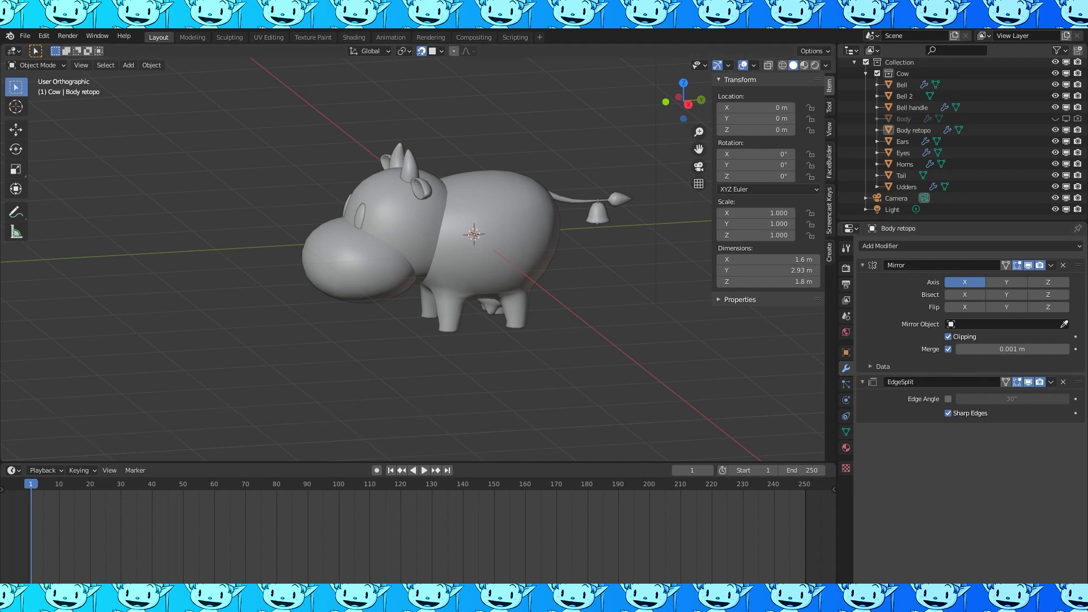
- Show the body's material settings and change the timeline area into an enlarged Shader Editor framing the material's nodes
{"action": "left_click", "coordinate": [846, 448]}
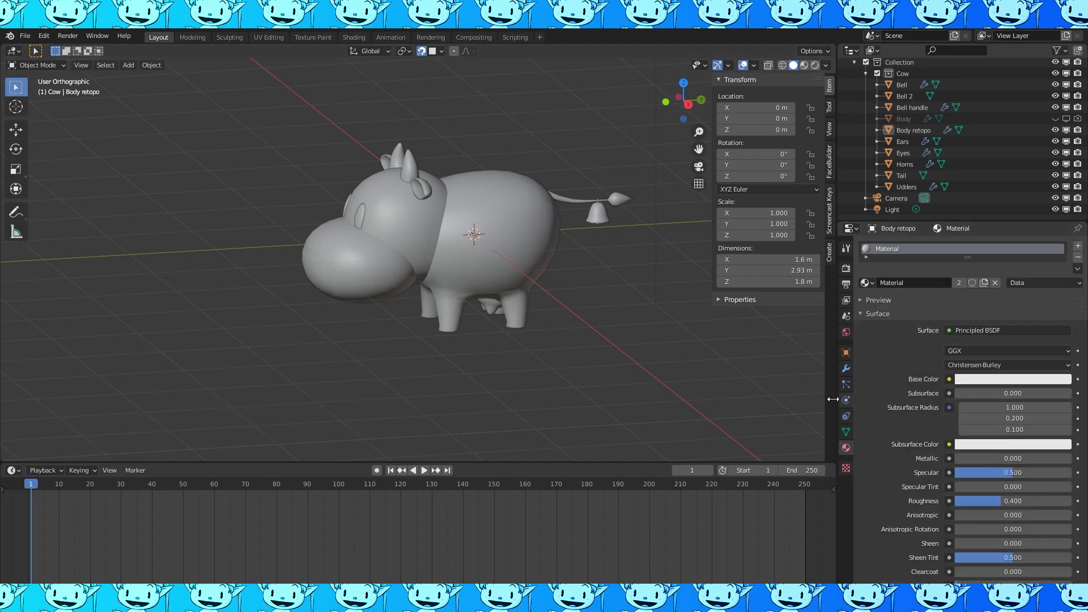
{"action": "left_click", "coordinate": [12, 471]}
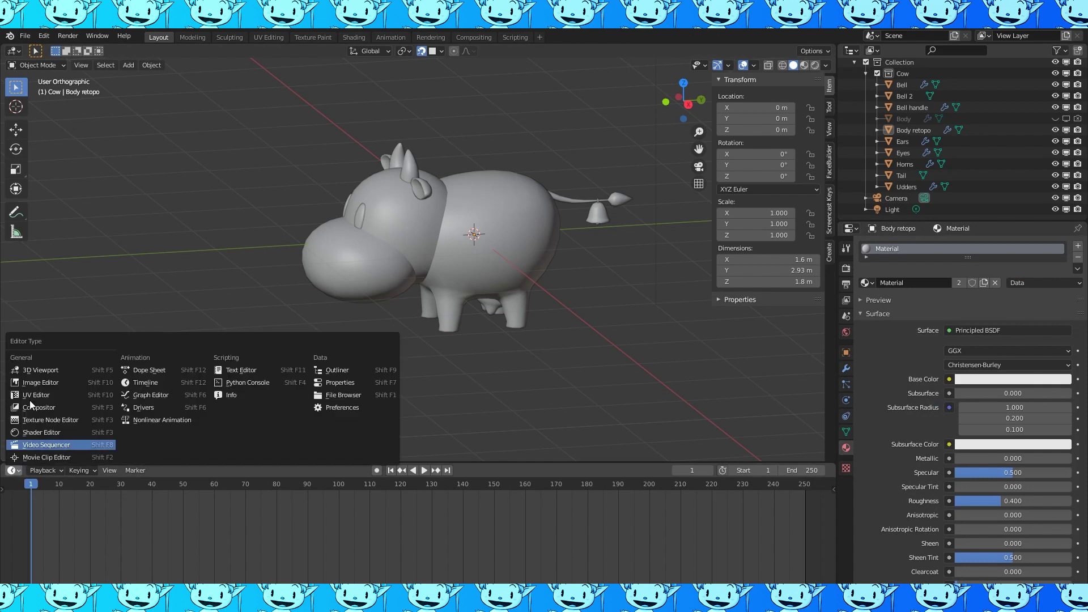
{"action": "left_click", "coordinate": [41, 432]}
{"action": "left_click_drag", "start_coordinate": [511, 462], "coordinate": [519, 299]}
{"action": "scroll", "coordinate": [383, 502], "scroll_direction": "up", "scroll_amount": 4}
{"action": "middle_click_drag", "start_coordinate": [425, 487], "coordinate": [536, 435]}
{"action": "scroll", "coordinate": [533, 438], "scroll_direction": "up", "scroll_amount": 3}
{"action": "middle_click_drag", "start_coordinate": [512, 453], "coordinate": [551, 419]}
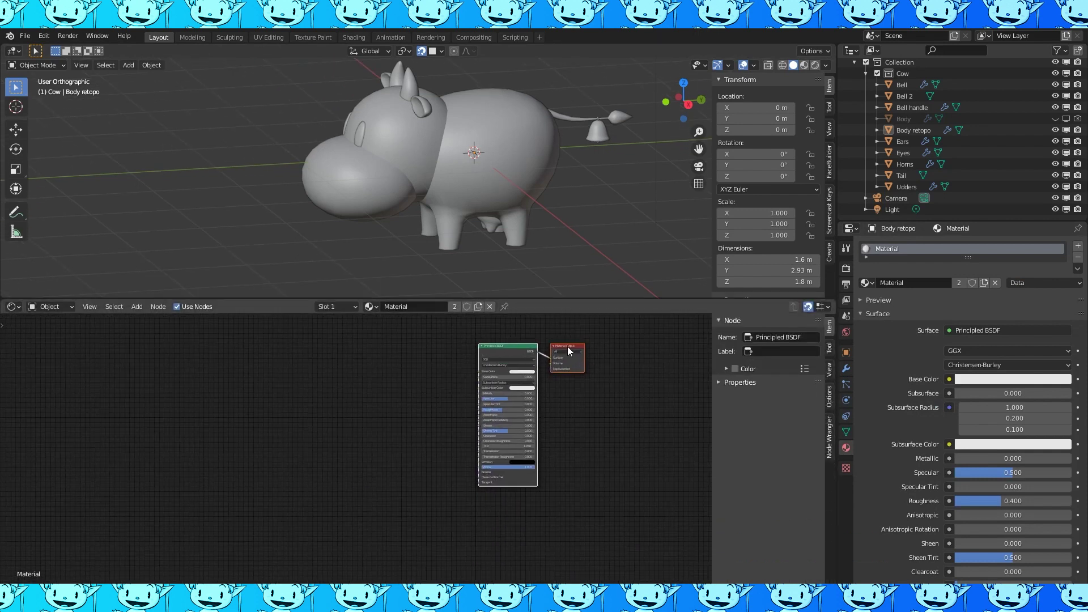
- Turn off snapping and reposition the Material Output node beside the Principled BSDF node
{"action": "left_click_drag", "start_coordinate": [568, 346], "coordinate": [543, 356]}
{"action": "left_click", "coordinate": [422, 51]}
{"action": "right_click", "coordinate": [546, 361]}
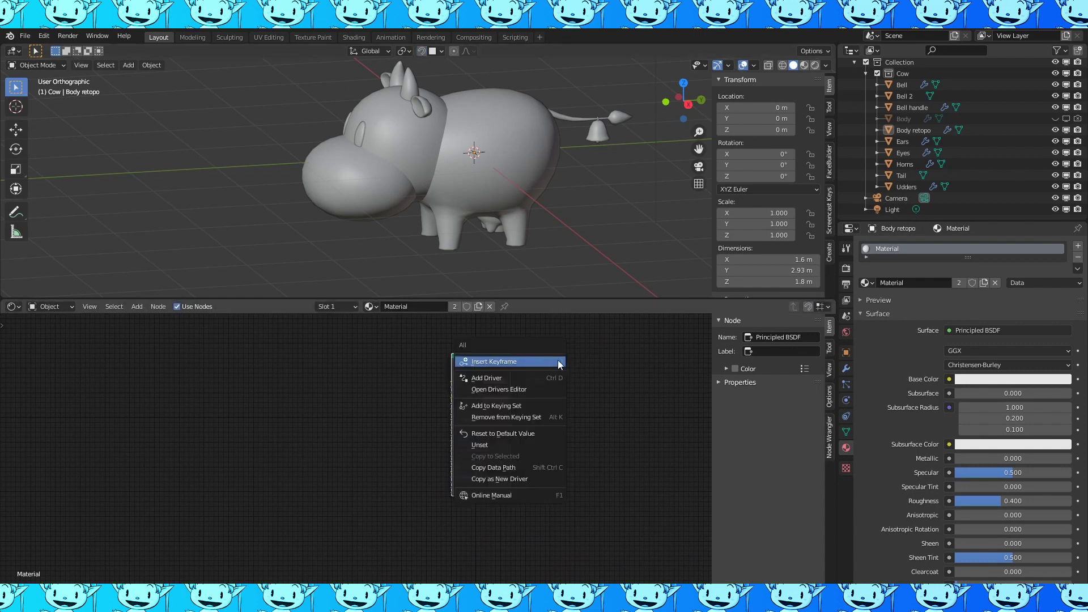
{"action": "left_click", "coordinate": [540, 357]}
{"action": "left_click_drag", "start_coordinate": [539, 358], "coordinate": [553, 353]}
{"action": "scroll", "coordinate": [523, 407], "scroll_direction": "up", "scroll_amount": 2}
{"action": "scroll", "coordinate": [528, 410], "scroll_direction": "down", "scroll_amount": 1}
{"action": "middle_click_drag", "start_coordinate": [572, 395], "coordinate": [558, 430]}
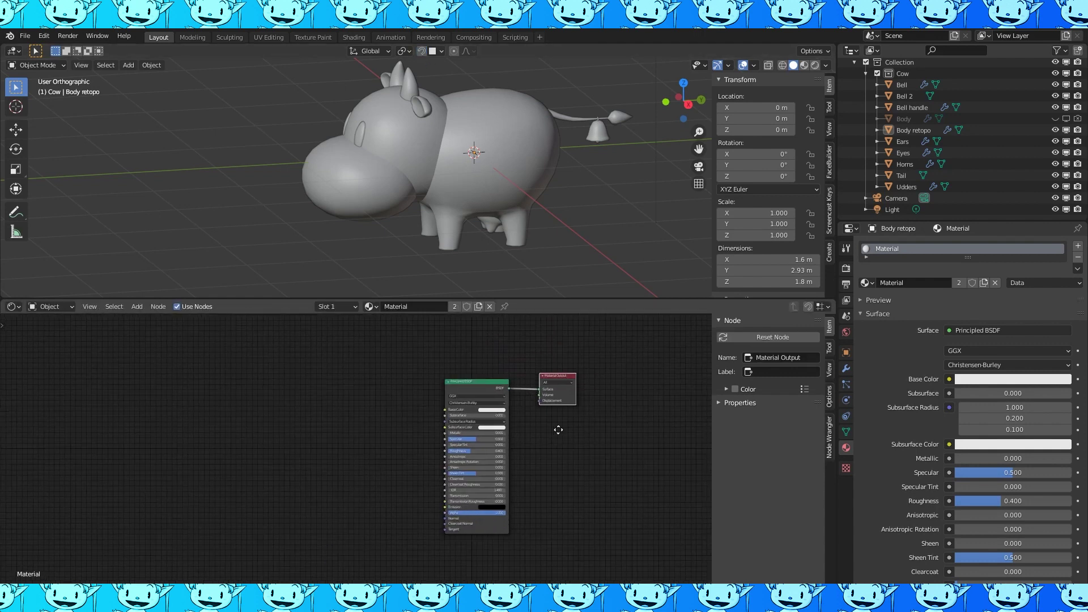
{"action": "scroll", "coordinate": [533, 426], "scroll_direction": "up", "scroll_amount": 1}
- Drive the Base Color with a new Noise Texture's Color output and switch the 3D viewport to material preview
{"action": "mouse_move", "coordinate": [225, 446]}
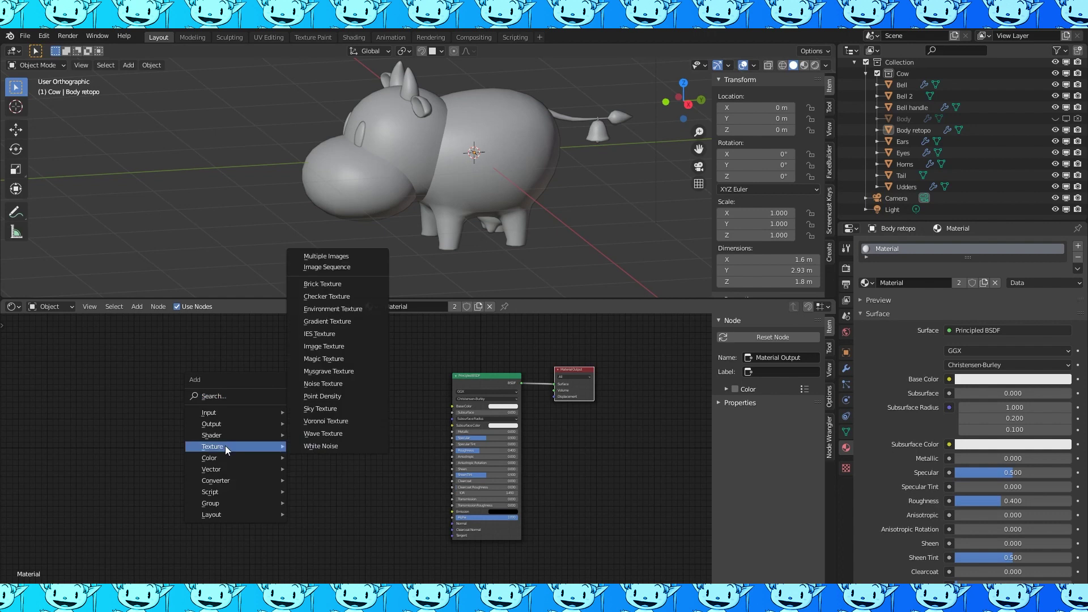
{"action": "left_click", "coordinate": [338, 379]}
{"action": "left_click", "coordinate": [338, 379]}
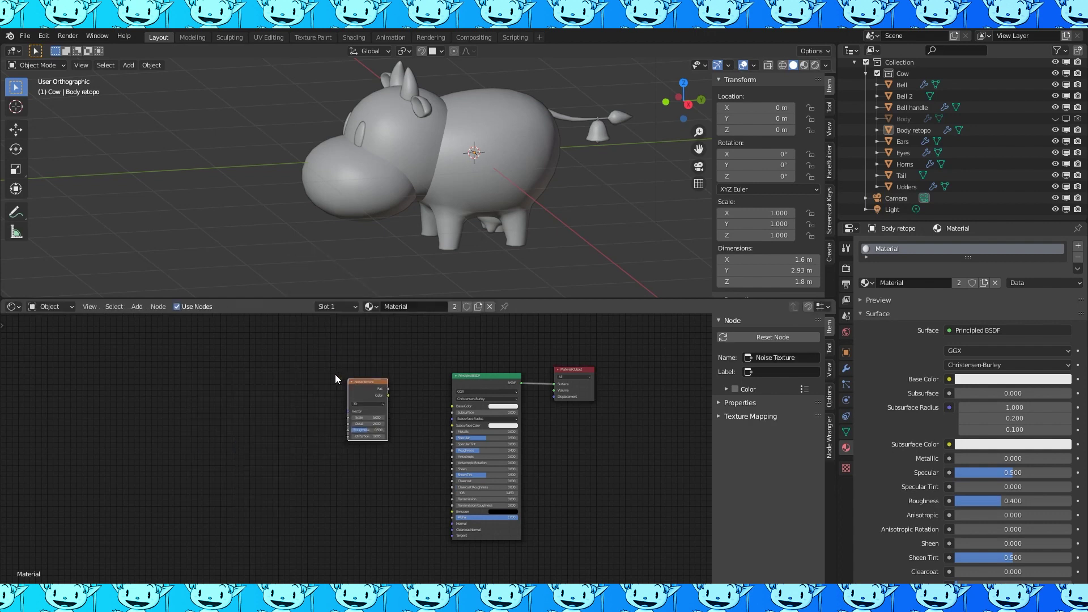
{"action": "scroll", "coordinate": [335, 374], "scroll_direction": "up", "scroll_amount": 1}
{"action": "left_click_drag", "start_coordinate": [359, 413], "coordinate": [444, 429]}
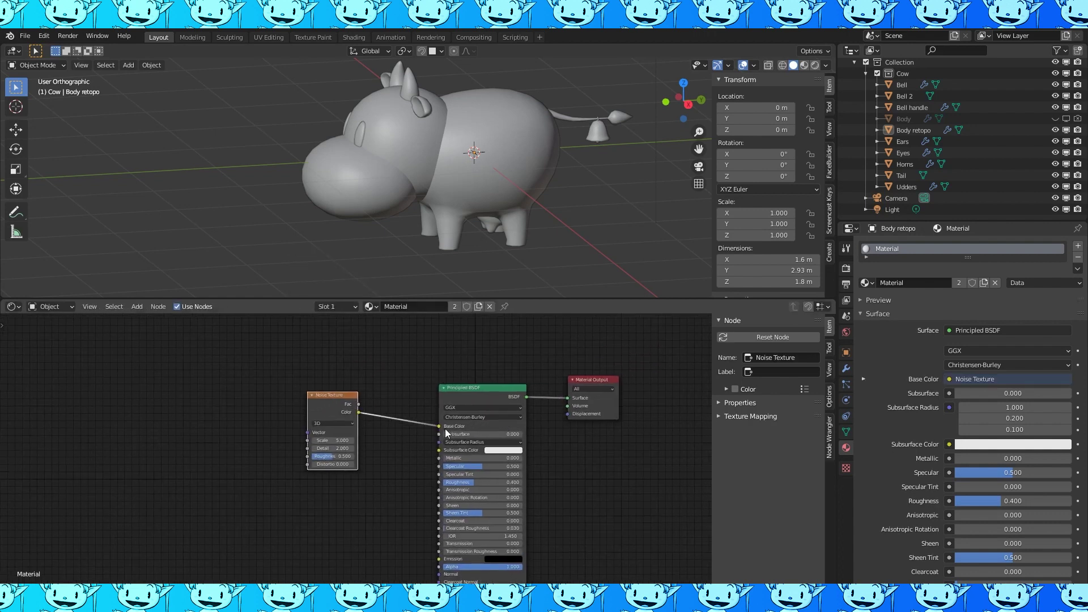
{"action": "key", "text": "z"}
{"action": "middle_click_drag", "start_coordinate": [522, 229], "coordinate": [560, 230]}
{"action": "scroll", "coordinate": [399, 391], "scroll_direction": "up", "scroll_amount": 1}
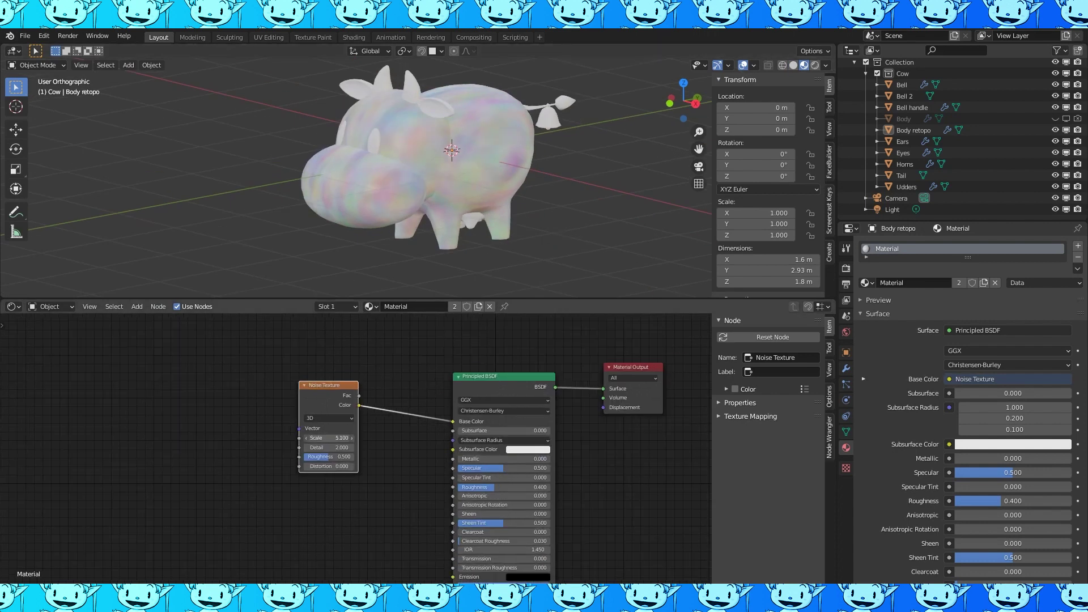
- Add a Mapping node and a Texture Coordinate node in front of the Noise Texture
{"action": "mouse_move", "coordinate": [117, 437]}
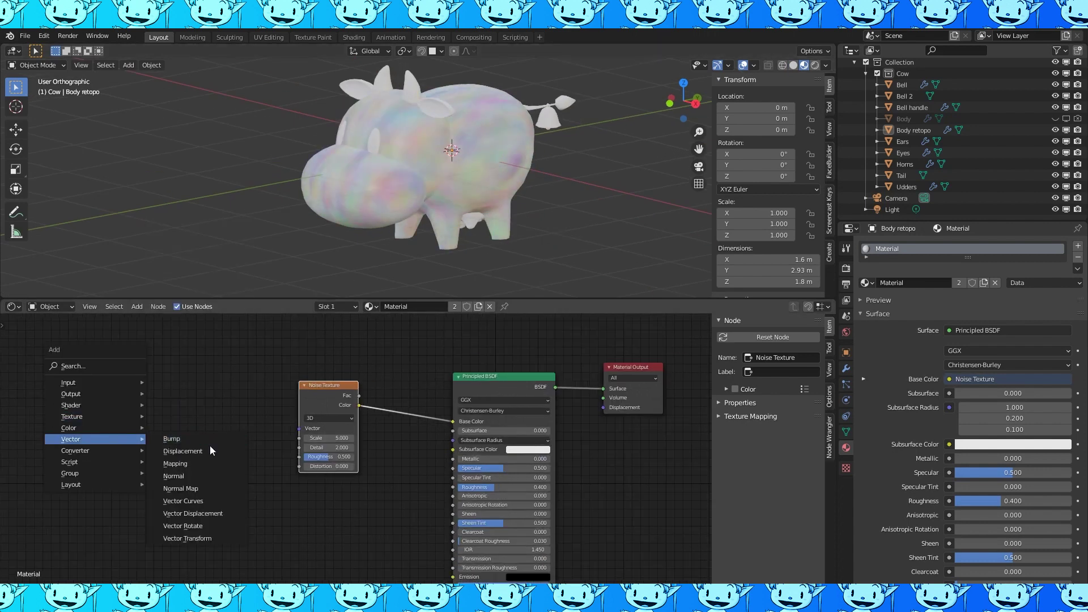
{"action": "left_click", "coordinate": [167, 464]}
{"action": "left_click", "coordinate": [218, 471]}
{"action": "key", "text": "shift+a"}
{"action": "mouse_move", "coordinate": [87, 405]}
{"action": "mouse_move", "coordinate": [69, 352]}
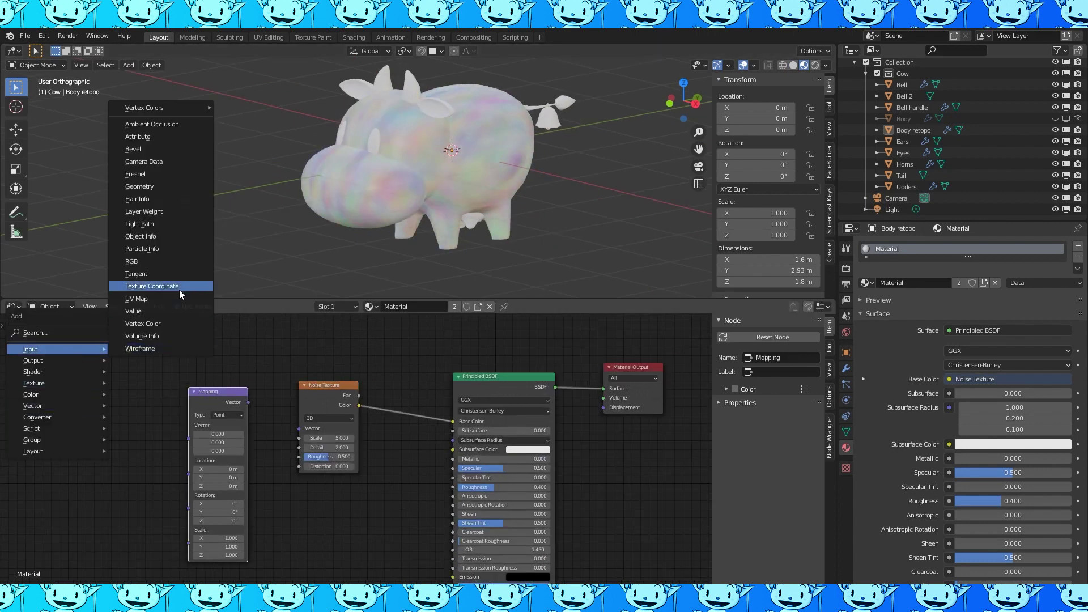
{"action": "left_click", "coordinate": [178, 284]}
{"action": "left_click", "coordinate": [85, 406]}
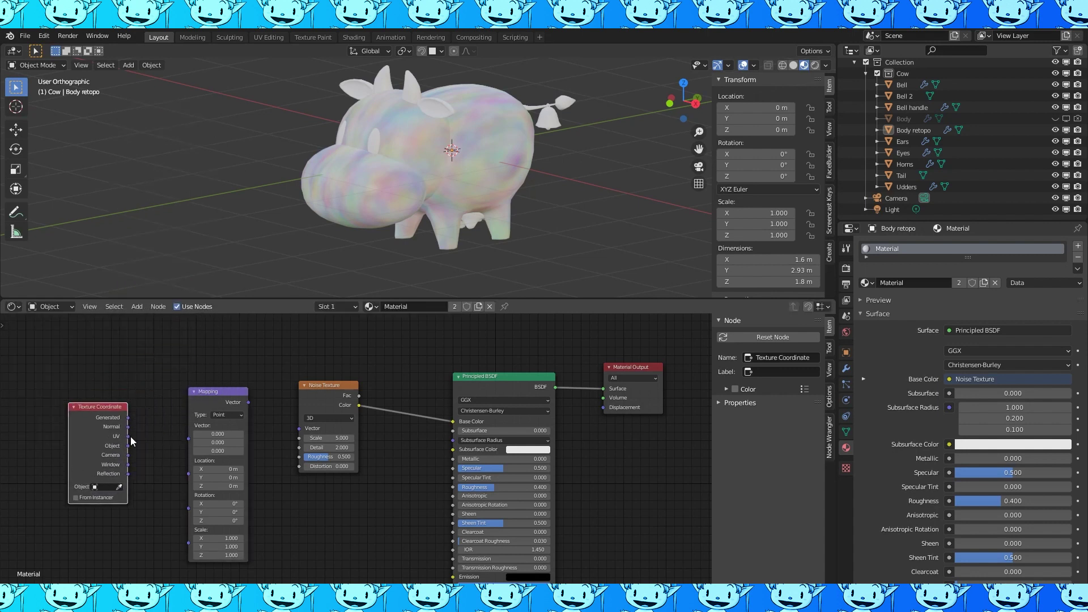
- Link the Object coordinates through Mapping into the noise Vector input and shift these three nodes away from the Principled BSDF
{"action": "mouse_move", "coordinate": [129, 446]}
{"action": "left_mouse_down"}
{"action": "mouse_move", "coordinate": [188, 426]}
{"action": "mouse_move", "coordinate": [206, 391]}
{"action": "mouse_move", "coordinate": [170, 370]}
{"action": "left_mouse_up"}
{"action": "left_click_drag", "start_coordinate": [212, 408], "coordinate": [258, 413]}
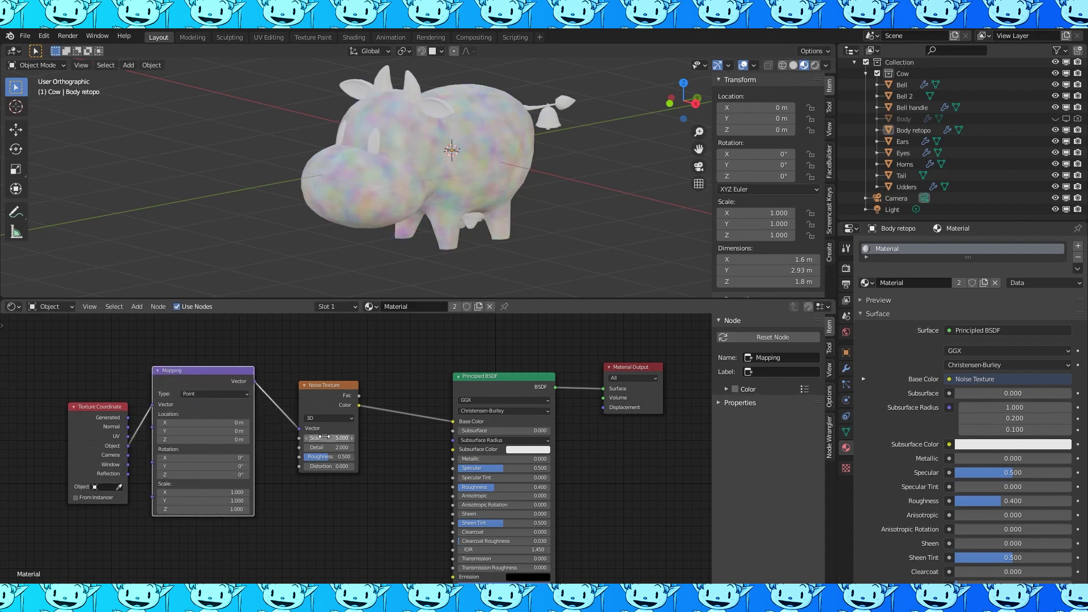
{"action": "left_click_drag", "start_coordinate": [102, 417], "coordinate": [61, 413]}
{"action": "left_click_drag", "start_coordinate": [194, 382], "coordinate": [148, 396]}
{"action": "left_click_drag", "start_coordinate": [327, 393], "coordinate": [276, 395]}
- Insert a MixRGB node before the Base Color and feed the noise Color into its Fac input
{"action": "key", "text": "shift+a"}
{"action": "mouse_move", "coordinate": [358, 535]}
{"action": "left_click", "coordinate": [473, 525]}
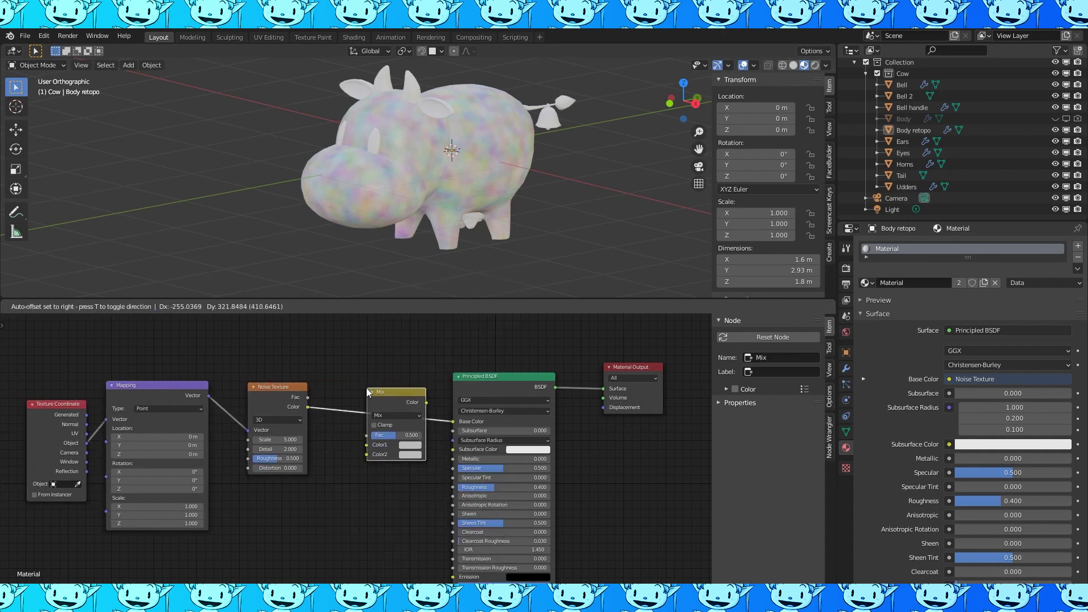
{"action": "left_click", "coordinate": [361, 393]}
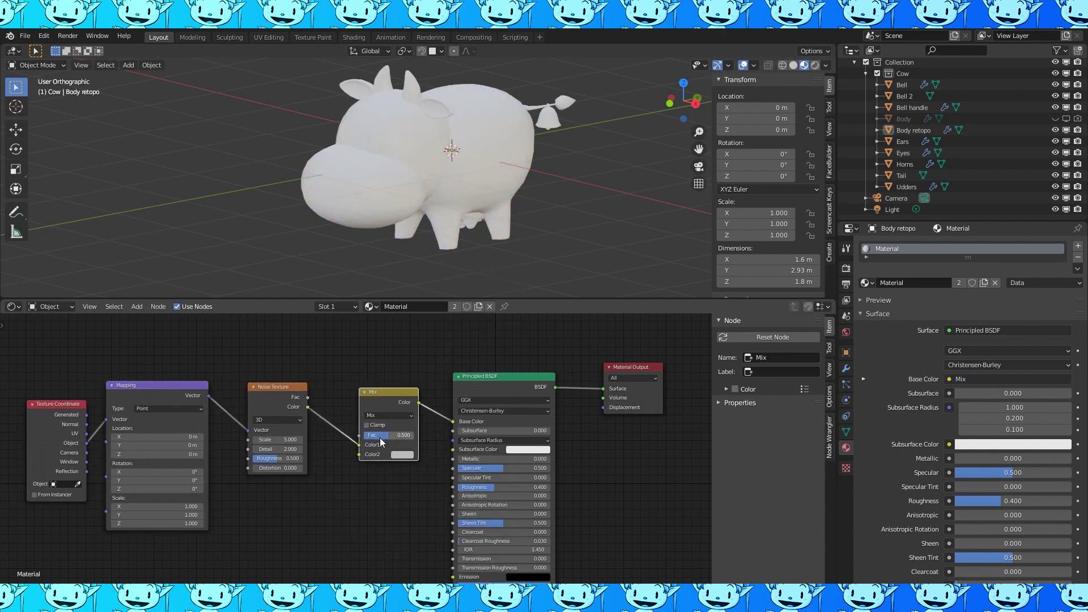
{"action": "left_click_drag", "start_coordinate": [359, 447], "coordinate": [360, 434]}
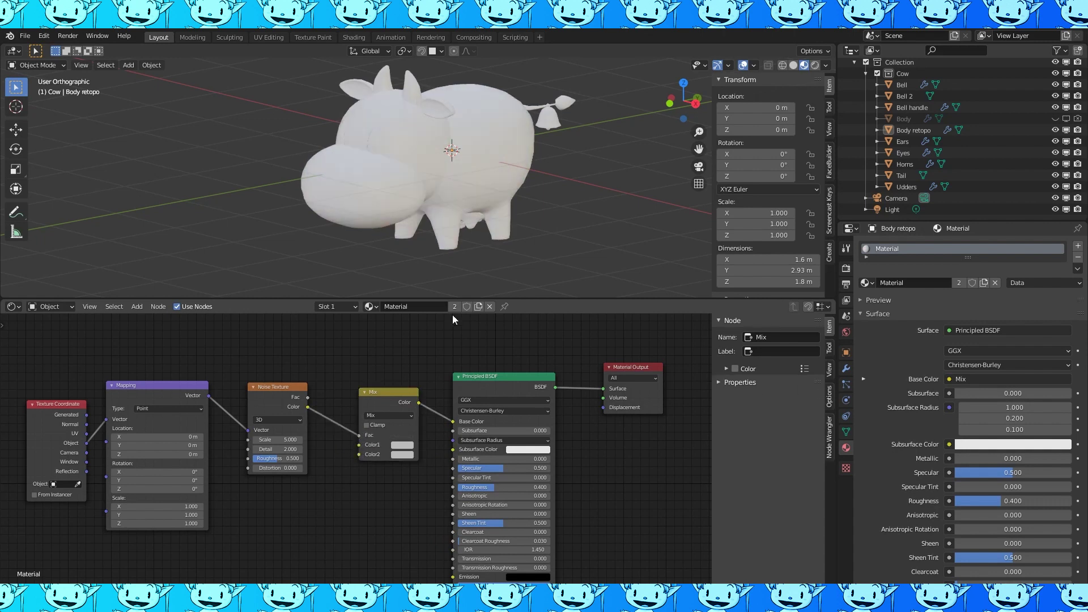
- Set the Mix node's Color2 to a dark brown with hue 0.054, saturation 0.817 and value 0.164
{"action": "scroll", "coordinate": [483, 214], "scroll_direction": "up", "scroll_amount": 1}
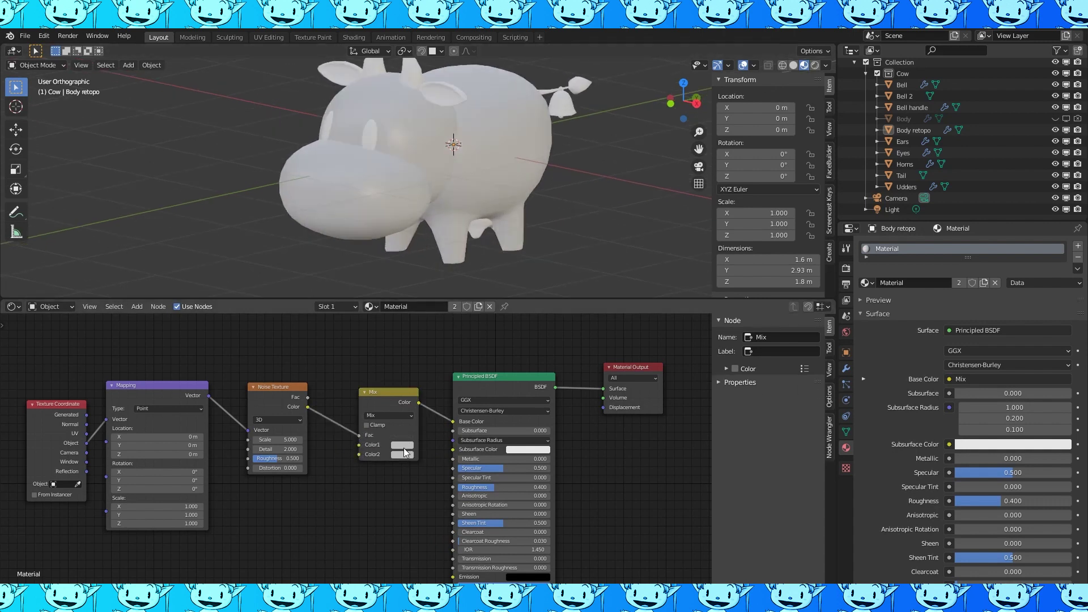
{"action": "left_click", "coordinate": [405, 457]}
{"action": "left_click_drag", "start_coordinate": [465, 340], "coordinate": [426, 384]}
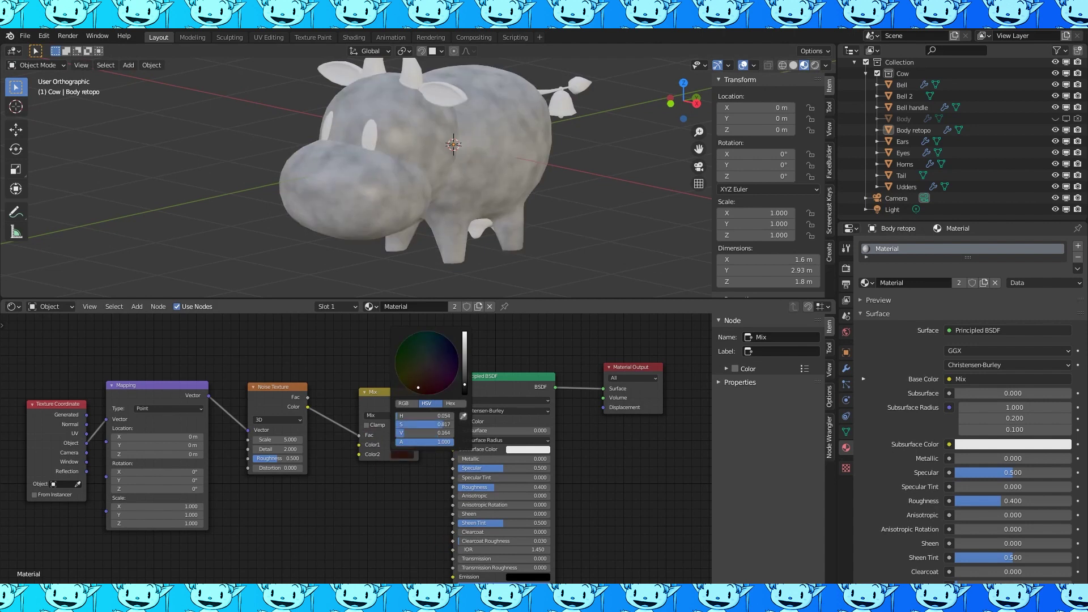
- Insert a ColorRamp between the Noise Texture and Mix nodes and tighten its stops around position 0.627
{"action": "scroll", "coordinate": [108, 524], "scroll_direction": "down", "scroll_amount": 1}
{"action": "left_click_drag", "start_coordinate": [108, 524], "coordinate": [284, 409]}
{"action": "key", "text": "g"}
{"action": "left_click_drag", "start_coordinate": [149, 411], "coordinate": [149, 412]}
{"action": "key", "text": "shift+a"}
{"action": "mouse_move", "coordinate": [261, 529]}
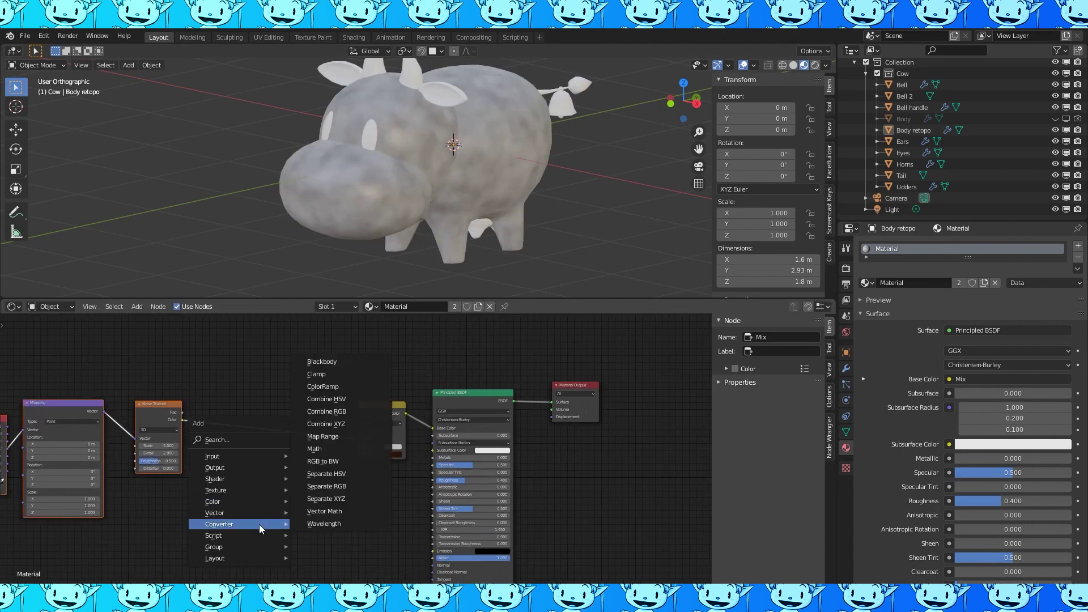
{"action": "left_click", "coordinate": [333, 387]}
{"action": "left_click", "coordinate": [256, 396]}
{"action": "left_click_drag", "start_coordinate": [213, 429], "coordinate": [266, 429]}
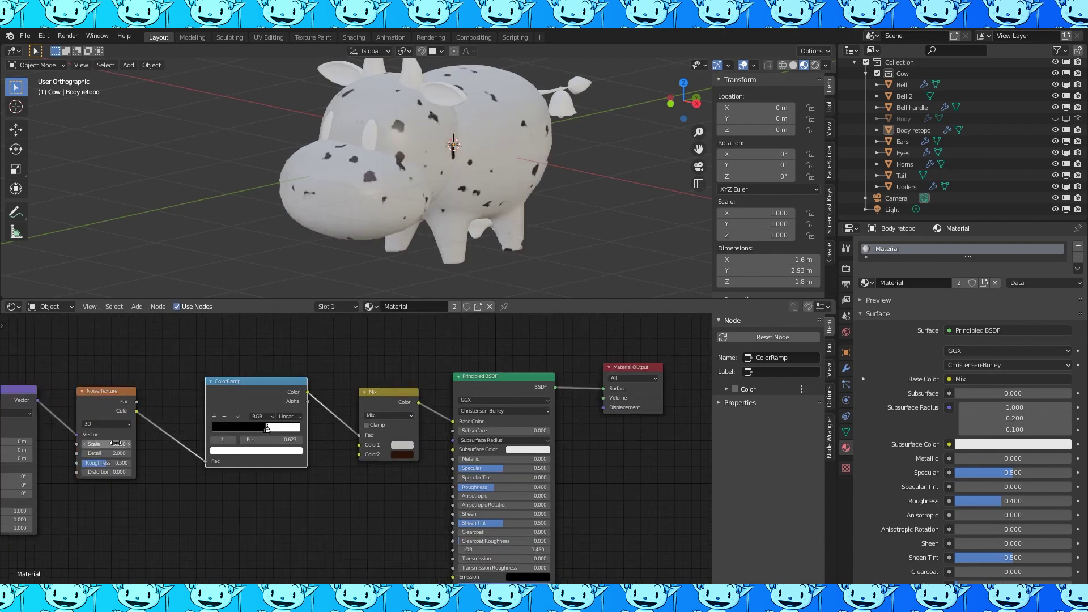
- Set the Noise Texture's scale to 1.200 and detail to 0.000
{"action": "left_click_drag", "start_coordinate": [116, 444], "coordinate": [95, 444]}
{"action": "middle_click_drag", "start_coordinate": [552, 156], "coordinate": [527, 205]}
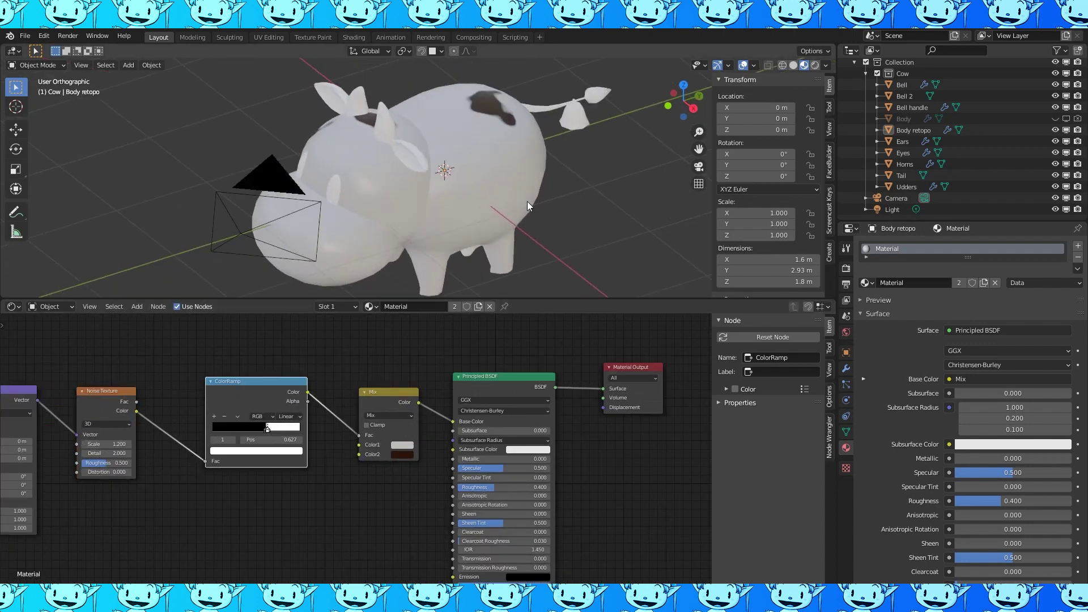
{"action": "left_click_drag", "start_coordinate": [113, 453], "coordinate": [91, 453]}
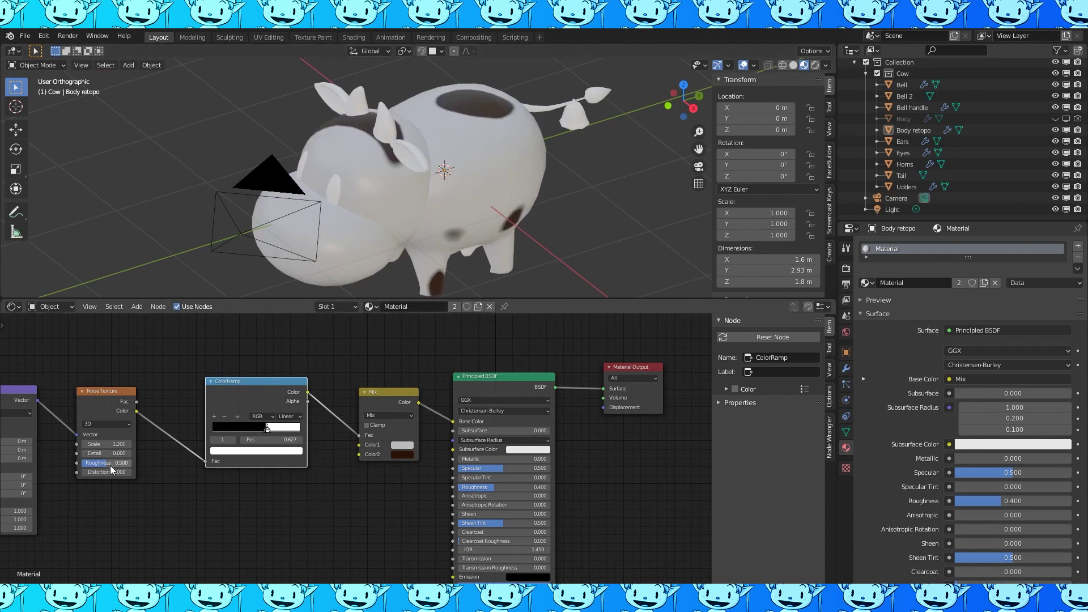
- Move the ColorRamp's white stop to position 0.550 to enlarge the brown patches
{"action": "middle_click_drag", "start_coordinate": [149, 515], "coordinate": [257, 504]}
{"action": "mouse_move", "coordinate": [95, 433]}
{"action": "left_mouse_down"}
{"action": "mouse_move", "coordinate": [113, 433]}
{"action": "mouse_move", "coordinate": [97, 433]}
{"action": "left_mouse_up"}
{"action": "right_click", "coordinate": [96, 433]}
{"action": "scroll", "coordinate": [376, 493], "scroll_direction": "up", "scroll_amount": 1}
{"action": "middle_click_drag", "start_coordinate": [376, 493], "coordinate": [335, 514]}
{"action": "left_click_drag", "start_coordinate": [335, 422], "coordinate": [325, 422]}
{"action": "middle_click_drag", "start_coordinate": [478, 165], "coordinate": [590, 136]}
- Set the Mapping node's X location to 0.4 m and the Noise Texture's detail to 0.200
{"action": "middle_click_drag", "start_coordinate": [138, 534], "coordinate": [316, 528]}
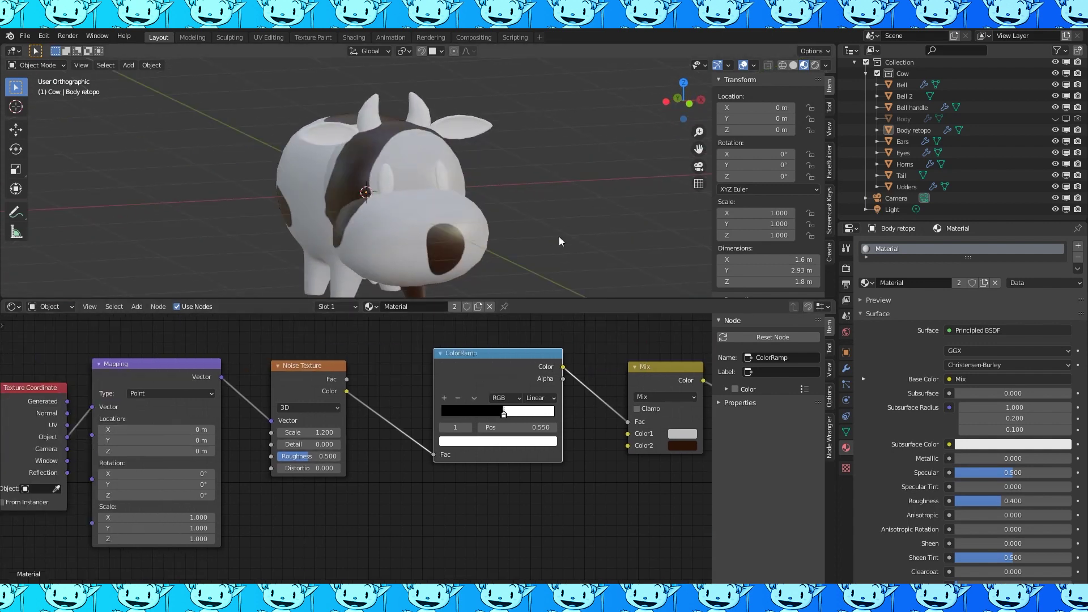
{"action": "middle_click_drag", "start_coordinate": [560, 241], "coordinate": [340, 267]}
{"action": "mouse_move", "coordinate": [152, 433]}
{"action": "left_mouse_down"}
{"action": "mouse_move", "coordinate": [177, 433]}
{"action": "mouse_move", "coordinate": [156, 433]}
{"action": "left_mouse_up"}
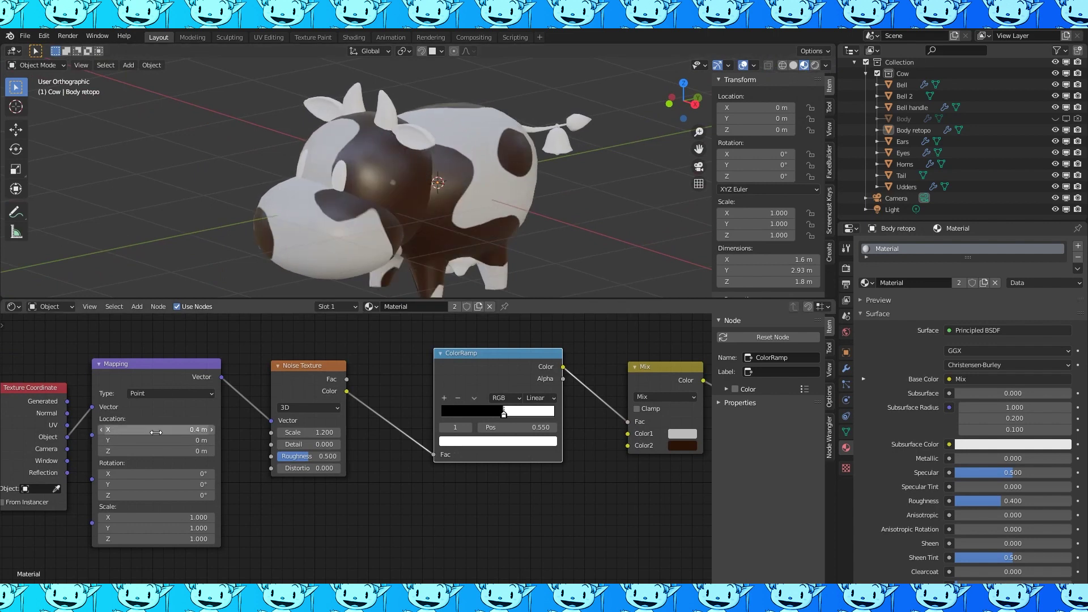
{"action": "left_click_drag", "start_coordinate": [310, 443], "coordinate": [321, 442]}
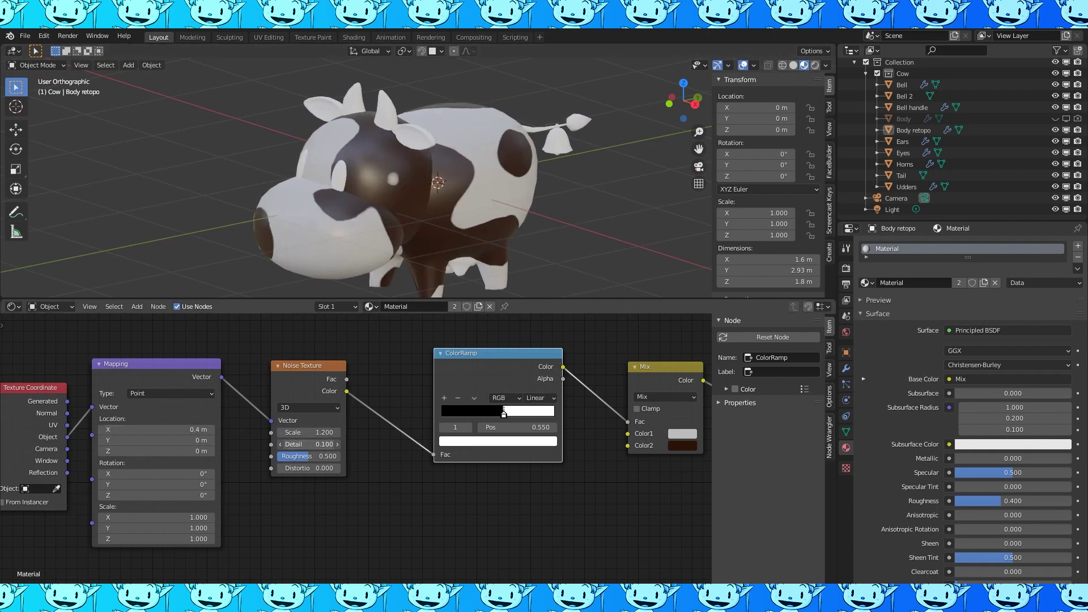
- Set the ColorRamp's interpolation to Constant and adjust its stops, with the white one at position 0.577
{"action": "scroll", "coordinate": [544, 400], "scroll_direction": "up", "scroll_amount": 3}
{"action": "left_click", "coordinate": [539, 398]}
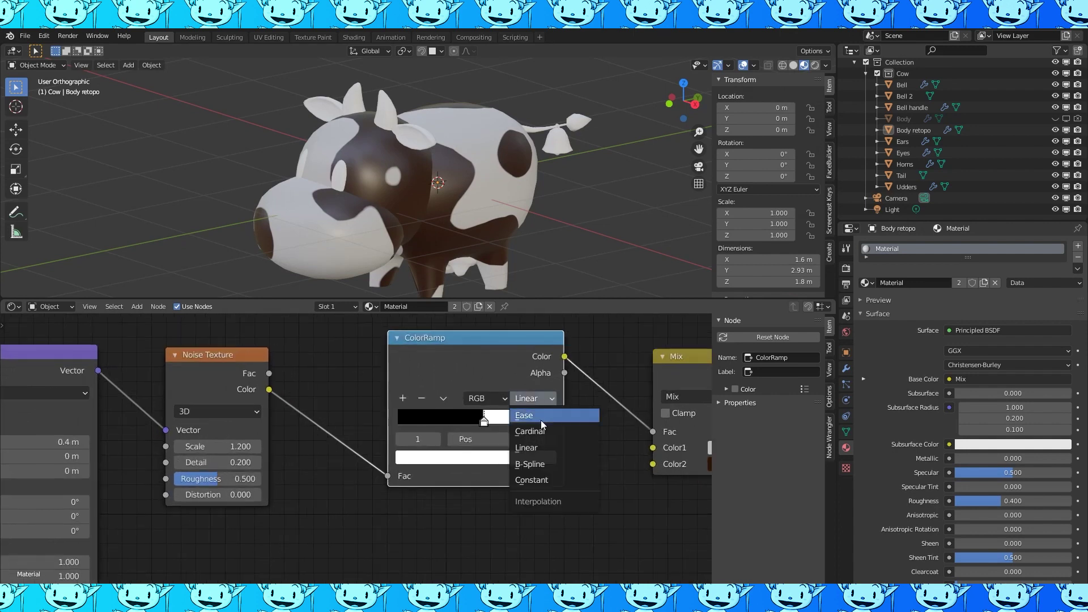
{"action": "left_click", "coordinate": [541, 480]}
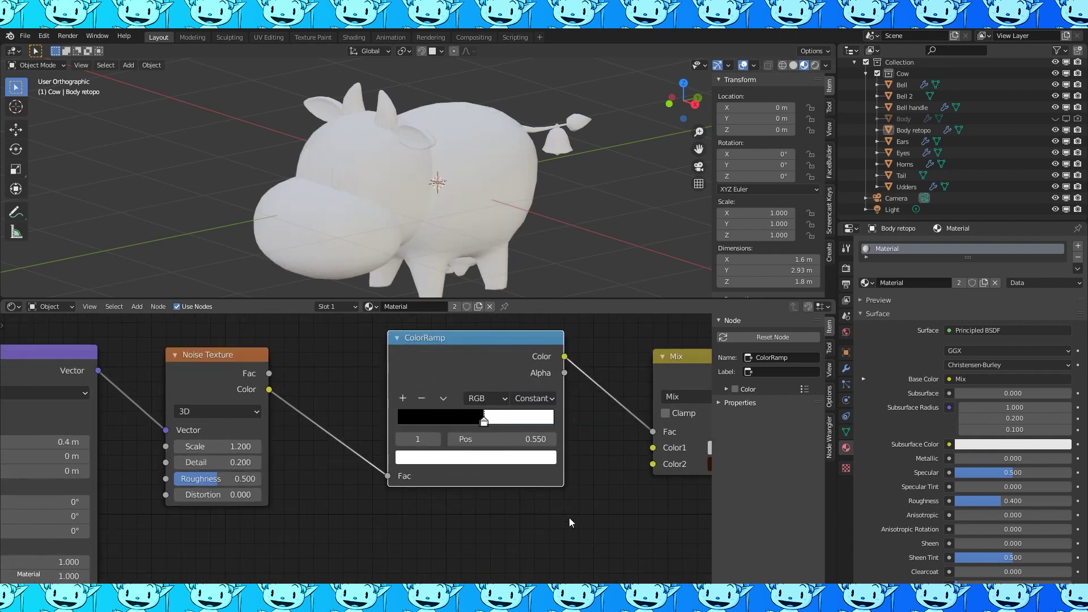
{"action": "left_click_drag", "start_coordinate": [484, 422], "coordinate": [489, 424]}
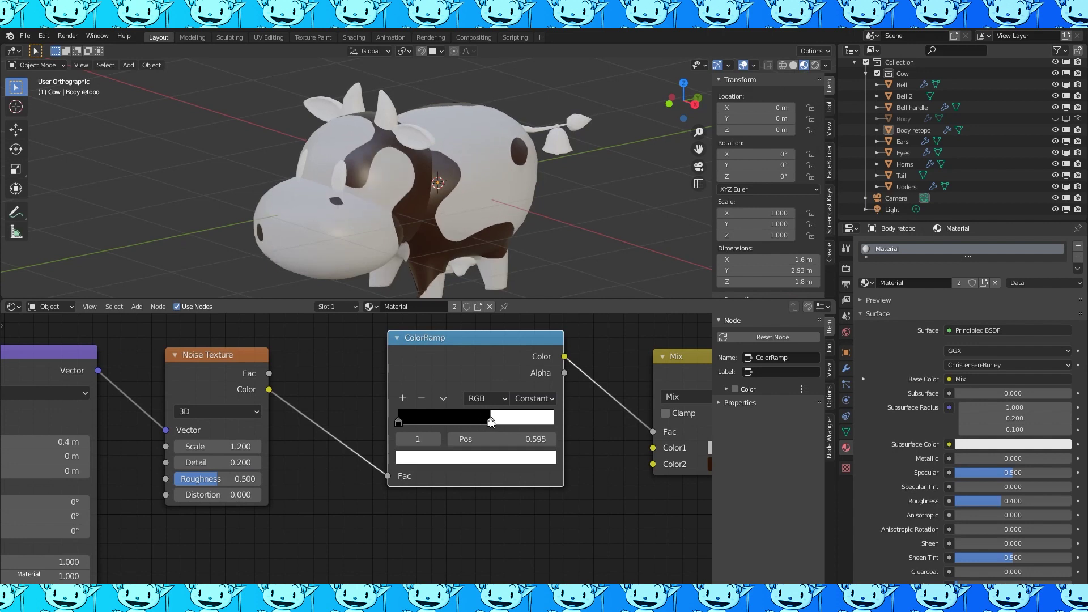
- Shift the spot pattern over the cow by setting the Mapping node's X location to 18.7 m
{"action": "left_click_drag", "start_coordinate": [46, 442], "coordinate": [79, 442]}
{"action": "scroll", "coordinate": [62, 454], "scroll_direction": "down", "scroll_amount": 3}
{"action": "left_click_drag", "start_coordinate": [68, 492], "coordinate": [83, 492]}
{"action": "key", "text": "ctrl+z"}
{"action": "left_click_drag", "start_coordinate": [79, 444], "coordinate": [51, 444]}
{"action": "scroll", "coordinate": [404, 492], "scroll_direction": "down", "scroll_amount": 4}
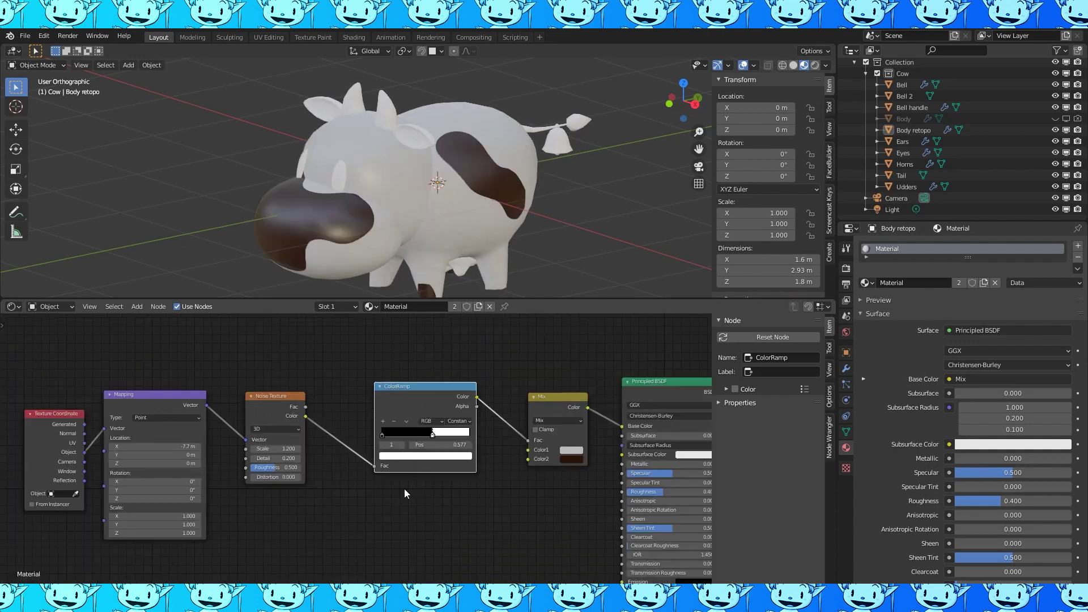
{"action": "middle_click_drag", "start_coordinate": [393, 236], "coordinate": [404, 235]}
{"action": "left_click_drag", "start_coordinate": [170, 447], "coordinate": [151, 447]}
{"action": "middle_click_drag", "start_coordinate": [354, 259], "coordinate": [340, 260]}
- Enter Edit Mode on the body and mark the edge loop between the snout and the head as a seam
{"action": "left_click", "coordinate": [340, 260]}
{"action": "key", "text": "Tab"}
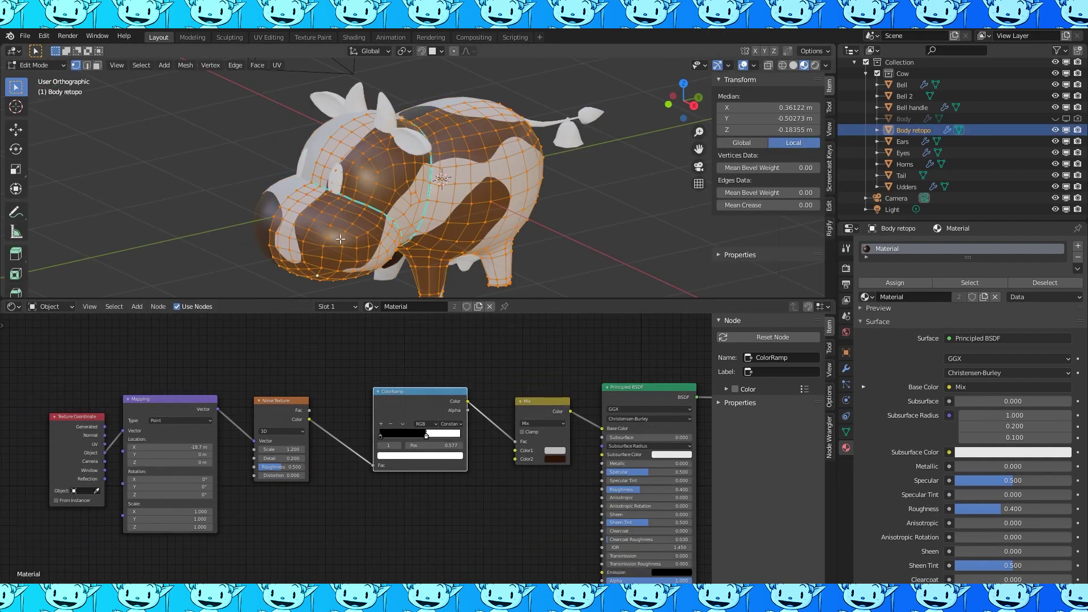
{"action": "left_click", "coordinate": [349, 208]}
{"action": "left_click", "coordinate": [376, 209]}
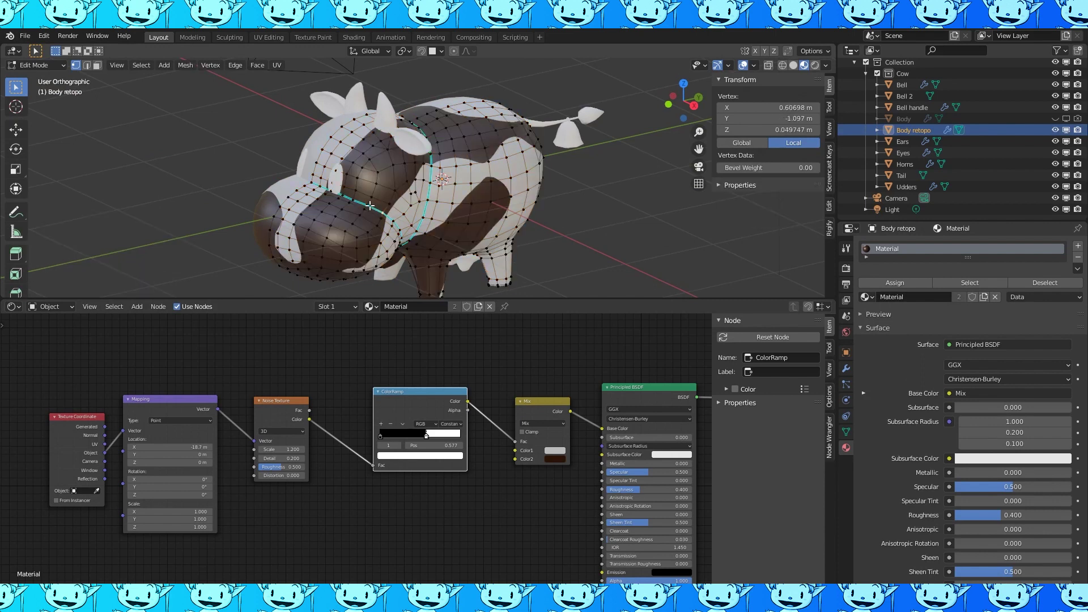
{"action": "left_click", "coordinate": [371, 206], "text": "alt"}
{"action": "middle_click_drag", "start_coordinate": [370, 205], "coordinate": [403, 197]}
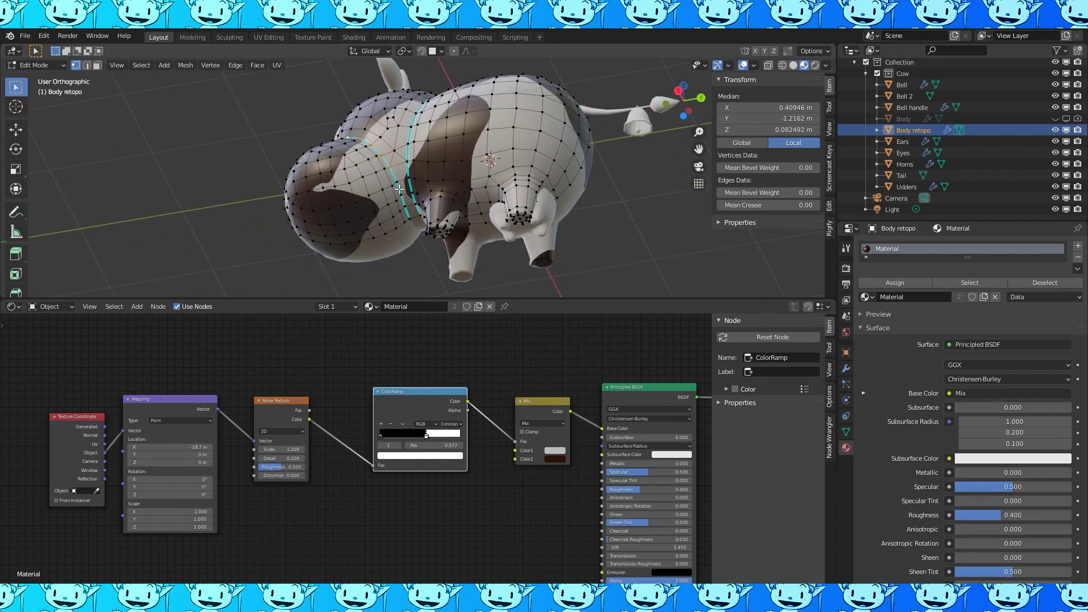
{"action": "right_click", "coordinate": [400, 190]}
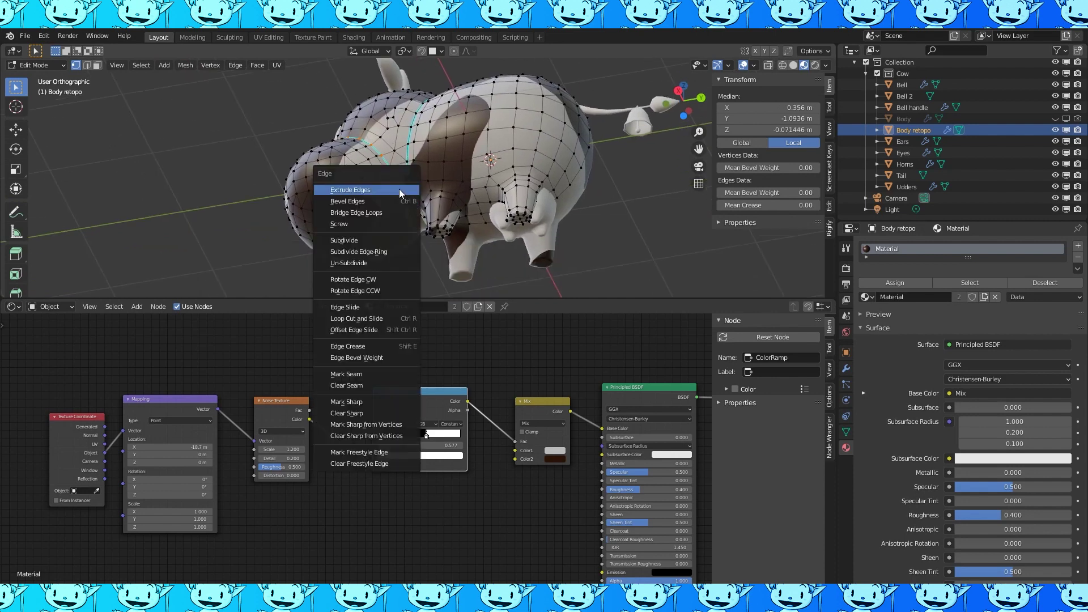
{"action": "left_click", "coordinate": [364, 377]}
- Select all snout faces by extending one face to its linked region, delimited by seams
{"action": "middle_click_drag", "start_coordinate": [431, 216], "coordinate": [462, 178]}
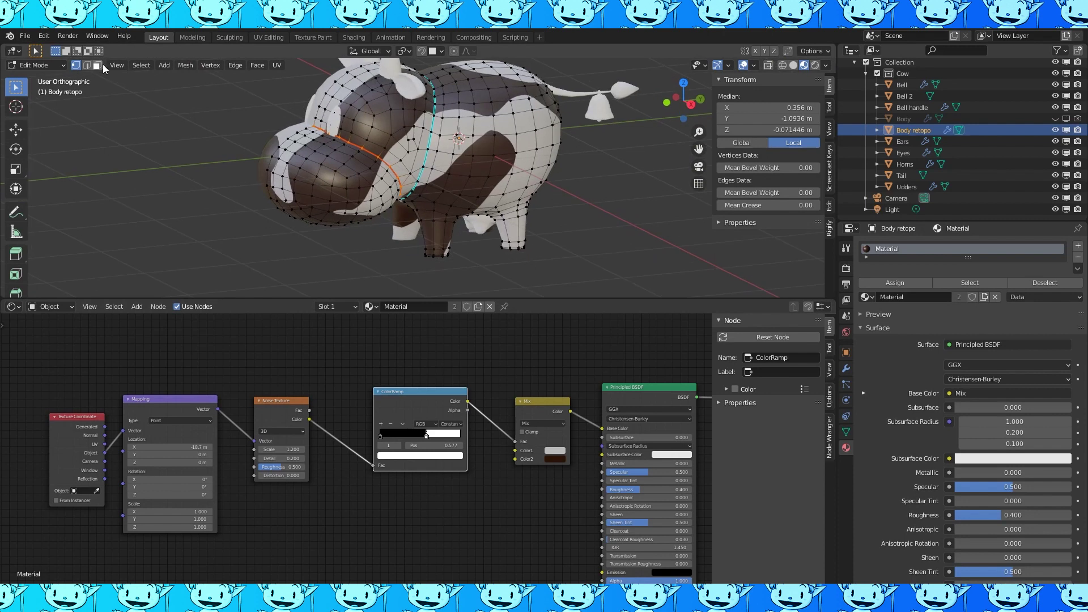
{"action": "left_click", "coordinate": [98, 66]}
{"action": "left_click", "coordinate": [317, 165]}
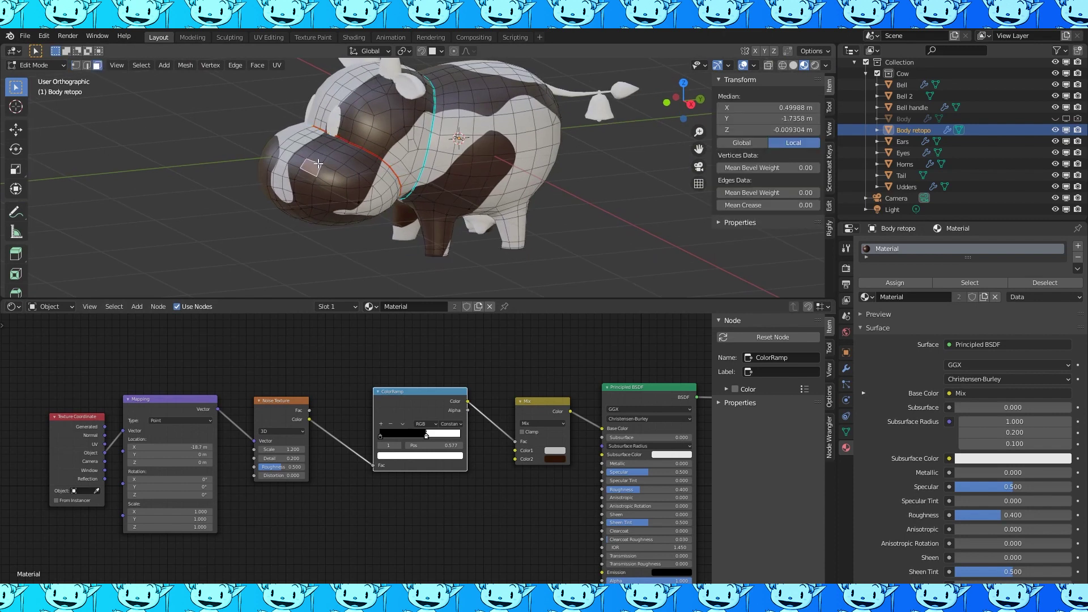
{"action": "key", "text": "ctrl+l"}
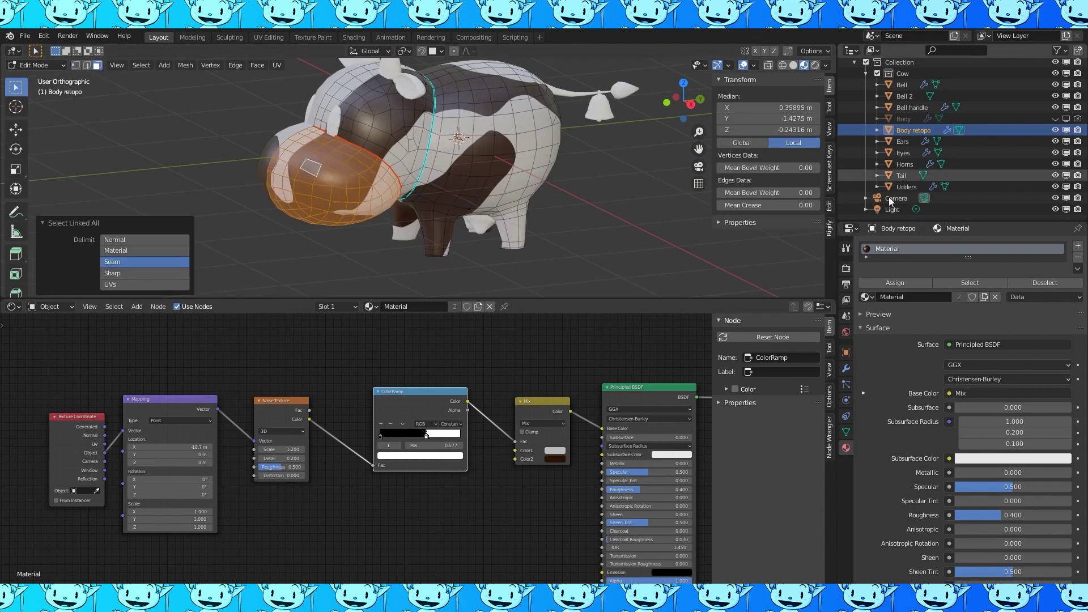
- Add a second material slot to the body with a new material and set its base color to pink
{"action": "left_click", "coordinate": [1078, 247]}
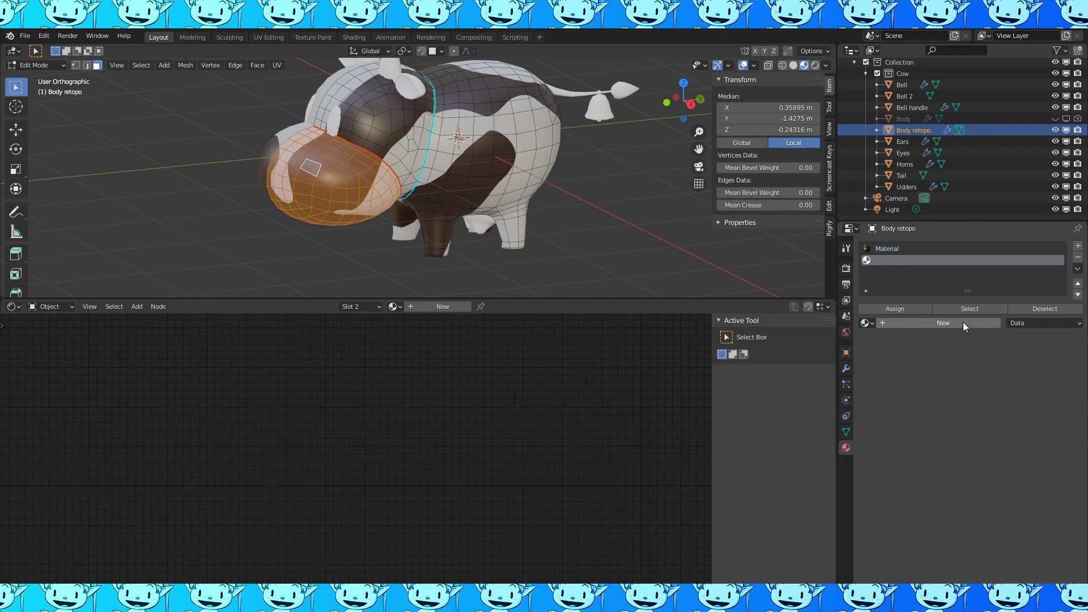
{"action": "left_click", "coordinate": [958, 324]}
{"action": "left_click_drag", "start_coordinate": [485, 379], "coordinate": [444, 379]}
{"action": "left_click_drag", "start_coordinate": [444, 379], "coordinate": [345, 380]}
{"action": "left_click", "coordinate": [377, 422]}
{"action": "left_click_drag", "start_coordinate": [380, 339], "coordinate": [384, 338]}
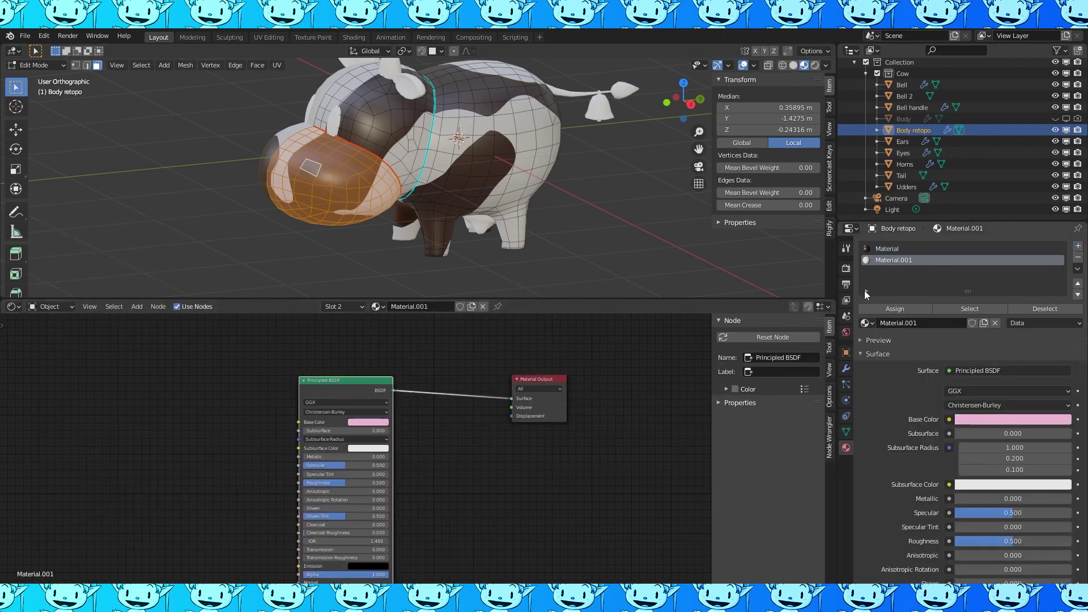
- Assign the pink material to the selected snout faces and return to Object Mode
{"action": "left_click", "coordinate": [885, 309]}
{"action": "key", "text": "Tab"}
{"action": "middle_click_drag", "start_coordinate": [454, 185], "coordinate": [500, 178]}
{"action": "scroll", "coordinate": [422, 425], "scroll_direction": "up", "scroll_amount": 2}
{"action": "scroll", "coordinate": [421, 425], "scroll_direction": "down", "scroll_amount": 1}
- Shift the snout material's base color towards a warmer peach pink
{"action": "left_click", "coordinate": [366, 421]}
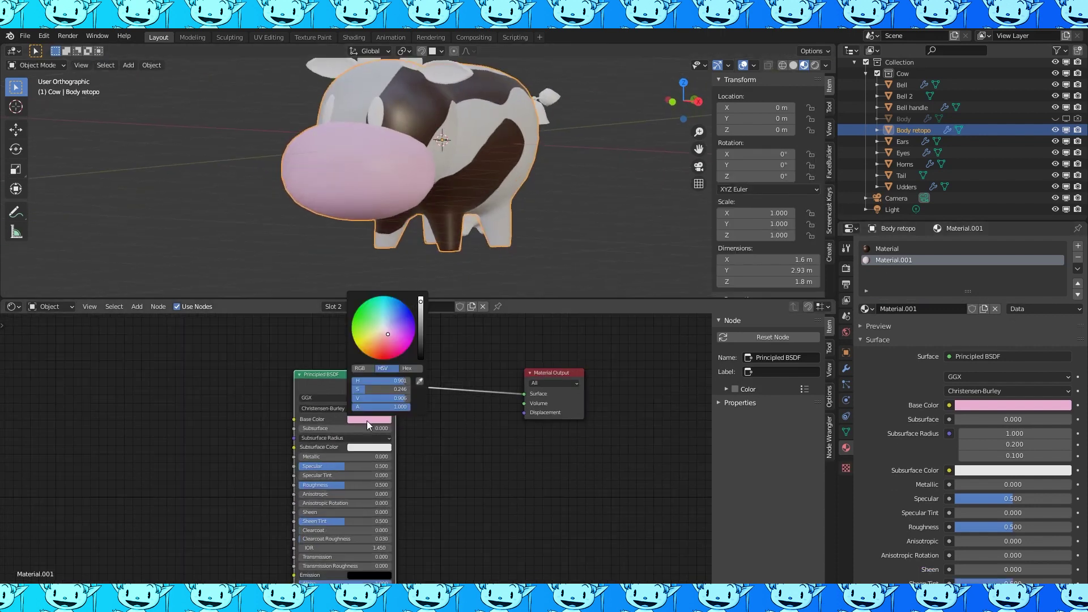
{"action": "left_click_drag", "start_coordinate": [386, 335], "coordinate": [382, 337]}
{"action": "scroll", "coordinate": [573, 209], "scroll_direction": "down", "scroll_amount": 2}
{"action": "left_click", "coordinate": [578, 210]}
{"action": "mouse_move", "coordinate": [578, 209]}
{"action": "middle_mouse_down"}
{"action": "mouse_move", "coordinate": [648, 203]}
{"action": "mouse_move", "coordinate": [572, 206]}
{"action": "middle_mouse_up"}
- Rename the snout material Pinkish and the spotted body material Cow skin
{"action": "double_click", "coordinate": [941, 310]}
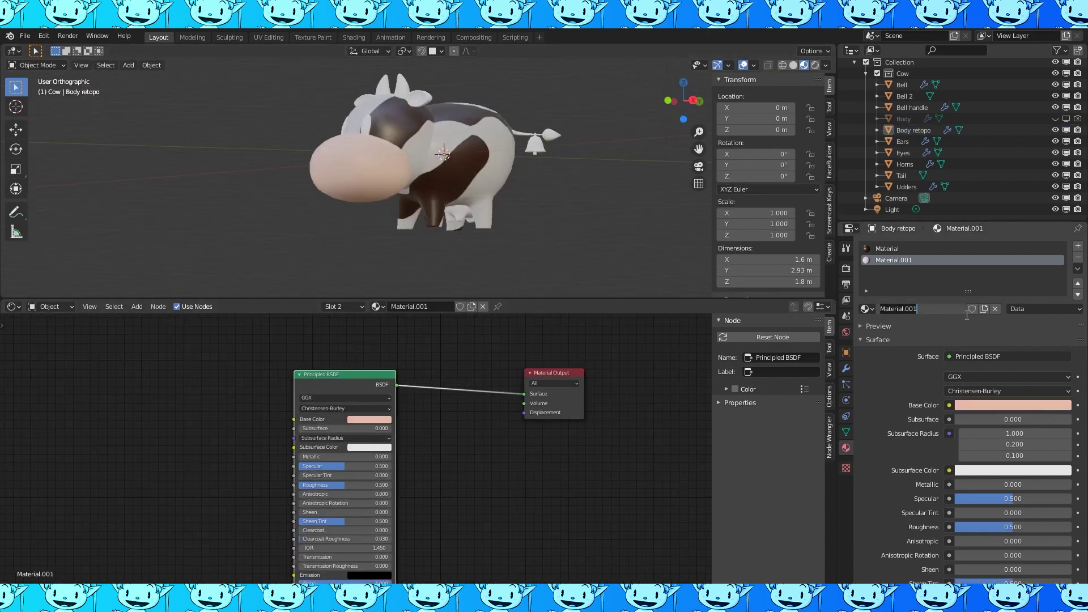
{"action": "key", "text": "Return"}
{"action": "double_click", "coordinate": [887, 249]}
{"action": "type", "text": "Cow skin"}
{"action": "key", "text": "Return"}
- Apply the Pinkish material to the udders
{"action": "left_click", "coordinate": [460, 214]}
{"action": "left_click", "coordinate": [867, 310]}
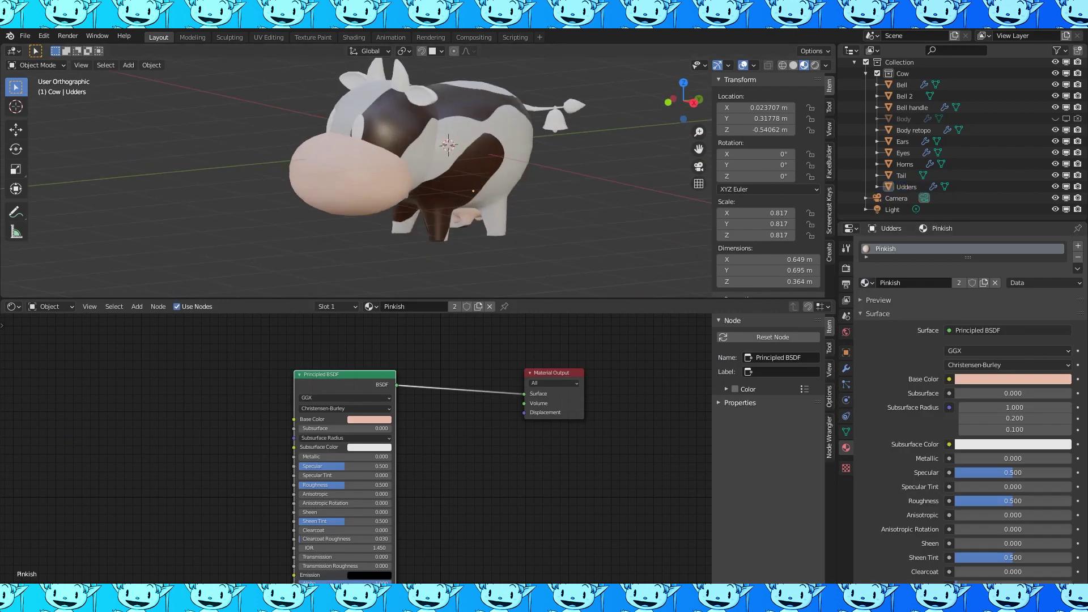
- Add a third material named Hooves to the body and set its base color to grey
{"action": "left_click", "coordinate": [369, 170]}
{"action": "key", "text": "Tab"}
{"action": "left_click", "coordinate": [1078, 249]}
{"action": "left_click", "coordinate": [924, 324]}
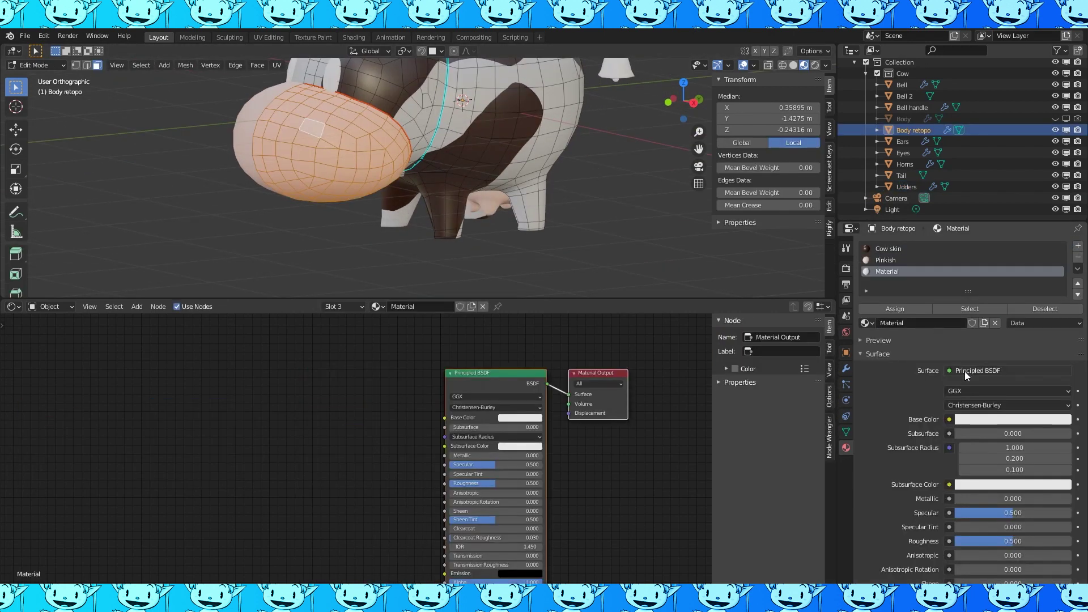
{"action": "left_click", "coordinate": [510, 418]}
{"action": "left_click_drag", "start_coordinate": [572, 301], "coordinate": [571, 326]}
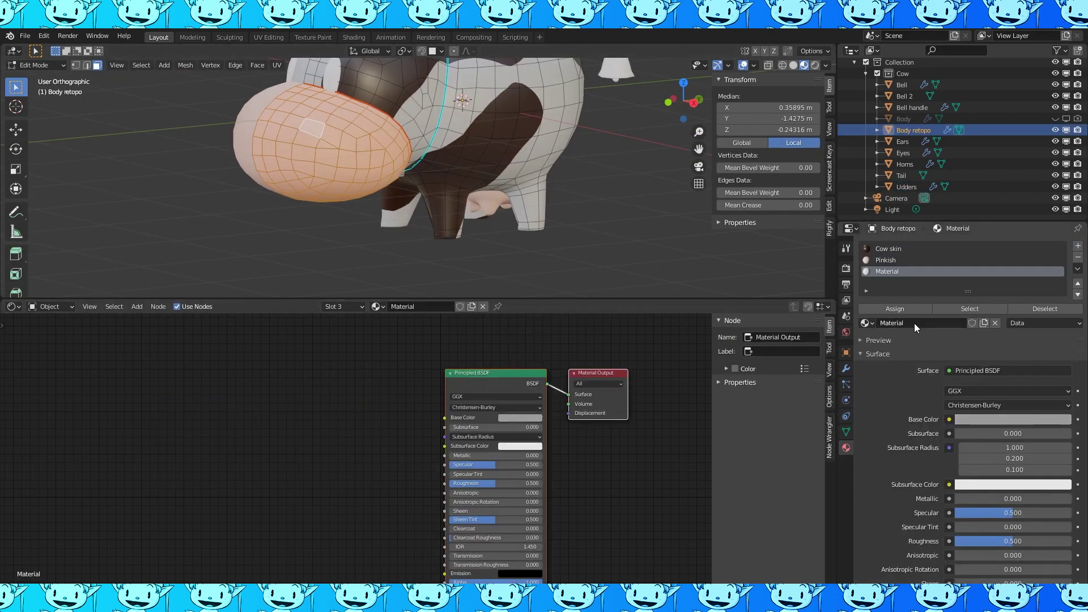
{"action": "left_click", "coordinate": [917, 323]}
{"action": "type", "text": "Hooves"}
{"action": "key", "text": "Return"}
- Select the lowest face loop and underside of the front leg and assign them the Hooves material
{"action": "left_click", "coordinate": [455, 235], "text": "alt"}
{"action": "middle_click_drag", "start_coordinate": [494, 242], "coordinate": [536, 182]}
{"action": "scroll", "coordinate": [536, 182], "scroll_direction": "up", "scroll_amount": 4}
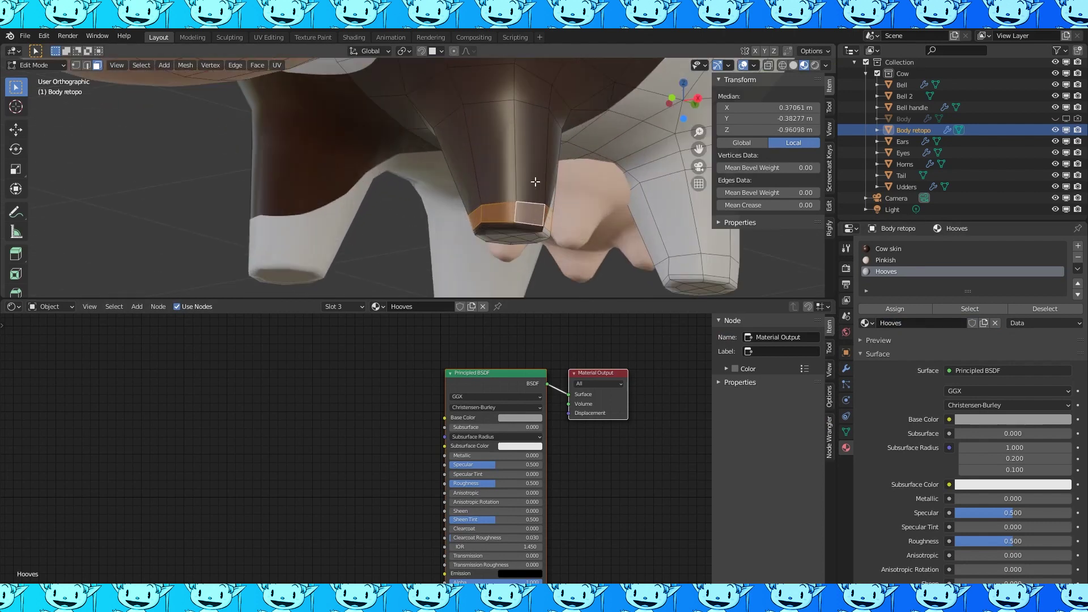
{"action": "middle_click_drag", "start_coordinate": [544, 230], "coordinate": [551, 206]}
{"action": "left_click", "coordinate": [518, 237], "text": "shift"}
{"action": "left_click", "coordinate": [886, 271]}
{"action": "left_click", "coordinate": [895, 309]}
{"action": "key", "text": "Tab"}
- Select the lowest face loop and underside of the rear leg and assign them the Hooves material
{"action": "key", "text": "Tab"}
{"action": "left_click", "coordinate": [591, 205], "text": "alt"}
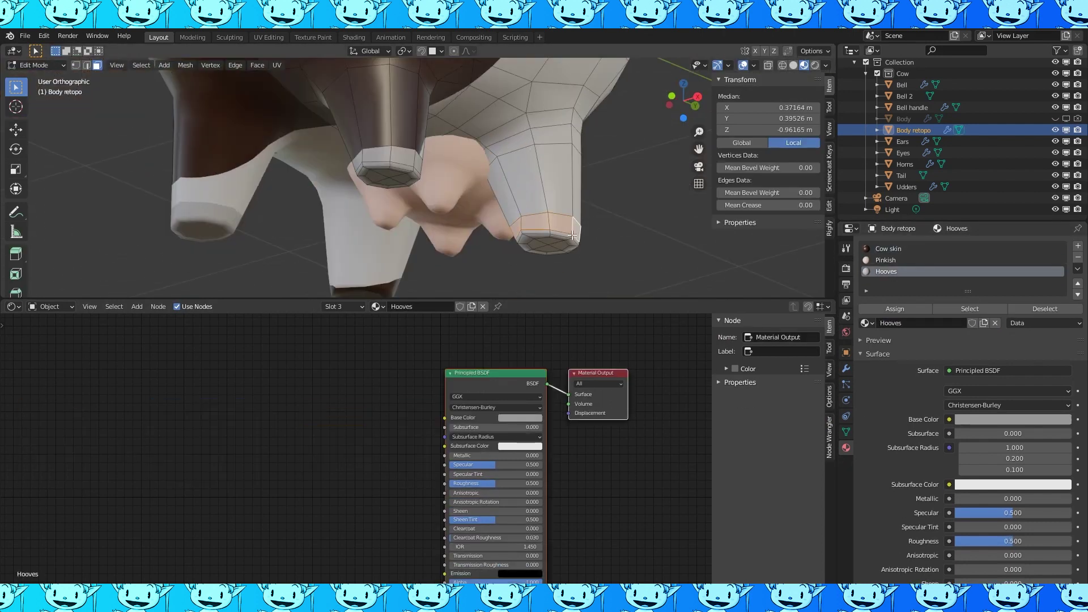
{"action": "left_click", "coordinate": [629, 237], "text": "shift"}
{"action": "left_click", "coordinate": [886, 271]}
{"action": "left_click", "coordinate": [895, 308]}
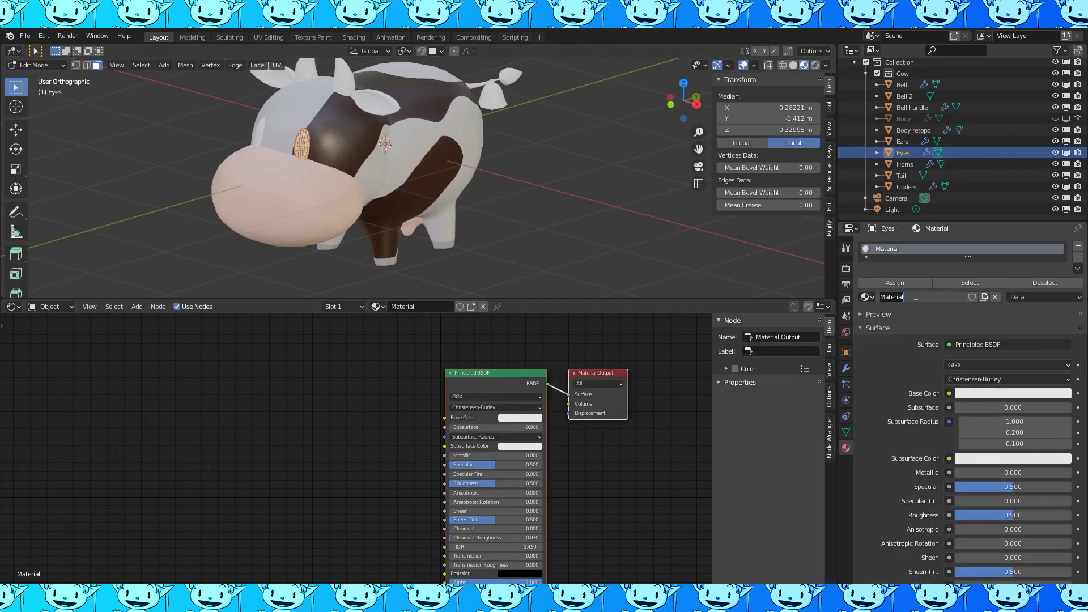
- Name the eyes' material Black, set its base color to black and leave Edit Mode
{"action": "left_click", "coordinate": [520, 418]}
{"action": "left_click_drag", "start_coordinate": [547, 399], "coordinate": [494, 398]}
{"action": "key", "text": "Tab"}
- Enter Edit Mode on the ears and mark the edge loop around the inner ear as a seam
{"action": "scroll", "coordinate": [541, 184], "scroll_direction": "down", "scroll_amount": 1}
{"action": "middle_click_drag", "start_coordinate": [535, 179], "coordinate": [553, 179]}
{"action": "scroll", "coordinate": [419, 149], "scroll_direction": "up", "scroll_amount": 5}
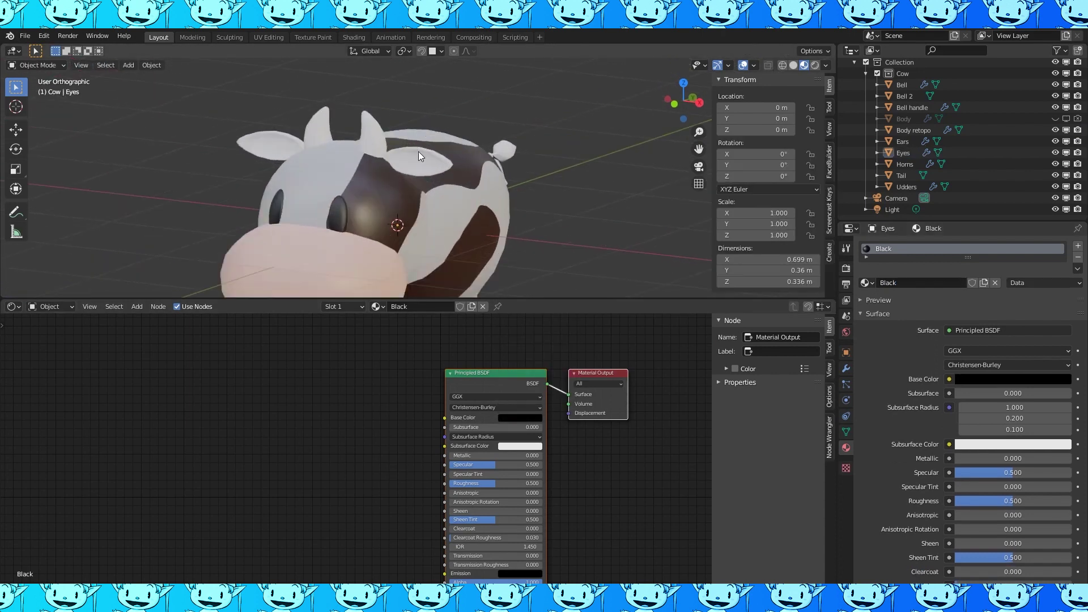
{"action": "left_click", "coordinate": [418, 151]}
{"action": "key", "text": "Tab"}
{"action": "left_click", "coordinate": [77, 67]}
{"action": "scroll", "coordinate": [328, 78], "scroll_direction": "up", "scroll_amount": 3}
{"action": "left_click", "coordinate": [343, 105], "text": "alt"}
{"action": "middle_click_drag", "start_coordinate": [344, 106], "coordinate": [363, 88]}
{"action": "left_click", "coordinate": [429, 87], "text": "alt+shift"}
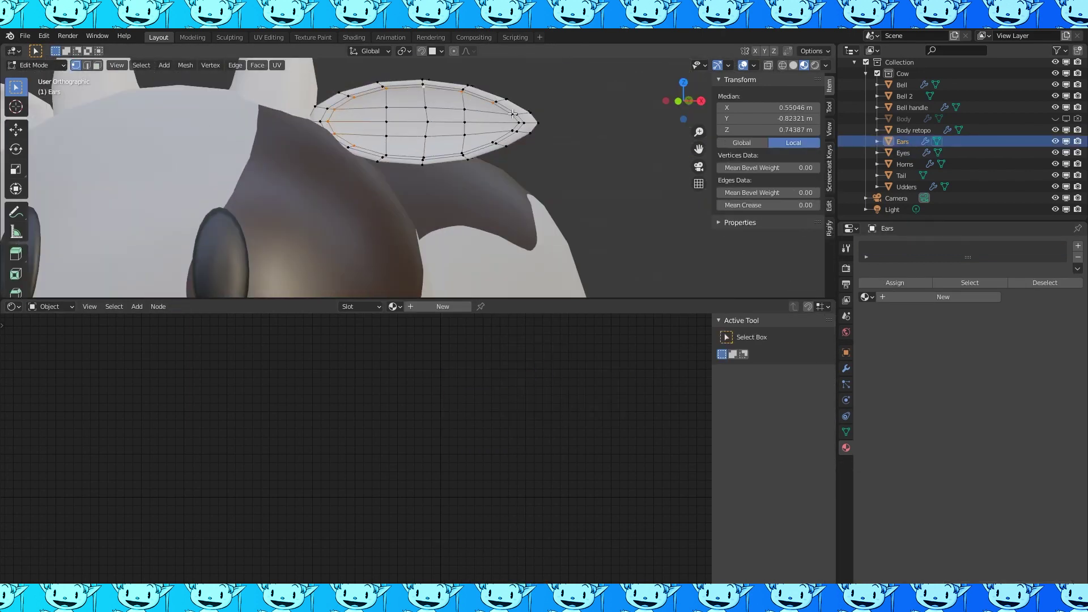
{"action": "key", "text": "ctrl+e"}
{"action": "left_click", "coordinate": [433, 242]}
- Add a material slot to the ears and give it the Cow skin material
{"action": "scroll", "coordinate": [434, 170], "scroll_direction": "down", "scroll_amount": 3}
{"action": "middle_click_drag", "start_coordinate": [434, 156], "coordinate": [403, 166]}
{"action": "left_click", "coordinate": [97, 65]}
{"action": "left_click", "coordinate": [474, 133]}
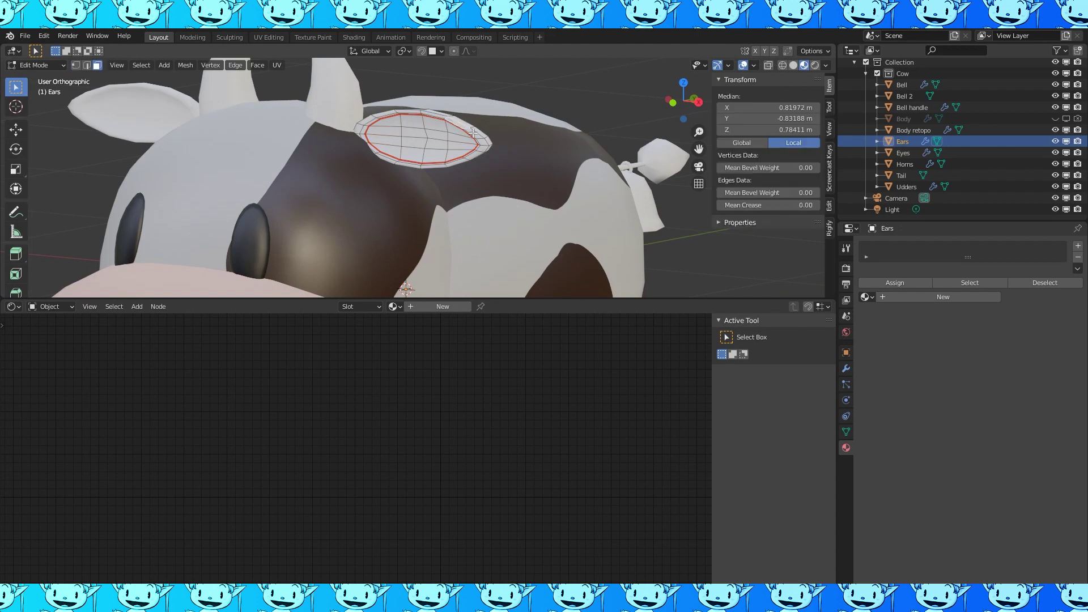
{"action": "left_click", "coordinate": [1078, 247]}
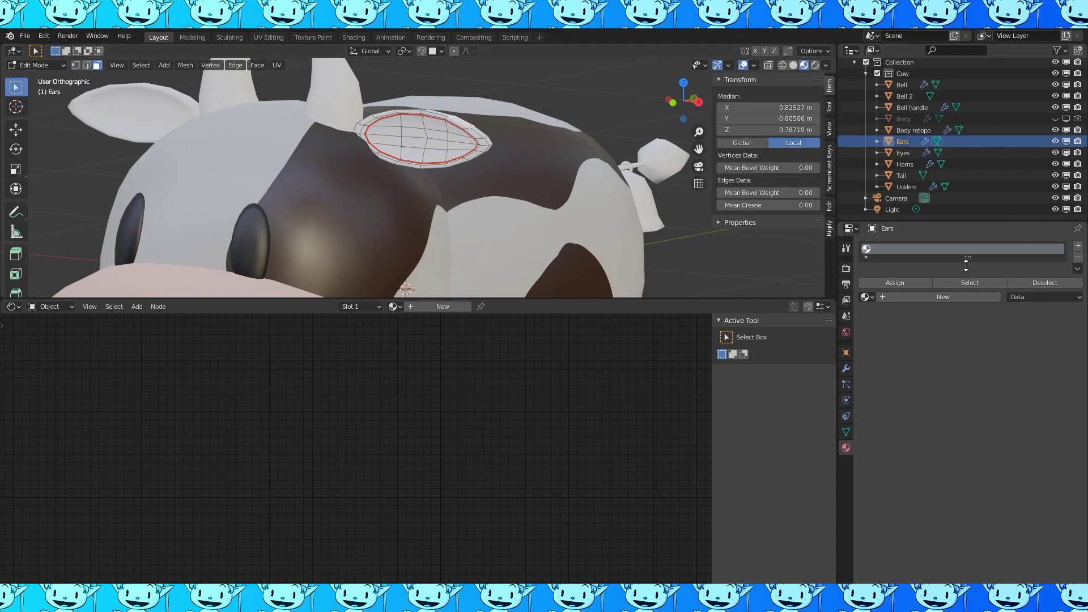
{"action": "left_click", "coordinate": [873, 297]}
{"action": "left_click", "coordinate": [890, 328]}
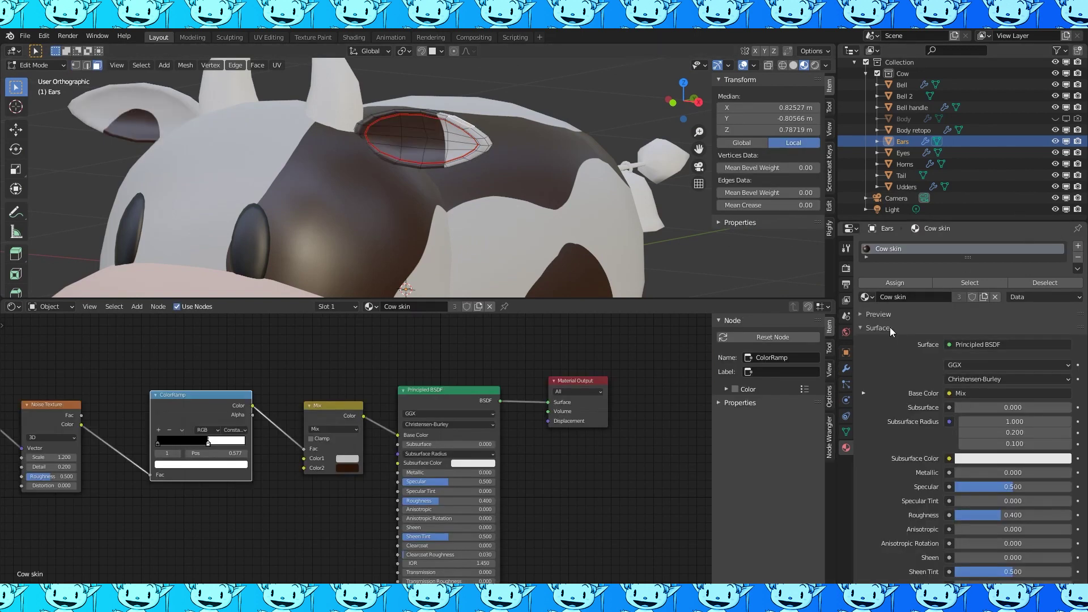
- Select the inner-ear faces within the seam and assign them the Pinkish material in a second slot
{"action": "middle_click_drag", "start_coordinate": [470, 170], "coordinate": [441, 125]}
{"action": "key", "text": "ctrl+l"}
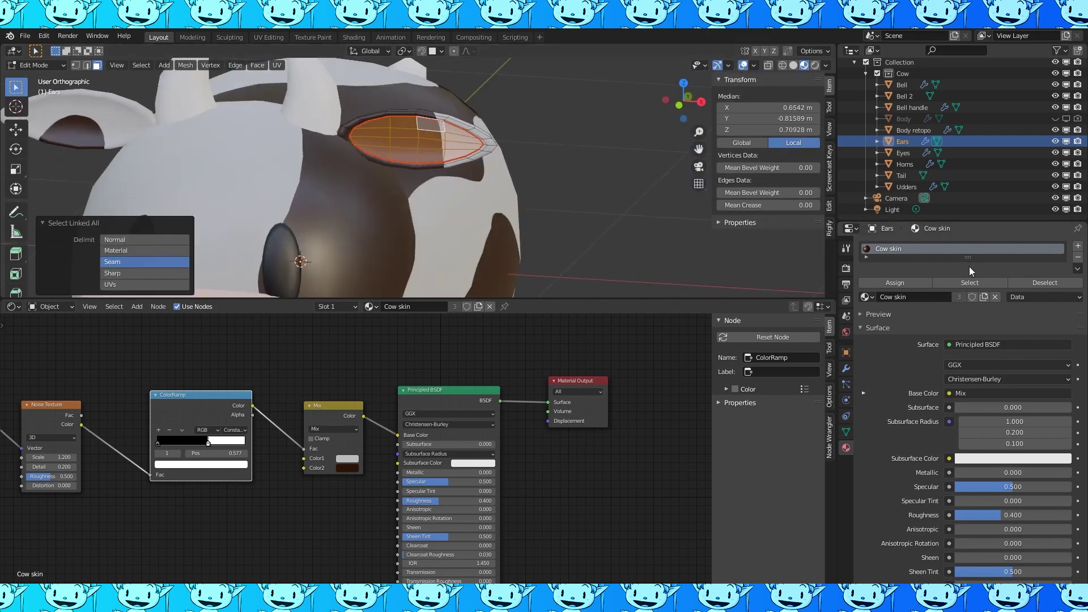
{"action": "left_click", "coordinate": [1076, 247]}
{"action": "left_click", "coordinate": [867, 322]}
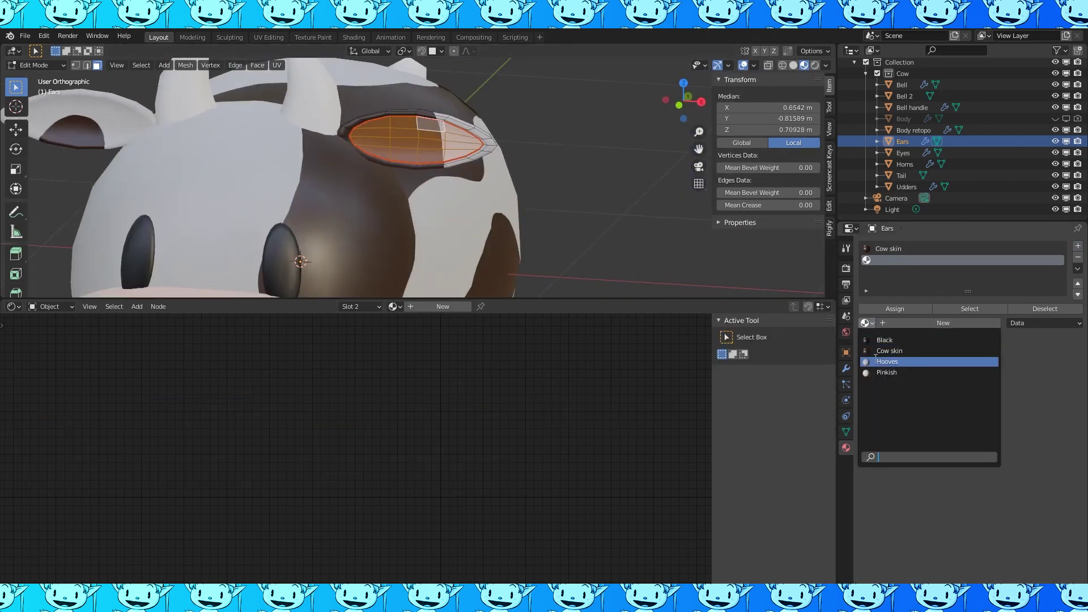
{"action": "left_click", "coordinate": [884, 360]}
{"action": "left_click", "coordinate": [894, 309]}
{"action": "scroll", "coordinate": [592, 226], "scroll_direction": "down", "scroll_amount": 4}
{"action": "key", "text": "Tab"}
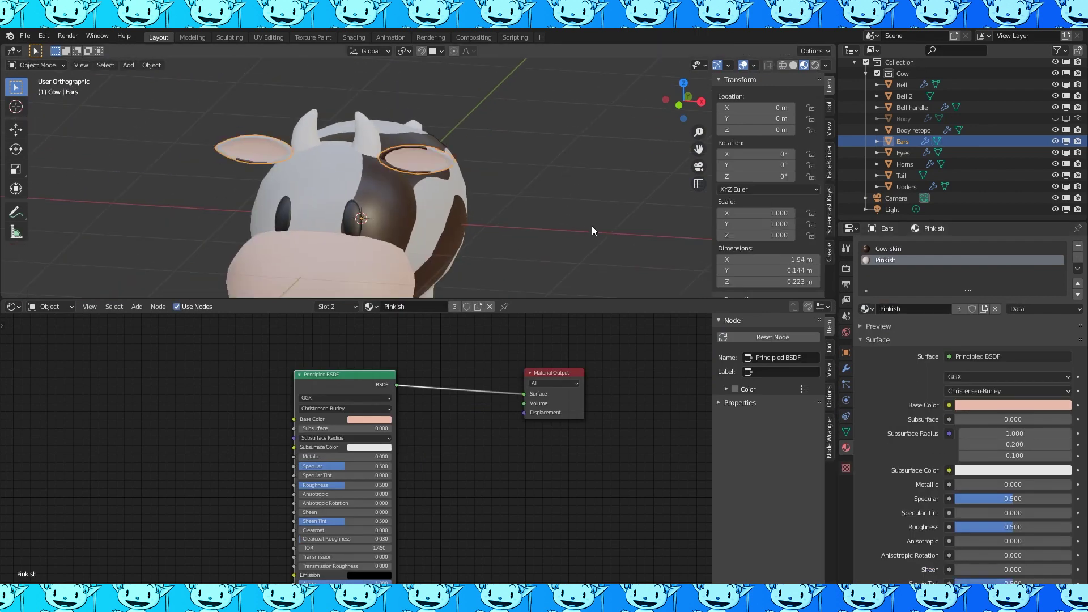
- Apply the existing Hooves material to the horns
{"action": "middle_click_drag", "start_coordinate": [589, 226], "coordinate": [558, 226]}
{"action": "scroll", "coordinate": [505, 227], "scroll_direction": "down", "scroll_amount": 3}
{"action": "scroll", "coordinate": [544, 225], "scroll_direction": "up", "scroll_amount": 3}
{"action": "left_click", "coordinate": [373, 131]}
{"action": "key", "text": "Tab"}
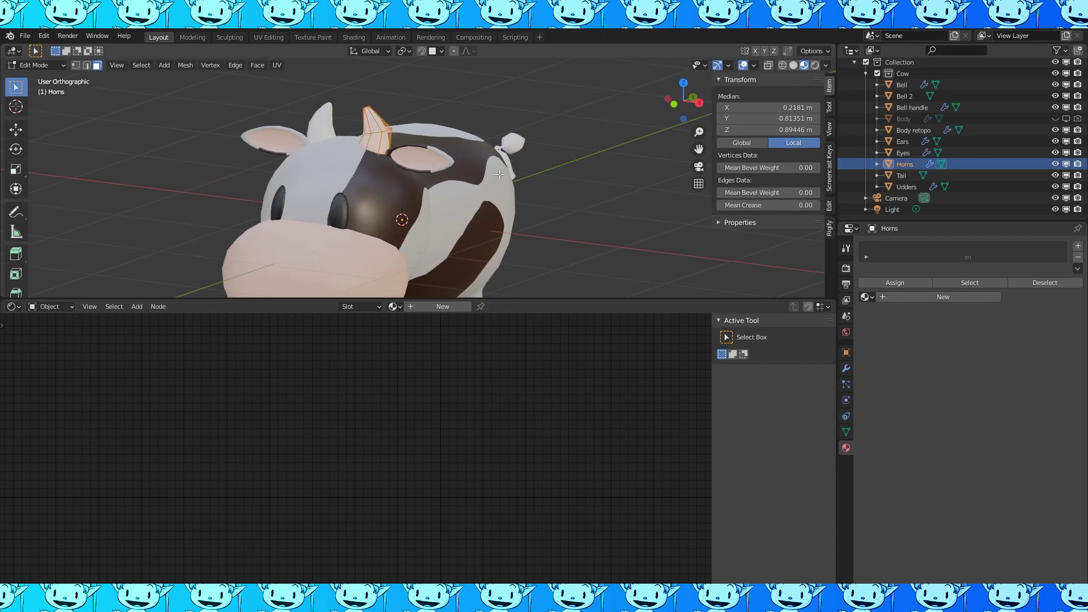
{"action": "left_click", "coordinate": [940, 296]}
{"action": "left_click", "coordinate": [870, 297]}
{"action": "left_click", "coordinate": [876, 334]}
{"action": "key", "text": "Tab"}
- Apply the existing Cow skin material to the tail
{"action": "left_click", "coordinate": [601, 213]}
{"action": "scroll", "coordinate": [602, 213], "scroll_direction": "down", "scroll_amount": 4}
{"action": "middle_click_drag", "start_coordinate": [602, 213], "coordinate": [527, 213]}
{"action": "scroll", "coordinate": [560, 214], "scroll_direction": "up", "scroll_amount": 2}
{"action": "left_click", "coordinate": [575, 176]}
{"action": "key", "text": "Tab"}
{"action": "left_click", "coordinate": [868, 297]}
{"action": "left_click", "coordinate": [884, 324]}
{"action": "key", "text": "Tab"}
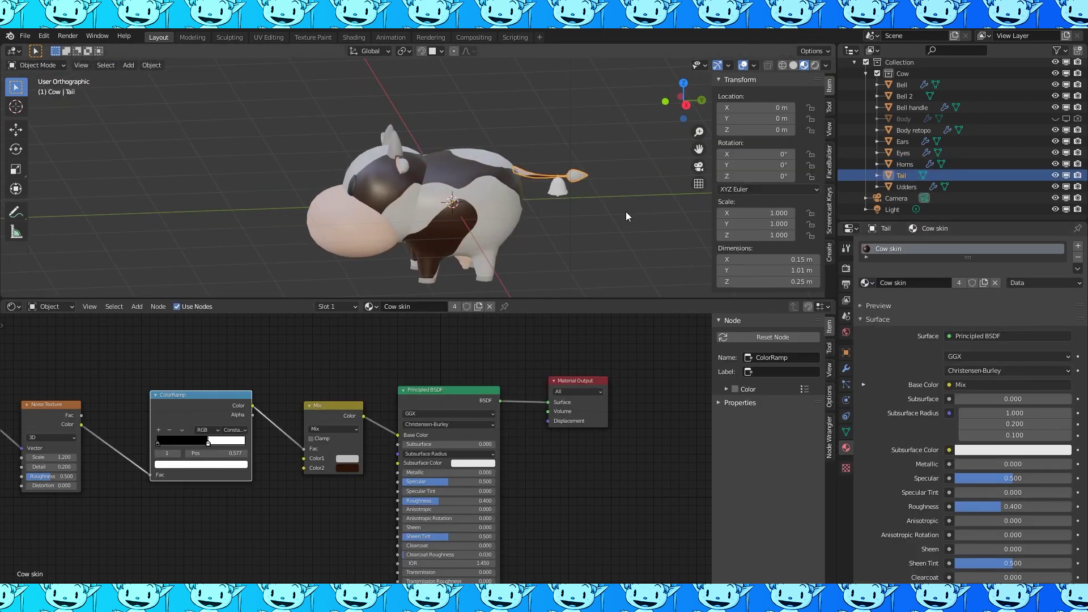
- Give the tail bell's material an orange base color and set its Metallic value to 1.000
{"action": "left_click", "coordinate": [558, 184]}
{"action": "key", "text": "KP_Decimal"}
{"action": "left_click_drag", "start_coordinate": [499, 374], "coordinate": [444, 373]}
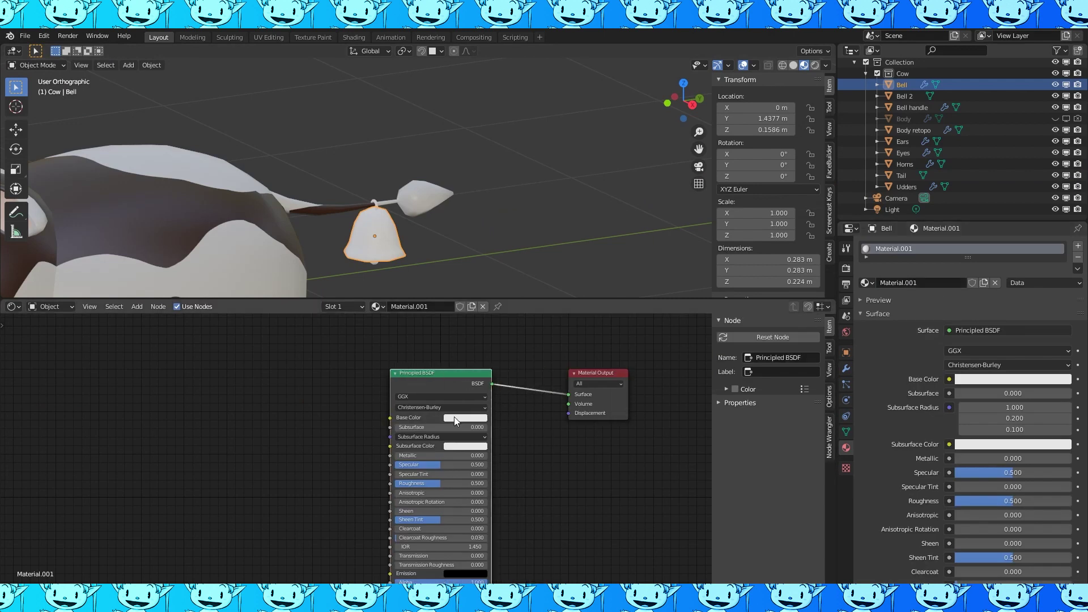
{"action": "left_click", "coordinate": [455, 418]}
{"action": "left_click_drag", "start_coordinate": [483, 334], "coordinate": [488, 343]}
{"action": "middle_click_drag", "start_coordinate": [566, 227], "coordinate": [573, 244]}
{"action": "middle_click_drag", "start_coordinate": [397, 235], "coordinate": [473, 167], "text": "shift"}
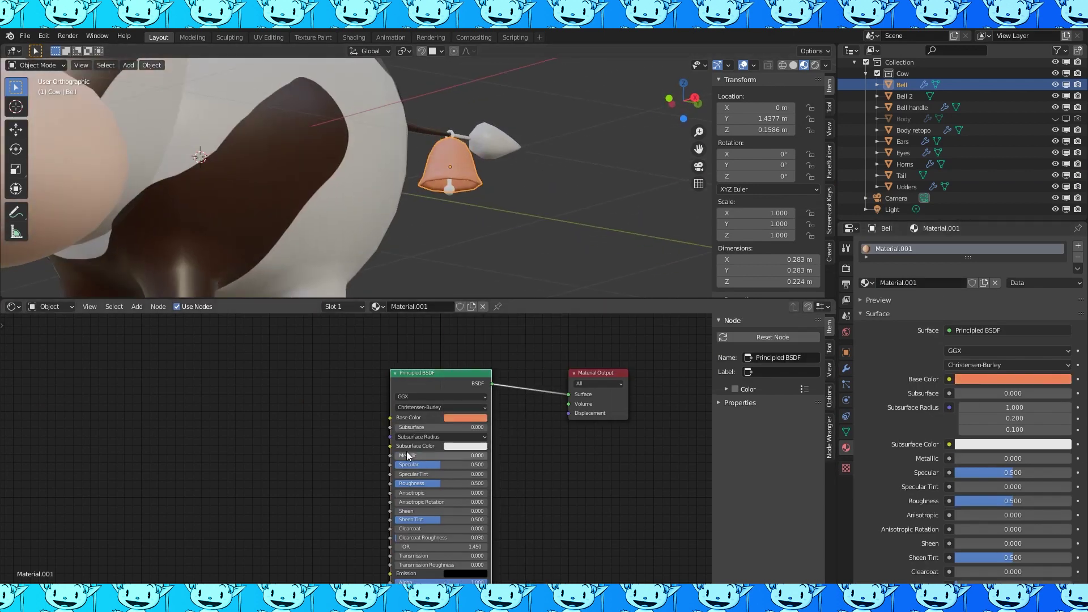
{"action": "left_click_drag", "start_coordinate": [408, 455], "coordinate": [488, 455]}
{"action": "middle_click_drag", "start_coordinate": [481, 255], "coordinate": [477, 233]}
- Name the bell's material Copper and apply it to the clapper and the bell handle
{"action": "left_click", "coordinate": [449, 191]}
{"action": "left_click", "coordinate": [474, 175]}
{"action": "double_click", "coordinate": [941, 281]}
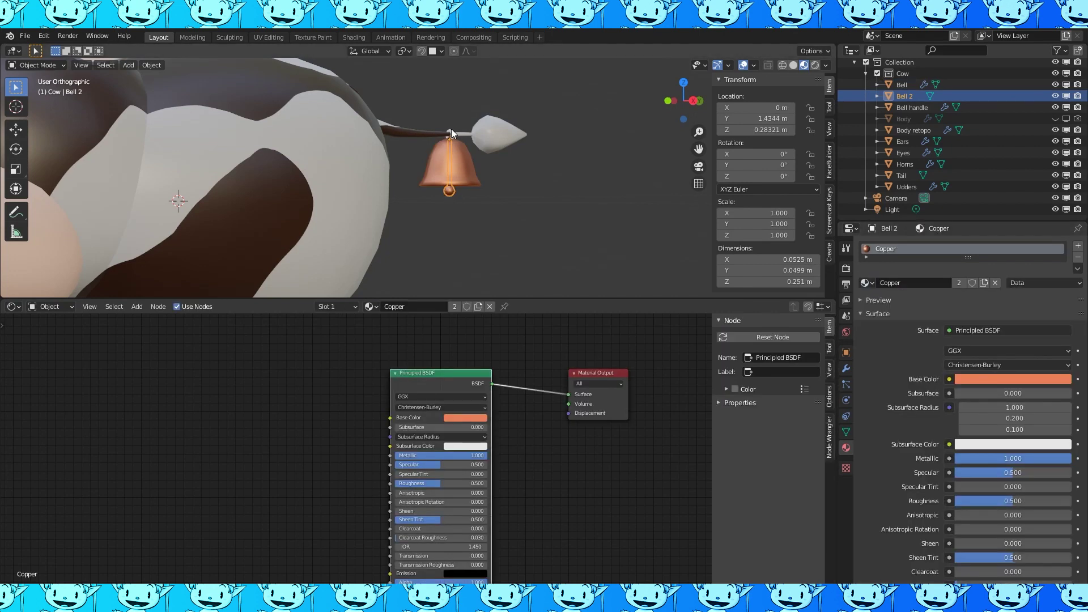
{"action": "left_click", "coordinate": [451, 135]}
{"action": "left_click", "coordinate": [866, 283]}
{"action": "left_click", "coordinate": [886, 311]}
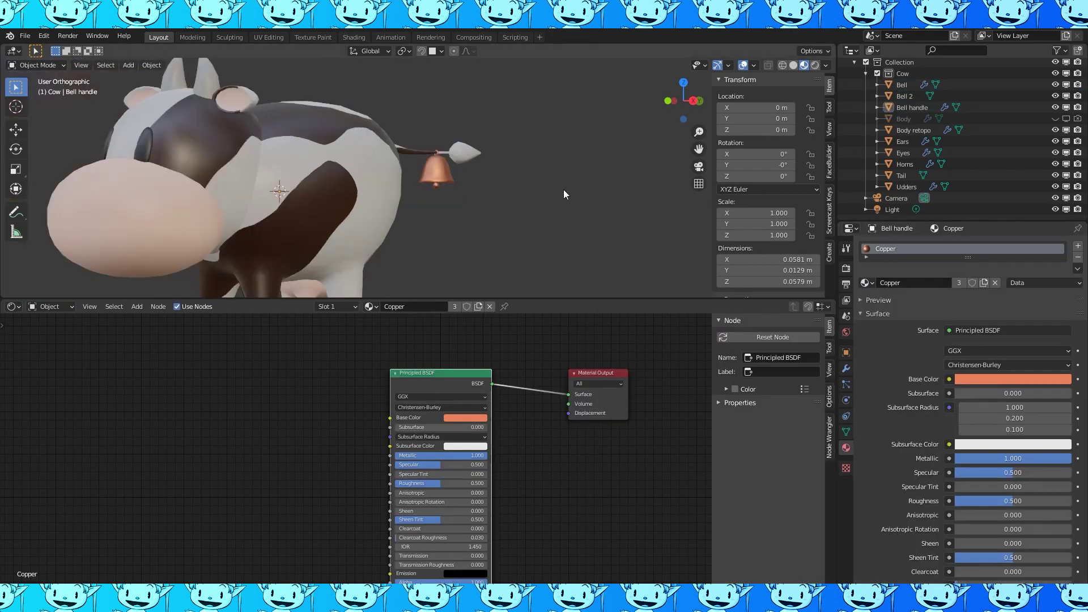
- Add an Ambient Occlusion node to the body's Pinkish material and place it before the Principled BSDF
{"action": "middle_click_drag", "start_coordinate": [563, 189], "coordinate": [474, 202]}
{"action": "left_click", "coordinate": [307, 232]}
{"action": "key", "text": "Tab"}
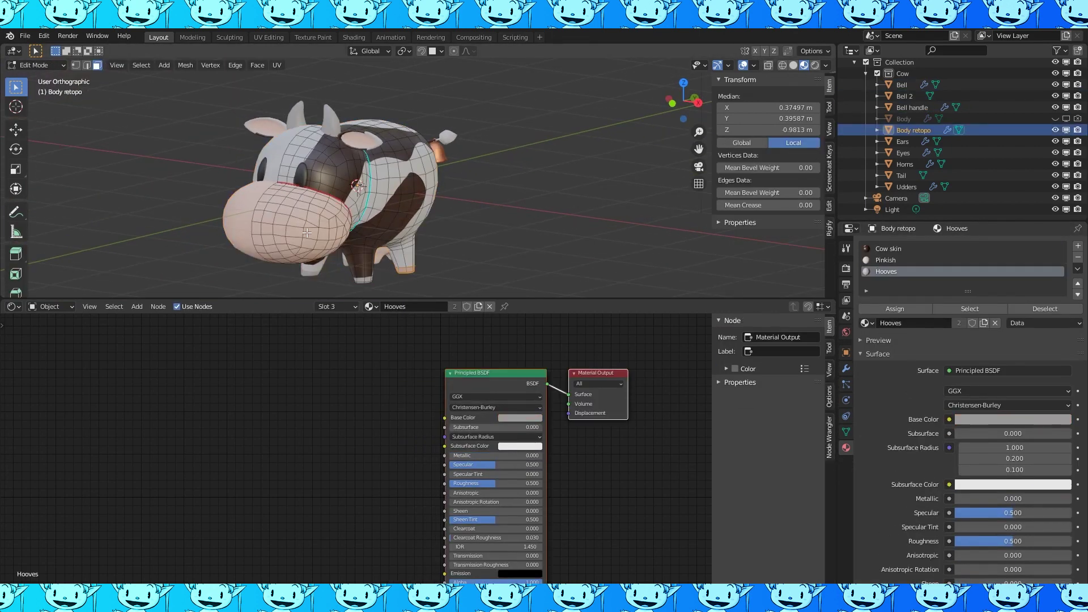
{"action": "key", "text": "Tab"}
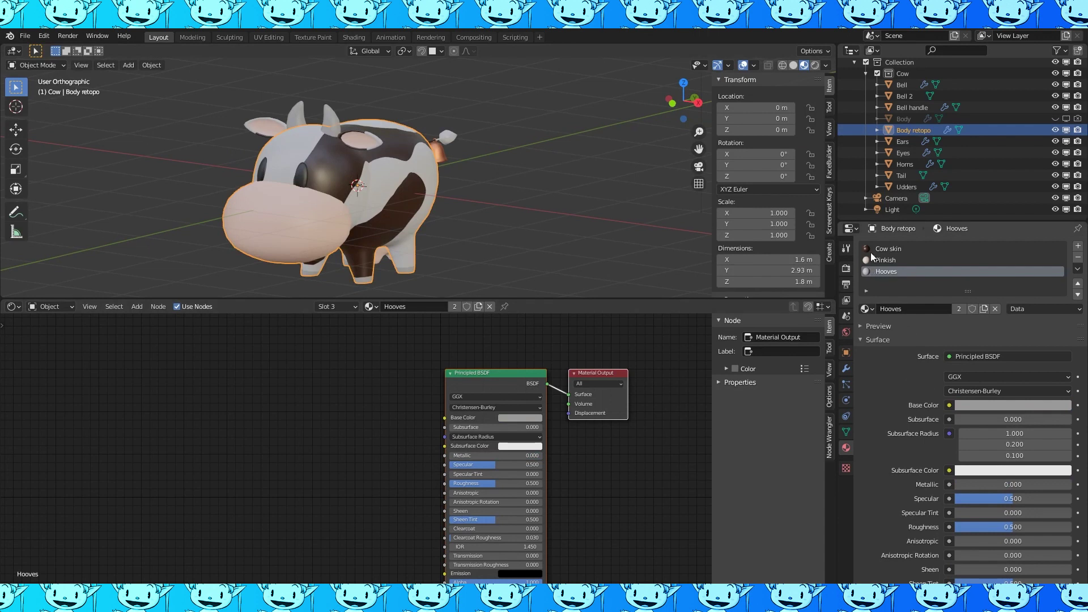
{"action": "left_click", "coordinate": [880, 260]}
{"action": "key", "text": "shift+a"}
{"action": "mouse_move", "coordinate": [247, 428]}
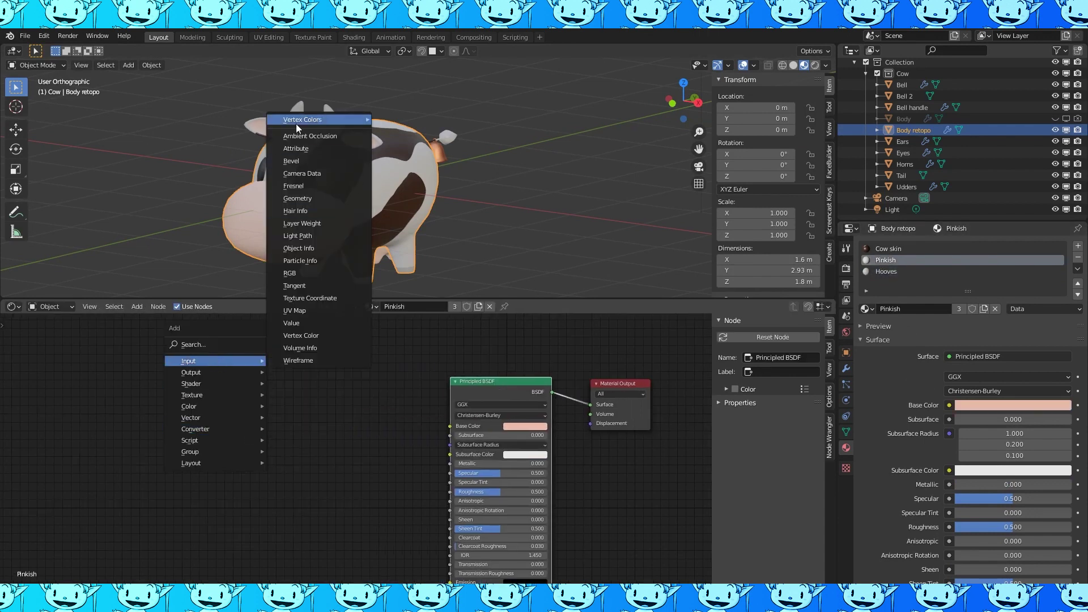
{"action": "left_click", "coordinate": [296, 124]}
{"action": "key", "text": "g"}
{"action": "left_click", "coordinate": [295, 397]}
- Add a ColorRamp node between the Ambient Occlusion and Principled BSDF nodes
{"action": "key", "text": "shift+a"}
{"action": "mouse_move", "coordinate": [283, 478]}
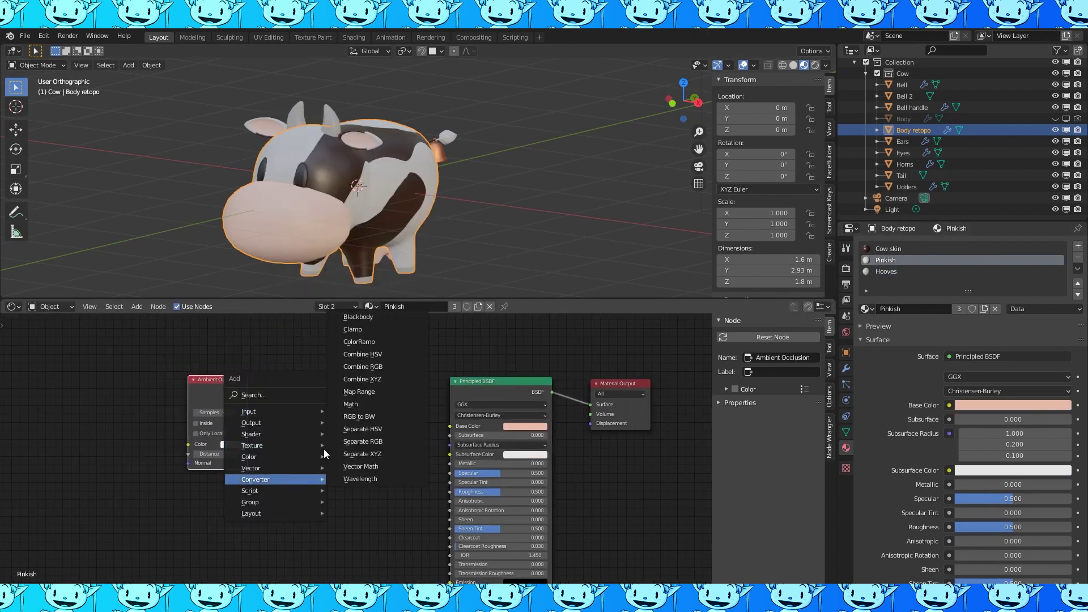
{"action": "left_click", "coordinate": [361, 344]}
{"action": "left_click", "coordinate": [372, 426]}
- Sample the pink base color into the ramp's white stop, then link Ambient Occlusion through the ColorRamp to Base Color
{"action": "left_click", "coordinate": [395, 449]}
{"action": "key", "text": "e"}
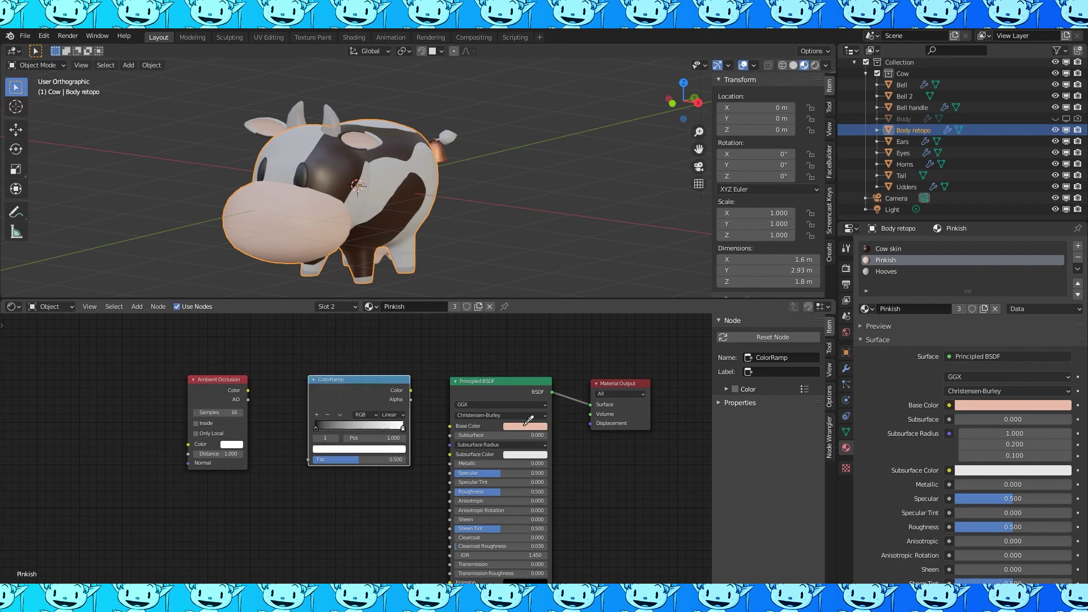
{"action": "scroll", "coordinate": [465, 431], "scroll_direction": "up", "scroll_amount": 1}
{"action": "left_click_drag", "start_coordinate": [420, 380], "coordinate": [466, 422]}
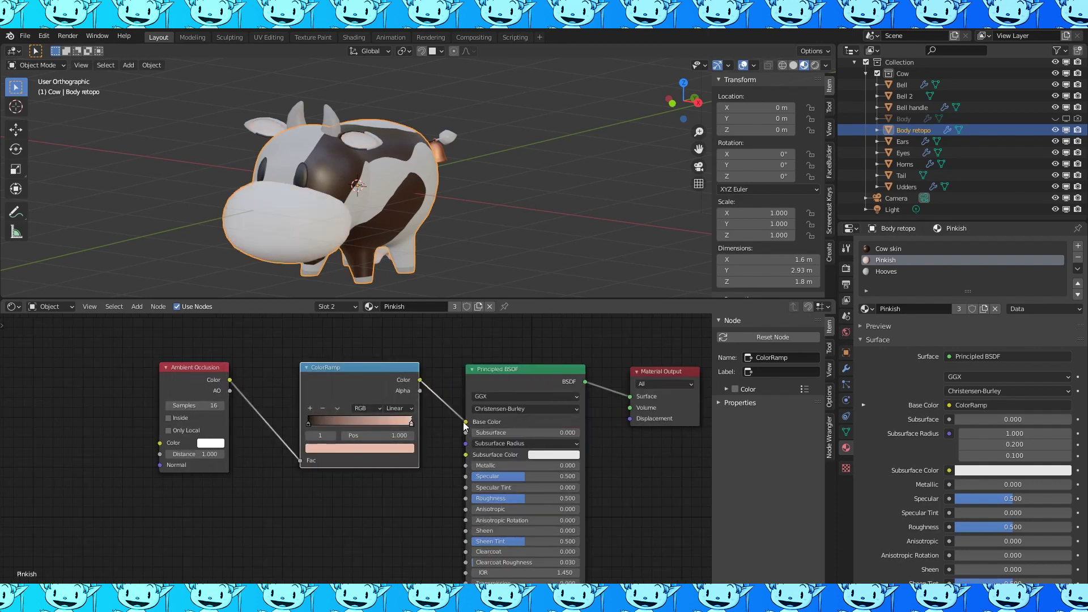
- Tighten the ColorRamp's gradient by moving the black stop close to the pink one, set at position 0.845
{"action": "middle_click_drag", "start_coordinate": [536, 224], "coordinate": [490, 225]}
{"action": "left_click_drag", "start_coordinate": [308, 424], "coordinate": [386, 424]}
{"action": "left_click_drag", "start_coordinate": [411, 424], "coordinate": [395, 423]}
- Switch the viewport to Rendered shading and enter Edit Mode on the body
{"action": "left_click", "coordinate": [815, 65]}
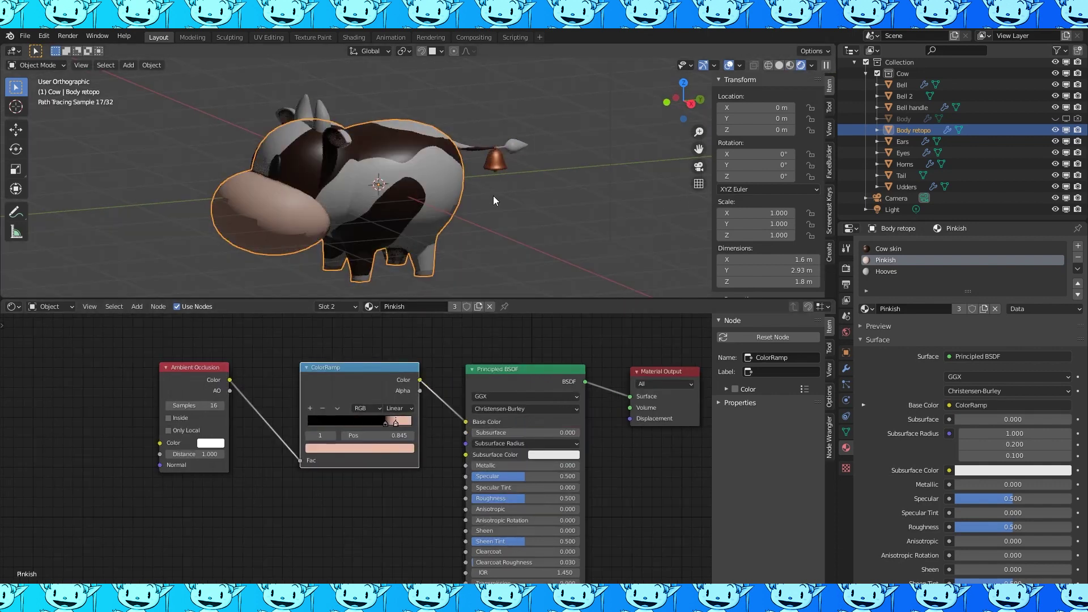
{"action": "middle_click_drag", "start_coordinate": [494, 197], "coordinate": [532, 197]}
{"action": "key", "text": "Tab"}
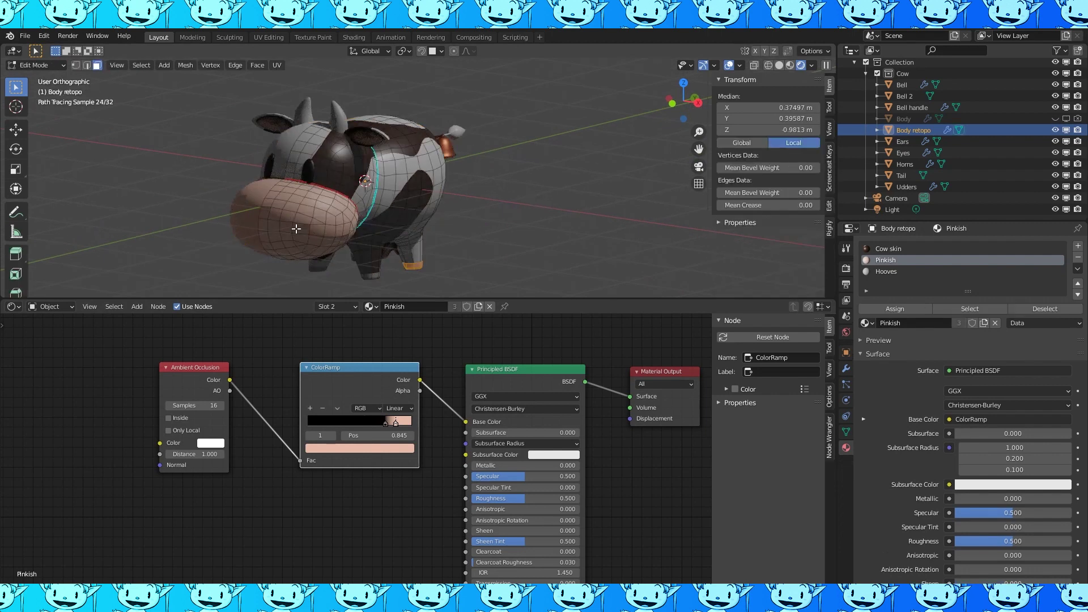
- Leave Edit Mode, move the ColorRamp's black stop to 0.932 beside the pink one, and raise the Ambient Occlusion distance to 3.5
{"action": "key", "text": "Tab"}
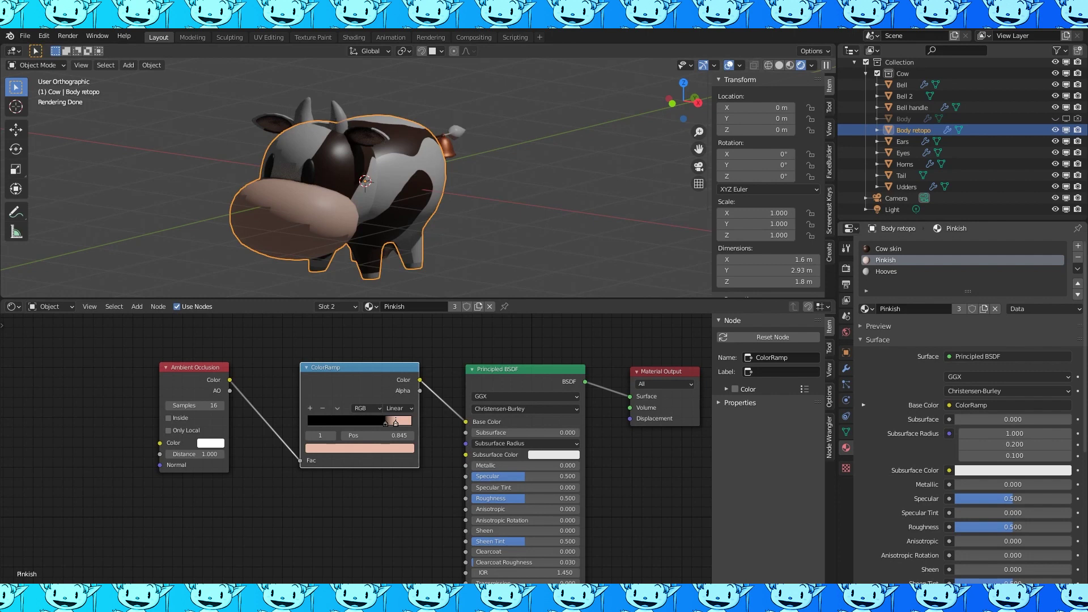
{"action": "left_click_drag", "start_coordinate": [396, 423], "coordinate": [405, 424]}
{"action": "left_click_drag", "start_coordinate": [194, 454], "coordinate": [208, 454]}
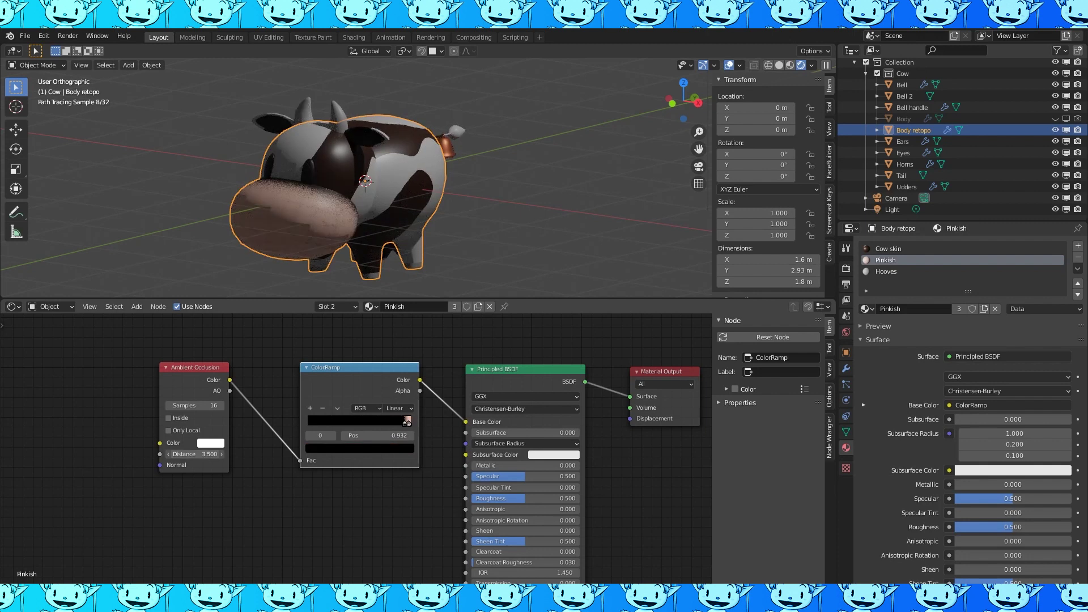
- Recolor the ColorRamp's black stop brown and make the pink stop more saturated, with the pink stop at position 0.941
{"action": "left_click_drag", "start_coordinate": [406, 424], "coordinate": [403, 424]}
{"action": "left_click", "coordinate": [400, 424]}
{"action": "left_click", "coordinate": [387, 449]}
{"action": "left_click_drag", "start_coordinate": [392, 374], "coordinate": [391, 366]}
{"action": "left_click_drag", "start_coordinate": [335, 344], "coordinate": [392, 339]}
{"action": "mouse_move", "coordinate": [339, 348]}
{"action": "left_mouse_down"}
{"action": "mouse_move", "coordinate": [339, 364]}
{"action": "mouse_move", "coordinate": [346, 355]}
{"action": "left_mouse_up"}
{"action": "left_click", "coordinate": [405, 424]}
{"action": "left_click", "coordinate": [398, 451]}
- Enable Only Local on the Ambient Occlusion node and select the udders
{"action": "middle_click_drag", "start_coordinate": [512, 227], "coordinate": [527, 192]}
{"action": "left_click", "coordinate": [483, 230]}
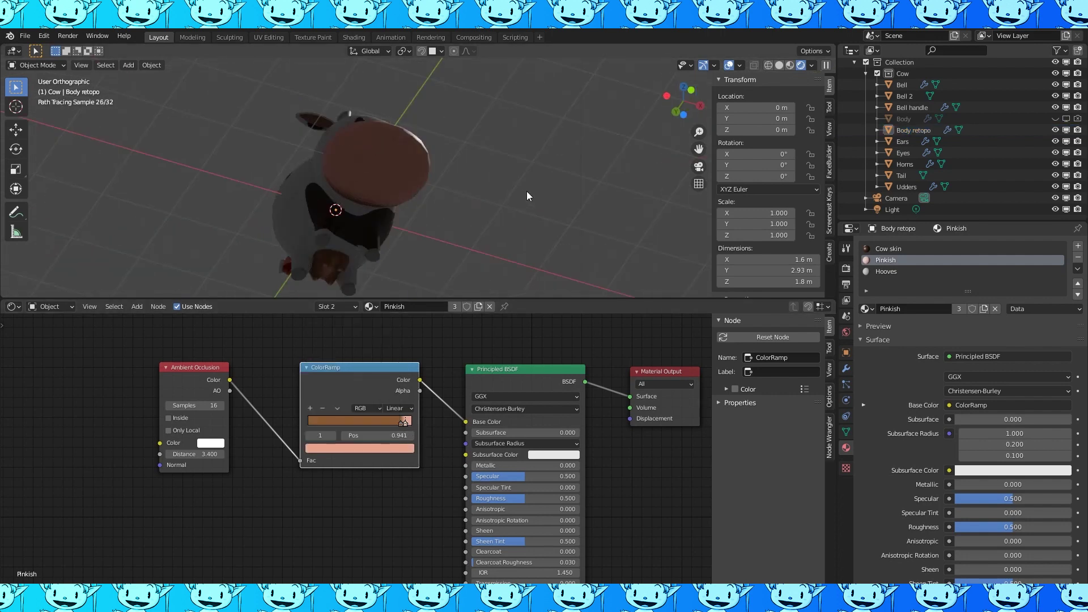
{"action": "left_click", "coordinate": [168, 430]}
{"action": "middle_click_drag", "start_coordinate": [452, 210], "coordinate": [389, 271]}
{"action": "left_click", "coordinate": [385, 274]}
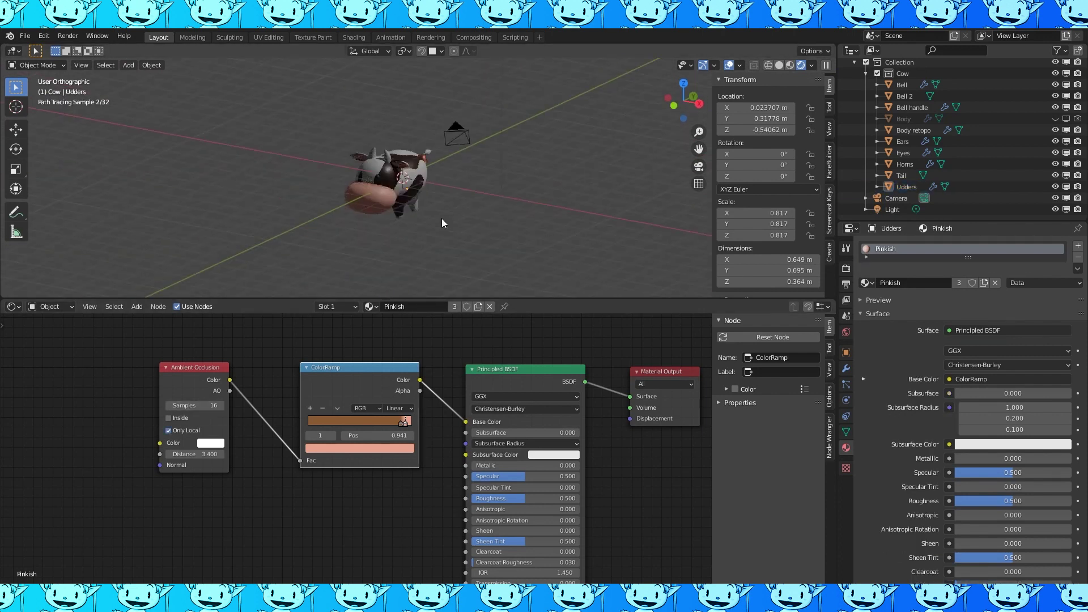
- Set the Ambient Occlusion distance to 1.000 and fine-tune the ColorRamp, with the brown stop at 0.936 and the pink stop closer to it
{"action": "left_click", "coordinate": [846, 268]}
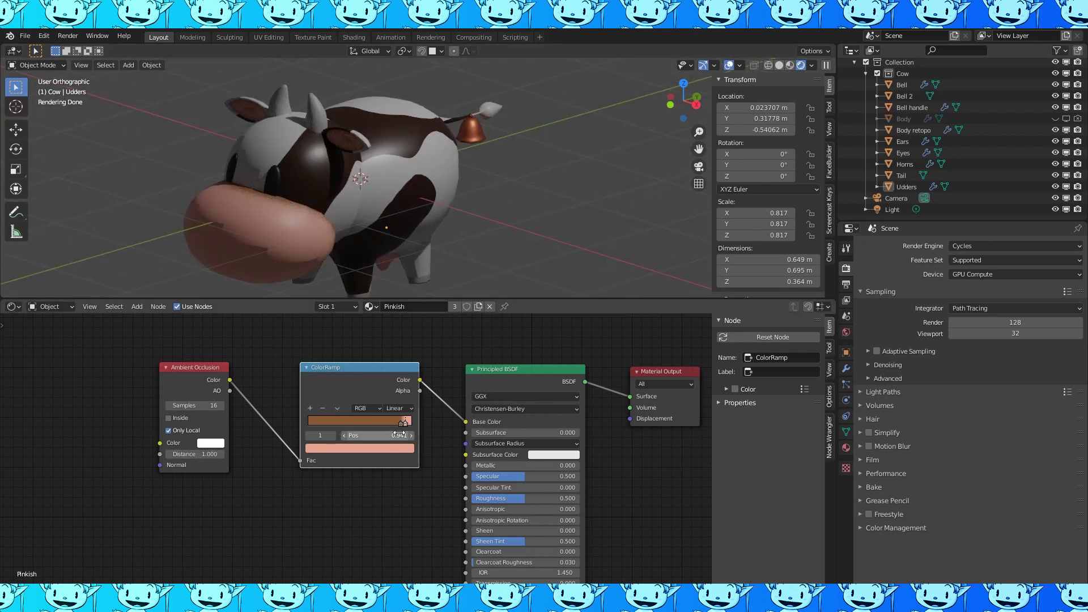
{"action": "scroll", "coordinate": [399, 434], "scroll_direction": "up", "scroll_amount": 3}
{"action": "left_click", "coordinate": [449, 400]}
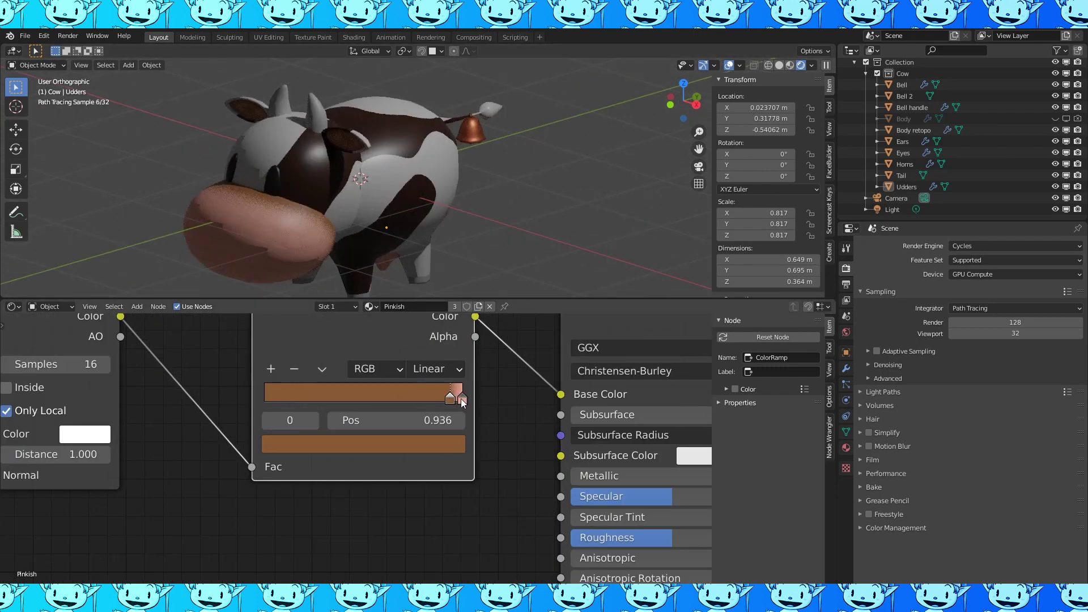
{"action": "left_click_drag", "start_coordinate": [461, 400], "coordinate": [457, 400]}
- Select the scene's light above the cow
{"action": "scroll", "coordinate": [474, 127], "scroll_direction": "down", "scroll_amount": 12}
{"action": "left_click", "coordinate": [458, 118]}
{"action": "scroll", "coordinate": [476, 146], "scroll_direction": "up", "scroll_amount": 4}
{"action": "scroll", "coordinate": [447, 150], "scroll_direction": "up", "scroll_amount": 3}
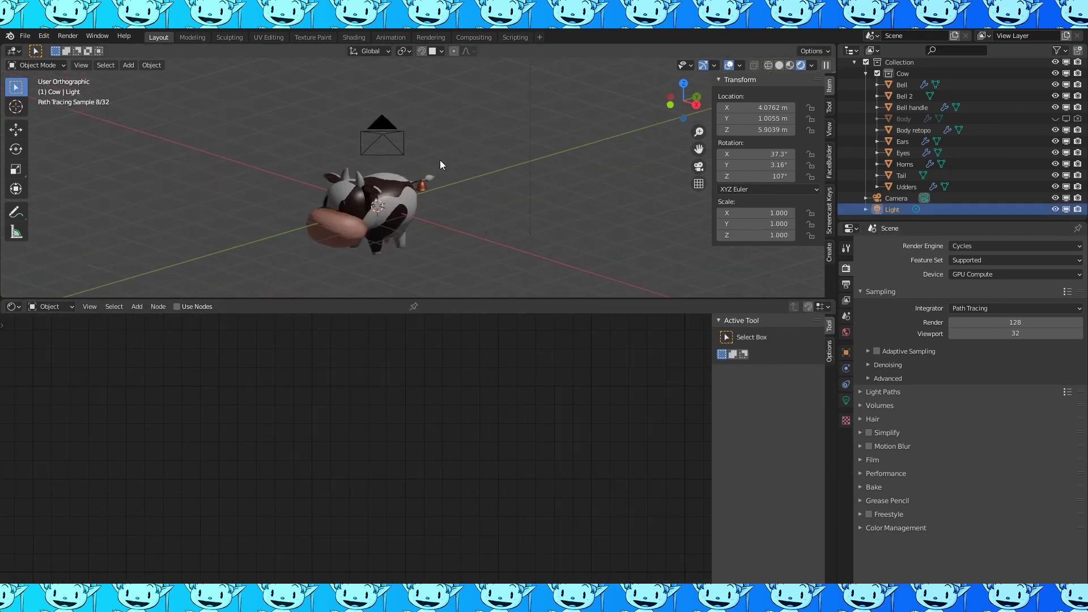
{"action": "scroll", "coordinate": [491, 131], "scroll_direction": "down", "scroll_amount": 3}
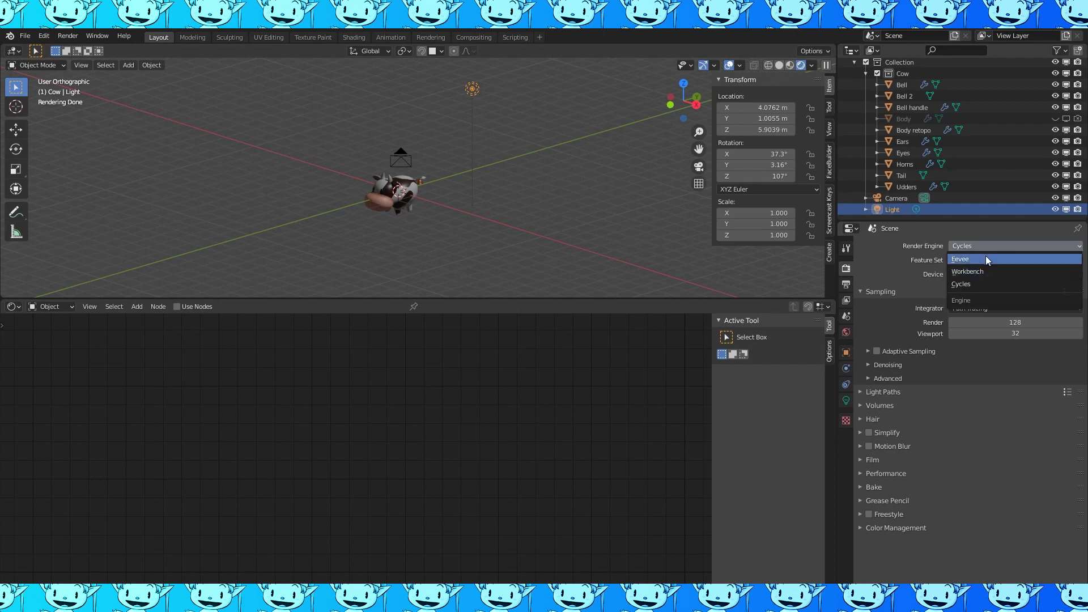
- Preview the cow with the Eevee render engine and return to Cycles
{"action": "left_click", "coordinate": [986, 258]}
{"action": "scroll", "coordinate": [363, 190], "scroll_direction": "up", "scroll_amount": 5}
{"action": "middle_click_drag", "start_coordinate": [379, 222], "coordinate": [384, 182]}
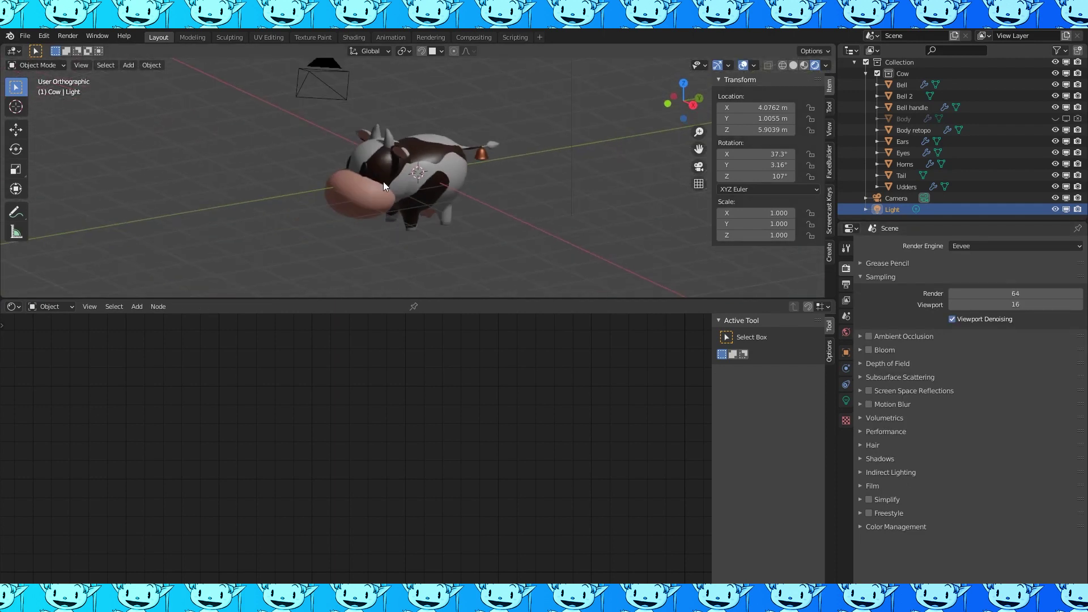
{"action": "scroll", "coordinate": [383, 181], "scroll_direction": "down", "scroll_amount": 2}
{"action": "left_click", "coordinate": [982, 283]}
- Delete the light from the scene
{"action": "scroll", "coordinate": [475, 153], "scroll_direction": "down", "scroll_amount": 2}
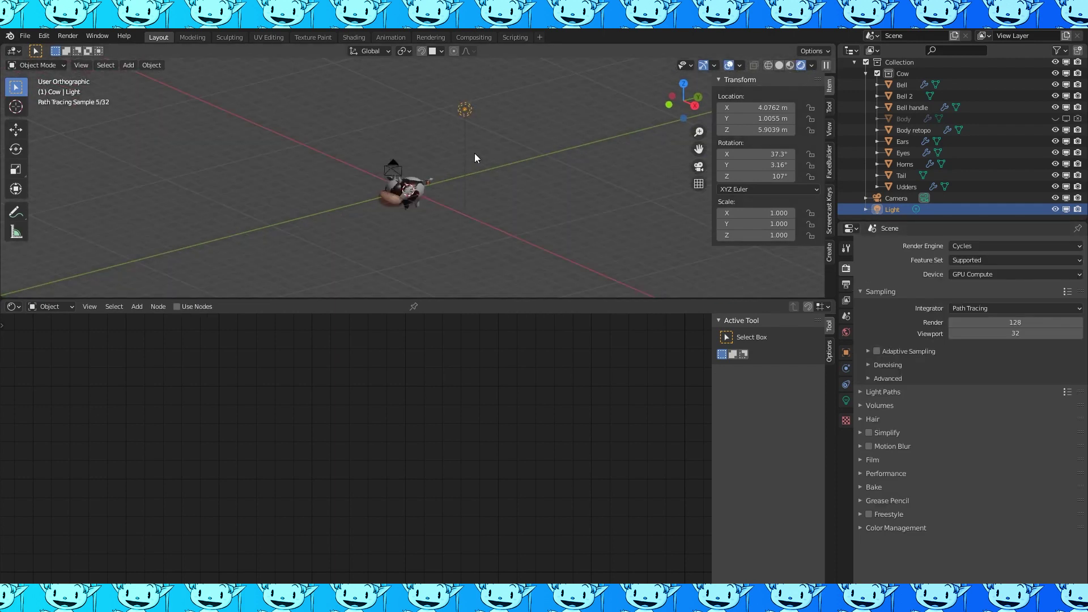
{"action": "key", "text": "x"}
{"action": "left_click", "coordinate": [464, 141]}
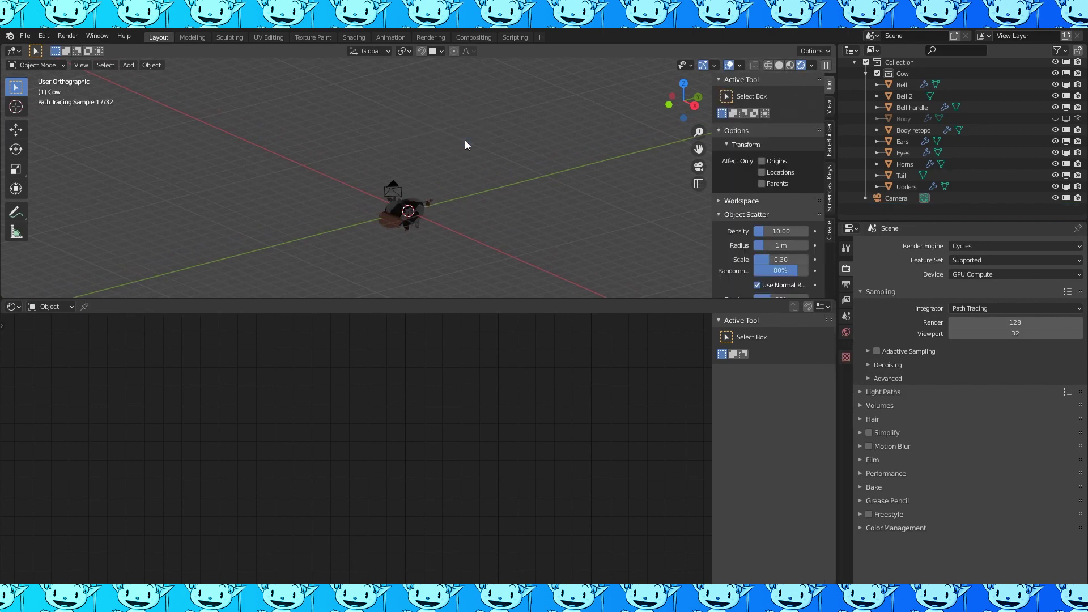
- Add a plane in the right side view and move it above and in front of the cow, about Y -3.6 m, Z 2.4 m
{"action": "key", "text": "KP_3"}
{"action": "key", "text": "shift+a"}
{"action": "left_click", "coordinate": [448, 171]}
{"action": "key", "text": "g"}
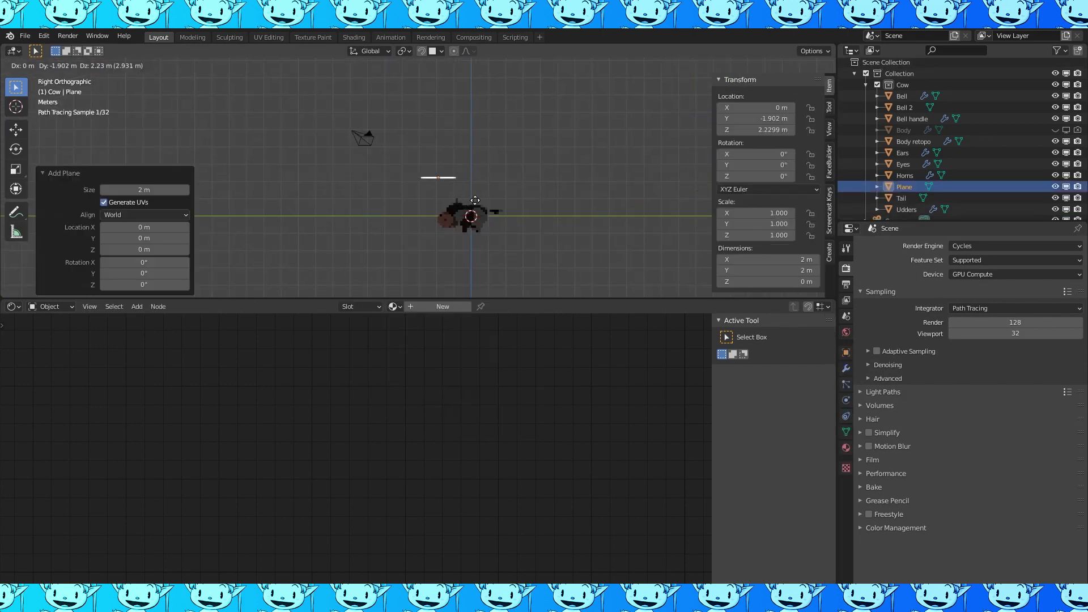
{"action": "left_click", "coordinate": [420, 135]}
- Tilt the plane toward the cow to about 40.7° around X and scale it to about 2.324
{"action": "key", "text": "r"}
{"action": "left_click", "coordinate": [462, 150]}
{"action": "key", "text": "s"}
{"action": "left_click", "coordinate": [546, 122]}
{"action": "key", "text": "r"}
{"action": "left_click", "coordinate": [577, 164]}
- Create a new material named "light" on the plane
{"action": "left_click", "coordinate": [847, 447]}
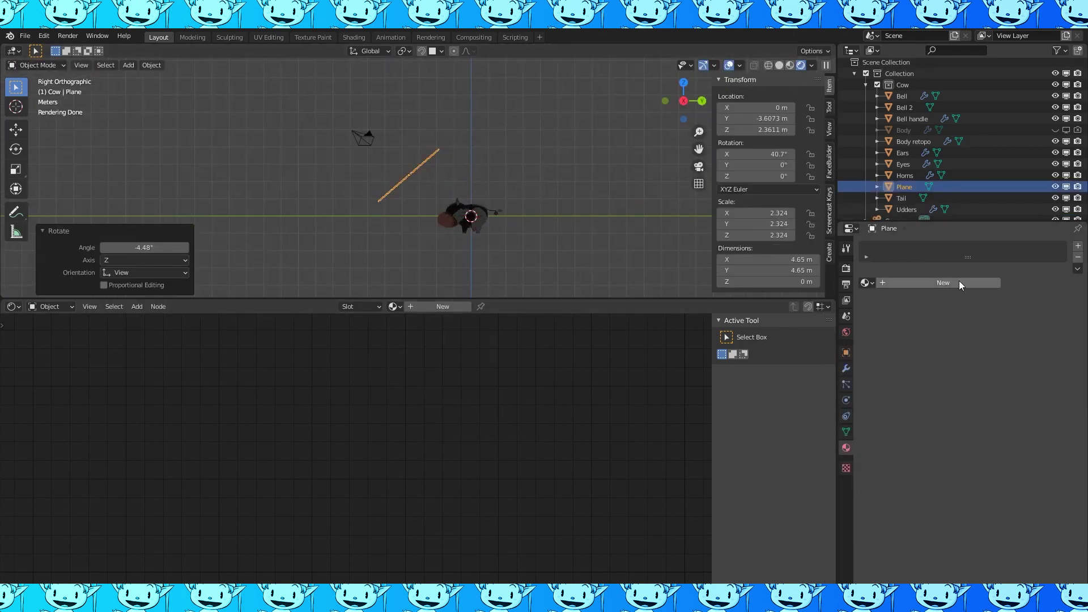
{"action": "left_click", "coordinate": [959, 281]}
{"action": "left_click", "coordinate": [927, 282]}
{"action": "type", "text": "ligh"}
{"action": "key", "text": "Return"}
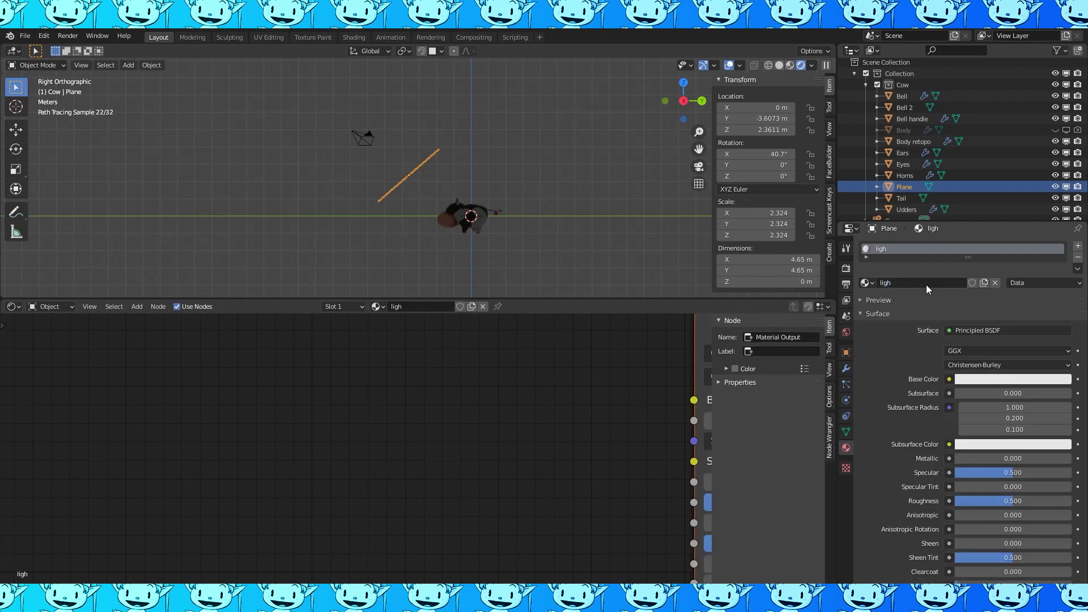
{"action": "type", "text": "t"}
{"action": "key", "text": "Return"}
- Change the light material's surface to Transparent BSDF and insert a Mix Shader between it and the Material Output
{"action": "left_click", "coordinate": [1006, 330]}
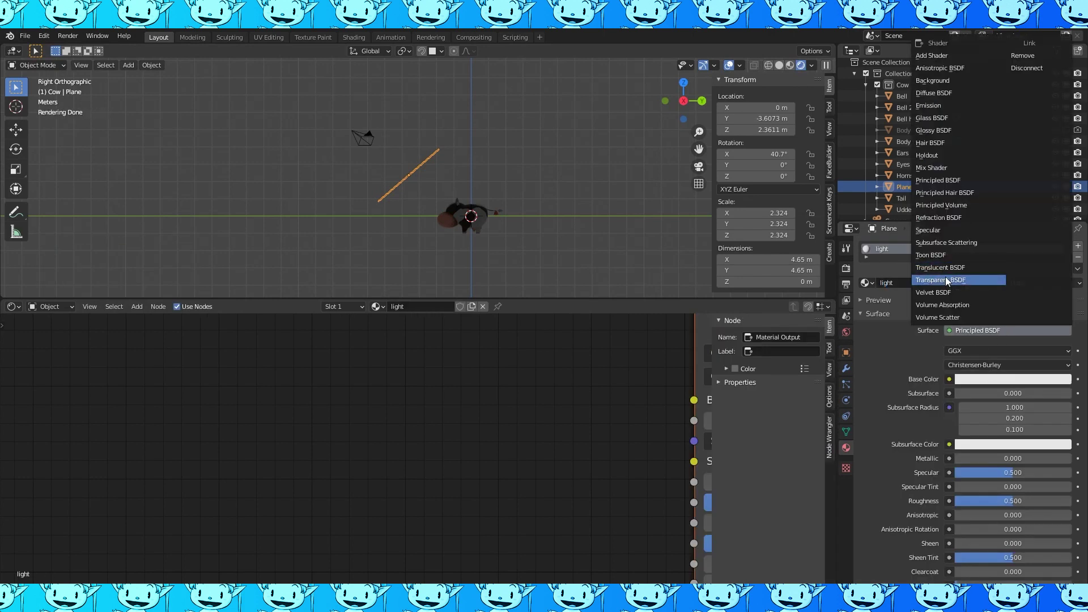
{"action": "left_click", "coordinate": [945, 277]}
{"action": "key", "text": "Home"}
{"action": "left_click_drag", "start_coordinate": [385, 395], "coordinate": [285, 397]}
{"action": "key", "text": "shift+a"}
{"action": "mouse_move", "coordinate": [305, 510]}
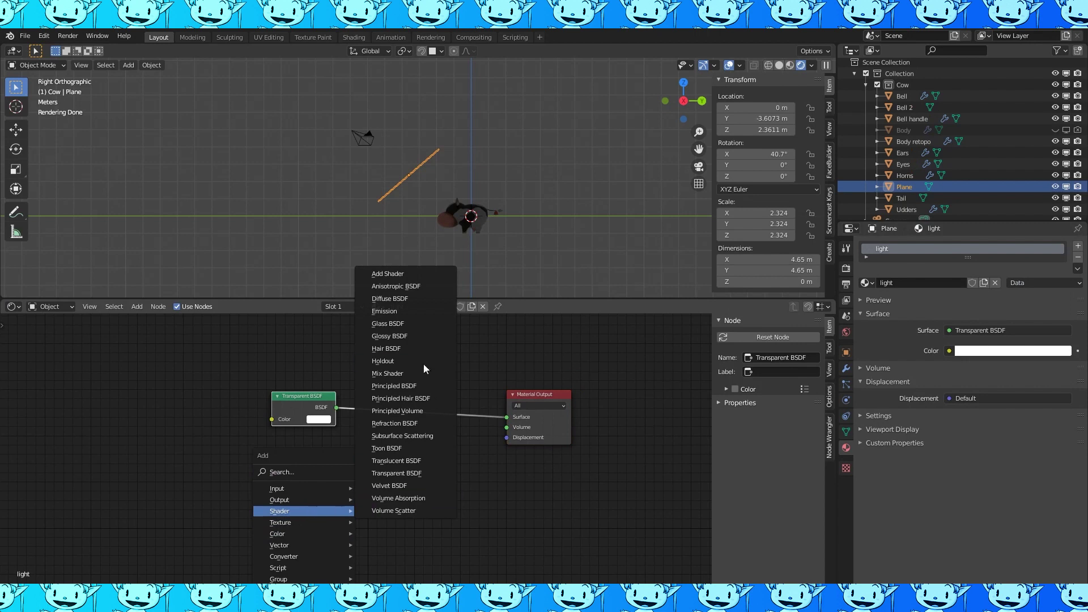
{"action": "left_click", "coordinate": [403, 374]}
{"action": "left_click", "coordinate": [392, 387]}
- Add an Emission shader and link it to the Mix Shader's second shader input
{"action": "key", "text": "shift+a"}
{"action": "left_click", "coordinate": [368, 301]}
{"action": "left_click", "coordinate": [270, 446]}
{"action": "left_click_drag", "start_coordinate": [333, 459], "coordinate": [391, 433]}
- Set the Mix Shader's Fac to 1.000 and the Emission strength to 10
{"action": "middle_click_drag", "start_coordinate": [439, 190], "coordinate": [530, 226]}
{"action": "left_click_drag", "start_coordinate": [422, 413], "coordinate": [392, 414]}
{"action": "middle_click_drag", "start_coordinate": [506, 220], "coordinate": [473, 219]}
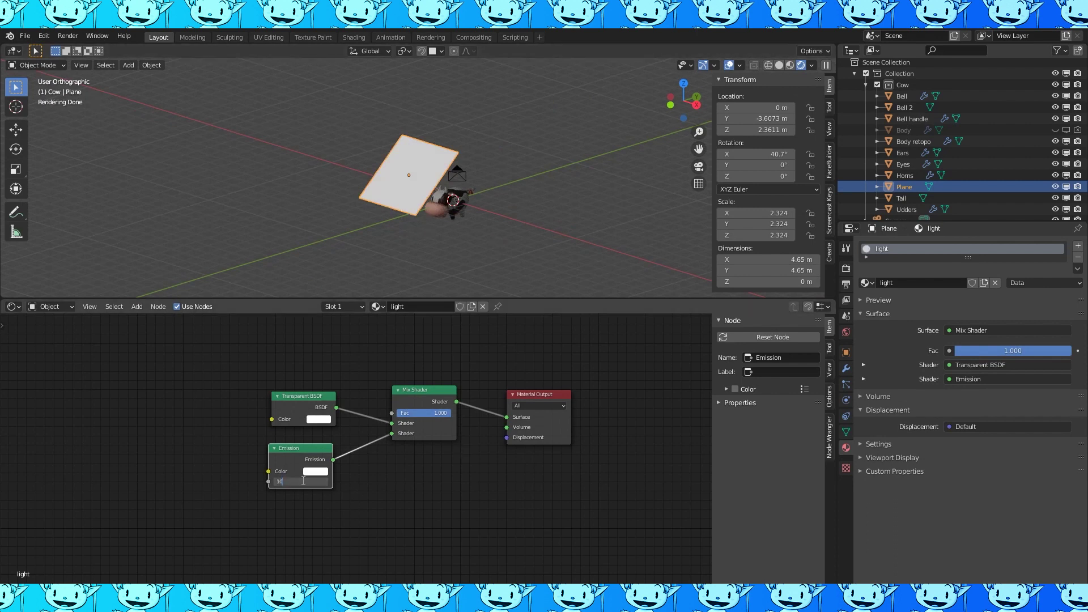
{"action": "scroll", "coordinate": [302, 453], "scroll_direction": "down", "scroll_amount": 2}
- Space out the shader nodes and add a Spherical Gradient Texture whose Color drives the Mix Shader's Fac
{"action": "left_click_drag", "start_coordinate": [308, 448], "coordinate": [309, 503]}
{"action": "left_click_drag", "start_coordinate": [309, 404], "coordinate": [309, 448]}
{"action": "middle_click_drag", "start_coordinate": [216, 447], "coordinate": [254, 448]}
{"action": "key", "text": "shift+a"}
{"action": "mouse_move", "coordinate": [177, 450]}
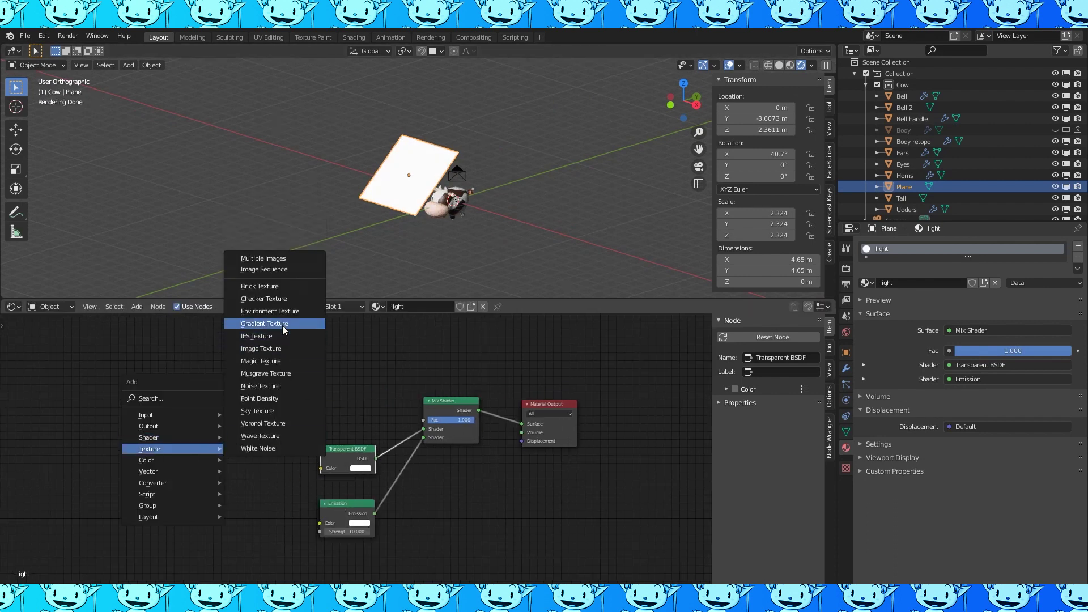
{"action": "left_click", "coordinate": [285, 330]}
{"action": "left_click", "coordinate": [282, 418]}
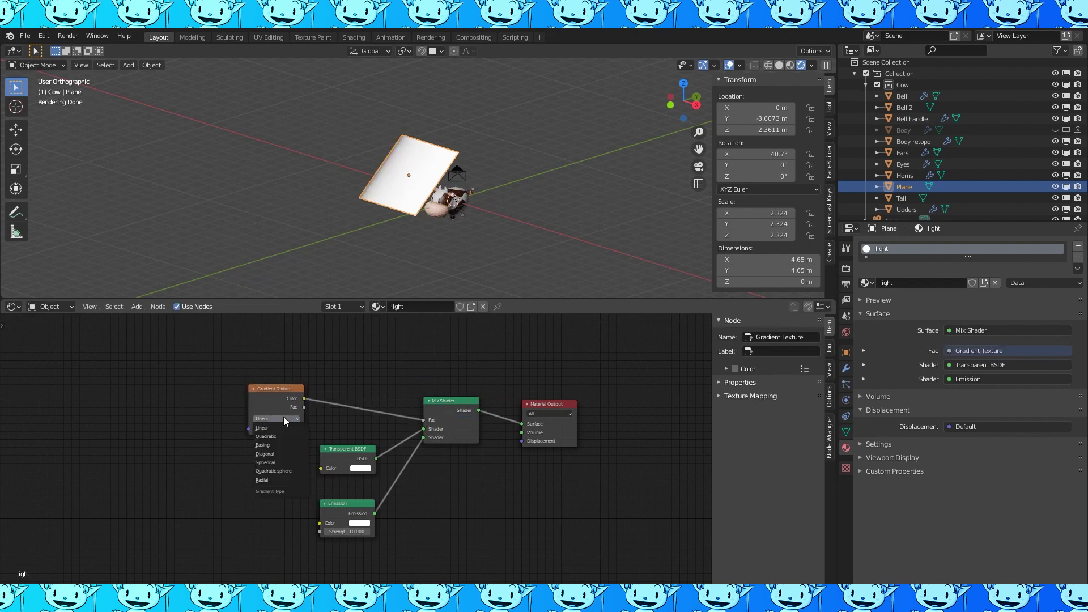
{"action": "left_click", "coordinate": [274, 462]}
- Add Texture Coordinate and Mapping nodes before the Gradient Texture
{"action": "middle_click_drag", "start_coordinate": [59, 398], "coordinate": [171, 407]}
{"action": "key", "text": "shift+a"}
{"action": "mouse_move", "coordinate": [171, 377]}
{"action": "left_click", "coordinate": [269, 312]}
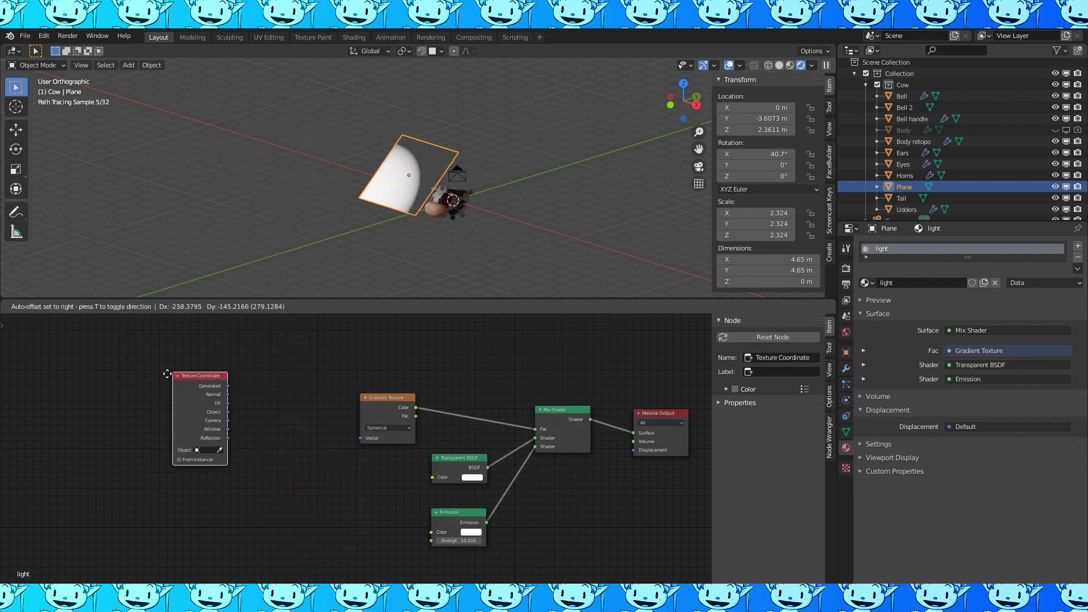
{"action": "left_click", "coordinate": [246, 401]}
{"action": "key", "text": "shift+a"}
{"action": "mouse_move", "coordinate": [245, 449]}
{"action": "left_click", "coordinate": [334, 477]}
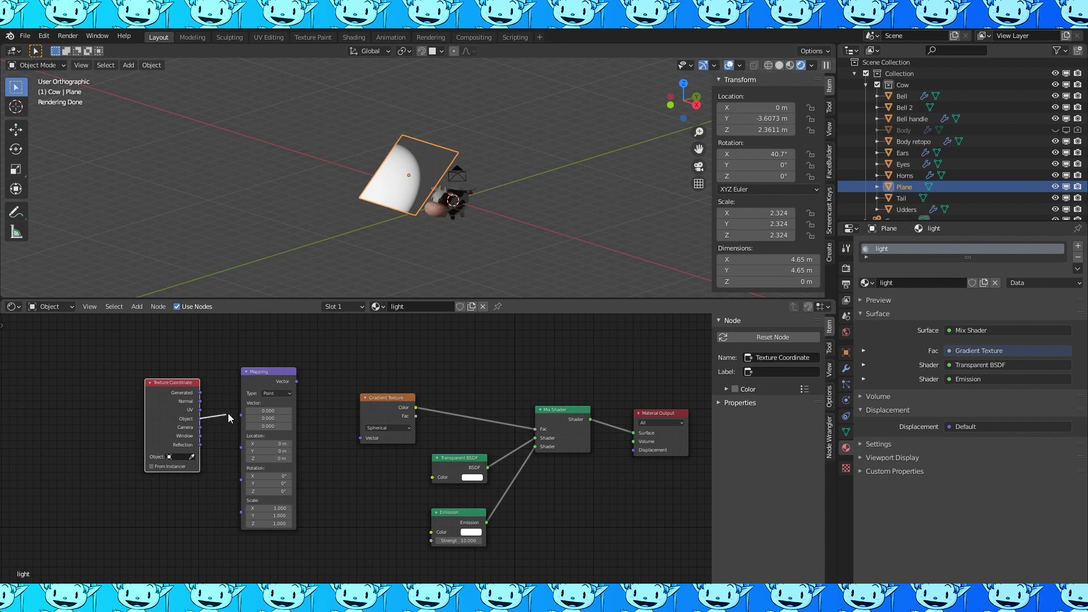
- Link the Object texture coordinates through the Mapping node into the Gradient Texture's Vector input
{"action": "left_click_drag", "start_coordinate": [228, 415], "coordinate": [242, 414]}
{"action": "left_click_drag", "start_coordinate": [297, 381], "coordinate": [360, 438]}
{"action": "scroll", "coordinate": [499, 205], "scroll_direction": "up", "scroll_amount": 2}
{"action": "middle_click_drag", "start_coordinate": [500, 205], "coordinate": [481, 193]}
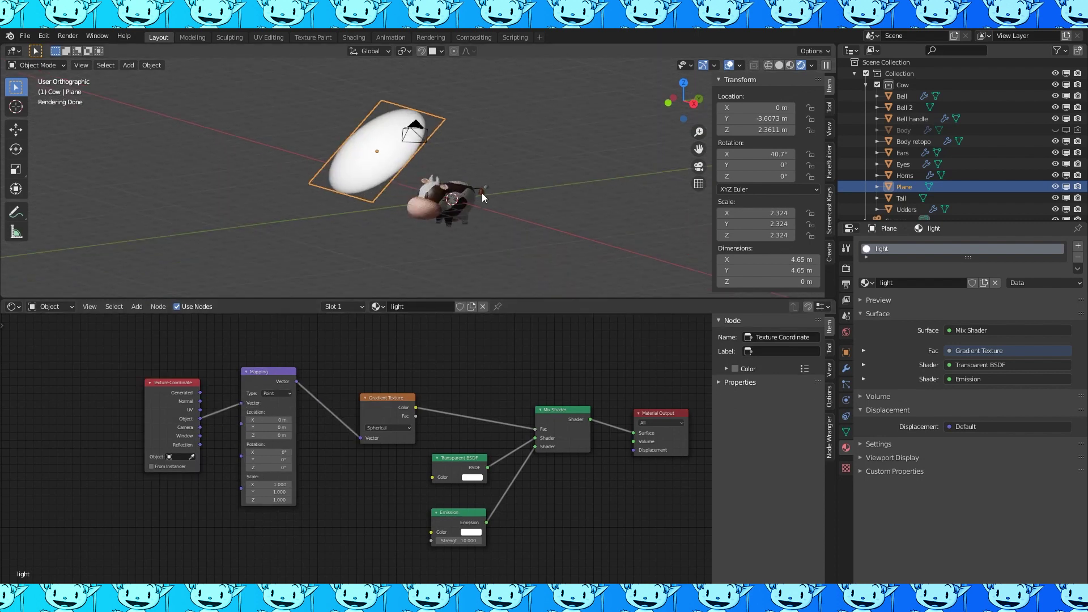
- Turn off the light plane's Camera ray visibility and check the cow through the camera
{"action": "key", "text": "KP_3"}
{"action": "left_click", "coordinate": [846, 352]}
{"action": "left_click", "coordinate": [861, 503]}
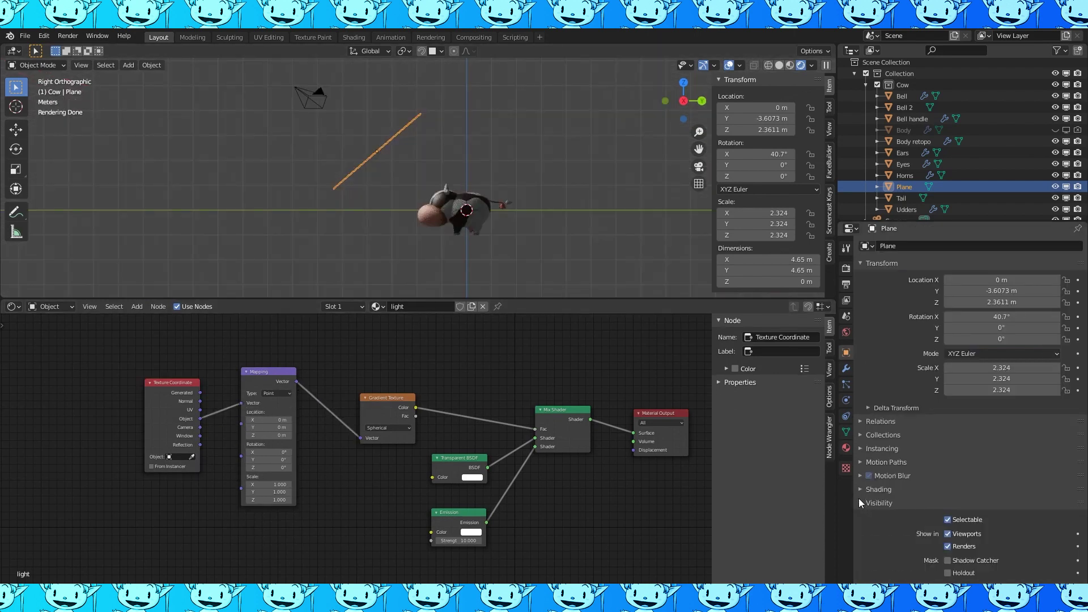
{"action": "scroll", "coordinate": [859, 498], "scroll_direction": "down", "scroll_amount": 5}
{"action": "left_click", "coordinate": [953, 471]}
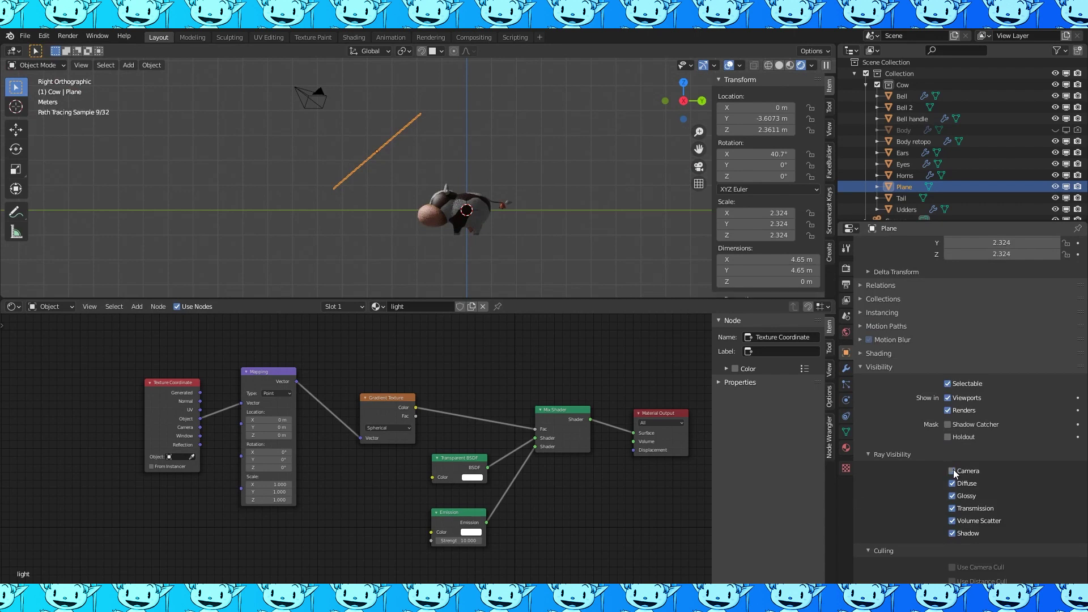
{"action": "middle_click_drag", "start_coordinate": [430, 196], "coordinate": [454, 183]}
{"action": "key", "text": "KP_0"}
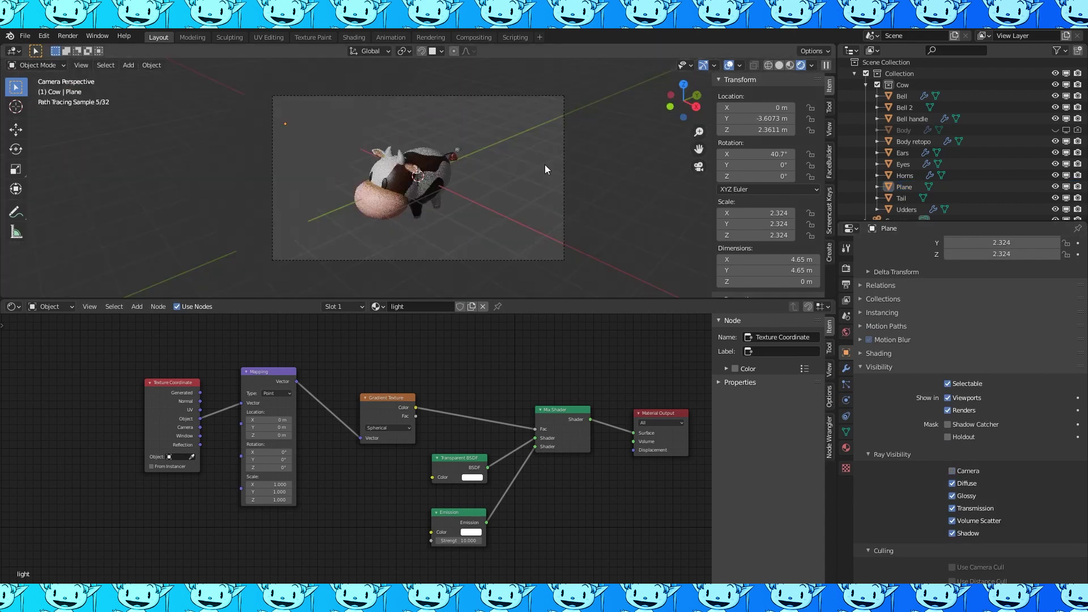
{"action": "scroll", "coordinate": [479, 226], "scroll_direction": "down", "scroll_amount": 2}
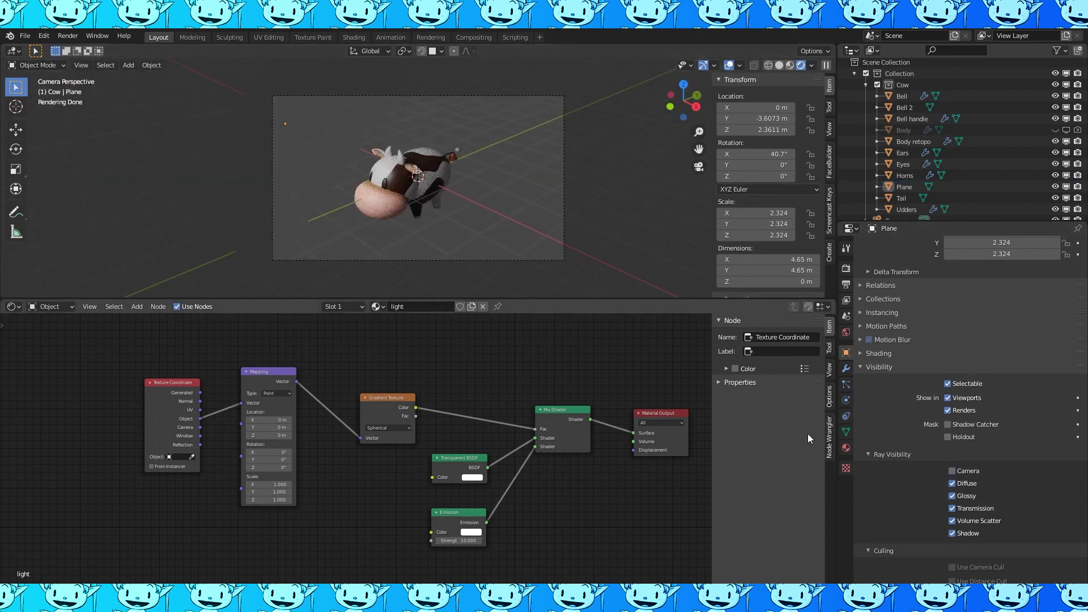
- Assign an Environment Texture with cloud_layers_4k.hdr to the world background color
{"action": "left_click", "coordinate": [846, 448]}
{"action": "left_click", "coordinate": [846, 333]}
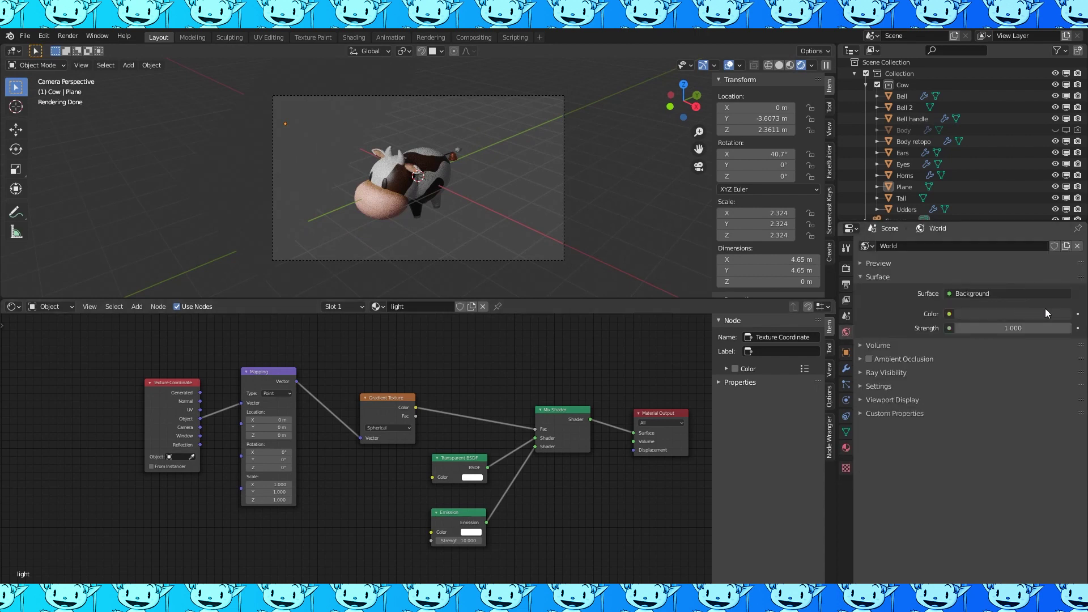
{"action": "left_click", "coordinate": [949, 314]}
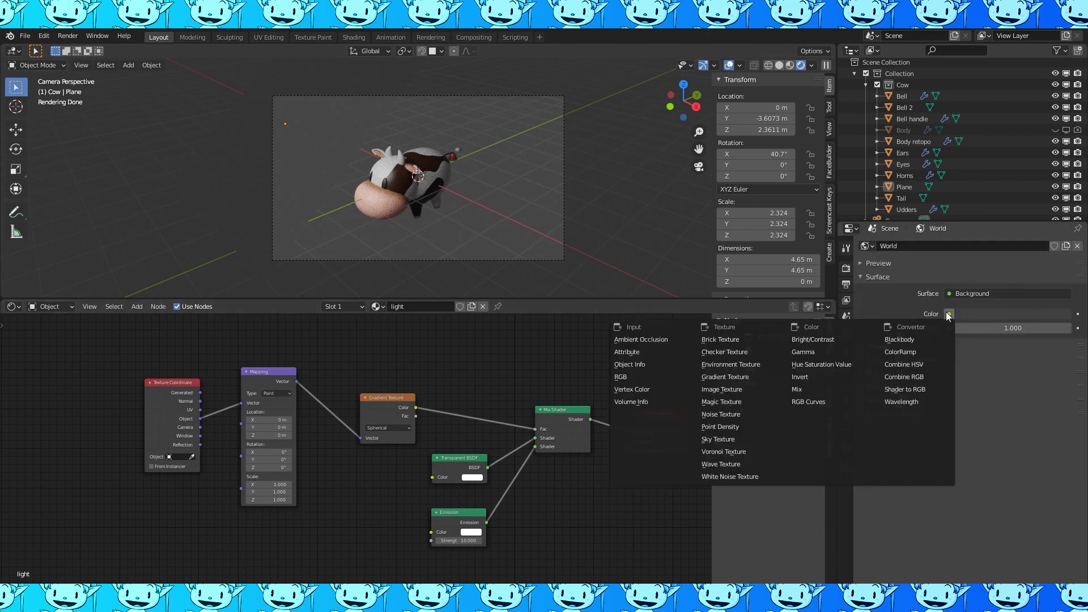
{"action": "left_click", "coordinate": [739, 363]}
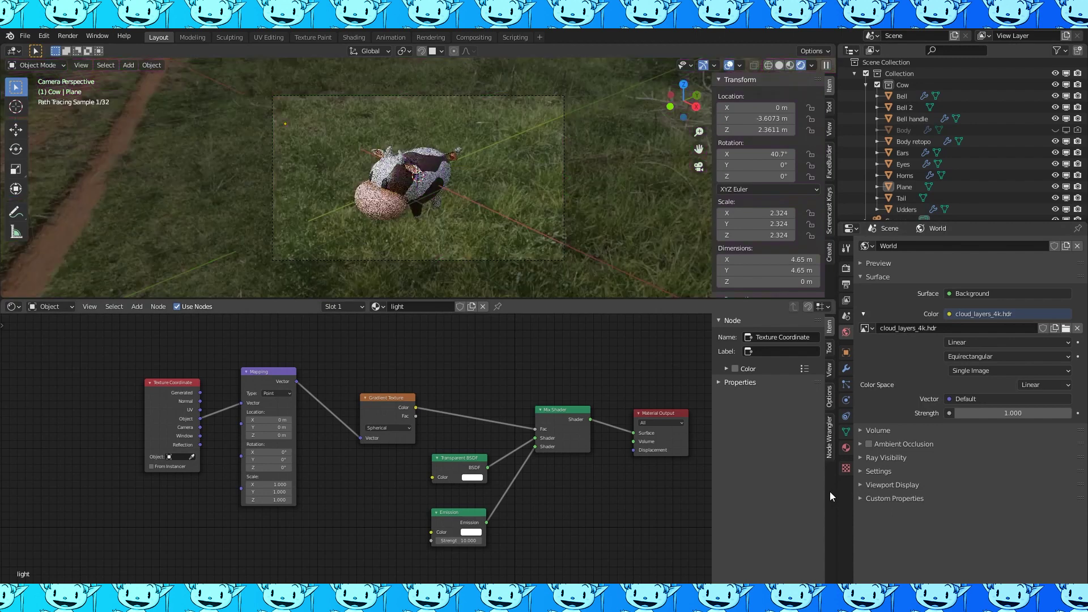
- Make the render background transparent in the Film settings
{"action": "scroll", "coordinate": [522, 241], "scroll_direction": "up", "scroll_amount": 2}
{"action": "middle_click_drag", "start_coordinate": [522, 240], "coordinate": [568, 175]}
{"action": "scroll", "coordinate": [541, 213], "scroll_direction": "down", "scroll_amount": 5}
{"action": "key", "text": "KP_5"}
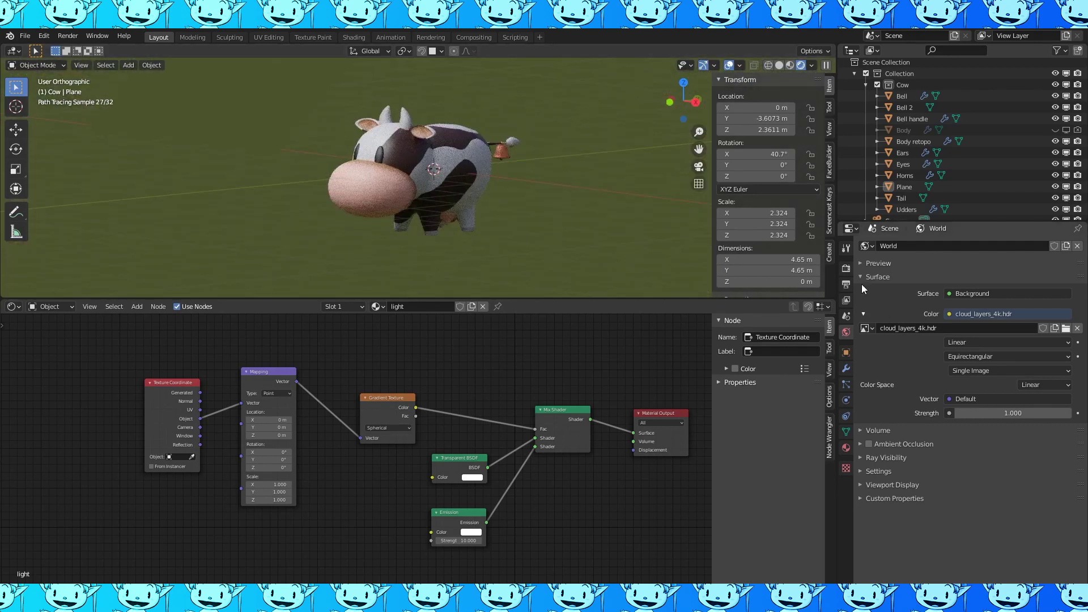
{"action": "left_click", "coordinate": [846, 284]}
{"action": "left_click", "coordinate": [847, 268]}
{"action": "left_click", "coordinate": [872, 460]}
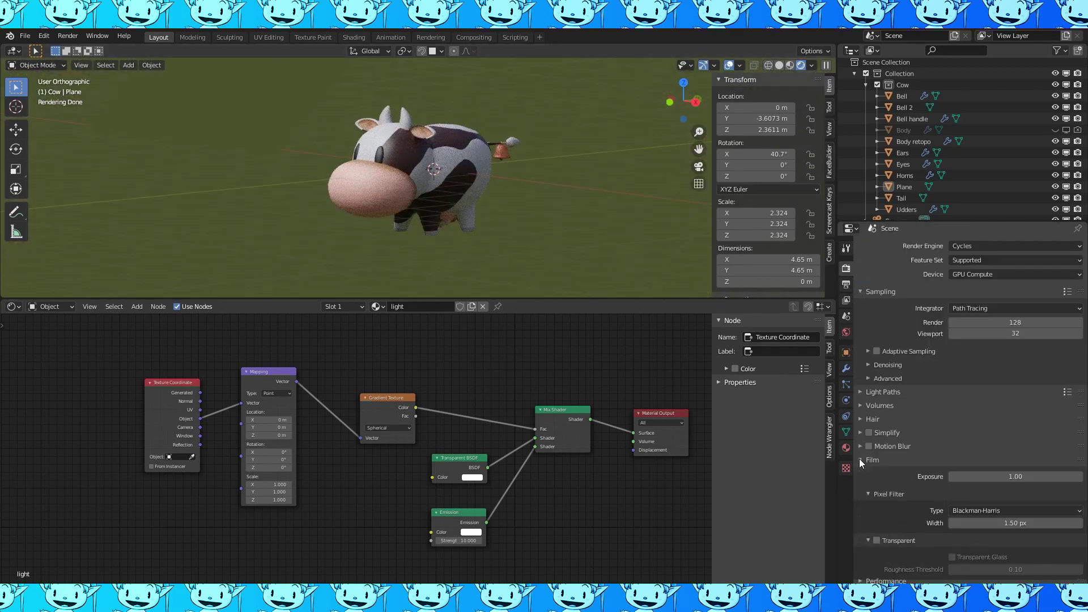
{"action": "left_click", "coordinate": [877, 540]}
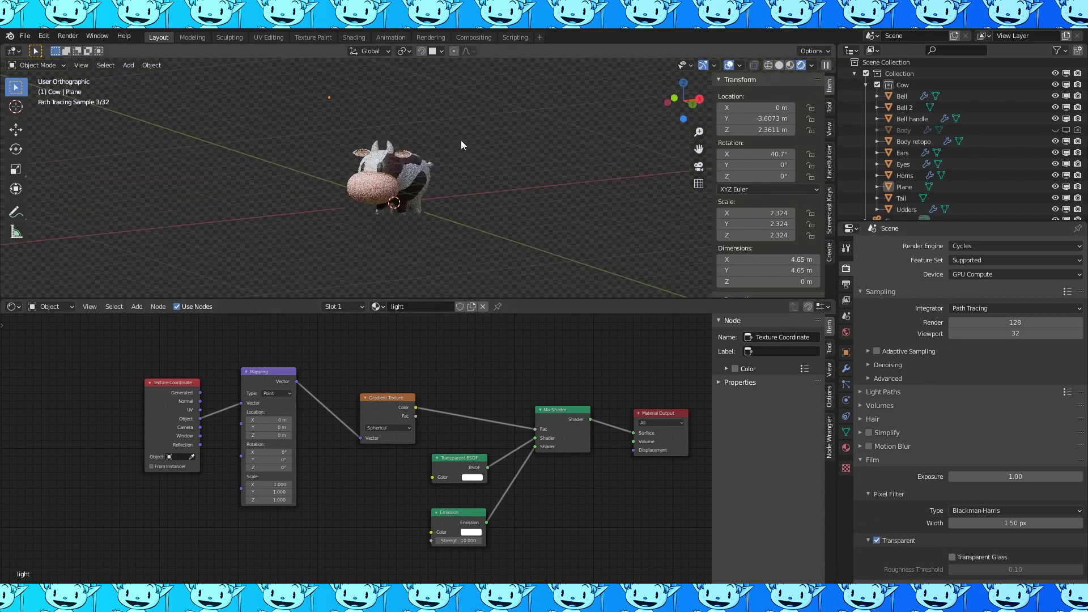
- Select the cow's body and show its Cow skin material nodes
{"action": "key", "text": "KP_0"}
{"action": "scroll", "coordinate": [458, 166], "scroll_direction": "up", "scroll_amount": 3}
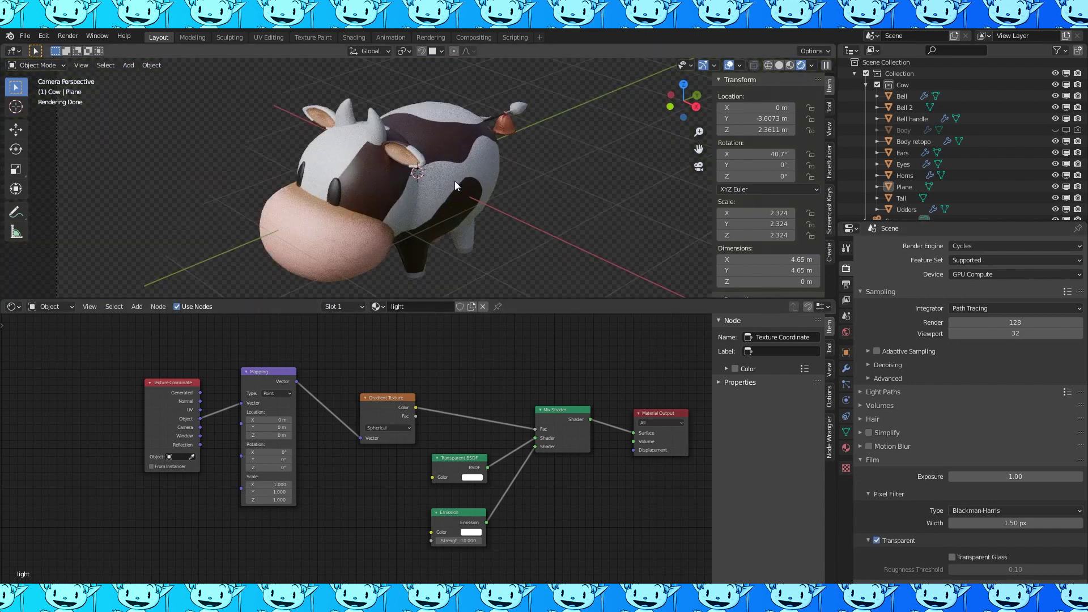
{"action": "middle_click_drag", "start_coordinate": [454, 181], "coordinate": [488, 214]}
{"action": "left_click", "coordinate": [473, 206]}
{"action": "left_click", "coordinate": [847, 447]}
{"action": "left_click", "coordinate": [889, 249]}
- Move the Cow skin's ColorRamp and Mix nodes away from the Principled BSDF to free up space
{"action": "scroll", "coordinate": [363, 447], "scroll_direction": "down", "scroll_amount": 1}
{"action": "scroll", "coordinate": [525, 204], "scroll_direction": "up", "scroll_amount": 3}
{"action": "scroll", "coordinate": [442, 448], "scroll_direction": "down", "scroll_amount": 1}
{"action": "left_click", "coordinate": [436, 432]}
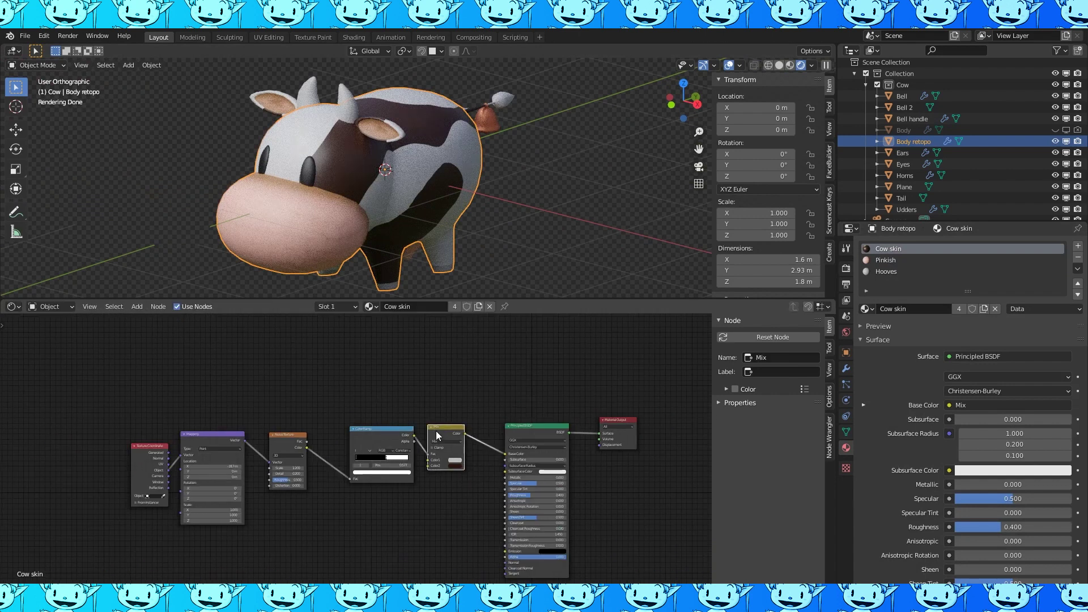
{"action": "left_click", "coordinate": [380, 430], "text": "shift"}
{"action": "left_click_drag", "start_coordinate": [381, 430], "coordinate": [347, 414]}
{"action": "middle_click_drag", "start_coordinate": [335, 536], "coordinate": [332, 505]}
- Add an Ambient Occlusion node below the Mapping node in the Cow skin material
{"action": "key", "text": "shift+a"}
{"action": "mouse_move", "coordinate": [309, 445]}
{"action": "left_click", "coordinate": [393, 218]}
{"action": "left_click", "coordinate": [227, 512]}
{"action": "scroll", "coordinate": [292, 503], "scroll_direction": "up", "scroll_amount": 3}
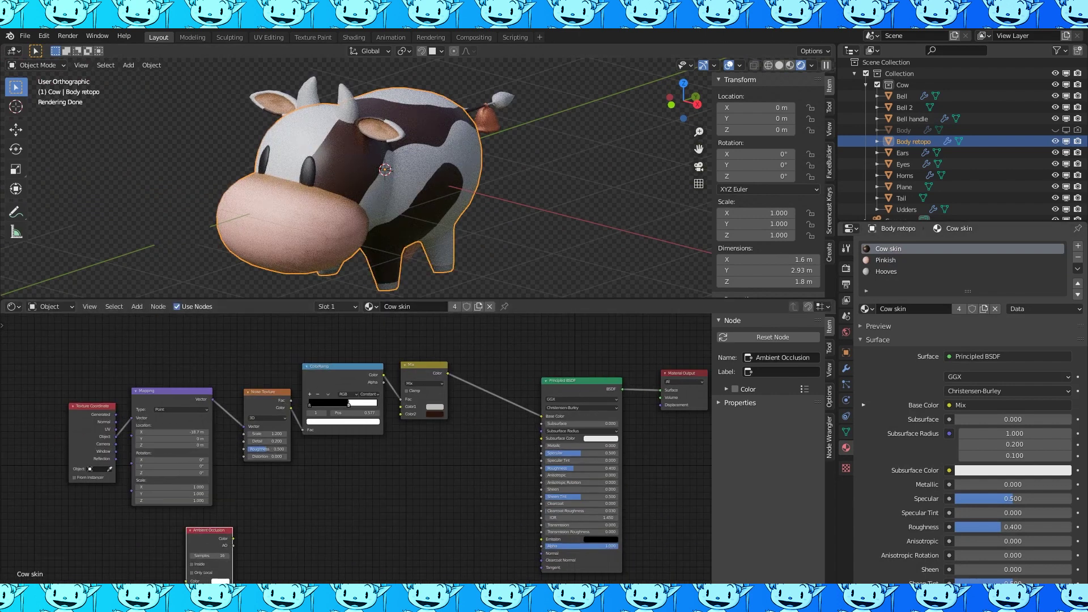
- Duplicate the Cow skin's Mix node below the original and set the copy's blending mode to Multiply
{"action": "scroll", "coordinate": [448, 474], "scroll_direction": "up", "scroll_amount": 1}
{"action": "left_click", "coordinate": [449, 474]}
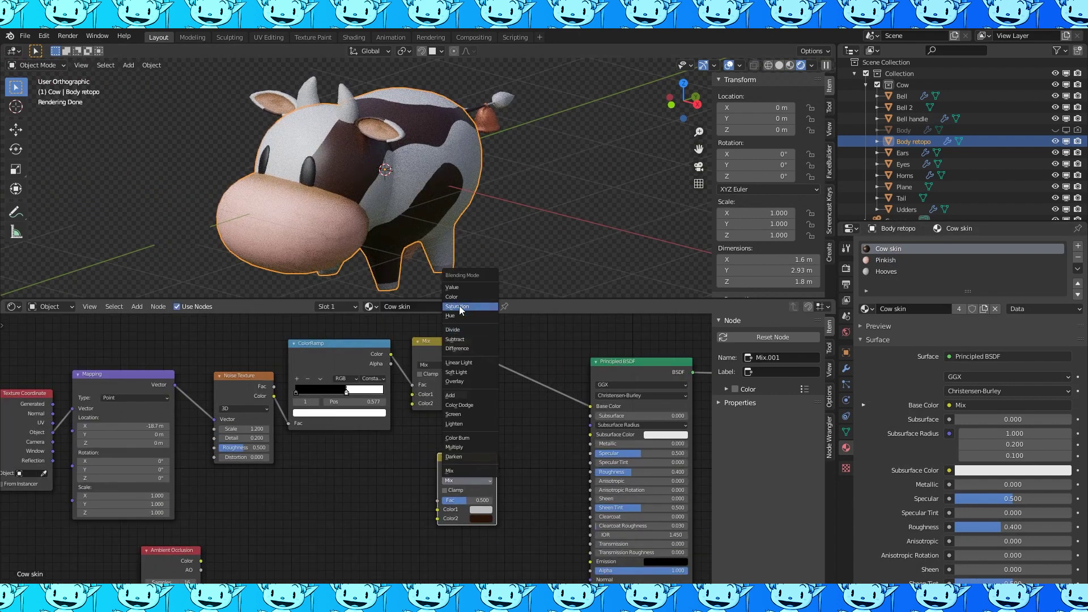
{"action": "left_click", "coordinate": [456, 447]}
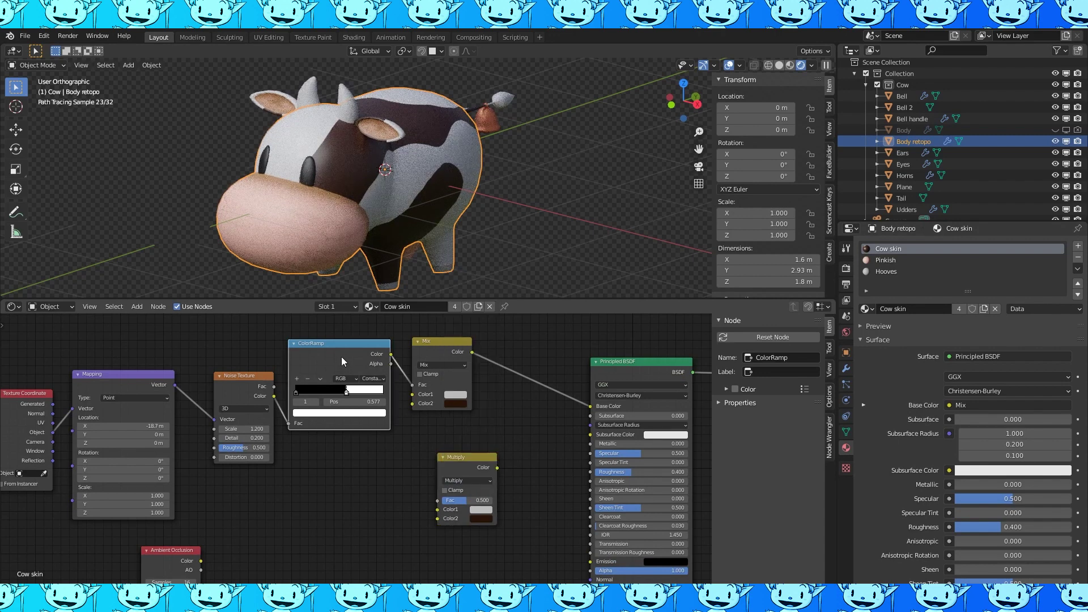
- Duplicate the ColorRamp, feed it the Ambient Occlusion color, and connect its output to the Multiply node
{"action": "key", "text": "shift+d"}
{"action": "left_click", "coordinate": [343, 475]}
{"action": "left_click_drag", "start_coordinate": [347, 506], "coordinate": [398, 507]}
{"action": "middle_click_drag", "start_coordinate": [419, 489], "coordinate": [428, 455]}
{"action": "left_click_drag", "start_coordinate": [210, 527], "coordinate": [299, 503]}
{"action": "left_click_drag", "start_coordinate": [402, 434], "coordinate": [447, 475]}
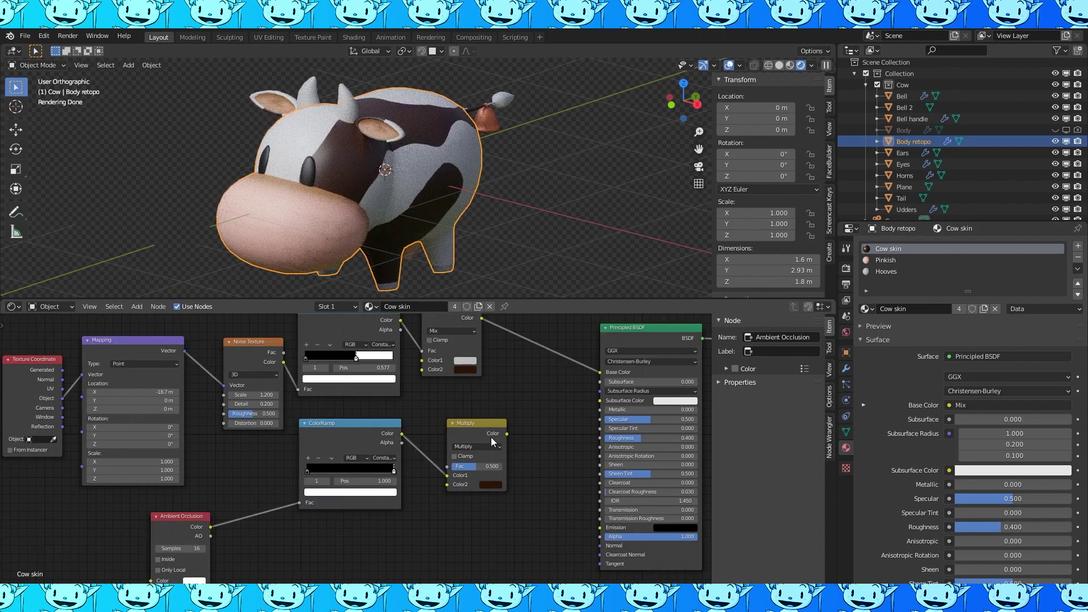
- Place the Multiply node between the Mix node and the Principled BSDF's Base Color with a factor of 1.000
{"action": "middle_click_drag", "start_coordinate": [491, 439], "coordinate": [462, 475]}
{"action": "left_click_drag", "start_coordinate": [462, 475], "coordinate": [570, 408]}
{"action": "left_click_drag", "start_coordinate": [452, 355], "coordinate": [494, 460]}
{"action": "left_click_drag", "start_coordinate": [523, 423], "coordinate": [541, 422]}
- Make the ambient-occlusion ColorRamp a Linear tan-to-white gradient, with the white stop at position 0.945
{"action": "left_click", "coordinate": [278, 508]}
{"action": "left_click", "coordinate": [318, 529]}
{"action": "left_click_drag", "start_coordinate": [348, 467], "coordinate": [348, 453]}
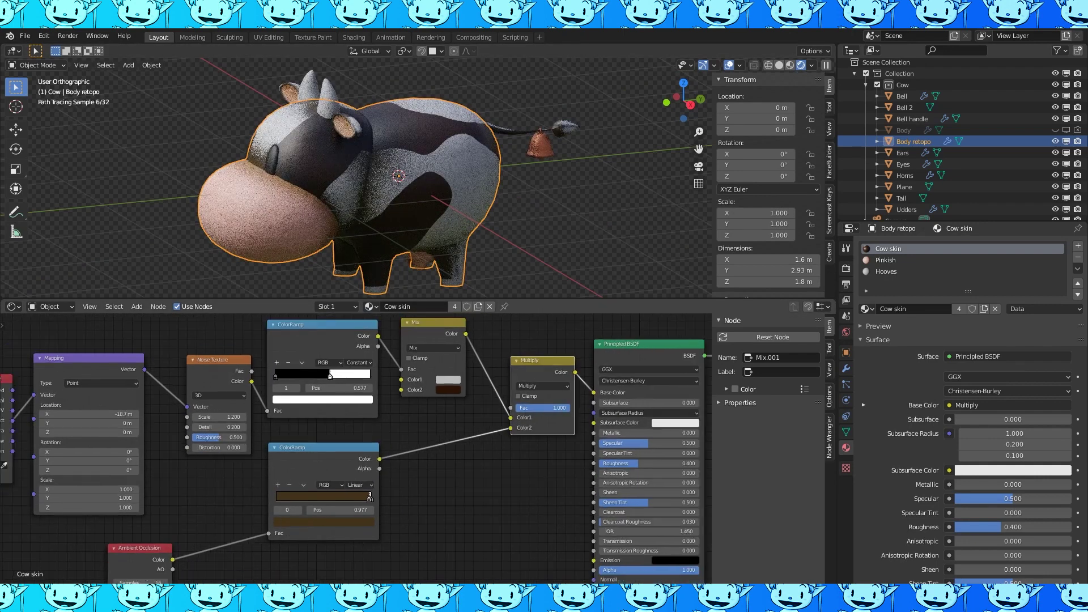
{"action": "left_click", "coordinate": [323, 521]}
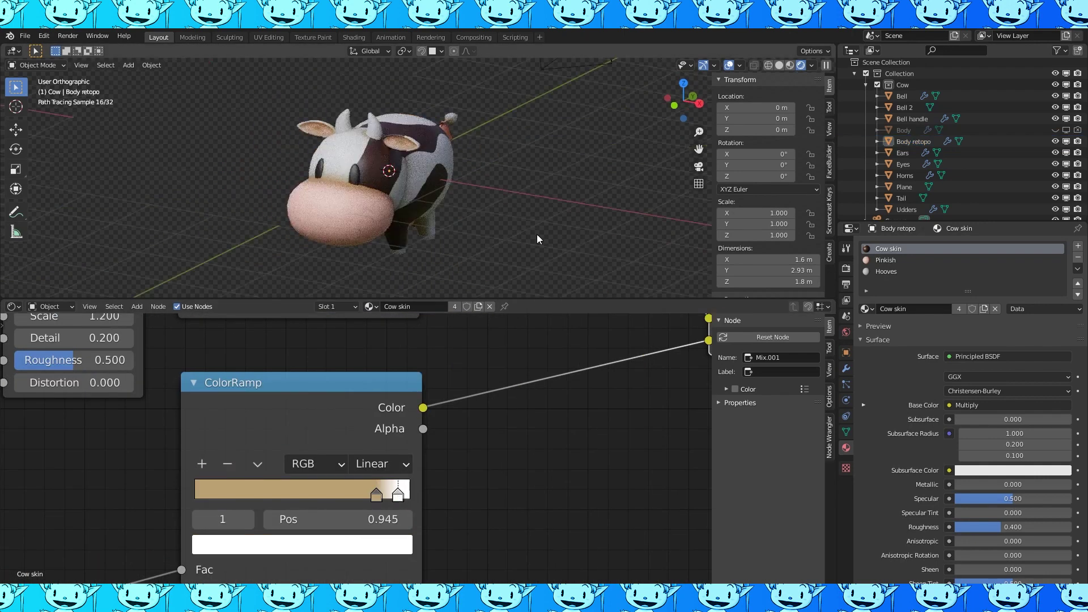
{"action": "left_click", "coordinate": [292, 544]}
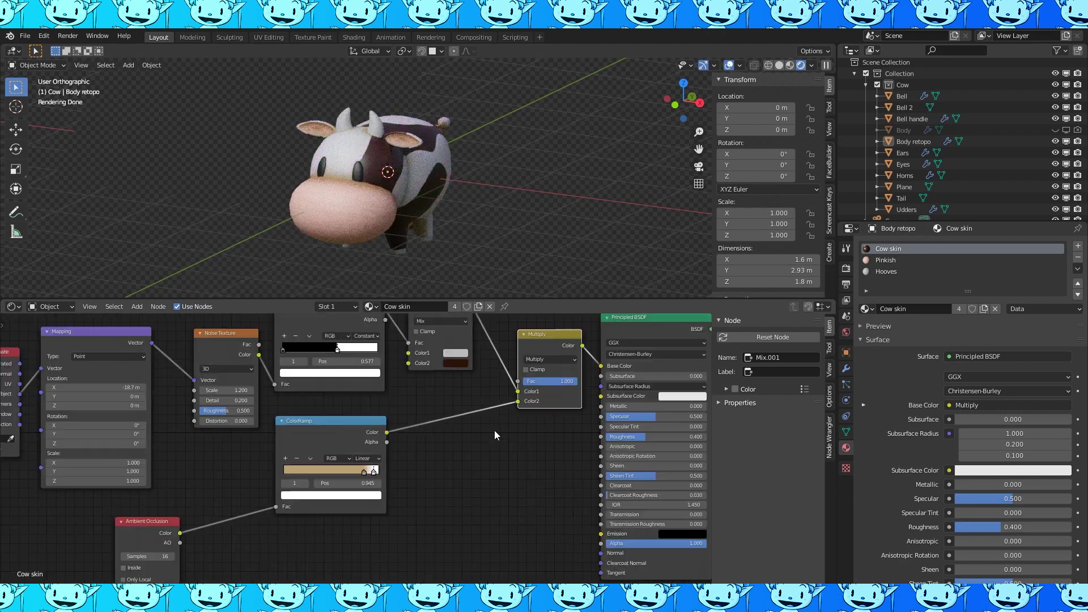
- Change the Mix node's Color2 to a pinkish purple so the cow's spots are recolored
{"action": "left_click", "coordinate": [456, 363]}
{"action": "left_click_drag", "start_coordinate": [490, 282], "coordinate": [516, 255]}
{"action": "left_click_drag", "start_coordinate": [522, 287], "coordinate": [522, 258]}
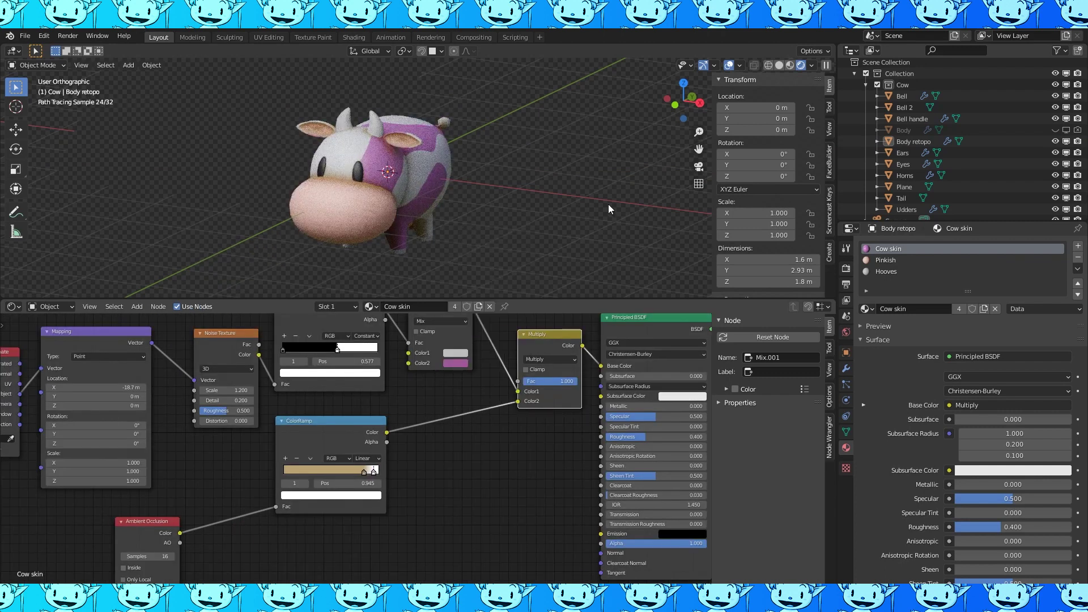
{"action": "mouse_move", "coordinate": [608, 204]}
{"action": "middle_mouse_down"}
{"action": "mouse_move", "coordinate": [499, 249]}
{"action": "mouse_move", "coordinate": [572, 248]}
{"action": "mouse_move", "coordinate": [474, 245]}
{"action": "middle_mouse_up"}
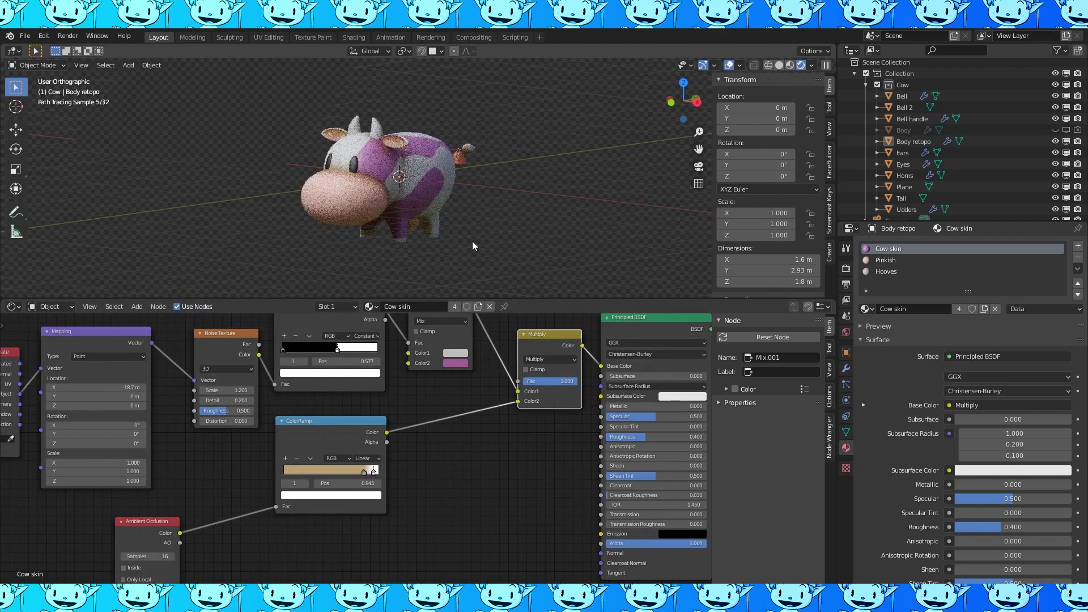
- Move the lower ColorRamp and the Ambient Occlusion node closer to the Multiply node in the Cow skin material
{"action": "middle_click_drag", "start_coordinate": [473, 462], "coordinate": [448, 474]}
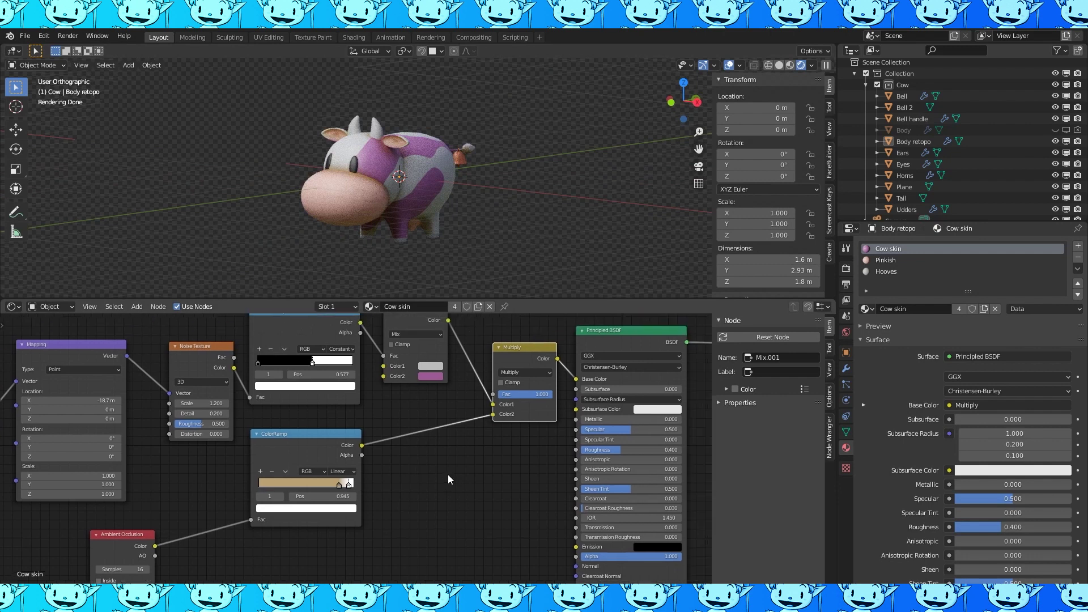
{"action": "scroll", "coordinate": [363, 455], "scroll_direction": "down", "scroll_amount": 3}
{"action": "left_click_drag", "start_coordinate": [312, 448], "coordinate": [352, 447]}
{"action": "left_click", "coordinate": [206, 500]}
{"action": "left_click_drag", "start_coordinate": [206, 500], "coordinate": [291, 494]}
- Select the horns and add an Ambient Occlusion node feeding a ColorRamp in the Hooves material
{"action": "middle_click_drag", "start_coordinate": [591, 213], "coordinate": [606, 233]}
{"action": "scroll", "coordinate": [565, 218], "scroll_direction": "up", "scroll_amount": 2}
{"action": "left_click", "coordinate": [385, 152]}
{"action": "scroll", "coordinate": [291, 392], "scroll_direction": "up", "scroll_amount": 3}
{"action": "key", "text": "shift+a"}
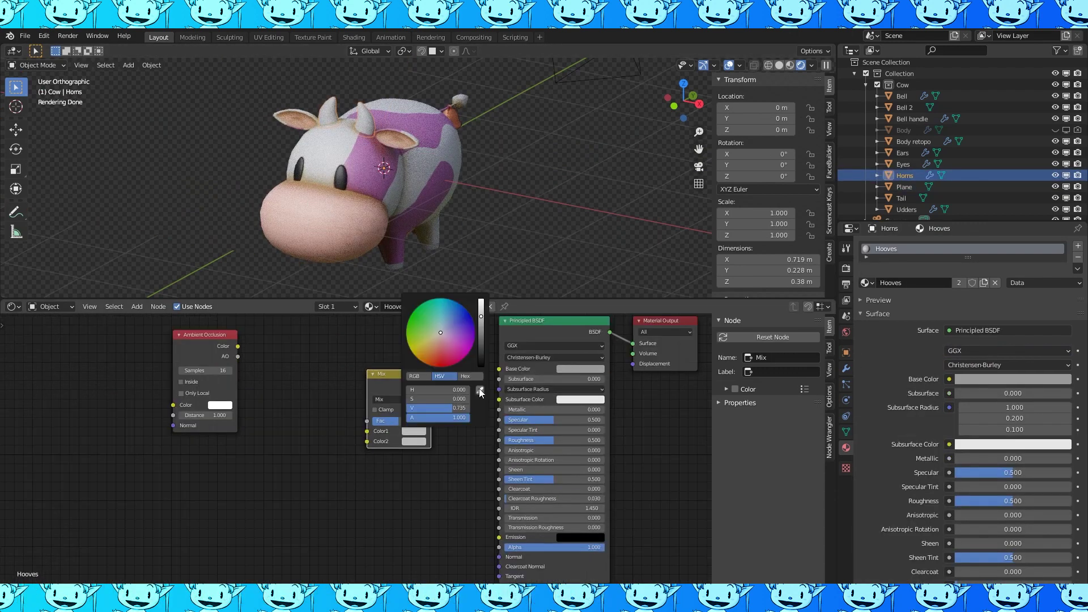
{"action": "key", "text": "shift+a"}
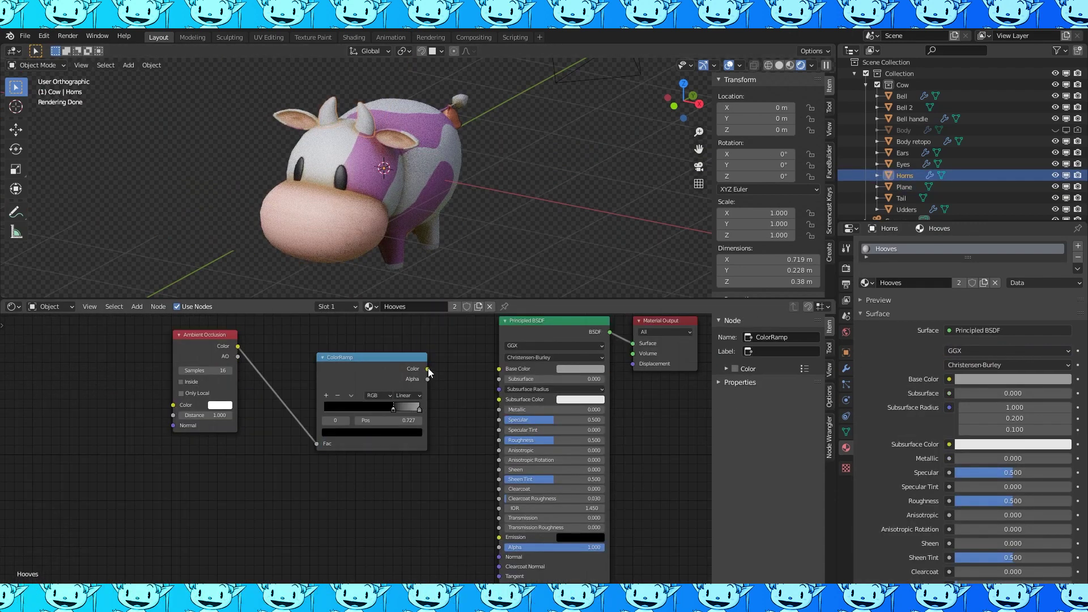
- Tint the dark stop of the Hooves ColorRamp a muted dark red with a value of 0.253
{"action": "scroll", "coordinate": [302, 166], "scroll_direction": "up", "scroll_amount": 4}
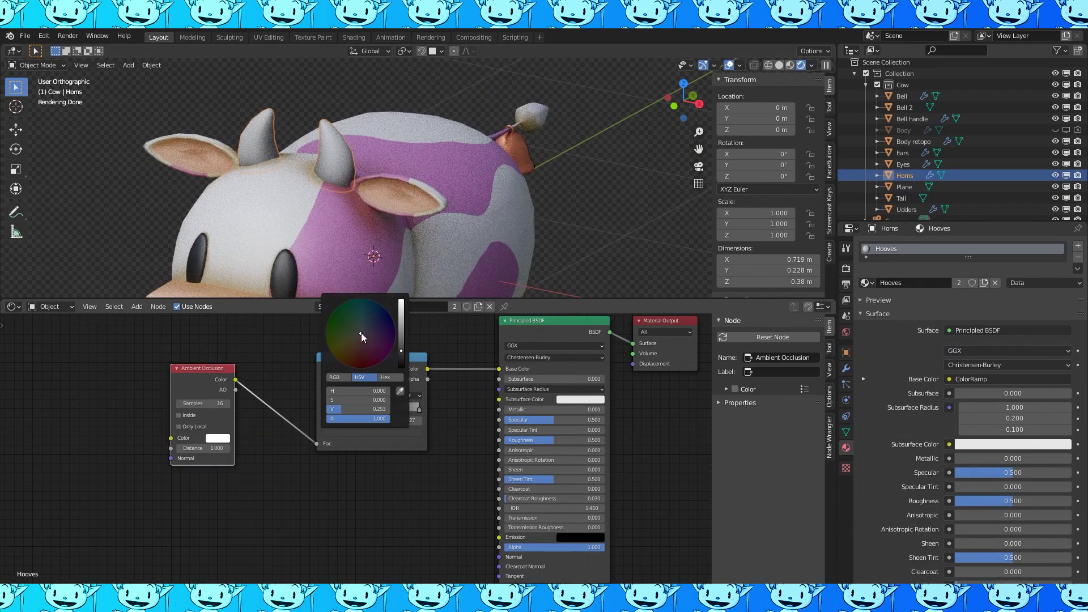
{"action": "left_click_drag", "start_coordinate": [362, 336], "coordinate": [363, 343]}
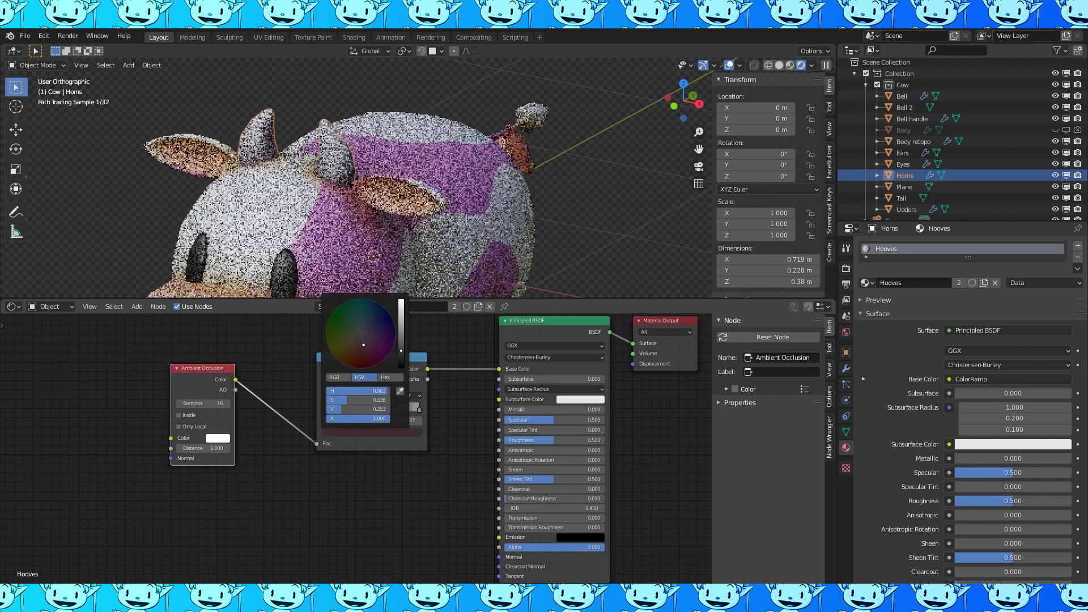
{"action": "left_click", "coordinate": [419, 409]}
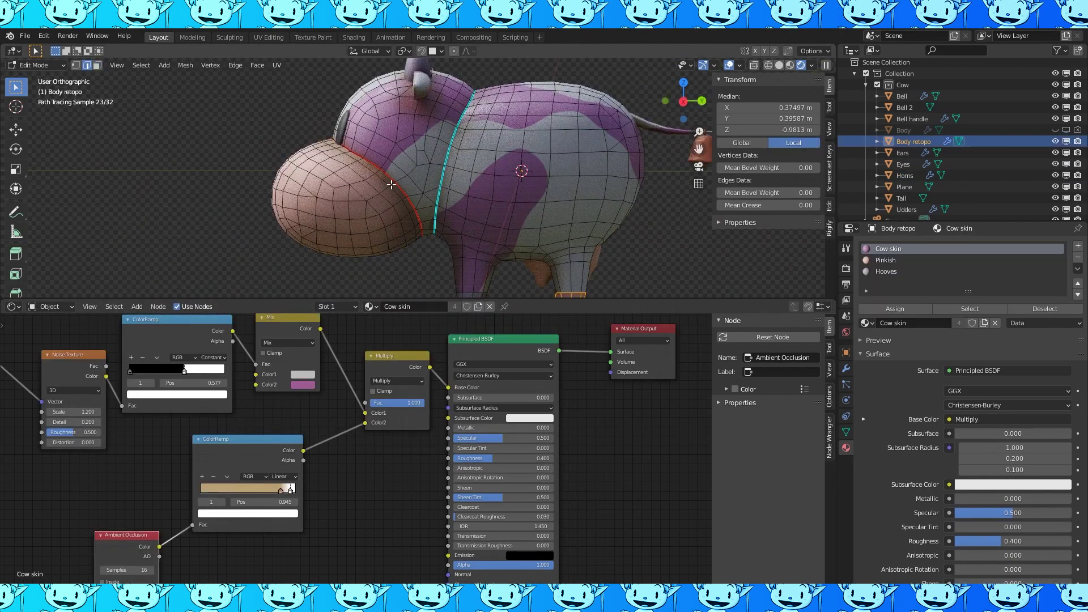
- Switch the node editor area to the UV Editor and select the whole body mesh
{"action": "left_click", "coordinate": [12, 307]}
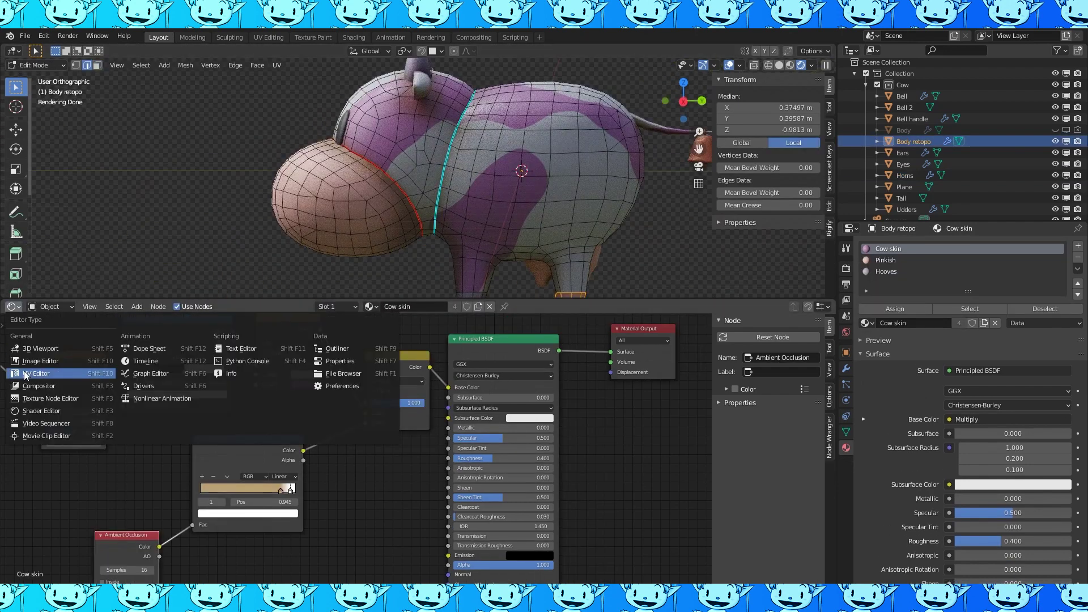
{"action": "left_click", "coordinate": [25, 374]}
{"action": "key", "text": "a"}
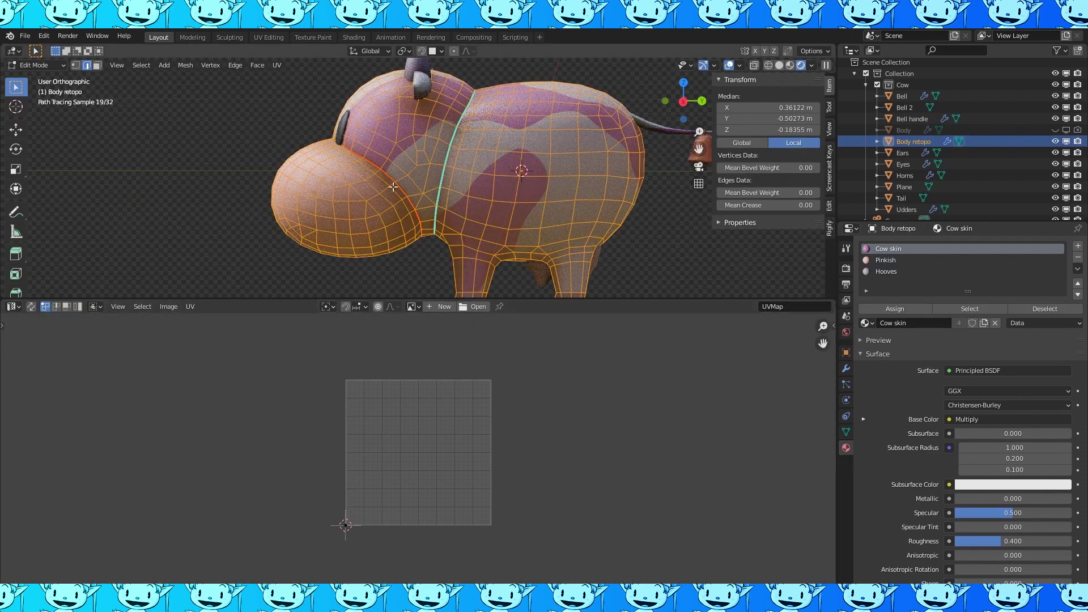
- Mark the row of edges running forward along the side of the snout as a seam
{"action": "left_click", "coordinate": [387, 188]}
{"action": "left_click", "coordinate": [375, 196], "text": "shift"}
{"action": "left_click", "coordinate": [357, 201], "text": "shift"}
{"action": "left_click", "coordinate": [322, 198], "text": "shift"}
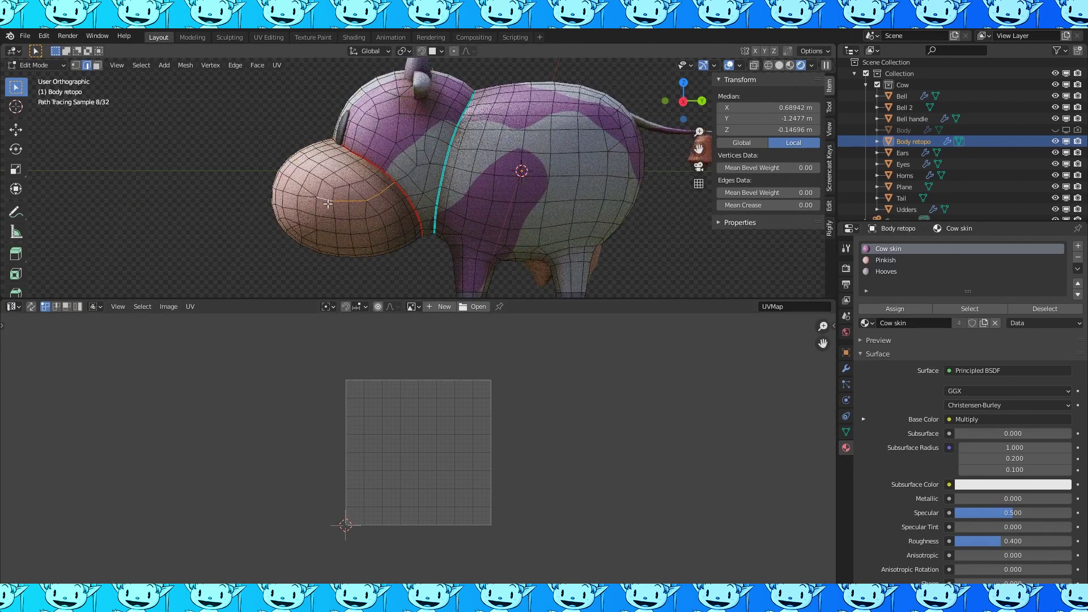
{"action": "key", "text": "ctrl+e"}
{"action": "left_click", "coordinate": [296, 241]}
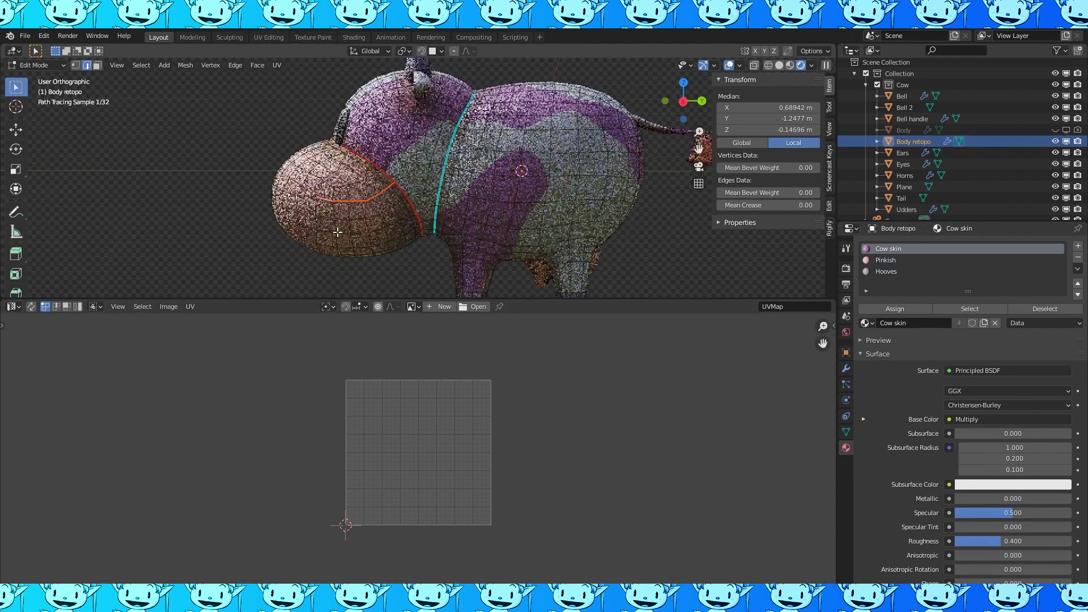
- Select the snout's linked faces delimited by seams and unwrap them
{"action": "left_click", "coordinate": [97, 65]}
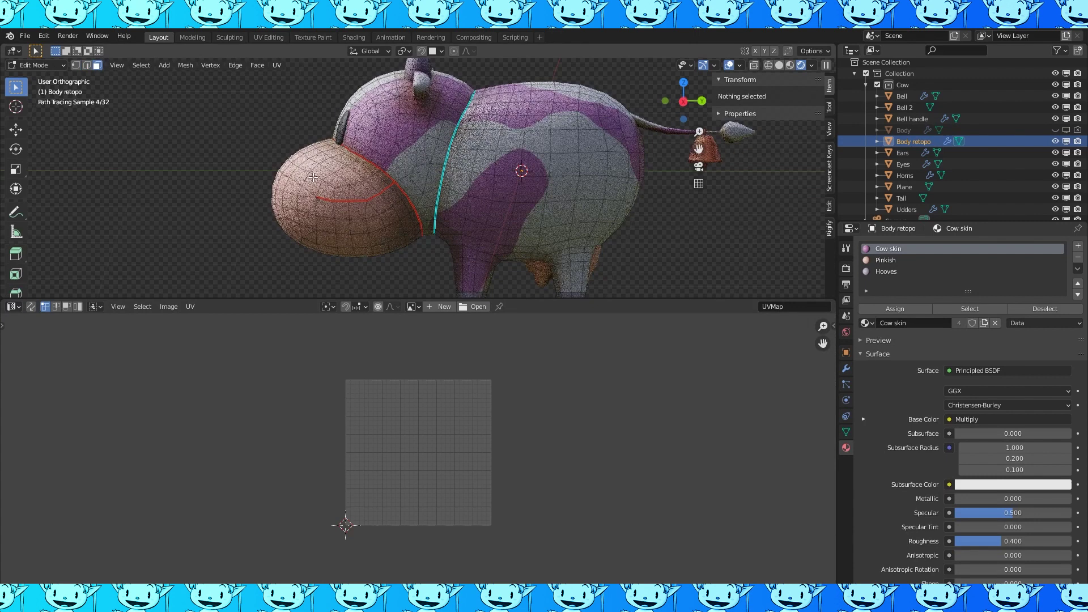
{"action": "left_click", "coordinate": [790, 66]}
{"action": "left_click", "coordinate": [342, 179]}
{"action": "key", "text": "ctrl+l"}
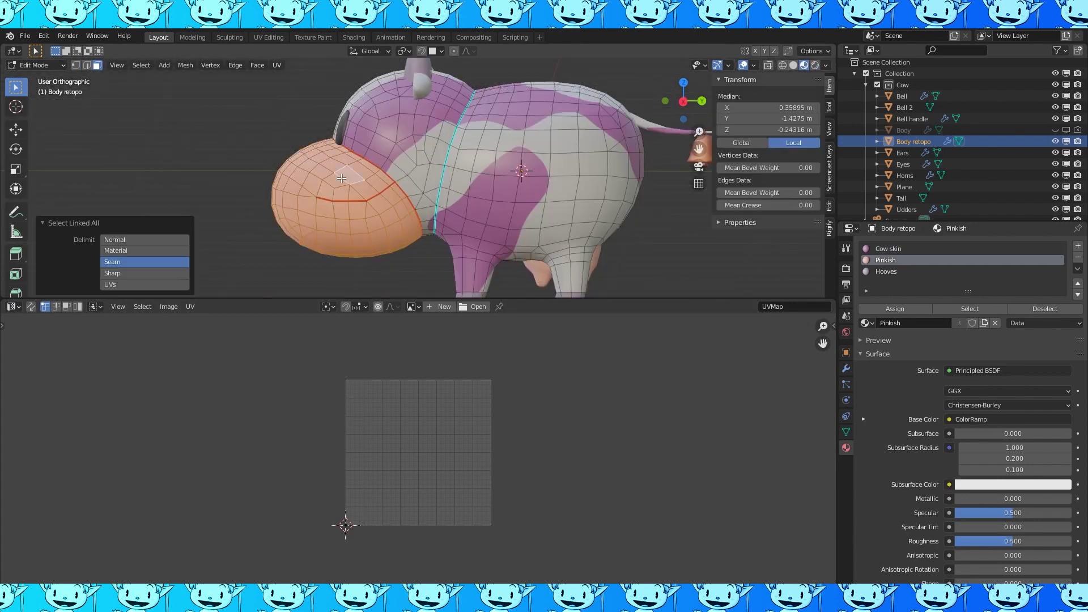
{"action": "key", "text": "u"}
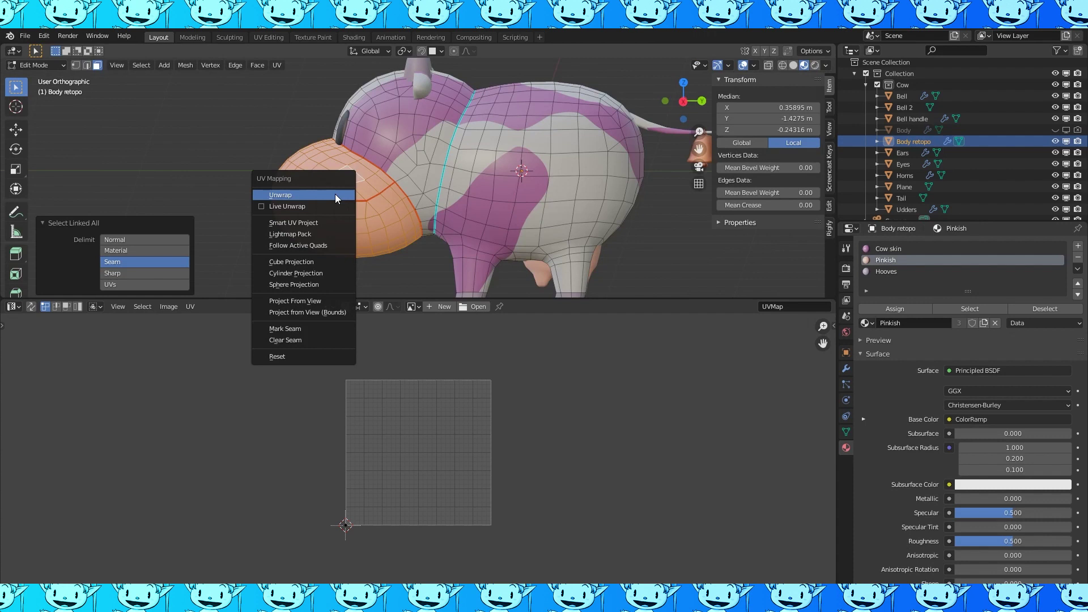
{"action": "left_click", "coordinate": [334, 194]}
- Enable the Stretching overlay in the UV Editor's display settings
{"action": "key", "text": "n"}
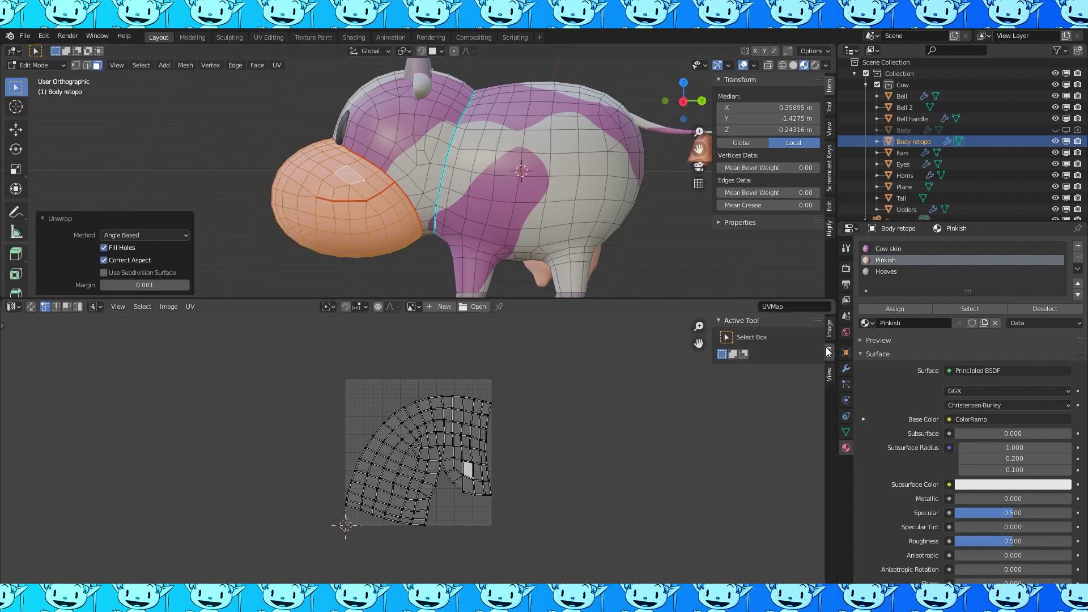
{"action": "left_click", "coordinate": [830, 373]}
{"action": "left_click", "coordinate": [726, 355]}
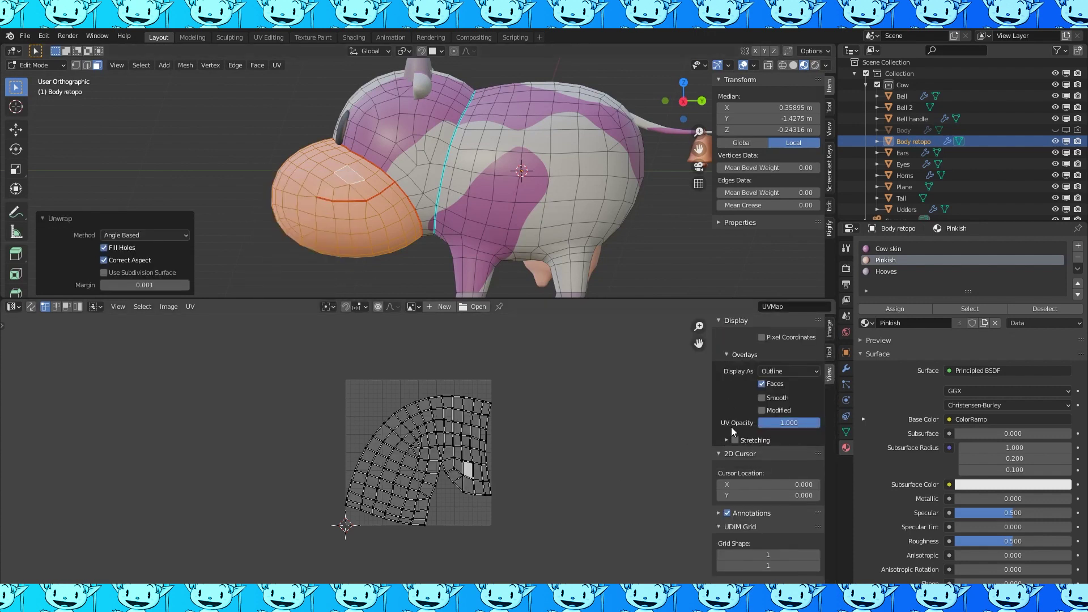
{"action": "left_click", "coordinate": [735, 440]}
- Mark a seam around the cow's neck, then select the head's linked faces and unwrap them
{"action": "scroll", "coordinate": [384, 462], "scroll_direction": "up", "scroll_amount": 2}
{"action": "mouse_move", "coordinate": [396, 148]}
{"action": "middle_mouse_down"}
{"action": "mouse_move", "coordinate": [397, 193]}
{"action": "mouse_move", "coordinate": [402, 153]}
{"action": "middle_mouse_up"}
{"action": "key", "text": "ctrl+e"}
{"action": "left_click", "coordinate": [391, 140]}
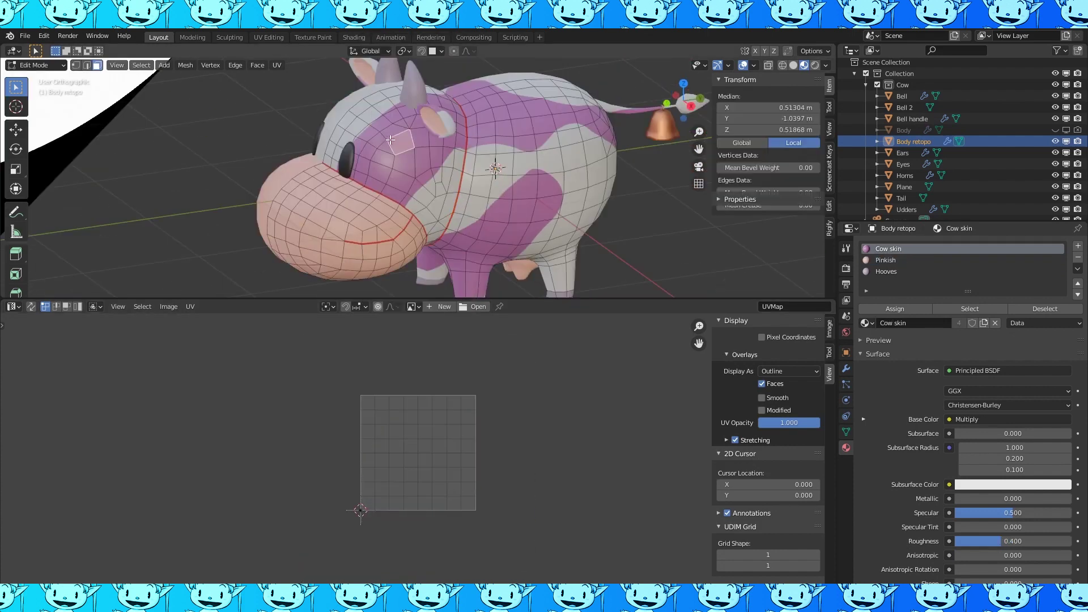
{"action": "key", "text": "l"}
{"action": "key", "text": "u"}
- Mark seams around the legs where they join the underside and select the body's linked geometry
{"action": "middle_click_drag", "start_coordinate": [431, 130], "coordinate": [453, 193]}
{"action": "key", "text": "Tab"}
{"action": "left_click", "coordinate": [453, 170]}
{"action": "key", "text": "ctrl+e"}
{"action": "left_click", "coordinate": [391, 242]}
{"action": "key", "text": "ctrl+l"}
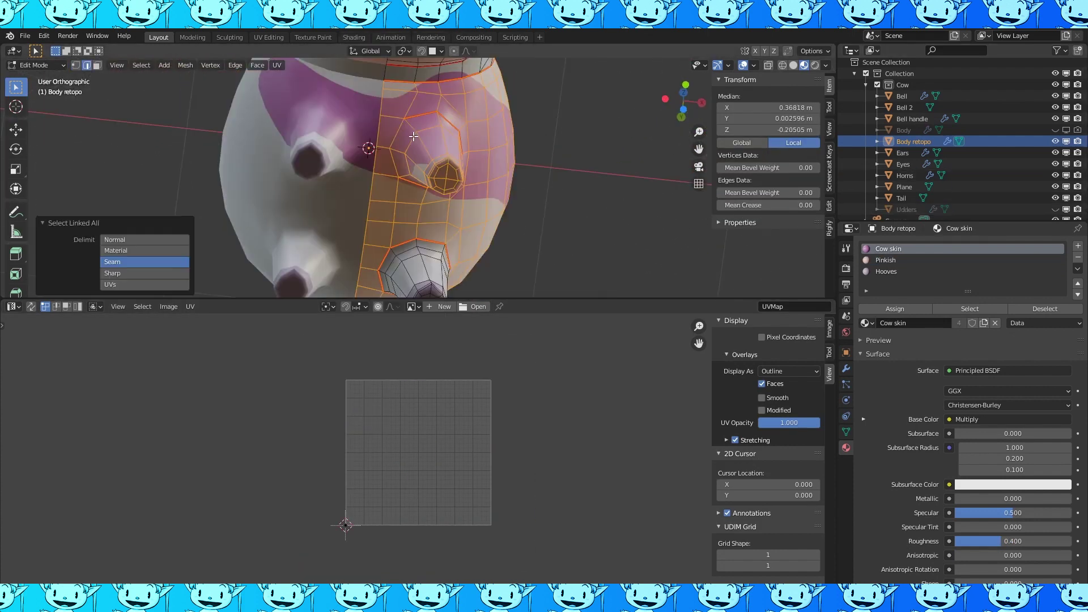
- Mark seams around the undersides of the hooves, select the linked leg faces and unwrap them
{"action": "key", "text": "ctrl+e"}
{"action": "left_click", "coordinate": [362, 242]}
{"action": "key", "text": "3"}
{"action": "left_click", "coordinate": [500, 174]}
{"action": "key", "text": "ctrl+l"}
{"action": "key", "text": "u"}
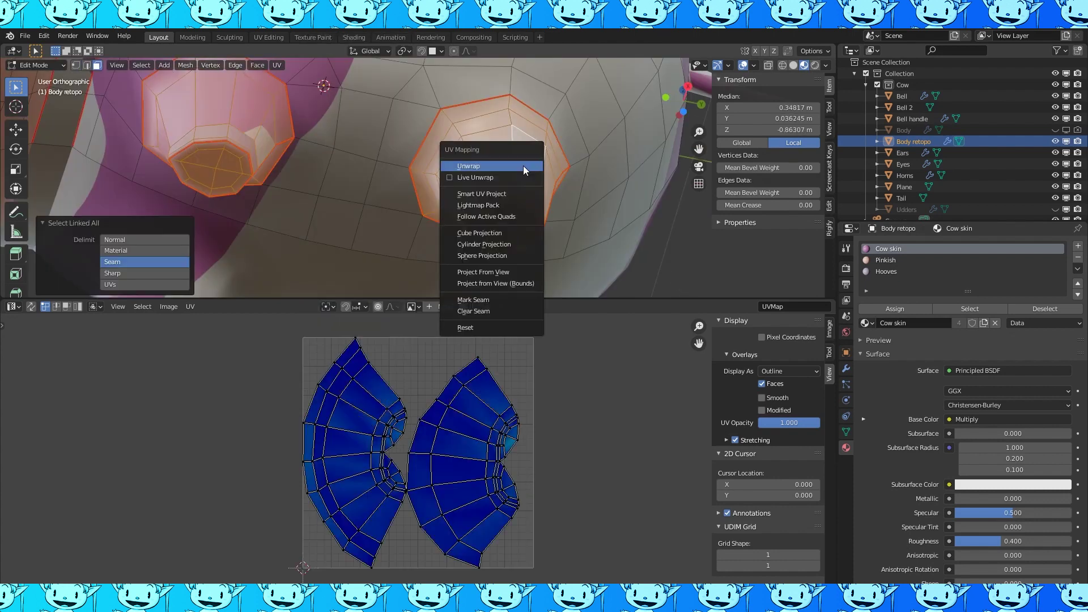
{"action": "left_click", "coordinate": [523, 170]}
{"action": "middle_click_drag", "start_coordinate": [523, 169], "coordinate": [586, 204]}
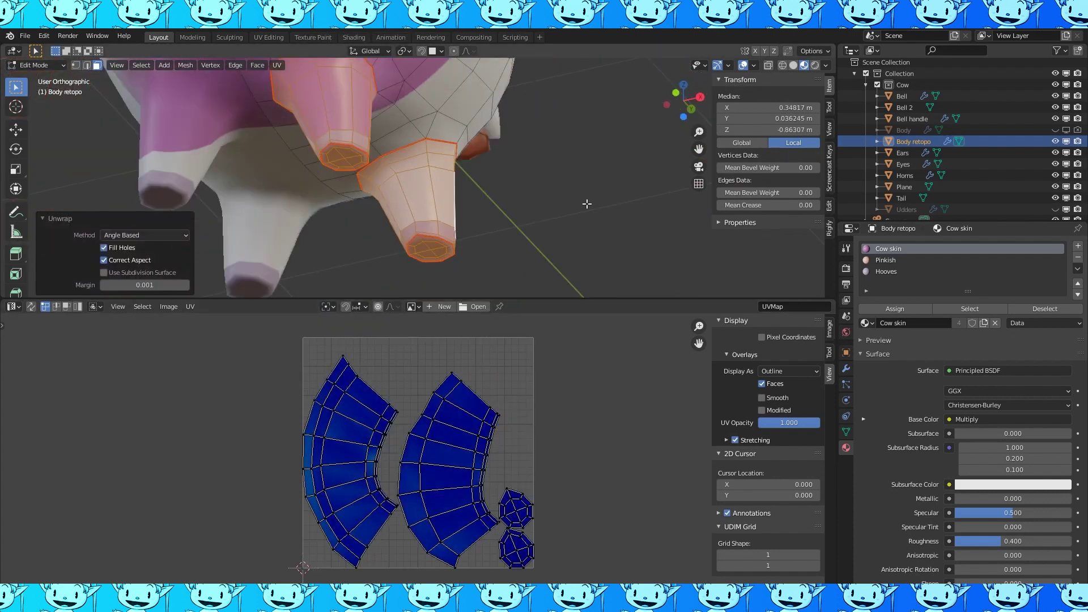
- Select all faces of the body mesh and unwrap them together
{"action": "key", "text": "a"}
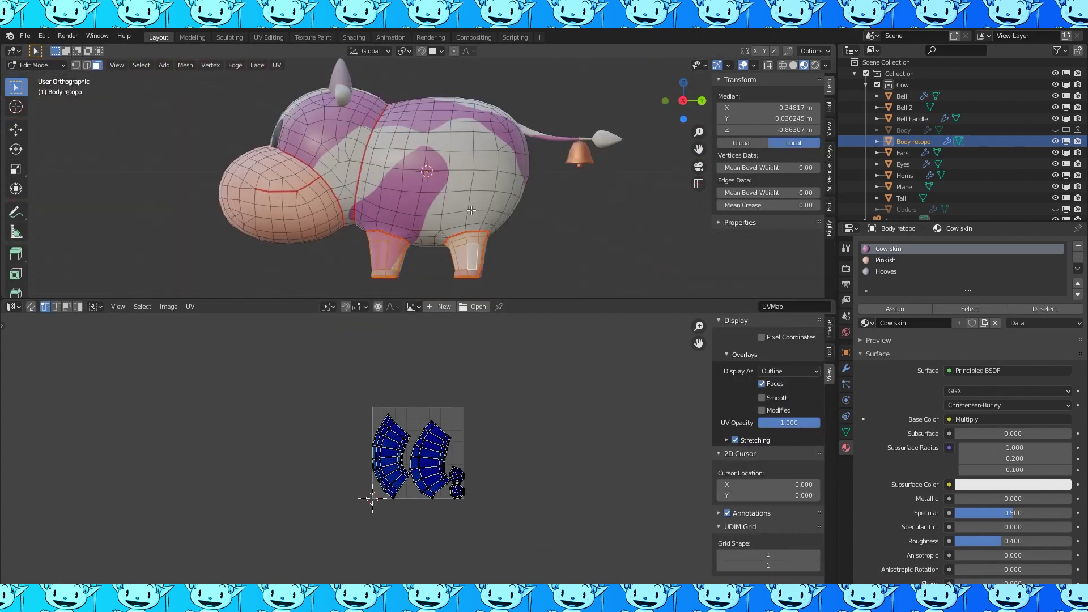
{"action": "scroll", "coordinate": [463, 438], "scroll_direction": "up", "scroll_amount": 4}
{"action": "key", "text": "u"}
{"action": "left_click", "coordinate": [464, 438]}
{"action": "middle_click_drag", "start_coordinate": [408, 170], "coordinate": [442, 199]}
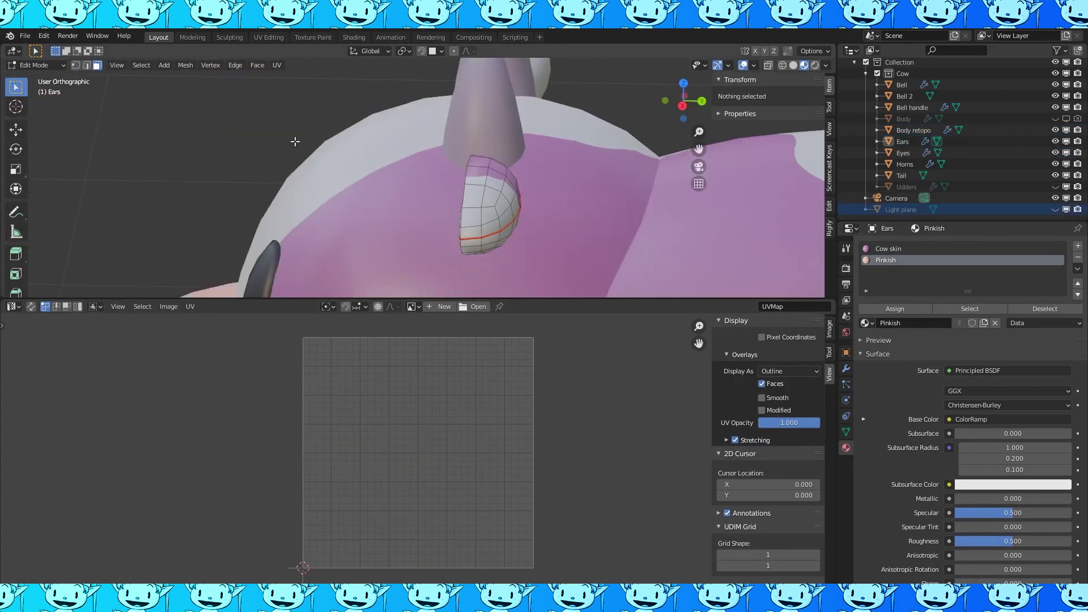
- Select the ear's linked faces and unwrap them
{"action": "left_click", "coordinate": [506, 237]}
{"action": "key", "text": "ctrl+l"}
{"action": "key", "text": "ctrl+l"}
{"action": "key", "text": "u"}
{"action": "left_click", "coordinate": [467, 213]}
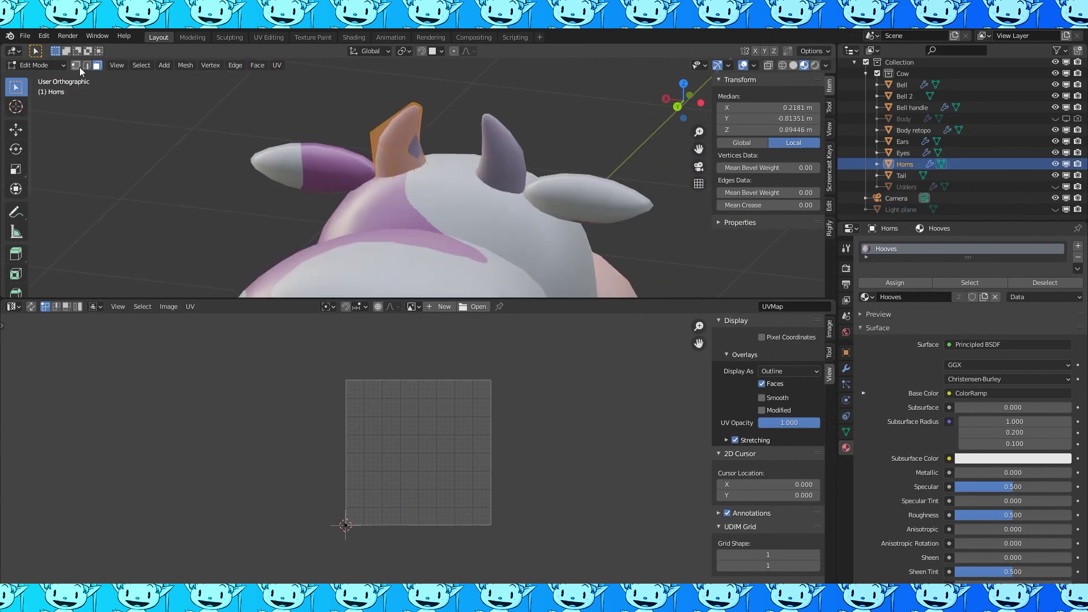
- Unwrap the horn using the seams around its tip and along its length, and return to the rendered object view
{"action": "mouse_move", "coordinate": [380, 156]}
{"action": "middle_mouse_down"}
{"action": "mouse_move", "coordinate": [408, 176]}
{"action": "mouse_move", "coordinate": [380, 164]}
{"action": "middle_mouse_up"}
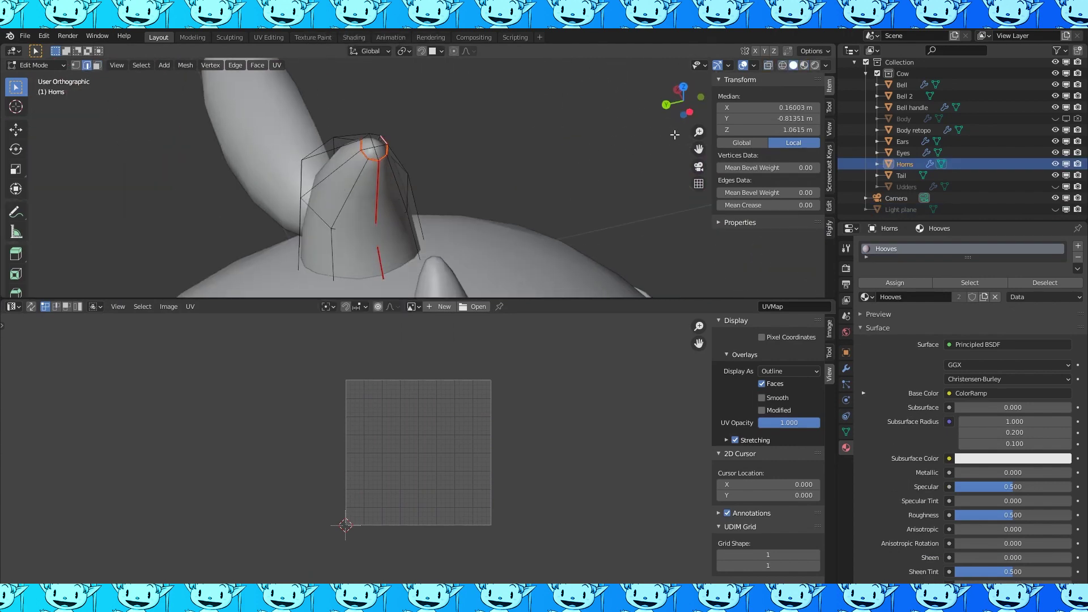
{"action": "key", "text": "u"}
{"action": "scroll", "coordinate": [439, 479], "scroll_direction": "up", "scroll_amount": 2}
{"action": "key", "text": "Tab"}
{"action": "left_click", "coordinate": [814, 66]}
{"action": "left_click", "coordinate": [812, 69]}
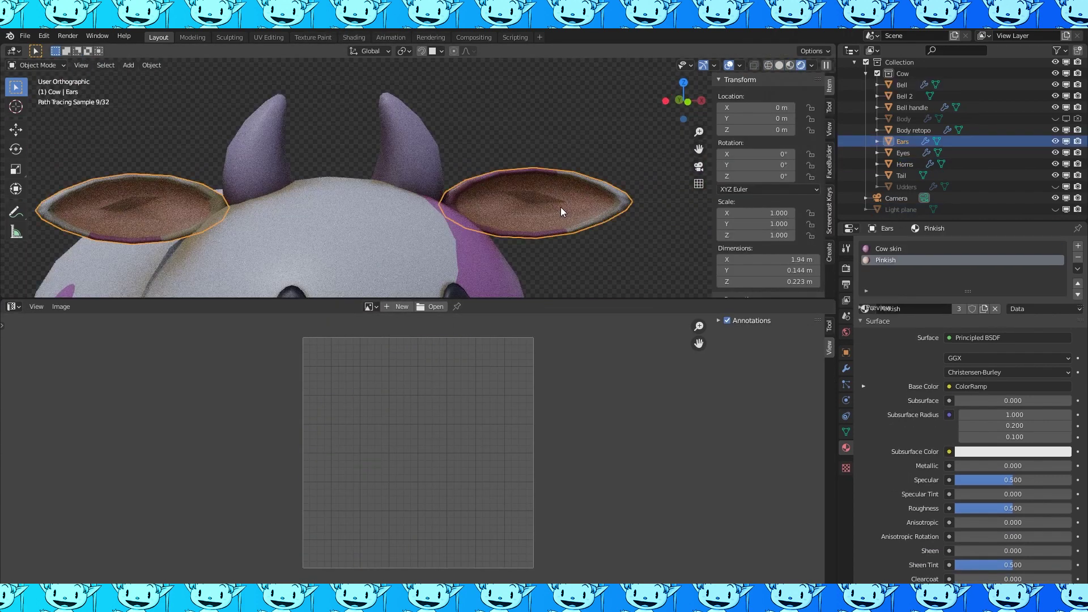
- Adjust the vertices of the ear's inner surface to even out its shading, and return to Object Mode
{"action": "key", "text": "Tab"}
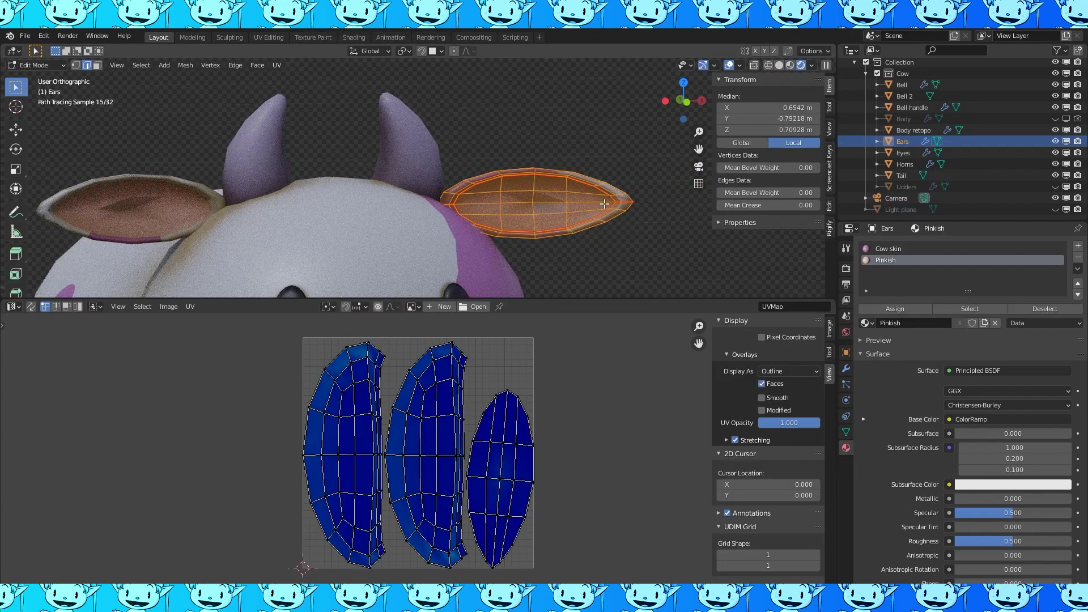
{"action": "mouse_move", "coordinate": [675, 94]}
{"action": "middle_mouse_down"}
{"action": "mouse_move", "coordinate": [641, 128]}
{"action": "mouse_move", "coordinate": [643, 84]}
{"action": "middle_mouse_up"}
{"action": "left_click", "coordinate": [790, 64]}
{"action": "key", "text": "1"}
{"action": "scroll", "coordinate": [601, 193], "scroll_direction": "up", "scroll_amount": 3}
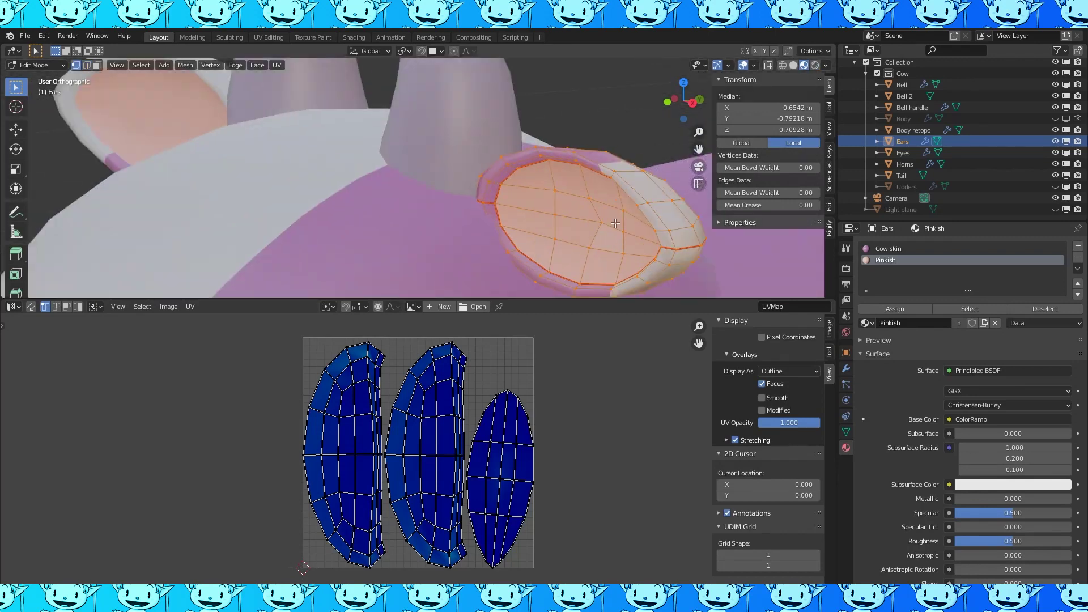
{"action": "left_click", "coordinate": [595, 219]}
{"action": "mouse_move", "coordinate": [646, 209]}
{"action": "middle_mouse_down"}
{"action": "mouse_move", "coordinate": [633, 223]}
{"action": "mouse_move", "coordinate": [595, 188]}
{"action": "middle_mouse_up"}
{"action": "left_click", "coordinate": [622, 225]}
{"action": "left_click", "coordinate": [800, 65]}
{"action": "key", "text": "Tab"}
{"action": "scroll", "coordinate": [537, 117], "scroll_direction": "down", "scroll_amount": 7}
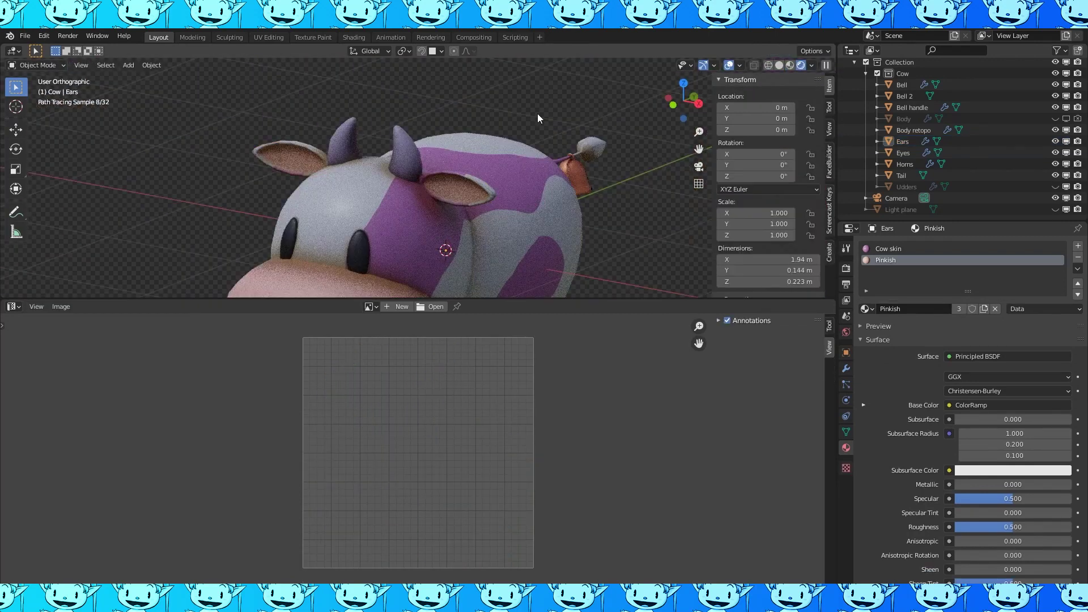
- Unhide the udders and open their mesh for editing in wireframe with edge selection
{"action": "middle_click_drag", "start_coordinate": [517, 182], "coordinate": [504, 162]}
{"action": "left_click", "coordinate": [502, 189]}
{"action": "left_click", "coordinate": [1055, 187]}
{"action": "left_click", "coordinate": [906, 187]}
{"action": "key", "text": "Tab"}
{"action": "mouse_move", "coordinate": [572, 227]}
{"action": "middle_mouse_down"}
{"action": "mouse_move", "coordinate": [567, 180]}
{"action": "mouse_move", "coordinate": [523, 146]}
{"action": "middle_mouse_up"}
{"action": "left_click", "coordinate": [794, 65]}
{"action": "left_click", "coordinate": [846, 369]}
{"action": "left_click", "coordinate": [436, 226]}
{"action": "key", "text": "shift+z"}
{"action": "key", "text": "2"}
- Mark seams around the bases of both teats and unwrap the whole udder mesh
{"action": "left_click", "coordinate": [500, 200], "text": "alt"}
{"action": "left_click", "coordinate": [522, 203], "text": "alt+shift"}
{"action": "middle_click_drag", "start_coordinate": [501, 202], "coordinate": [527, 190]}
{"action": "key", "text": "ctrl+e"}
{"action": "left_click", "coordinate": [423, 200], "text": "shift"}
{"action": "left_click", "coordinate": [425, 203], "text": "alt+shift"}
{"action": "key", "text": "ctrl+e"}
{"action": "left_click", "coordinate": [471, 243]}
{"action": "key", "text": "a"}
{"action": "key", "text": "u"}
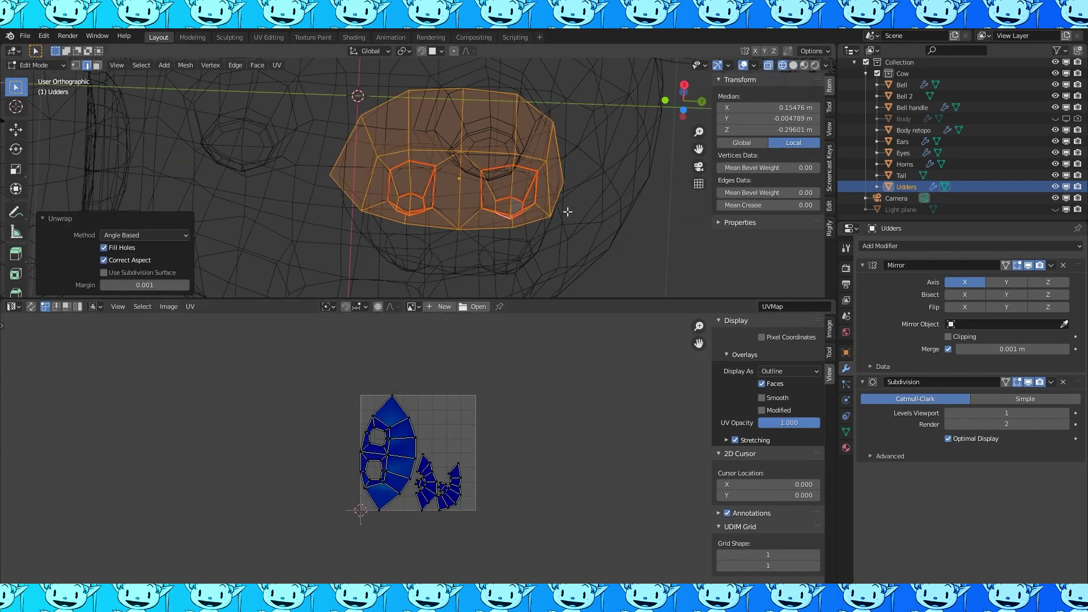
- Open the tail mesh for editing in wireframe and mark seams along its edges
{"action": "key", "text": "Tab"}
{"action": "left_click", "coordinate": [151, 65]}
{"action": "left_click", "coordinate": [277, 157]}
{"action": "key", "text": "Tab"}
{"action": "key", "text": "shift+z"}
{"action": "left_click", "coordinate": [260, 206]}
{"action": "key", "text": "ctrl+e"}
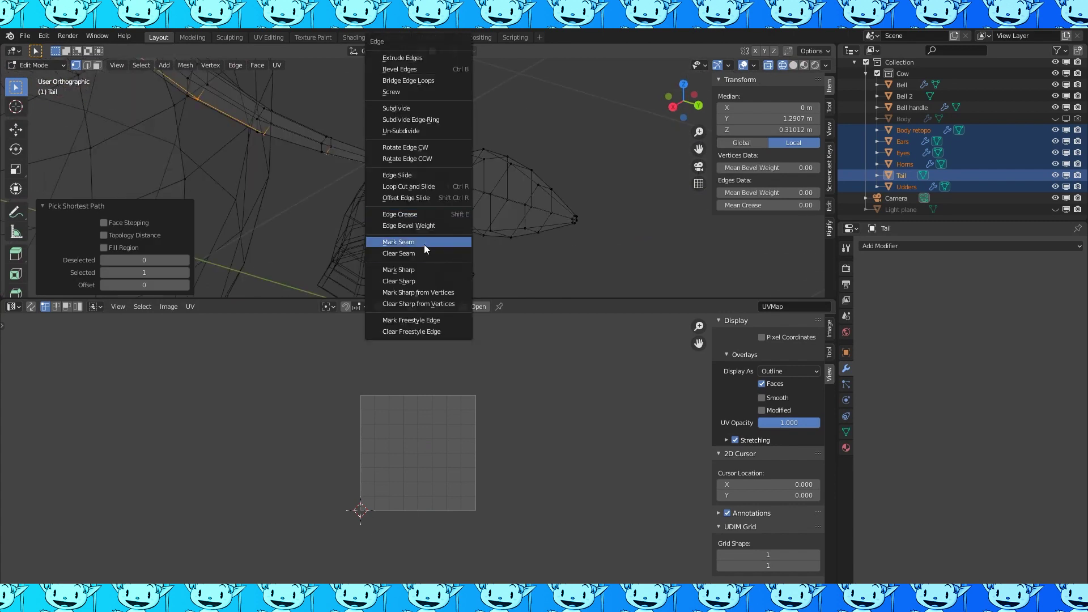
{"action": "left_click", "coordinate": [425, 248]}
{"action": "left_click", "coordinate": [352, 217], "text": "ctrl"}
{"action": "key", "text": "ctrl+e"}
{"action": "left_click", "coordinate": [439, 241], "text": "ctrl"}
- Select the whole tail mesh and unwrap it
{"action": "left_click", "coordinate": [87, 65]}
{"action": "key", "text": "a"}
{"action": "key", "text": "Tab"}
{"action": "key", "text": "a"}
{"action": "key", "text": "u"}
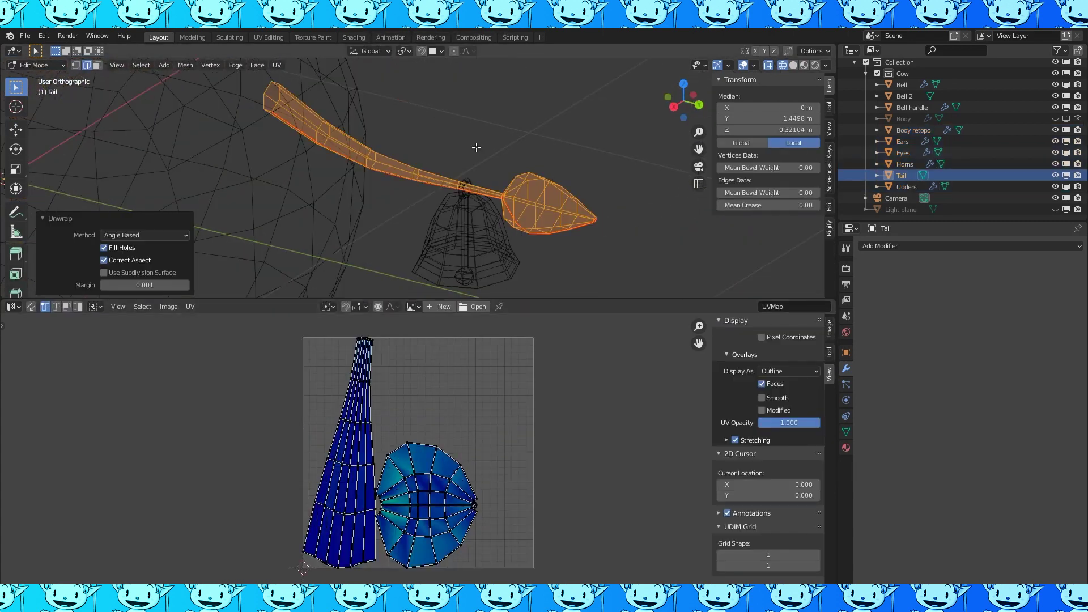
- Mark an additional seam on the tail's tuft and unwrap the tail again
{"action": "key", "text": "shift+z"}
{"action": "middle_click_drag", "start_coordinate": [478, 145], "coordinate": [539, 175]}
{"action": "left_click", "coordinate": [581, 200], "text": "ctrl"}
{"action": "key", "text": "ctrl+e"}
{"action": "key", "text": "a"}
{"action": "key", "text": "u"}
{"action": "key", "text": "Tab"}
- Select the tail, body, udders, ears, horns and eyes together
{"action": "middle_click_drag", "start_coordinate": [423, 195], "coordinate": [476, 213]}
{"action": "left_click", "coordinate": [481, 165]}
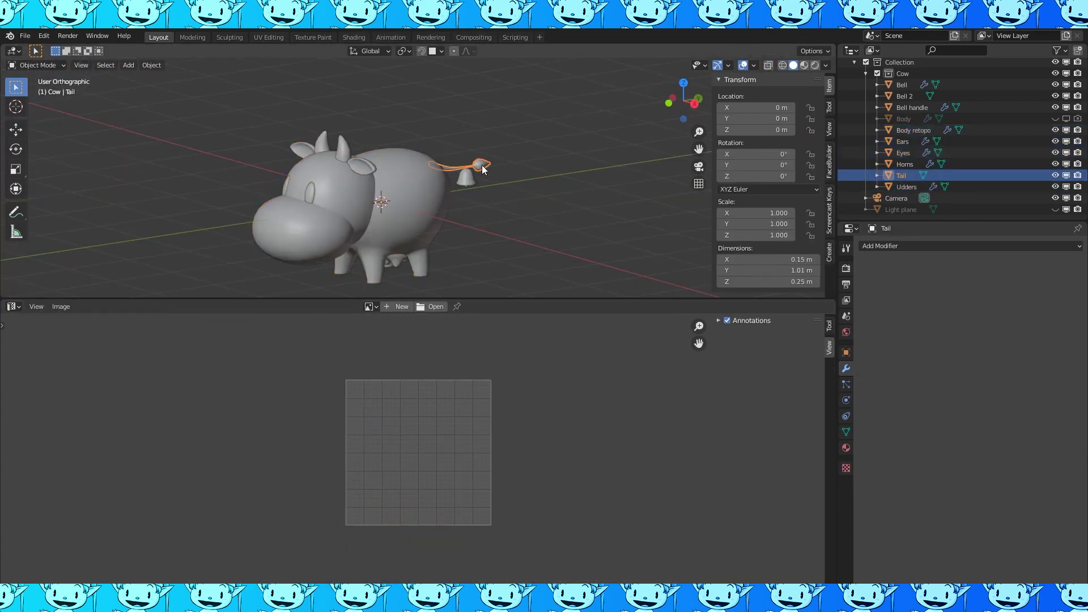
{"action": "left_click", "coordinate": [414, 186], "text": "shift"}
{"action": "left_click", "coordinate": [389, 255], "text": "shift"}
{"action": "left_click", "coordinate": [355, 168], "text": "shift"}
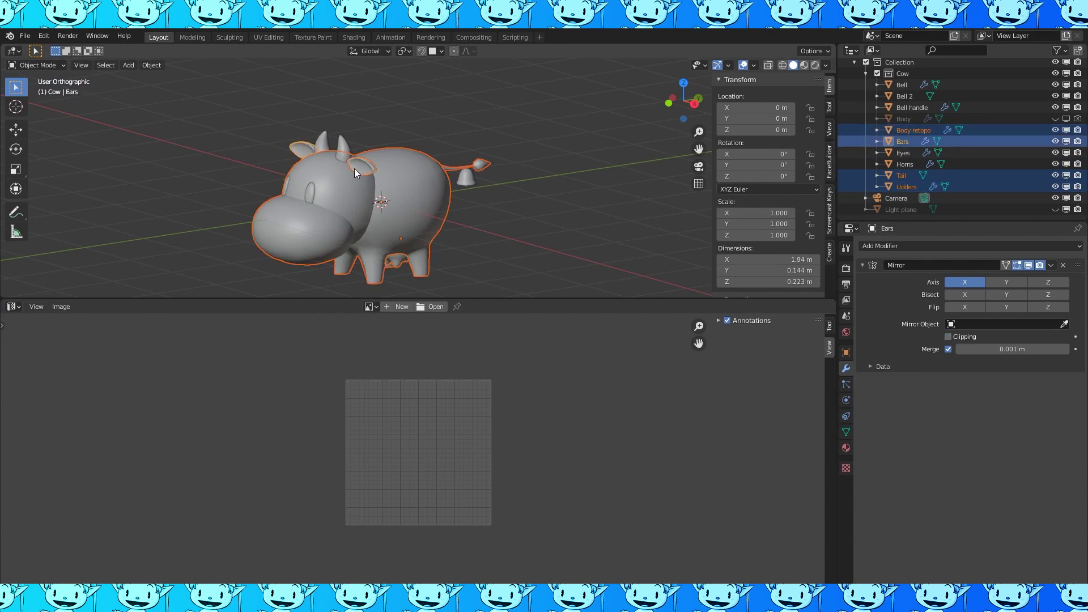
{"action": "left_click", "coordinate": [346, 141], "text": "shift"}
{"action": "left_click", "coordinate": [311, 191], "text": "shift"}
- Unwrap all the selected meshes together with a margin of 0.01 and return to Object Mode
{"action": "key", "text": "Tab"}
{"action": "key", "text": "a"}
{"action": "key", "text": "u"}
{"action": "left_click", "coordinate": [410, 207]}
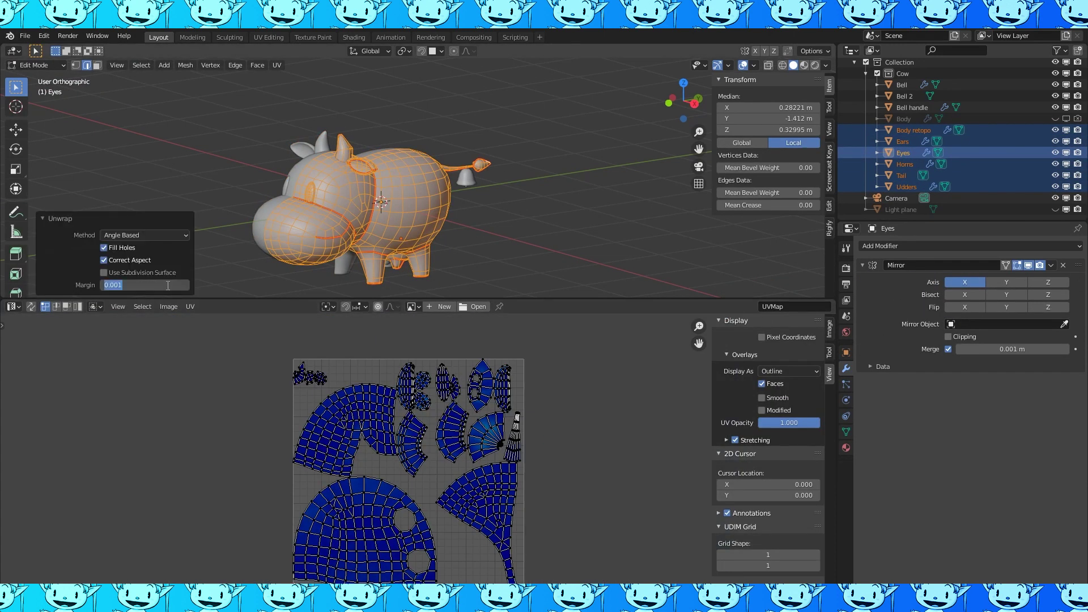
{"action": "type", "text": "0.01"}
{"action": "key", "text": "Return"}
{"action": "scroll", "coordinate": [485, 470], "scroll_direction": "up", "scroll_amount": 4}
{"action": "scroll", "coordinate": [454, 457], "scroll_direction": "down", "scroll_amount": 6}
{"action": "key", "text": "Tab"}
- Open the eyes mesh for editing in the shaded view and mark a seam along an edge loop around the eye
{"action": "middle_click_drag", "start_coordinate": [528, 227], "coordinate": [536, 227]}
{"action": "left_click", "coordinate": [536, 227]}
{"action": "left_click", "coordinate": [366, 256]}
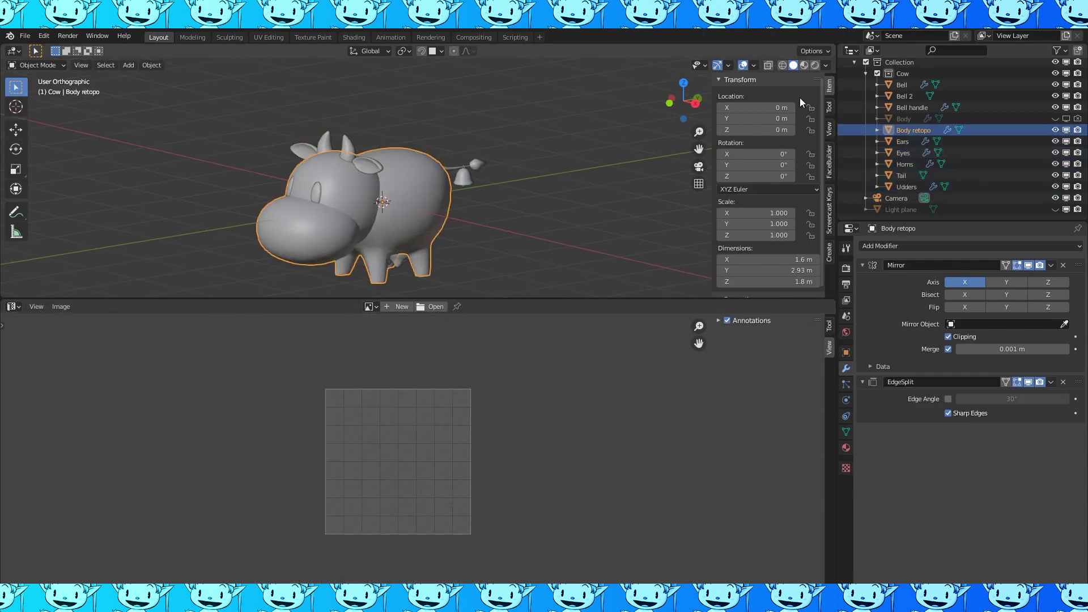
{"action": "left_click", "coordinate": [804, 65]}
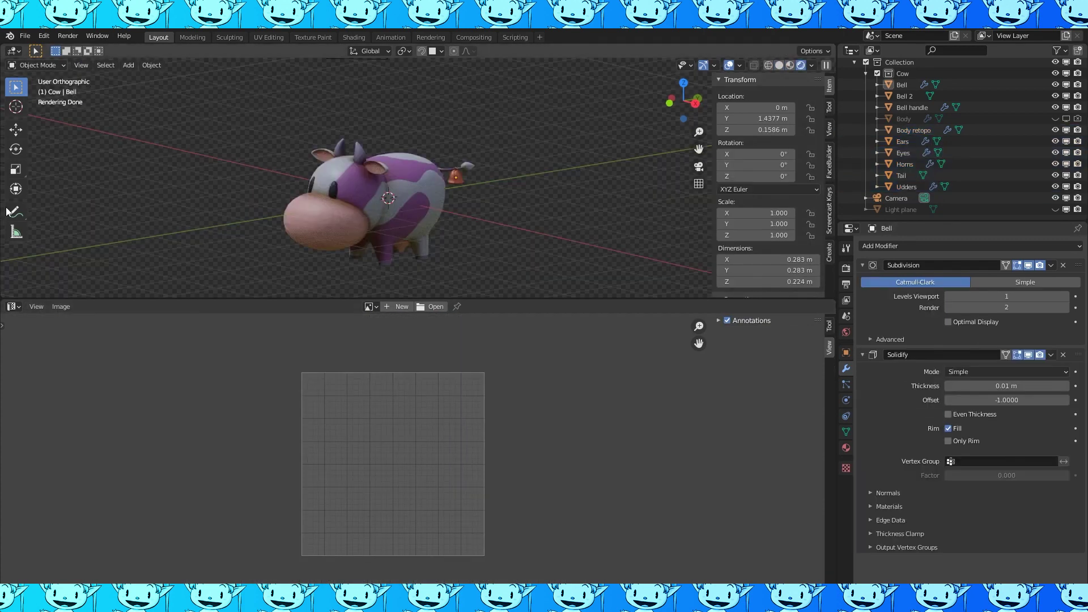
{"action": "left_click", "coordinate": [317, 194]}
{"action": "scroll", "coordinate": [306, 194], "scroll_direction": "up", "scroll_amount": 6}
{"action": "key", "text": "Tab"}
{"action": "scroll", "coordinate": [258, 194], "scroll_direction": "up", "scroll_amount": 2}
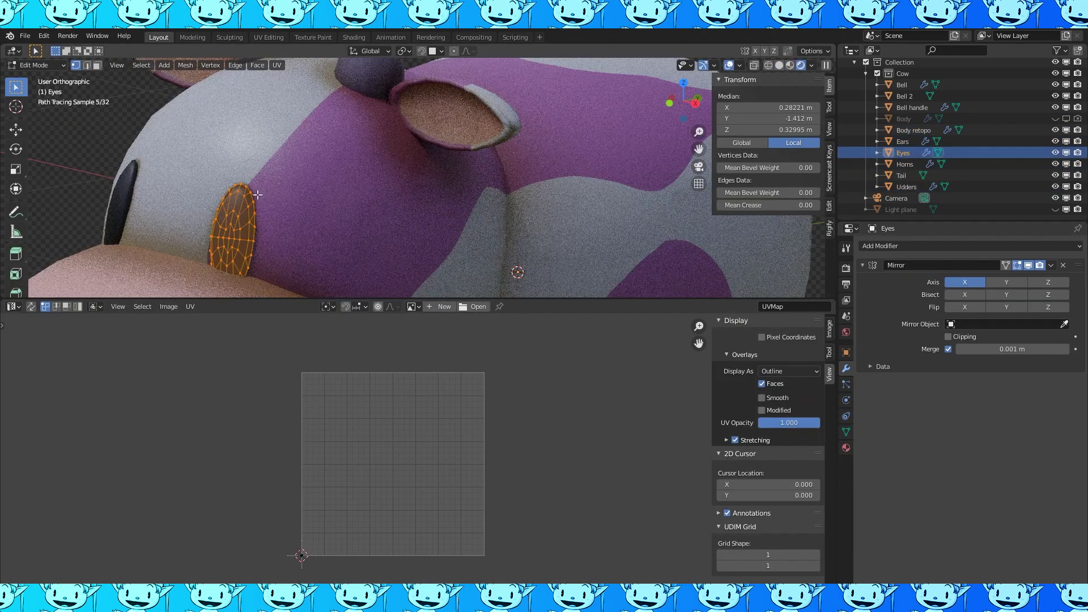
{"action": "left_click", "coordinate": [257, 195], "text": "alt"}
{"action": "key", "text": "ctrl+e"}
{"action": "left_click", "coordinate": [289, 240]}
- Select the eye's linked faces, unwrap them and apply the eyes' Mirror modifier
{"action": "mouse_move", "coordinate": [289, 240]}
{"action": "middle_mouse_down"}
{"action": "mouse_move", "coordinate": [398, 235]}
{"action": "mouse_move", "coordinate": [311, 227]}
{"action": "mouse_move", "coordinate": [297, 189]}
{"action": "middle_mouse_up"}
{"action": "key", "text": "shift+z"}
{"action": "left_click", "coordinate": [97, 67]}
{"action": "key", "text": "l"}
{"action": "key", "text": "shift+z"}
{"action": "scroll", "coordinate": [275, 221], "scroll_direction": "down", "scroll_amount": 2}
{"action": "key", "text": "u"}
{"action": "left_click", "coordinate": [278, 222]}
{"action": "left_click", "coordinate": [1051, 266]}
- Try to mark the edge loop along the body's centre line as a seam
{"action": "key", "text": "Tab"}
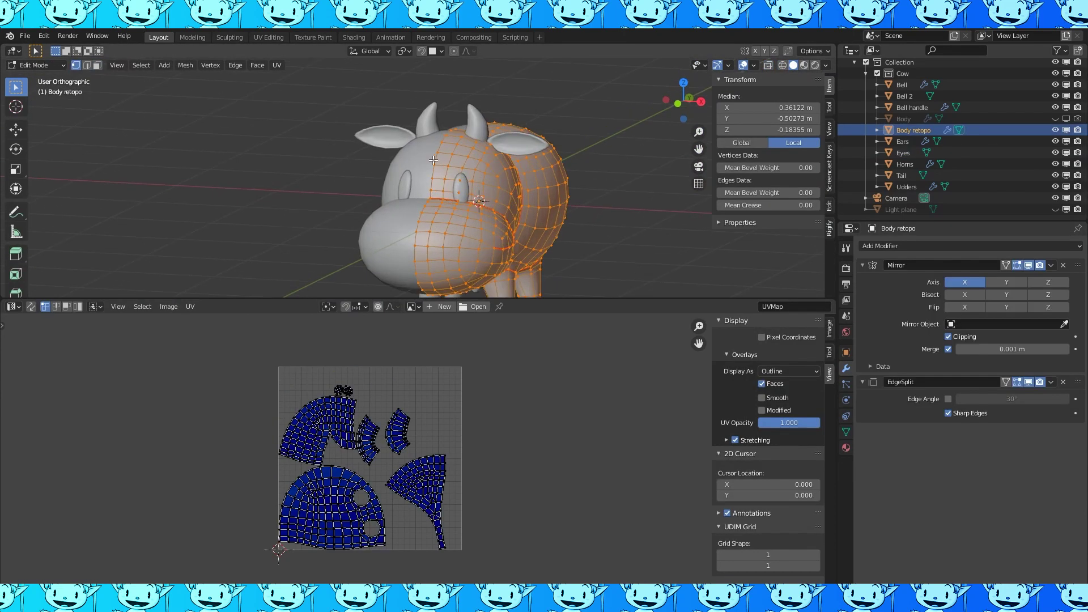
{"action": "left_click", "coordinate": [438, 158], "text": "alt"}
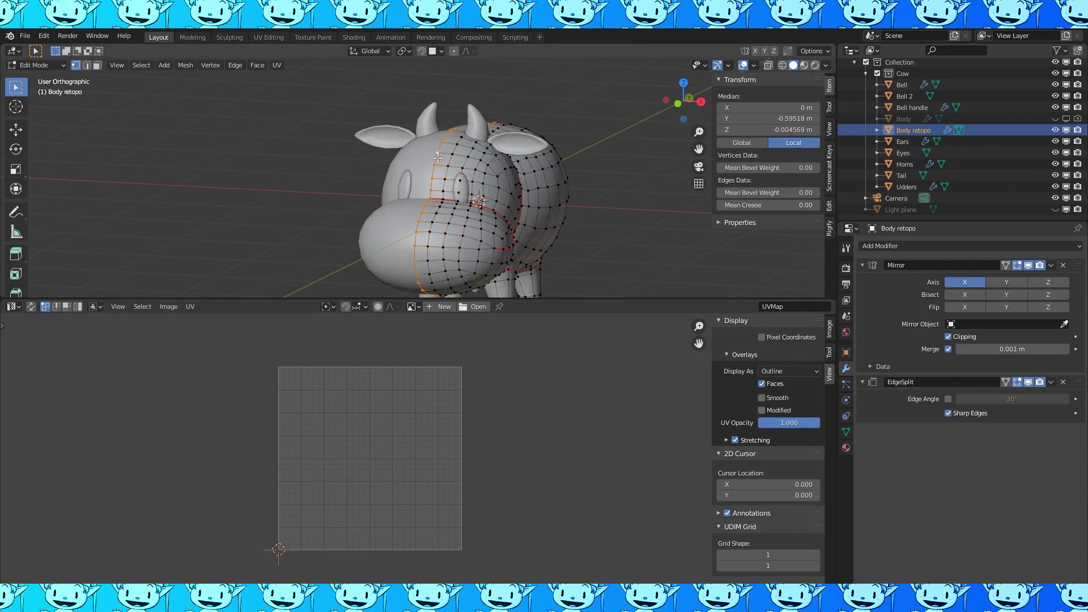
{"action": "key", "text": "ctrl+e"}
{"action": "left_click", "coordinate": [423, 151]}
{"action": "key", "text": "Tab"}
{"action": "scroll", "coordinate": [588, 215], "scroll_direction": "down", "scroll_amount": 3}
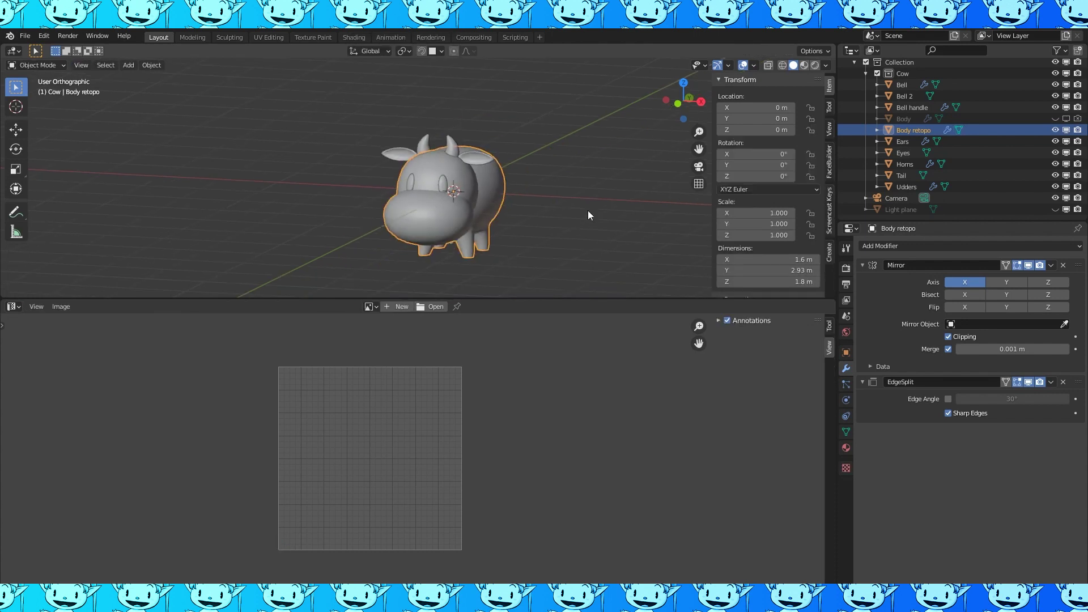
- Apply the body's Mirror modifier and clear the selection on its full mesh
{"action": "middle_click_drag", "start_coordinate": [588, 216], "coordinate": [525, 221]}
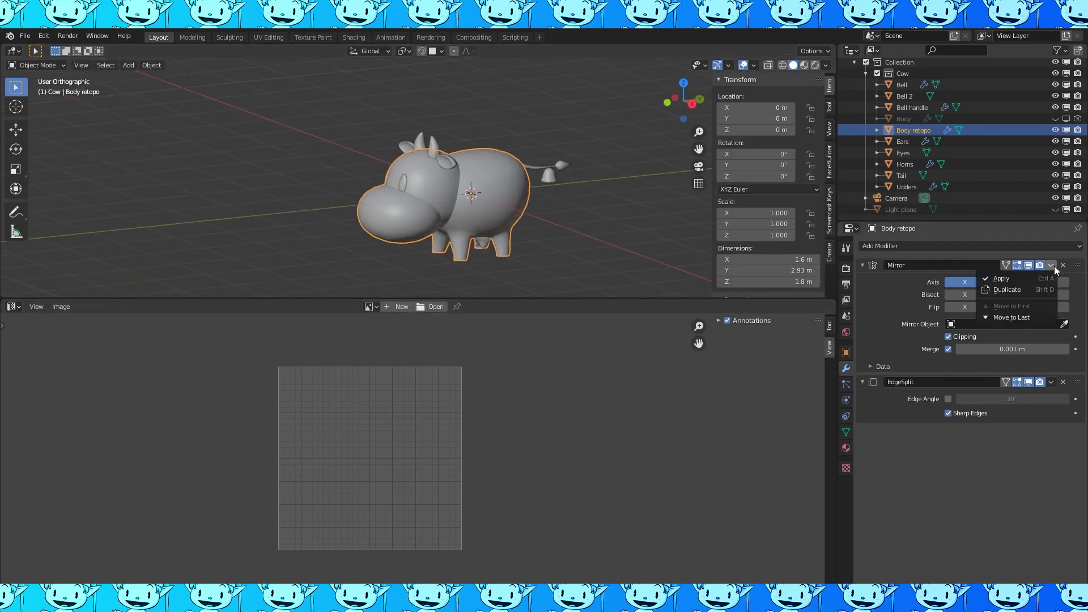
{"action": "left_click", "coordinate": [1021, 279]}
{"action": "key", "text": "Tab"}
{"action": "middle_click_drag", "start_coordinate": [518, 224], "coordinate": [425, 215]}
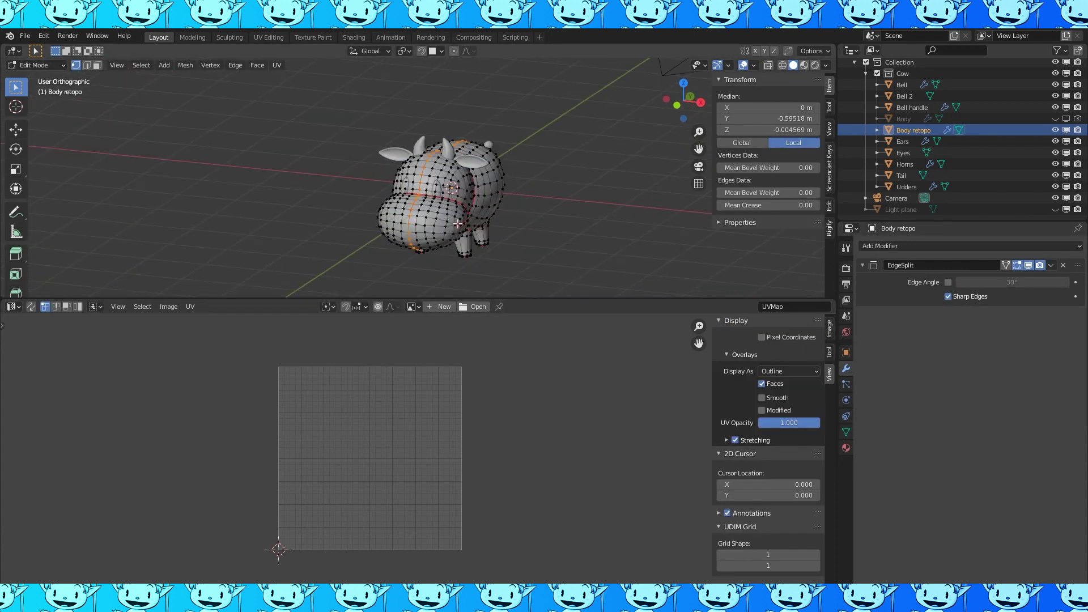
{"action": "middle_click_drag", "start_coordinate": [458, 224], "coordinate": [508, 196]}
{"action": "key", "text": "alt+a"}
{"action": "key", "text": "Tab"}
- Select the entire body mesh and unwrap it using its existing seams
{"action": "key", "text": "Tab"}
{"action": "key", "text": "a"}
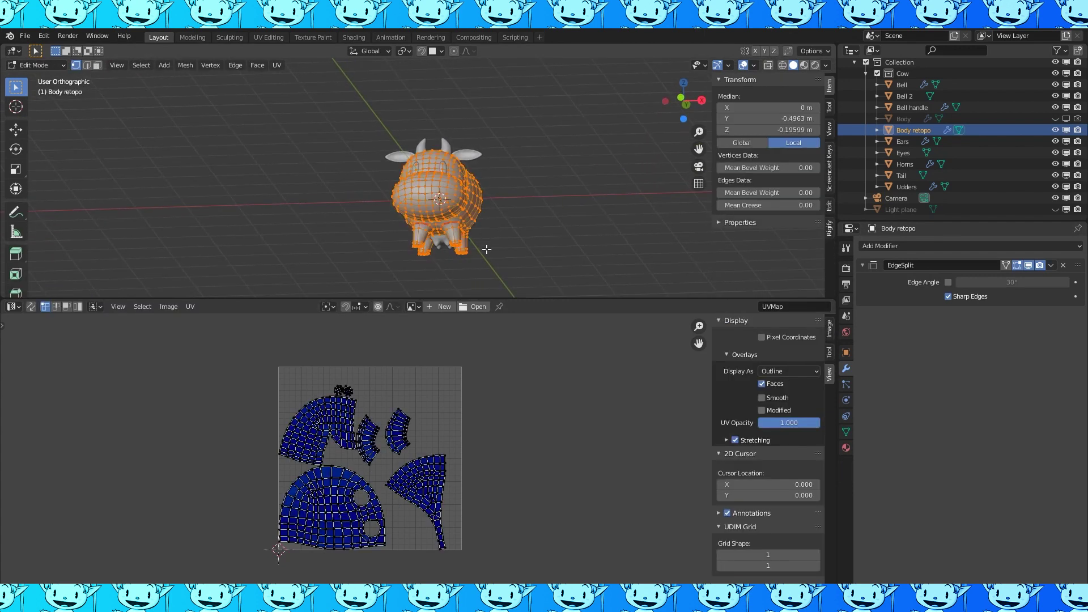
{"action": "key", "text": "u"}
{"action": "scroll", "coordinate": [377, 474], "scroll_direction": "up", "scroll_amount": 3}
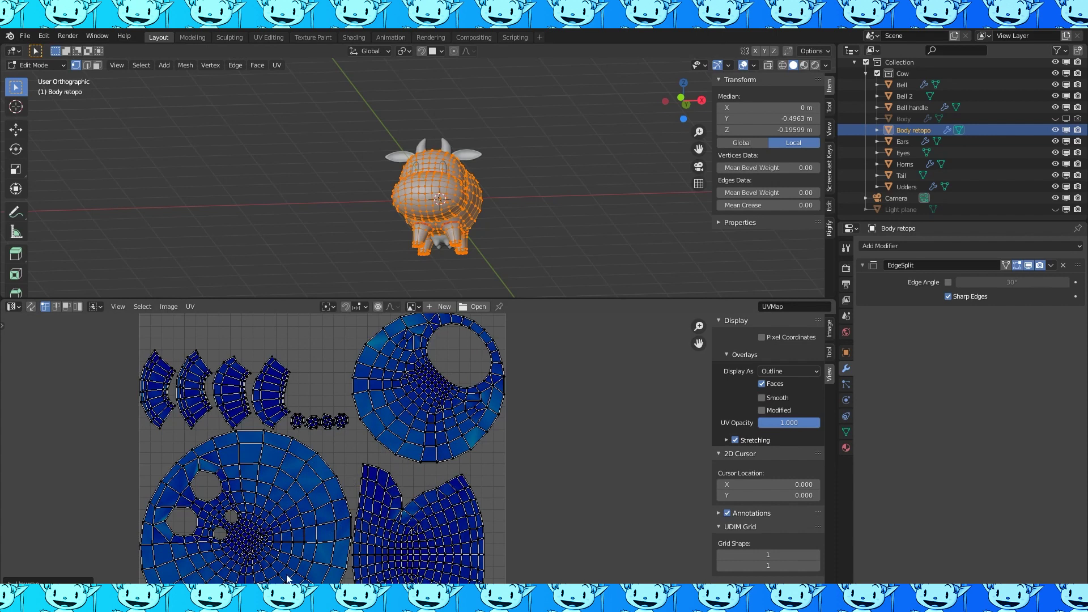
{"action": "middle_click_drag", "start_coordinate": [436, 186], "coordinate": [437, 217]}
{"action": "scroll", "coordinate": [437, 217], "scroll_direction": "up", "scroll_amount": 2}
{"action": "key", "text": "Tab"}
{"action": "key", "text": "Tab"}
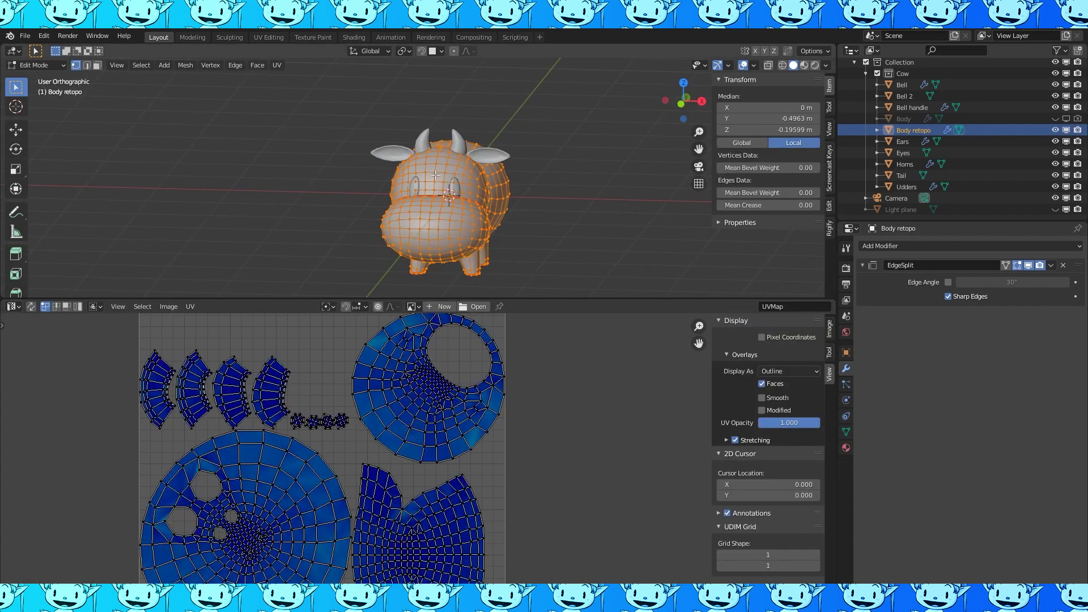
- Mark a seam along the body's centre edge loop and unwrap the whole body mesh again
{"action": "left_click", "coordinate": [436, 178], "text": "alt"}
{"action": "key", "text": "ctrl+e"}
{"action": "left_click", "coordinate": [399, 242]}
{"action": "key", "text": "a"}
{"action": "scroll", "coordinate": [430, 198], "scroll_direction": "down", "scroll_amount": 3}
{"action": "key", "text": "u"}
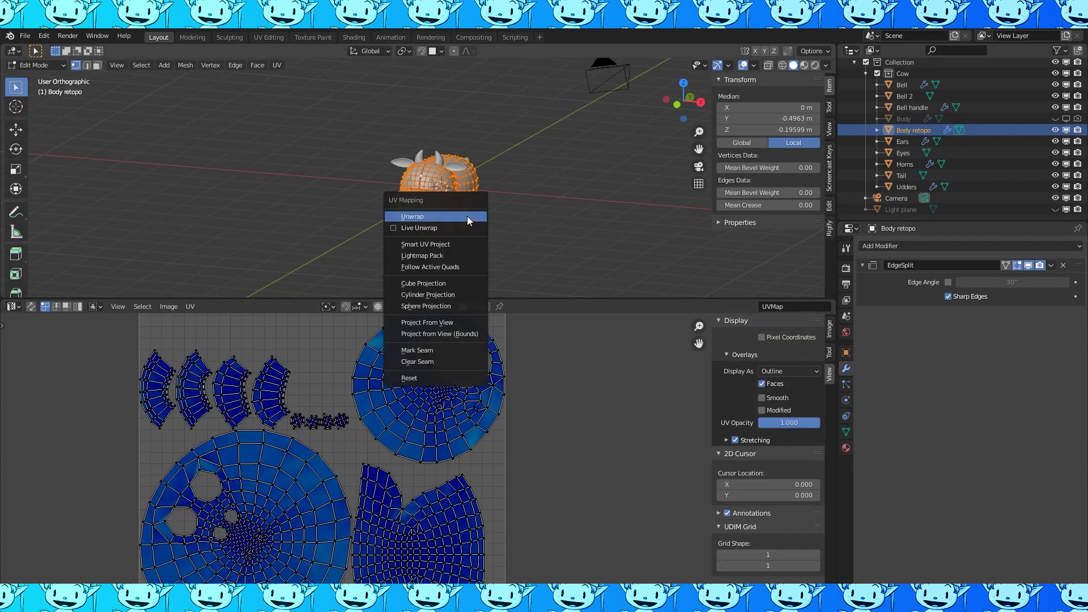
{"action": "left_click", "coordinate": [470, 221]}
{"action": "middle_click_drag", "start_coordinate": [464, 261], "coordinate": [444, 267]}
{"action": "scroll", "coordinate": [445, 250], "scroll_direction": "up", "scroll_amount": 2}
{"action": "key", "text": "Tab"}
- Apply the ears' Mirror modifier and unwrap the full ears mesh
{"action": "left_click", "coordinate": [462, 169]}
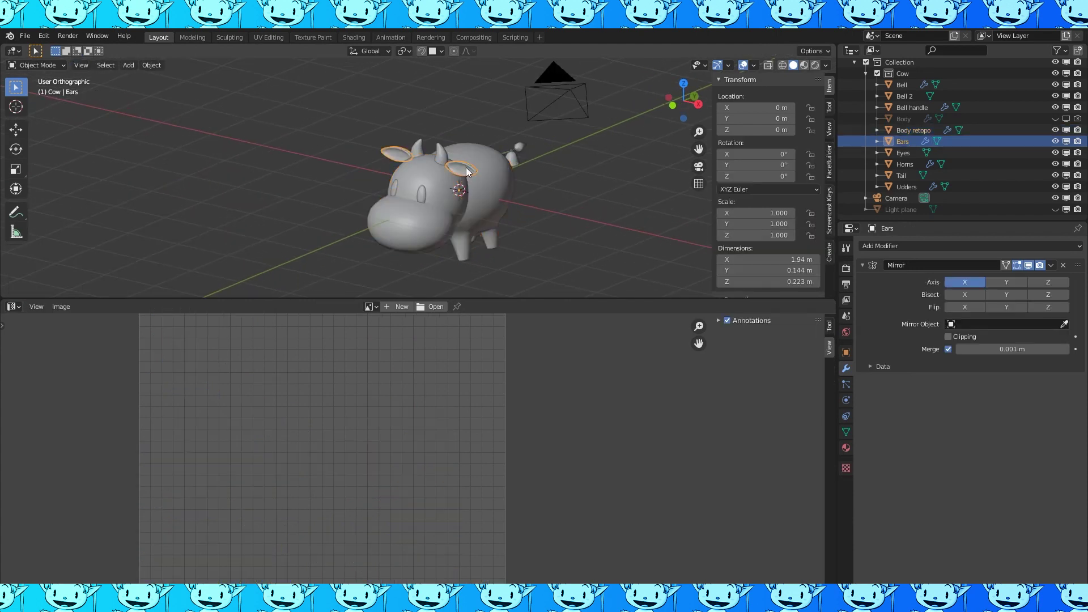
{"action": "key", "text": "Tab"}
{"action": "left_click", "coordinate": [805, 66]}
{"action": "scroll", "coordinate": [641, 187], "scroll_direction": "up", "scroll_amount": 3}
{"action": "middle_click_drag", "start_coordinate": [641, 187], "coordinate": [465, 192]}
{"action": "middle_click_drag", "start_coordinate": [661, 234], "coordinate": [504, 142]}
{"action": "key", "text": "Tab"}
{"action": "key", "text": "ctrl+a"}
{"action": "scroll", "coordinate": [454, 170], "scroll_direction": "down", "scroll_amount": 3}
{"action": "key", "text": "Tab"}
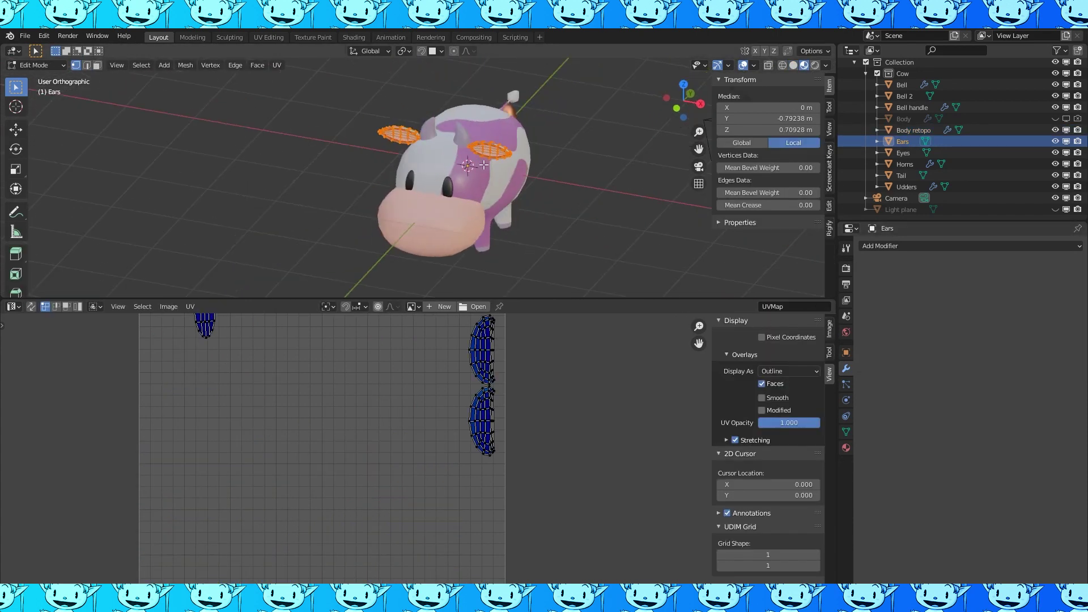
{"action": "key", "text": "u"}
{"action": "left_click", "coordinate": [436, 160]}
- Select the faces of both muzzle halves, using linked selection delimited by seam
{"action": "scroll", "coordinate": [429, 379], "scroll_direction": "down", "scroll_amount": 1}
{"action": "key", "text": "ctrl+l"}
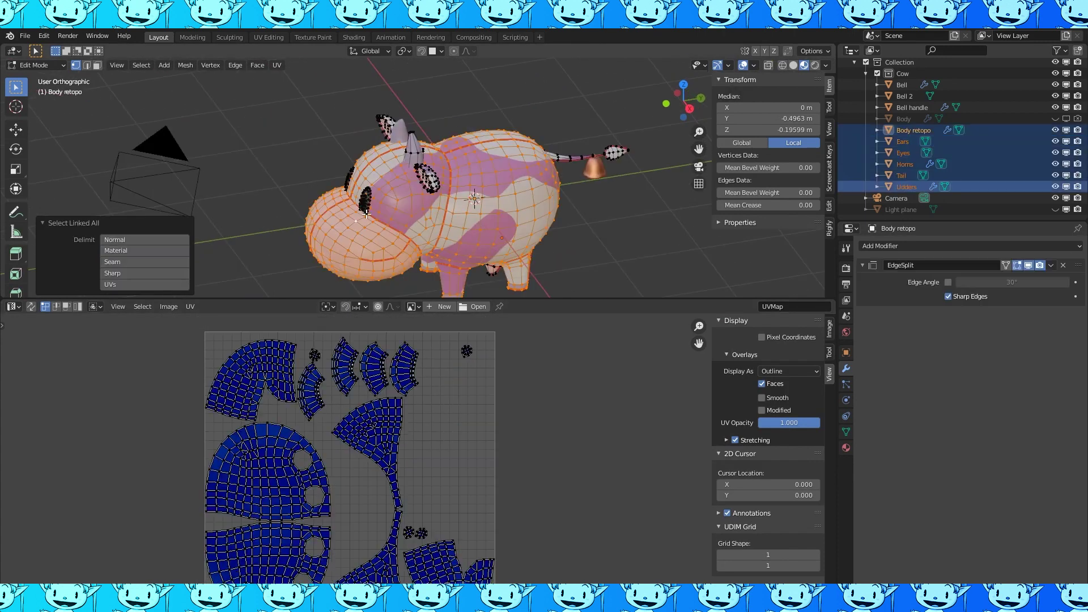
{"action": "left_click", "coordinate": [365, 215]}
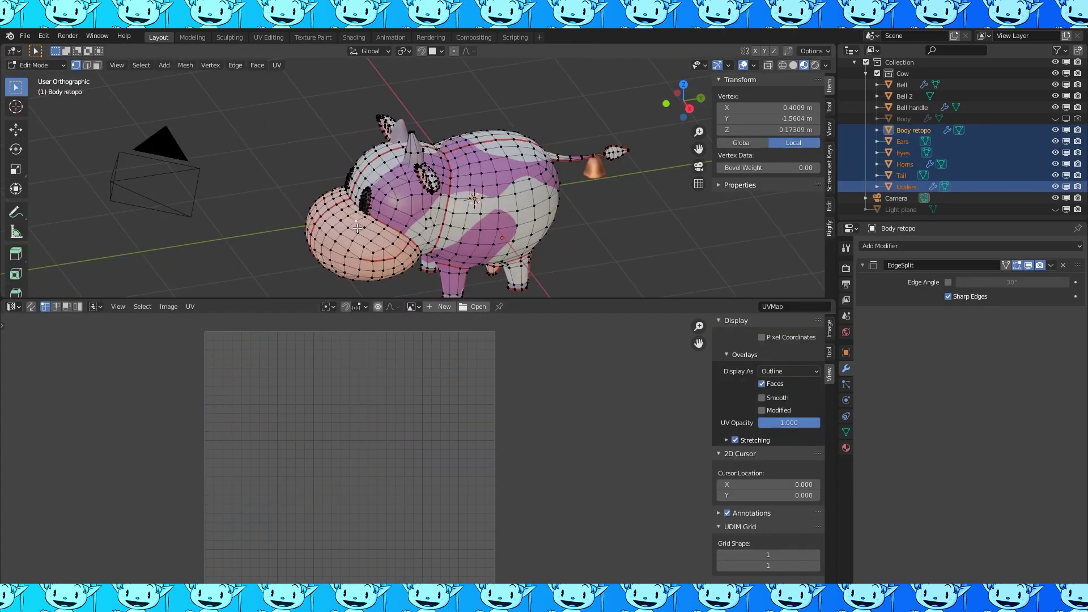
{"action": "left_click", "coordinate": [97, 65]}
{"action": "left_click", "coordinate": [347, 223]}
{"action": "key", "text": "ctrl+l"}
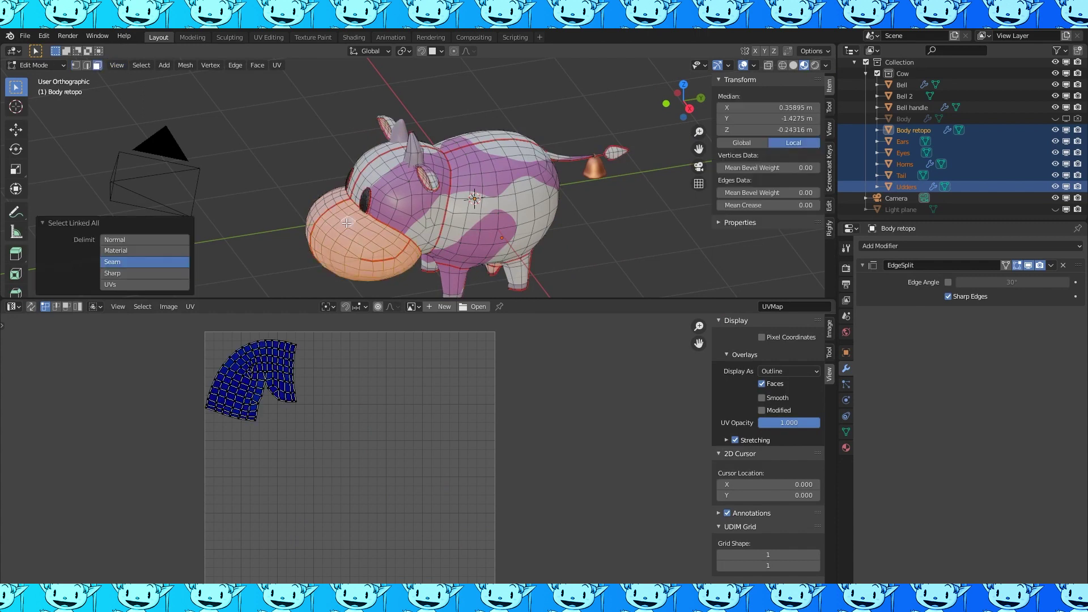
{"action": "mouse_move", "coordinate": [334, 227]}
{"action": "middle_mouse_down"}
{"action": "mouse_move", "coordinate": [317, 210]}
{"action": "mouse_move", "coordinate": [318, 225]}
{"action": "middle_mouse_up"}
{"action": "left_click", "coordinate": [318, 225], "text": "shift"}
{"action": "key", "text": "ctrl+l"}
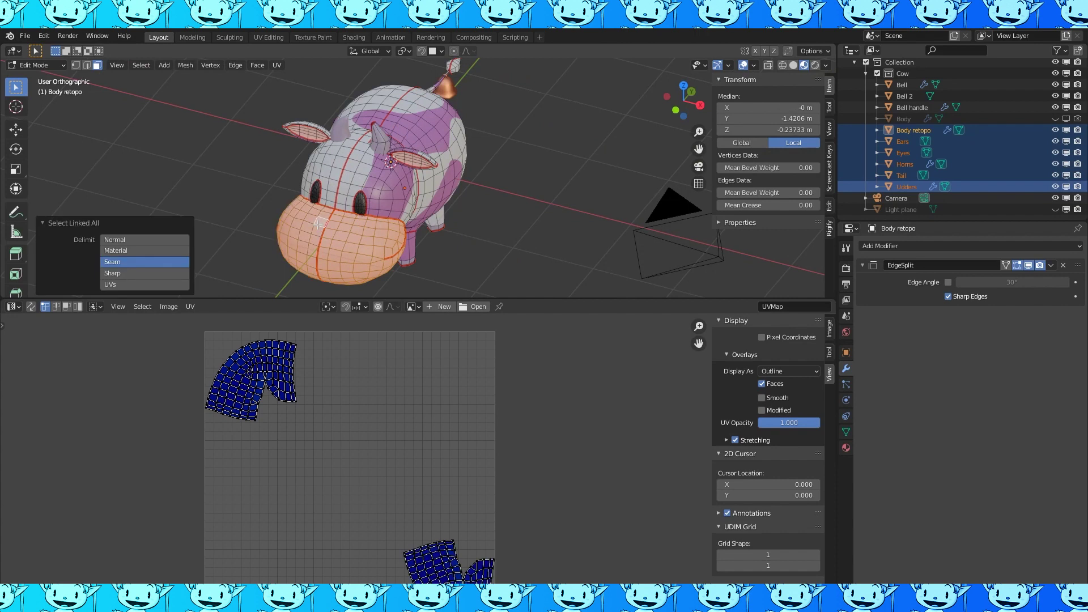
- Separate the selected muzzle faces into their own object and rename it Body retopo.face
{"action": "key", "text": "p"}
{"action": "left_click", "coordinate": [381, 250]}
{"action": "middle_click_drag", "start_coordinate": [381, 250], "coordinate": [431, 244]}
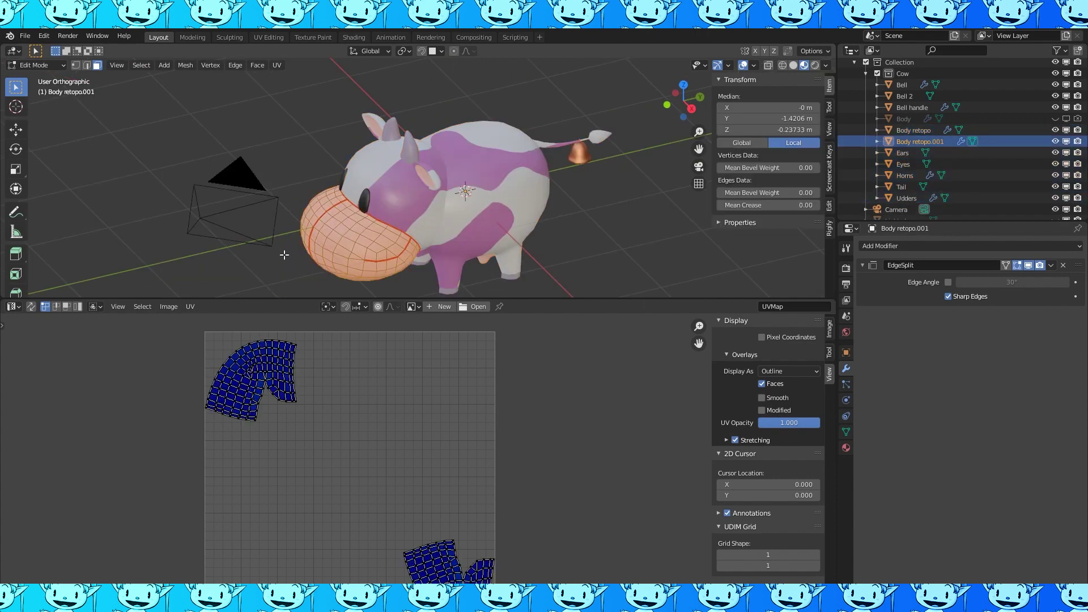
{"action": "left_click", "coordinate": [934, 142]}
- Delete the vertices of the muzzle's negative-X half, selecting them from the front in wireframe
{"action": "key", "text": "KP_1"}
{"action": "left_click", "coordinate": [782, 65]}
{"action": "key", "text": "1"}
{"action": "key", "text": "alt+a"}
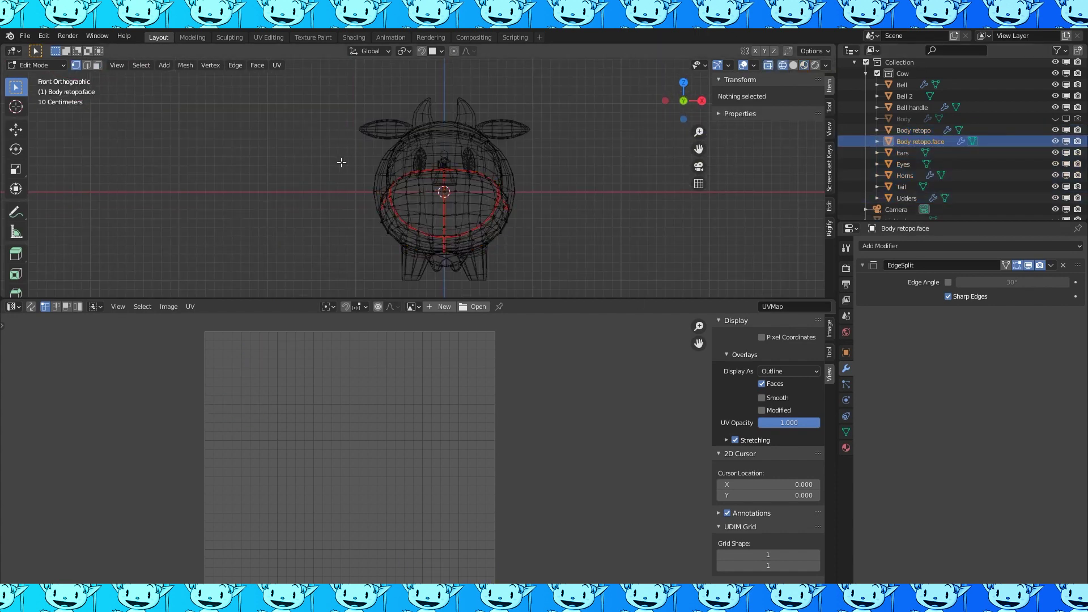
{"action": "left_click_drag", "start_coordinate": [333, 131], "coordinate": [445, 291]}
{"action": "middle_click_drag", "start_coordinate": [445, 291], "coordinate": [390, 178]}
{"action": "key", "text": "x"}
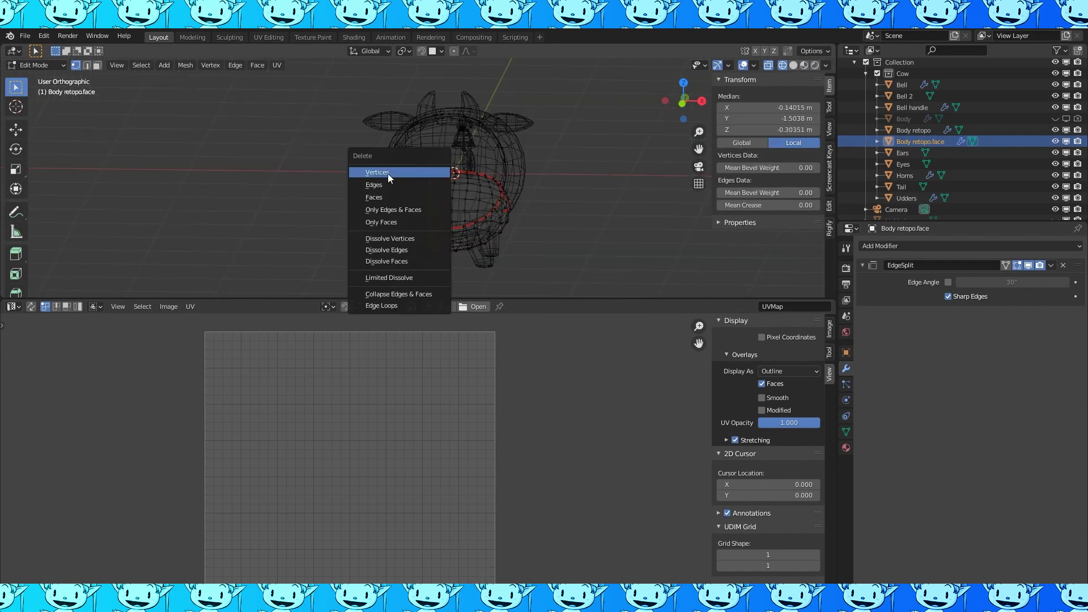
{"action": "left_click", "coordinate": [390, 178]}
- Add a Mirror modifier on the X axis to the muzzle and return to Object Mode
{"action": "key", "text": "KP_1"}
{"action": "left_click", "coordinate": [905, 246]}
{"action": "left_click", "coordinate": [862, 356]}
{"action": "key", "text": "shift+z"}
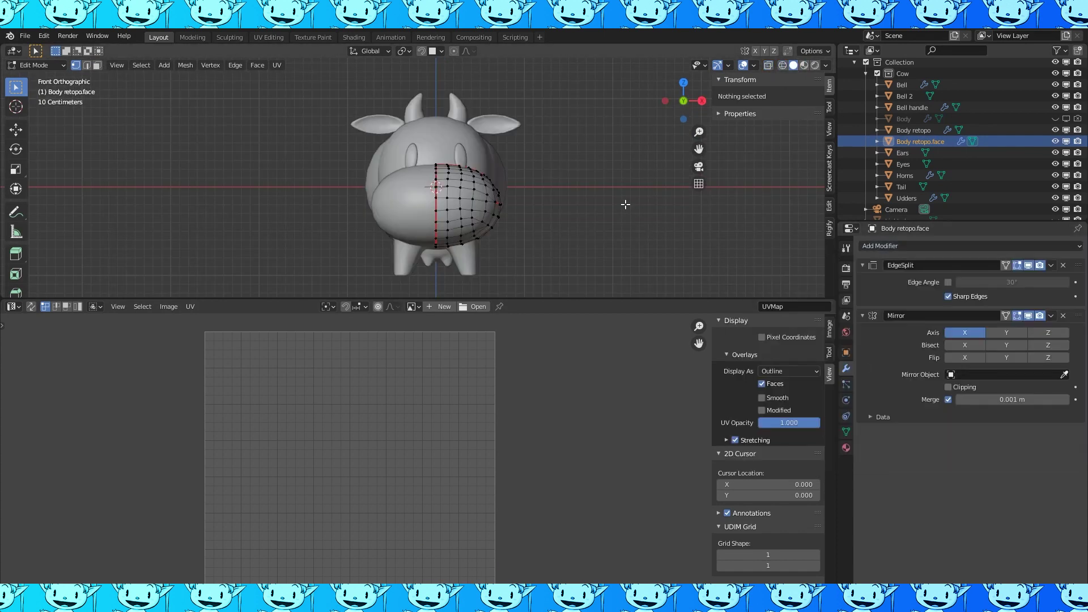
{"action": "middle_click_drag", "start_coordinate": [625, 204], "coordinate": [580, 186]}
{"action": "key", "text": "Tab"}
- Select the body, muzzle, eyes, ears, horns, tail and udders together and enter Edit Mode on all of them
{"action": "left_click", "coordinate": [556, 148]}
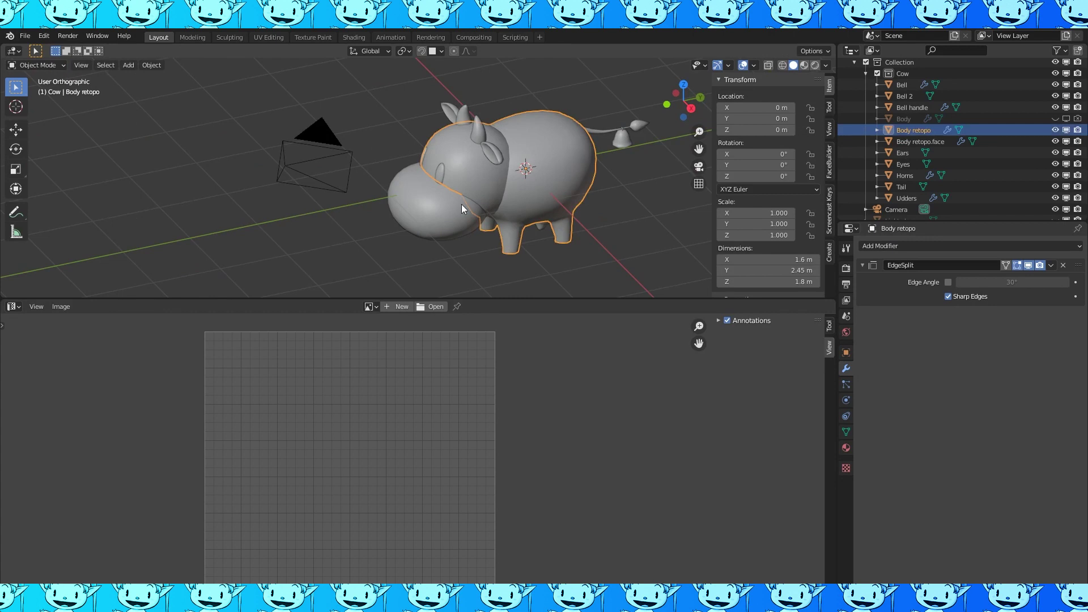
{"action": "left_click", "coordinate": [461, 205], "text": "shift"}
{"action": "left_click", "coordinate": [444, 172], "text": "shift"}
{"action": "left_click", "coordinate": [442, 170], "text": "shift"}
{"action": "middle_click_drag", "start_coordinate": [442, 171], "coordinate": [499, 162]}
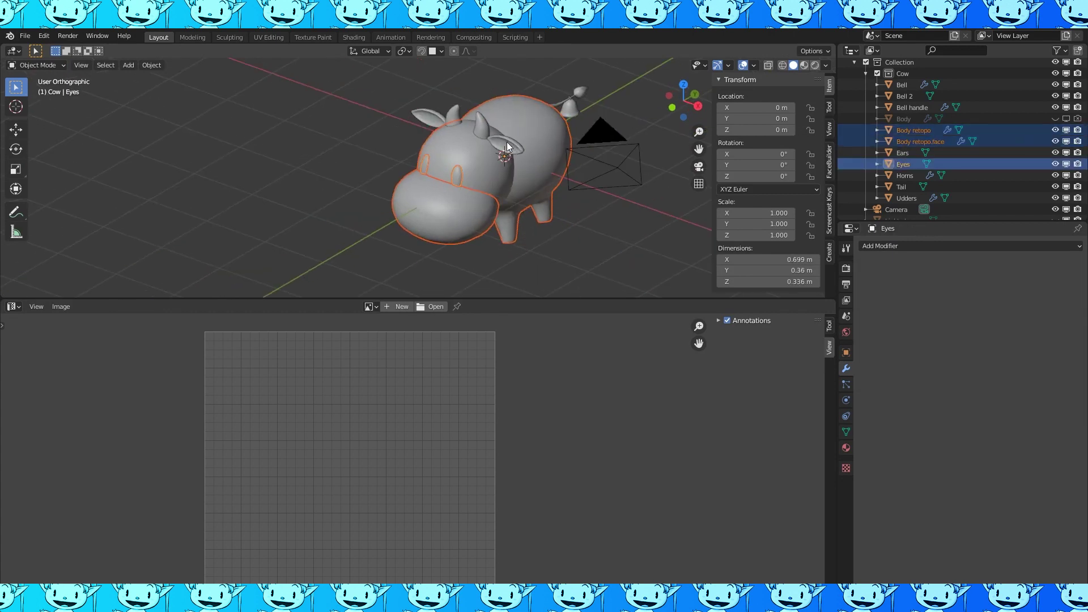
{"action": "left_click", "coordinate": [506, 142], "text": "shift"}
{"action": "left_click", "coordinate": [505, 125], "text": "shift"}
{"action": "middle_click_drag", "start_coordinate": [505, 126], "coordinate": [477, 127]}
{"action": "left_click", "coordinate": [582, 114], "text": "shift"}
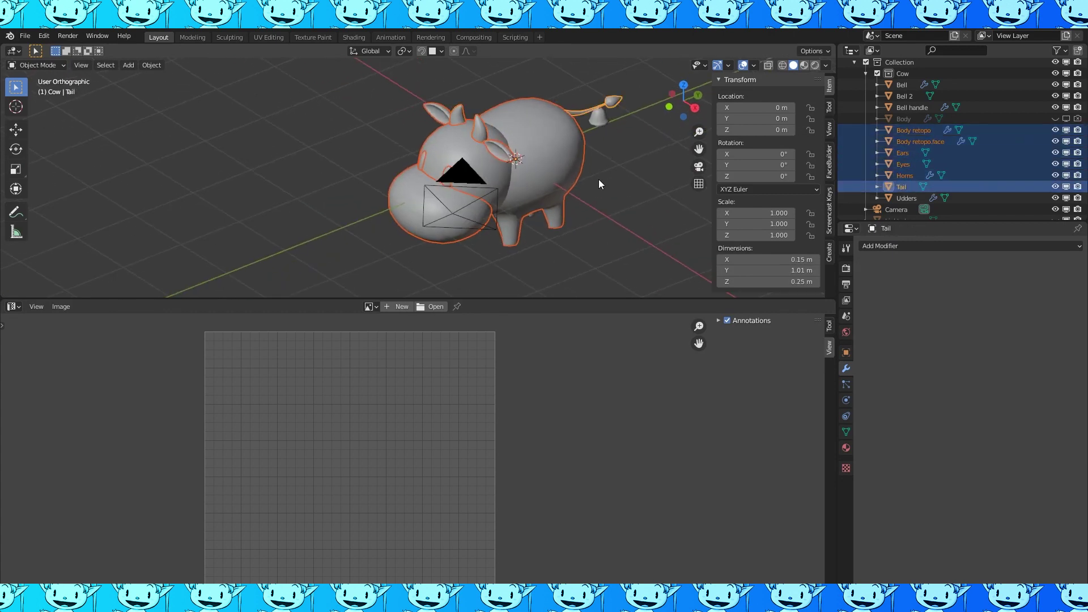
{"action": "middle_click_drag", "start_coordinate": [599, 179], "coordinate": [532, 231]}
{"action": "left_click", "coordinate": [533, 232], "text": "shift"}
{"action": "key", "text": "Tab"}
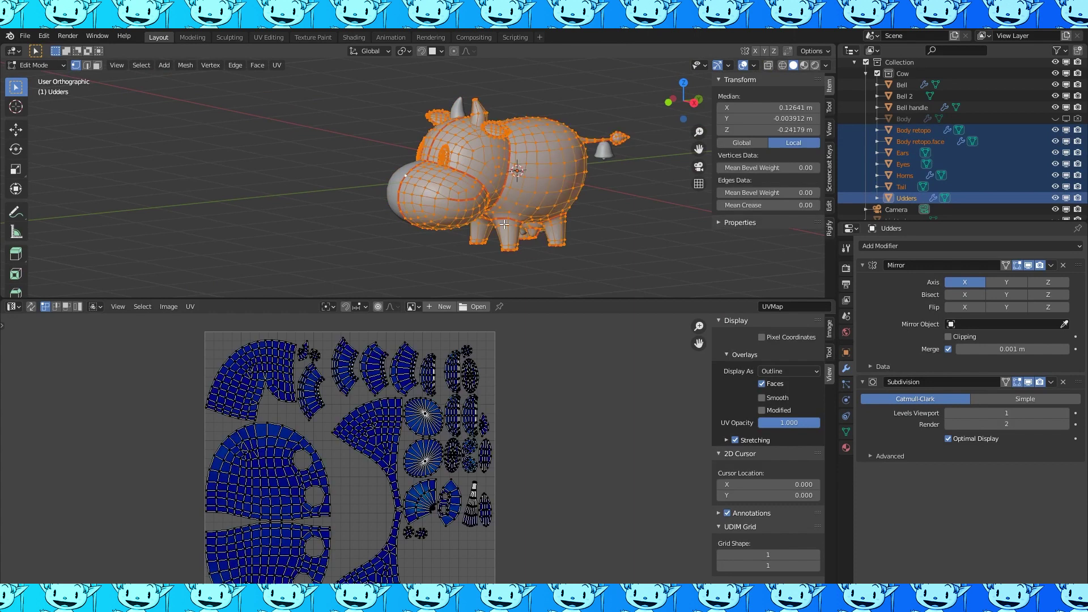
- Unwrap all selected cow parts together into one shared UV layout
{"action": "key", "text": "u"}
{"action": "left_click", "coordinate": [441, 185]}
{"action": "scroll", "coordinate": [399, 458], "scroll_direction": "up", "scroll_amount": 3}
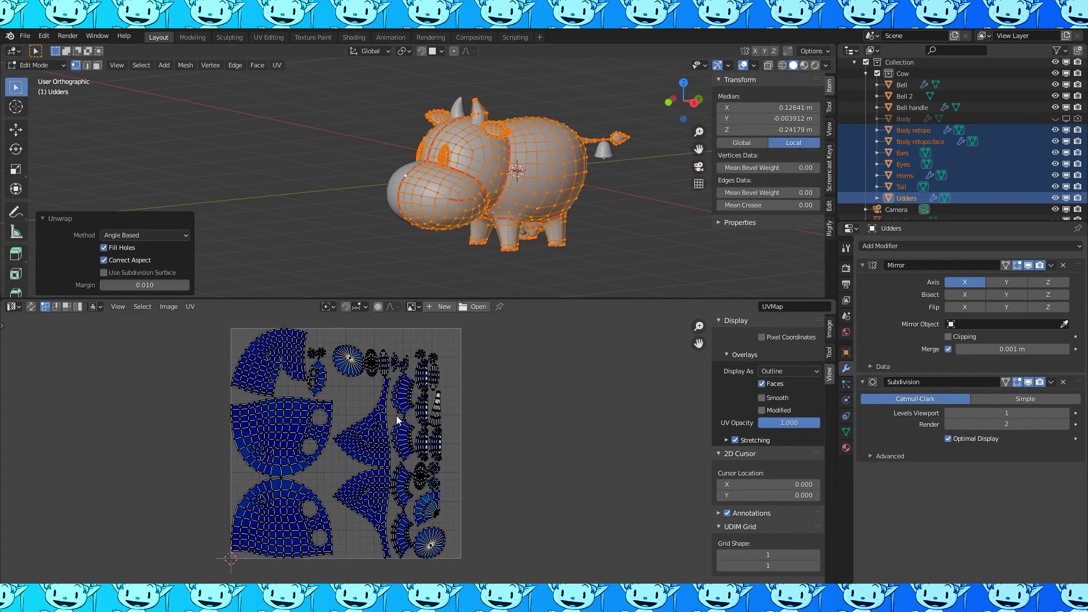
{"action": "scroll", "coordinate": [400, 458], "scroll_direction": "down", "scroll_amount": 2}
{"action": "scroll", "coordinate": [390, 455], "scroll_direction": "up", "scroll_amount": 1}
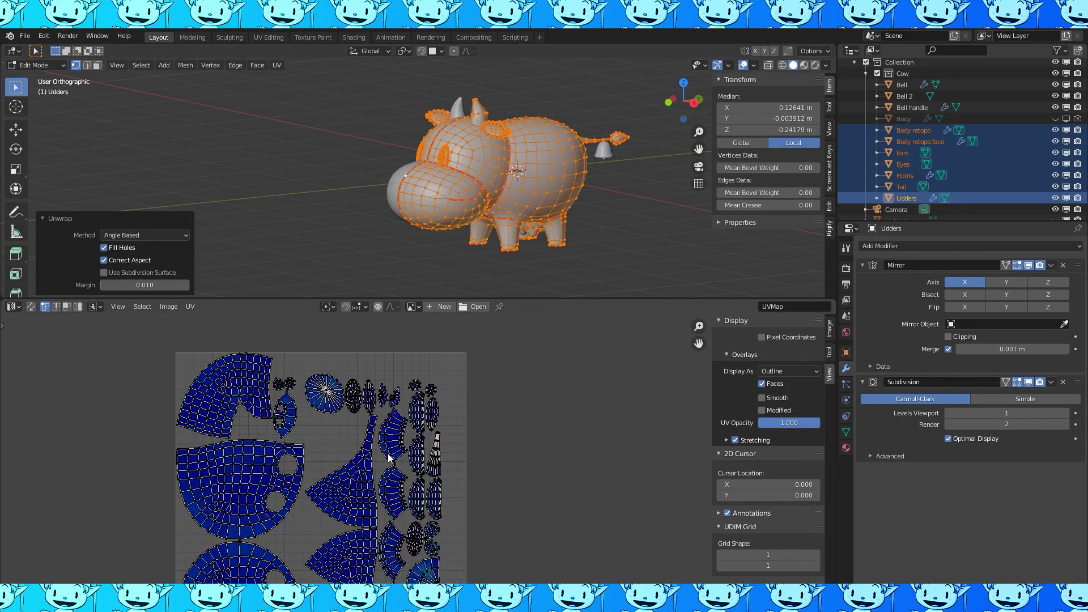
- Enable UV sync selection and select the two round fan-shaped eye islands in face mode, identifying them in wireframe
{"action": "left_click", "coordinate": [31, 307]}
{"action": "left_click", "coordinate": [327, 391]}
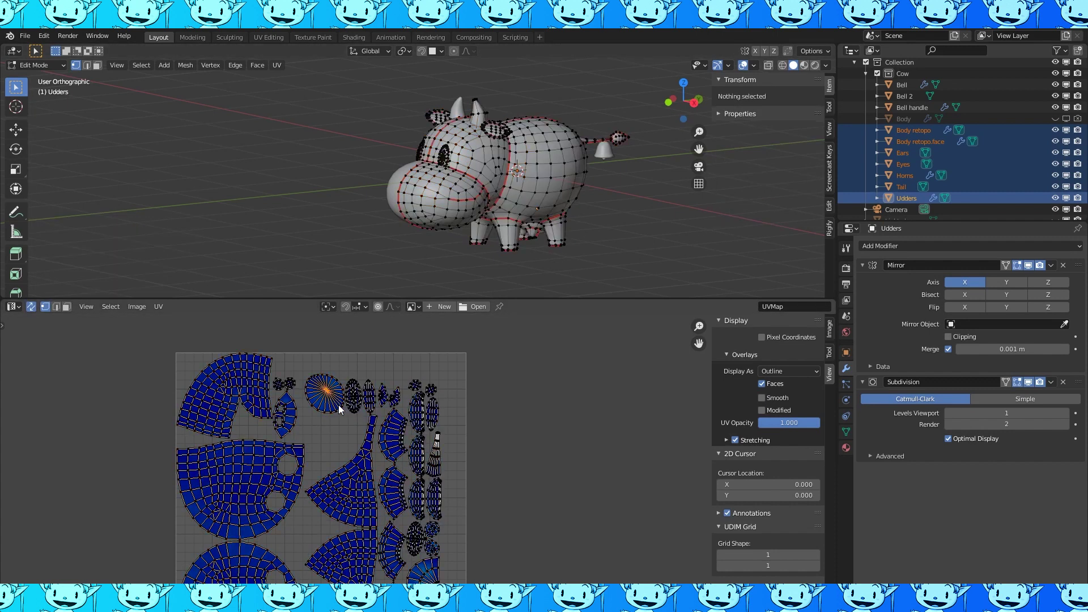
{"action": "key", "text": "shift+z"}
{"action": "middle_click_drag", "start_coordinate": [492, 525], "coordinate": [486, 448]}
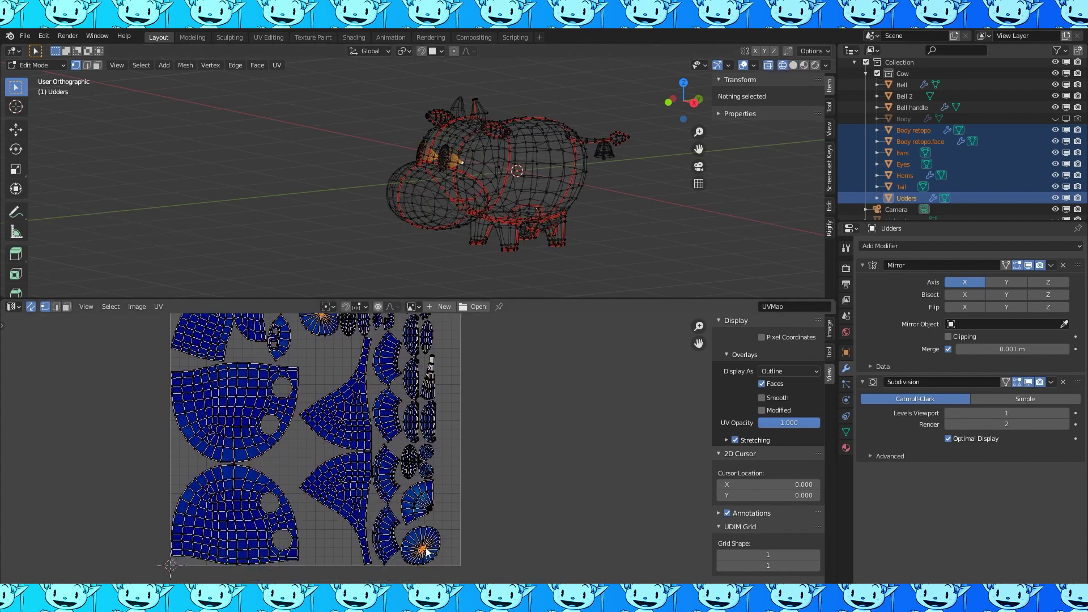
{"action": "left_click", "coordinate": [67, 308]}
{"action": "middle_click_drag", "start_coordinate": [476, 435], "coordinate": [467, 477]}
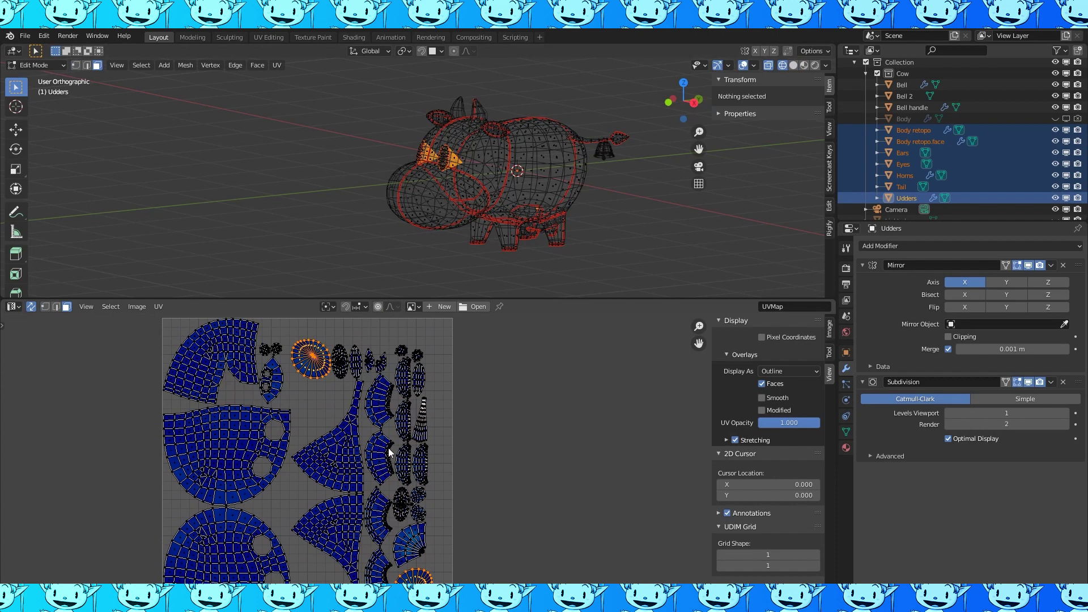
- Scale the two round fan-shaped eye islands down to a tiny size and place them in the UV tile's upper-right corner
{"action": "key", "text": "g"}
{"action": "left_click", "coordinate": [556, 411]}
{"action": "key", "text": "alt+a"}
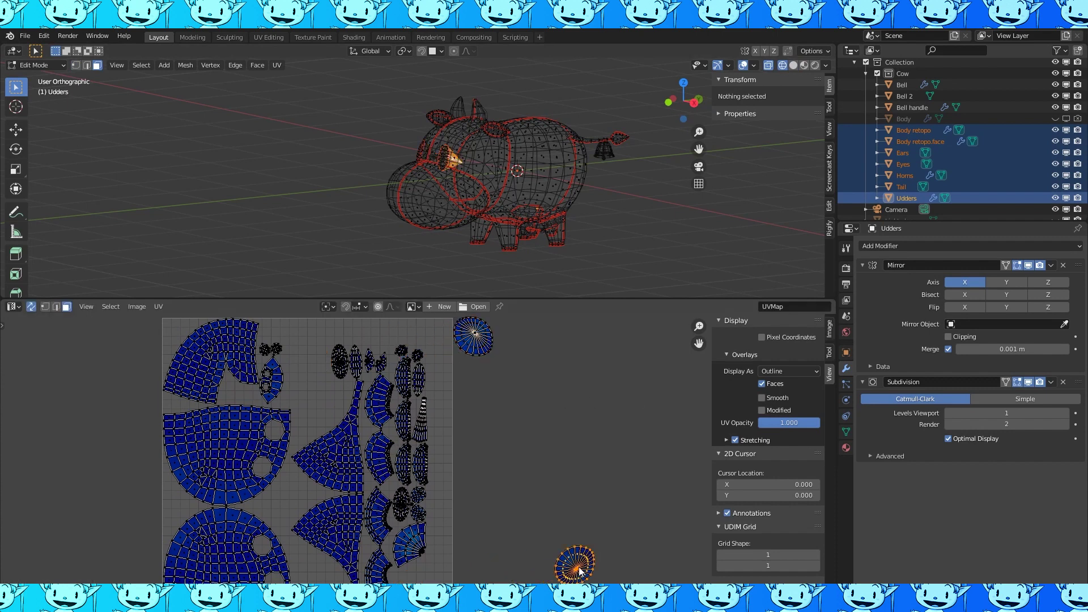
{"action": "left_click_drag", "start_coordinate": [579, 572], "coordinate": [478, 389]}
{"action": "key", "text": "s"}
{"action": "left_click", "coordinate": [476, 353]}
{"action": "key", "text": "g"}
{"action": "left_click", "coordinate": [470, 364]}
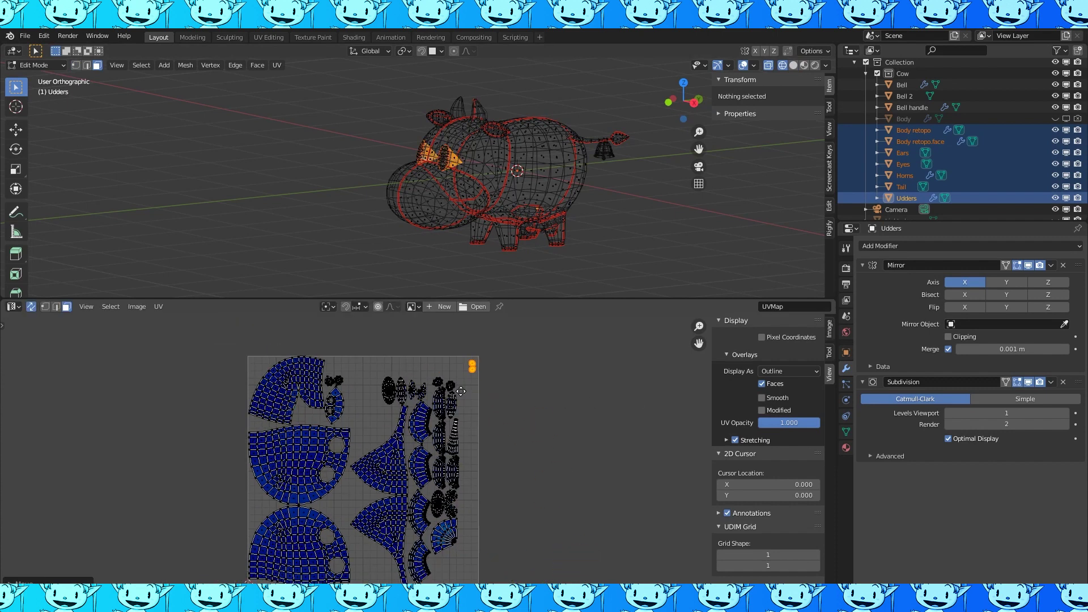
- Move the two oval eye islands side by side into the empty space along the UV tile's upper edge
{"action": "key", "text": "alt+a"}
{"action": "key", "text": "l"}
{"action": "key", "text": "g"}
{"action": "left_click", "coordinate": [351, 352]}
{"action": "key", "text": "l"}
{"action": "key", "text": "g"}
{"action": "left_click", "coordinate": [373, 351]}
{"action": "scroll", "coordinate": [419, 353], "scroll_direction": "up", "scroll_amount": 3}
{"action": "scroll", "coordinate": [417, 368], "scroll_direction": "down", "scroll_amount": 4}
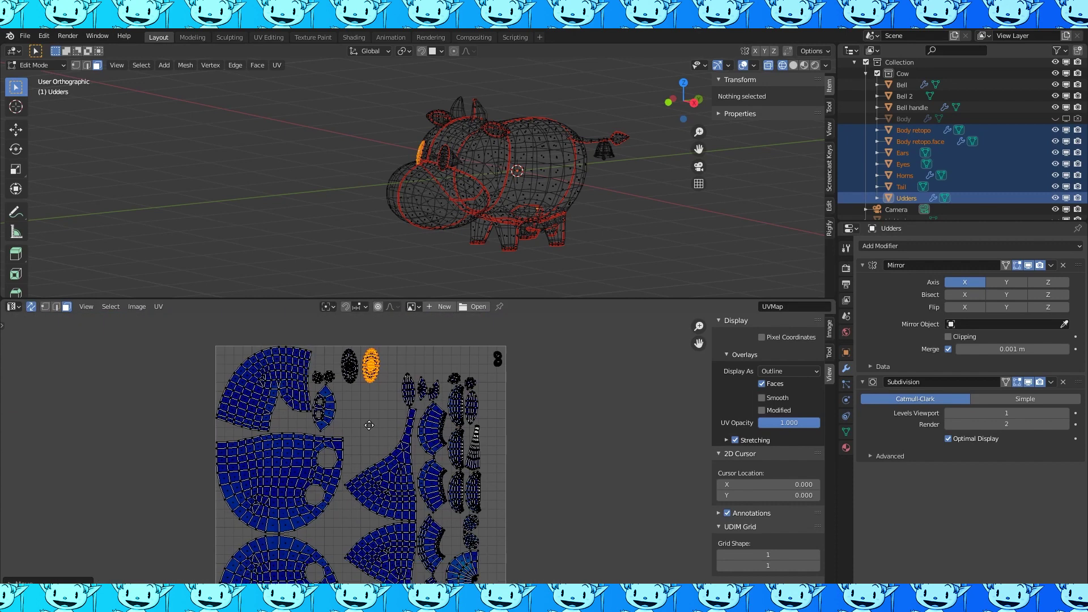
{"action": "key", "text": "alt+a"}
{"action": "key", "text": "l"}
{"action": "key", "text": "s"}
{"action": "key", "text": "Escape"}
{"action": "key", "text": "r"}
{"action": "key", "text": "Escape"}
- Return to Object Mode and examine the cow's body and muzzle up close in rendered shading
{"action": "middle_click_drag", "start_coordinate": [402, 431], "coordinate": [396, 447]}
{"action": "left_click", "coordinate": [792, 67]}
{"action": "key", "text": "Tab"}
{"action": "key", "text": "Tab"}
{"action": "key", "text": "a"}
{"action": "mouse_move", "coordinate": [547, 209]}
{"action": "middle_mouse_down"}
{"action": "mouse_move", "coordinate": [597, 231]}
{"action": "mouse_move", "coordinate": [504, 224]}
{"action": "mouse_move", "coordinate": [610, 236]}
{"action": "middle_mouse_up"}
{"action": "key", "text": "Tab"}
{"action": "left_click", "coordinate": [815, 67]}
{"action": "middle_click_drag", "start_coordinate": [563, 203], "coordinate": [589, 257]}
{"action": "scroll", "coordinate": [588, 258], "scroll_direction": "up", "scroll_amount": 6}
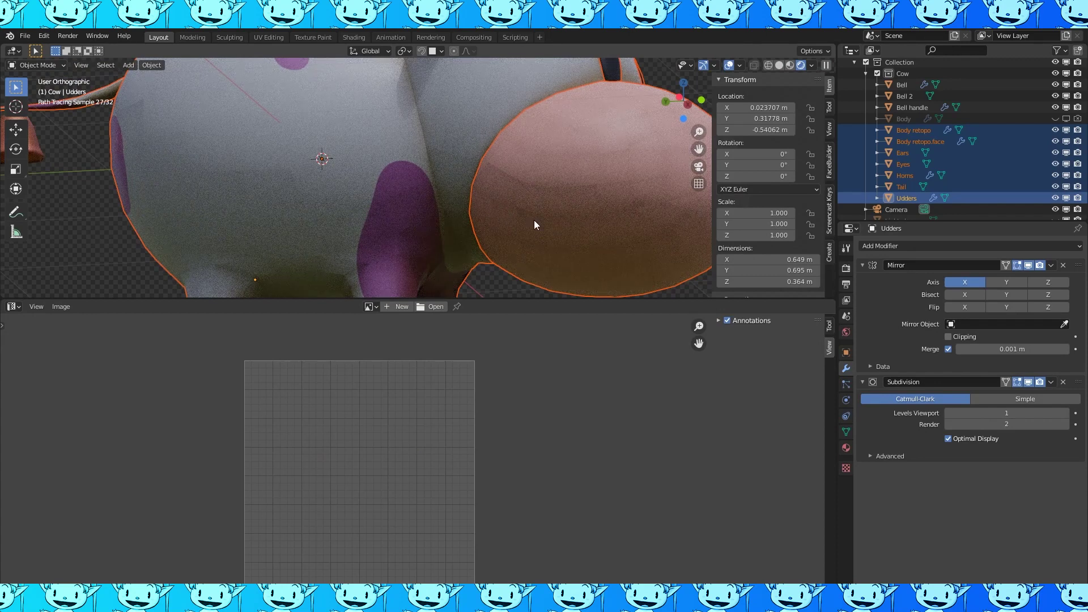
{"action": "scroll", "coordinate": [650, 234], "scroll_direction": "down", "scroll_amount": 2}
{"action": "middle_click_drag", "start_coordinate": [629, 219], "coordinate": [577, 222]}
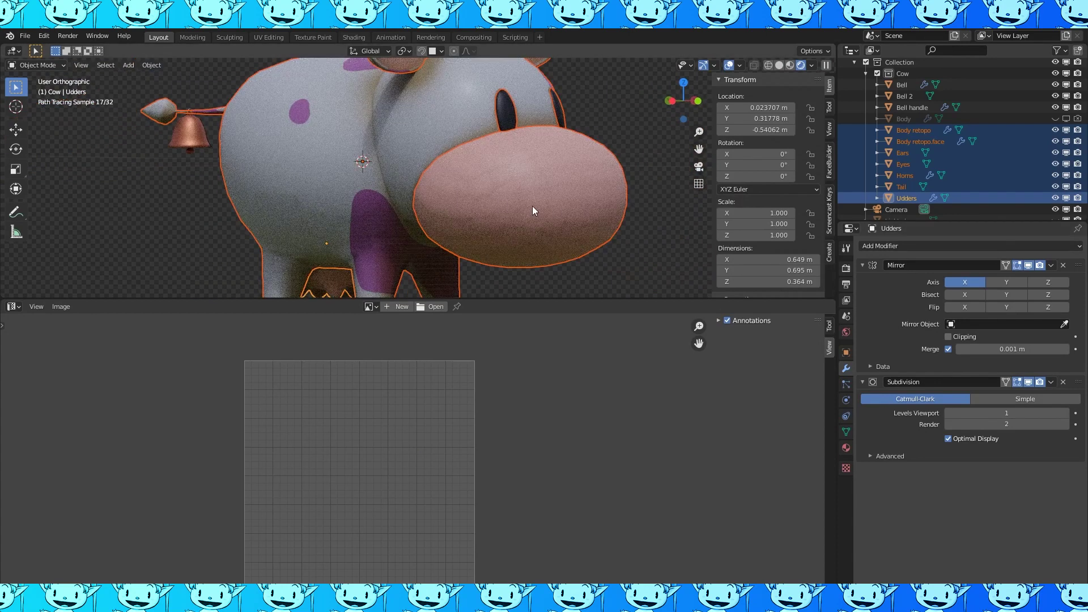
- Switch to solid shading and apply the Mirror modifier of the muzzle object Body retopo.face
{"action": "left_click", "coordinate": [506, 202]}
{"action": "scroll", "coordinate": [506, 202], "scroll_direction": "down", "scroll_amount": 2}
{"action": "left_click", "coordinate": [779, 65]}
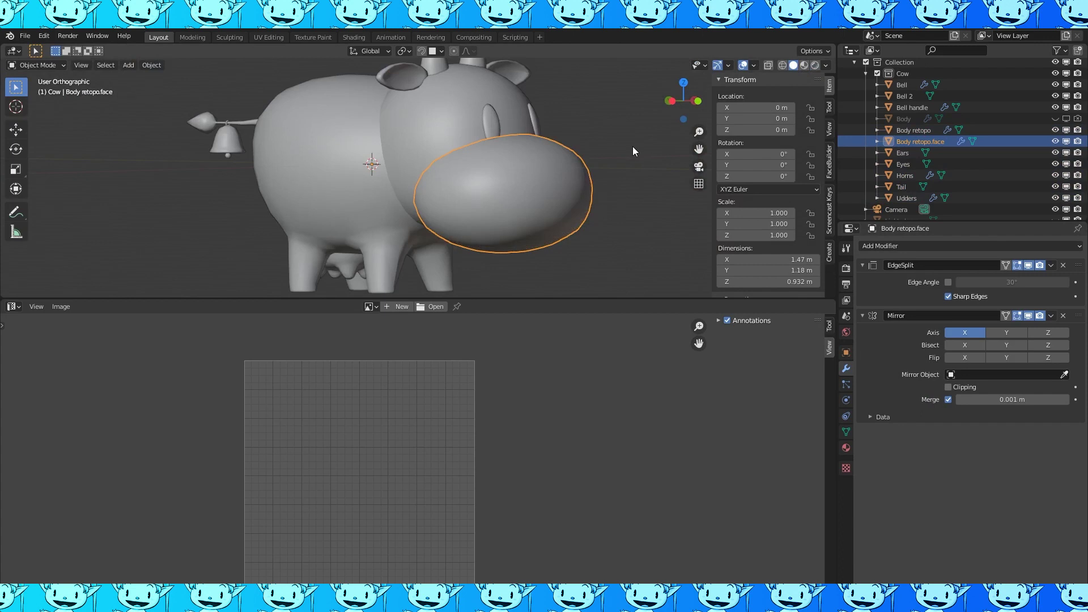
{"action": "middle_click_drag", "start_coordinate": [633, 146], "coordinate": [511, 108]}
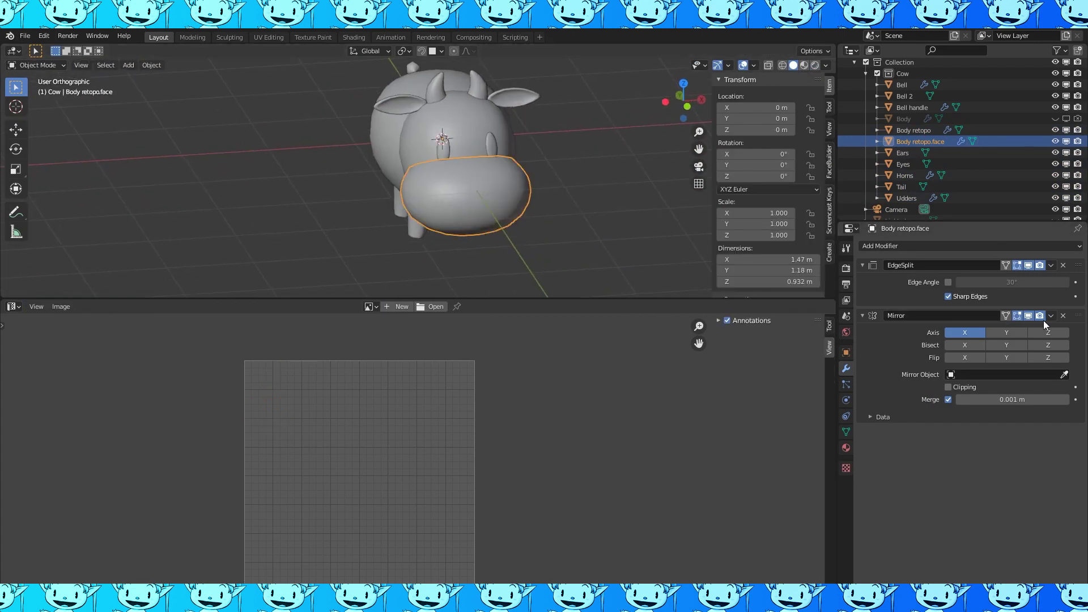
{"action": "left_click", "coordinate": [1047, 316]}
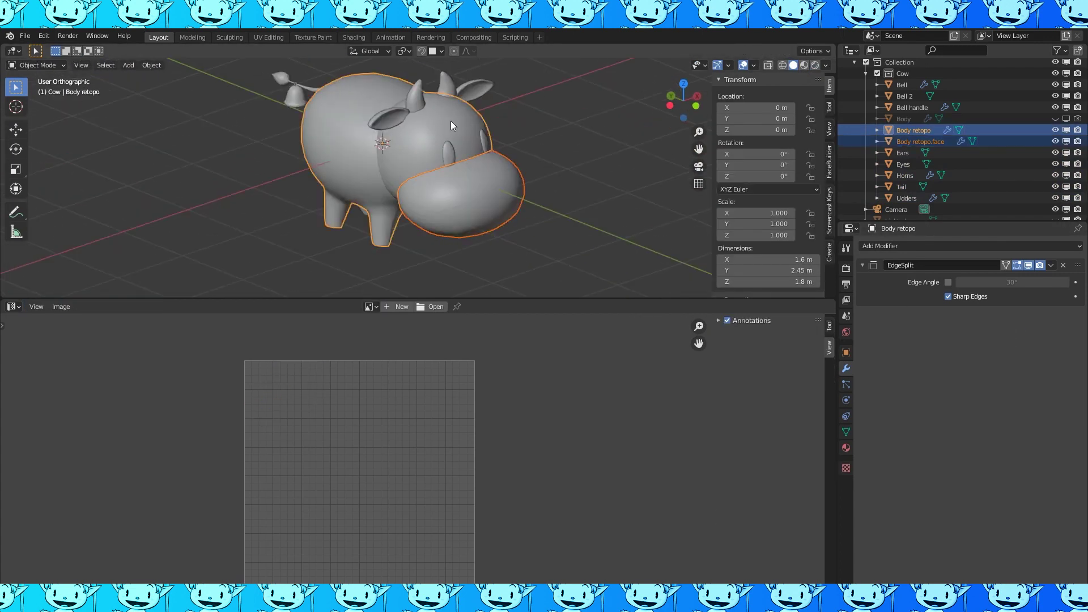
- Join the muzzle into the Body retopo object and check the joined mesh and its UVs in Edit Mode
{"action": "key", "text": "ctrl+j"}
{"action": "key", "text": "Tab"}
{"action": "scroll", "coordinate": [425, 395], "scroll_direction": "down", "scroll_amount": 1}
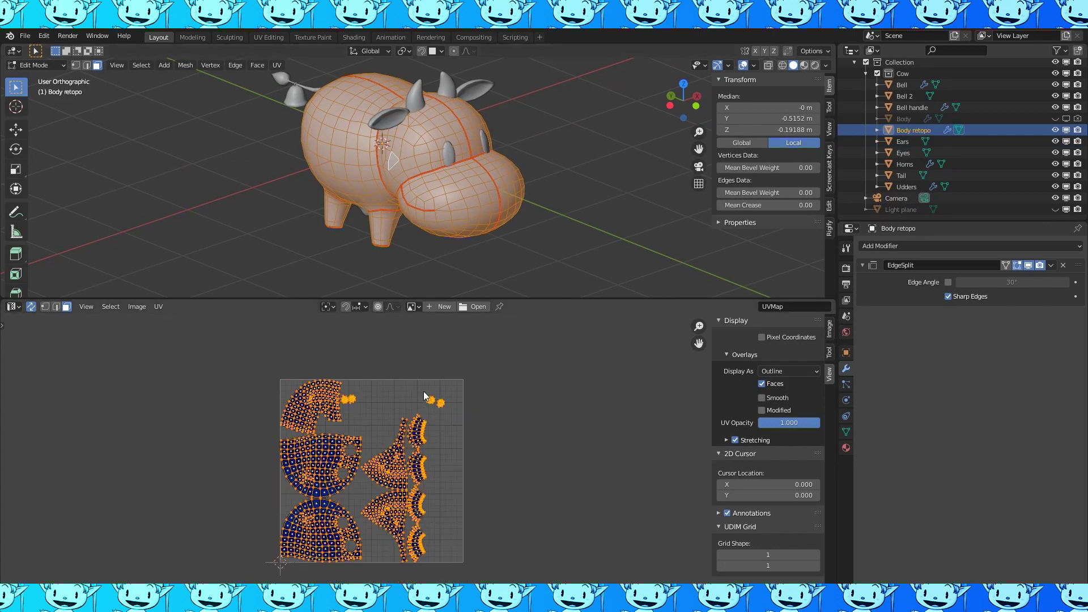
{"action": "scroll", "coordinate": [425, 395], "scroll_direction": "up", "scroll_amount": 2}
{"action": "middle_click_drag", "start_coordinate": [567, 255], "coordinate": [527, 233]}
{"action": "key", "text": "Tab"}
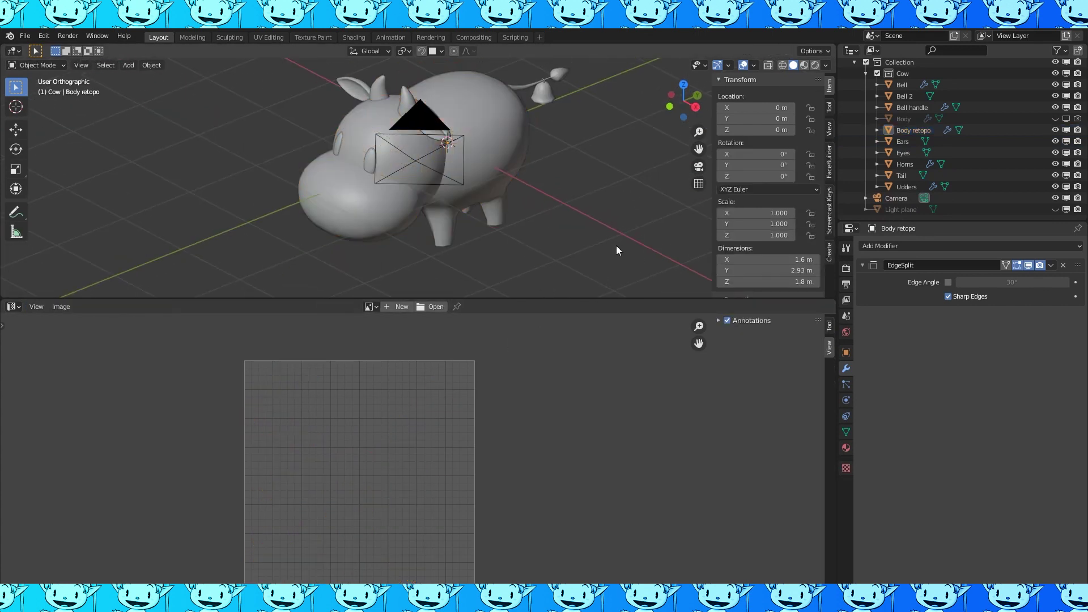
- Add a Subdivision Surface modifier to the joined Body retopo object
{"action": "middle_click_drag", "start_coordinate": [618, 250], "coordinate": [646, 244]}
{"action": "key", "text": "Tab"}
{"action": "middle_click_drag", "start_coordinate": [372, 224], "coordinate": [397, 220]}
{"action": "middle_click_drag", "start_coordinate": [535, 209], "coordinate": [635, 199]}
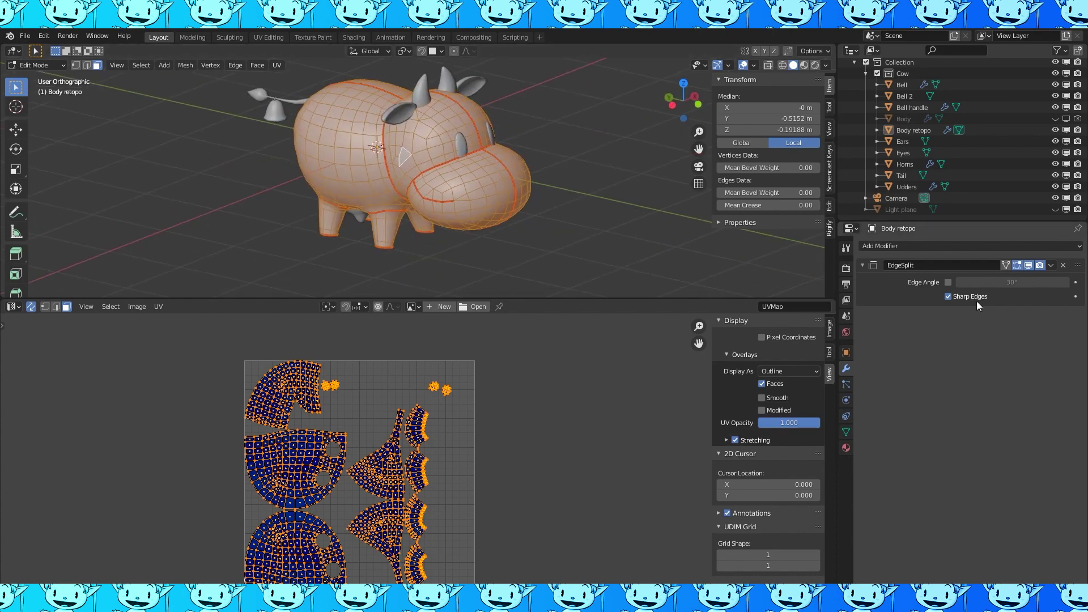
{"action": "left_click", "coordinate": [1025, 246]}
{"action": "left_click", "coordinate": [893, 430]}
- Switch to rendered shading and set the Cycles bake type to Diffuse with only the Color contribution enabled
{"action": "key", "text": "Tab"}
{"action": "key", "text": "z"}
{"action": "left_click", "coordinate": [585, 188]}
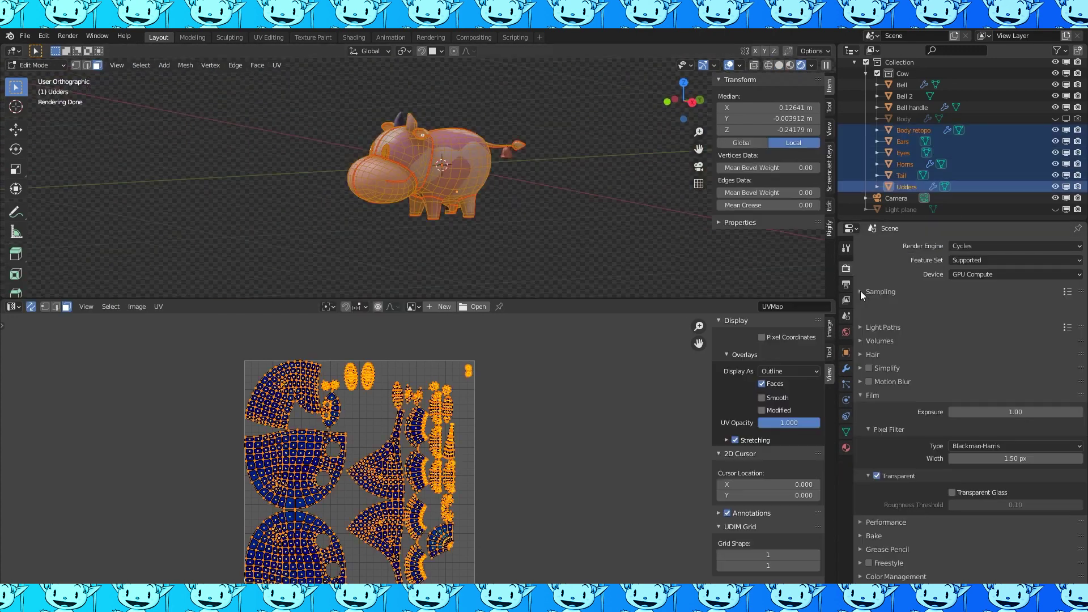
{"action": "left_click", "coordinate": [861, 401]}
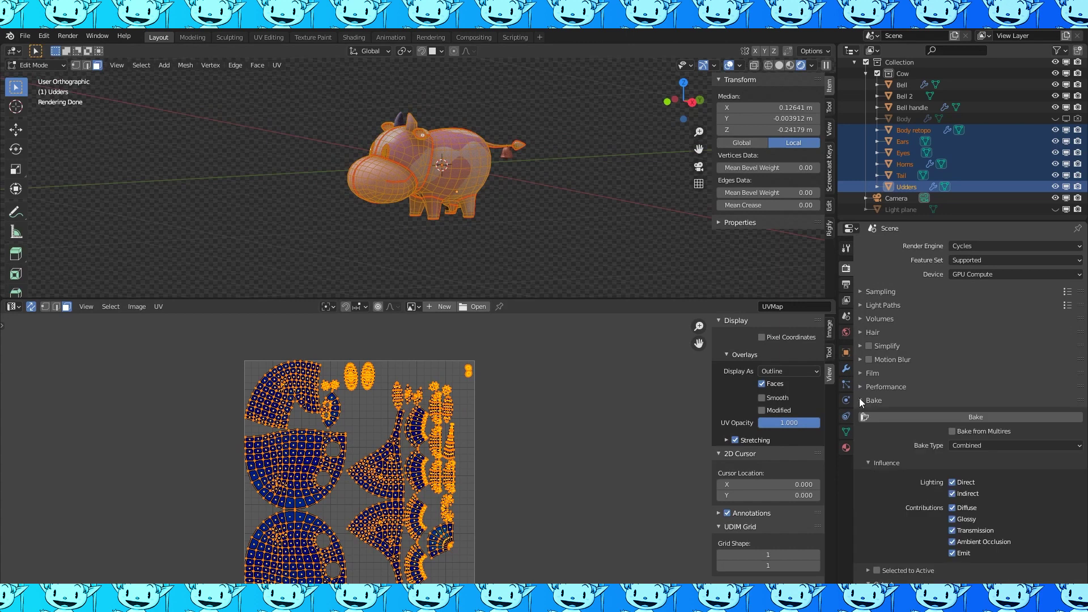
{"action": "left_click", "coordinate": [1021, 445]}
{"action": "left_click", "coordinate": [973, 334]}
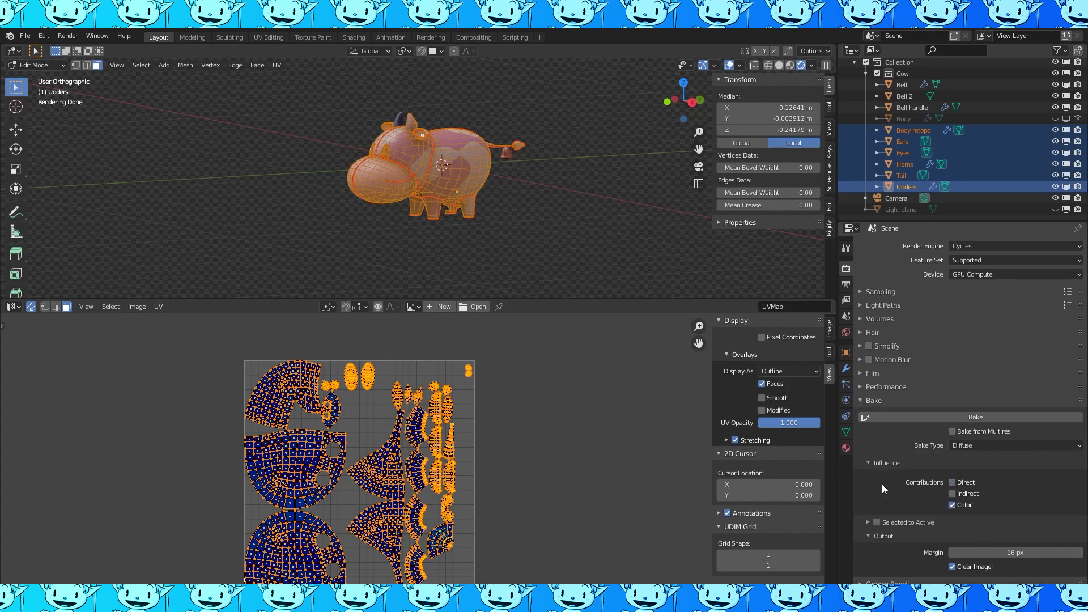
- Show the body's Cow skin material in the Shader Editor and add an Image Texture node below its existing nodes
{"action": "left_click", "coordinate": [13, 307]}
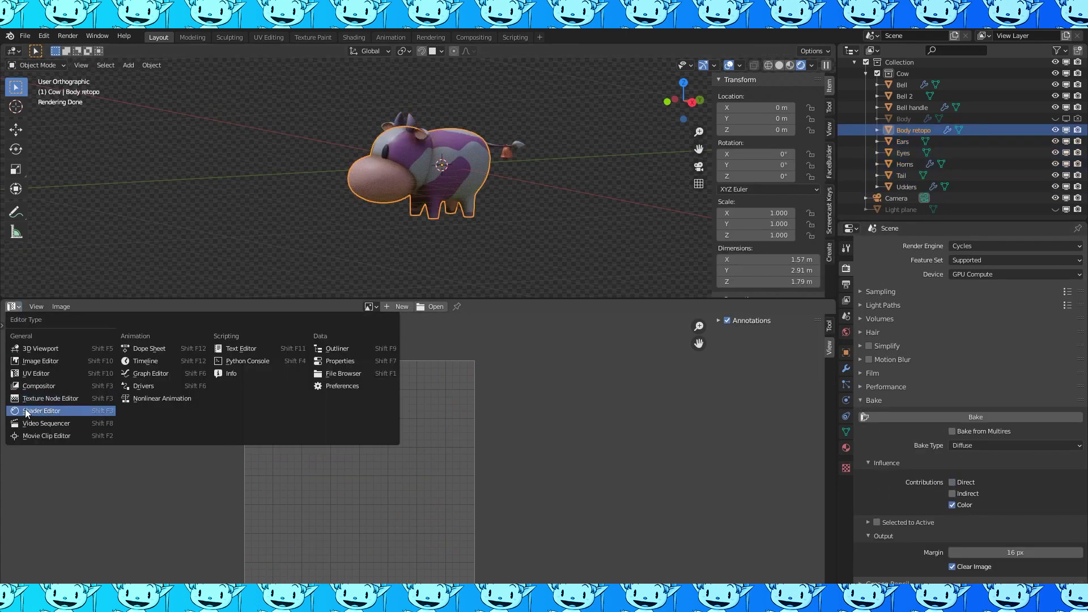
{"action": "left_click", "coordinate": [26, 412]}
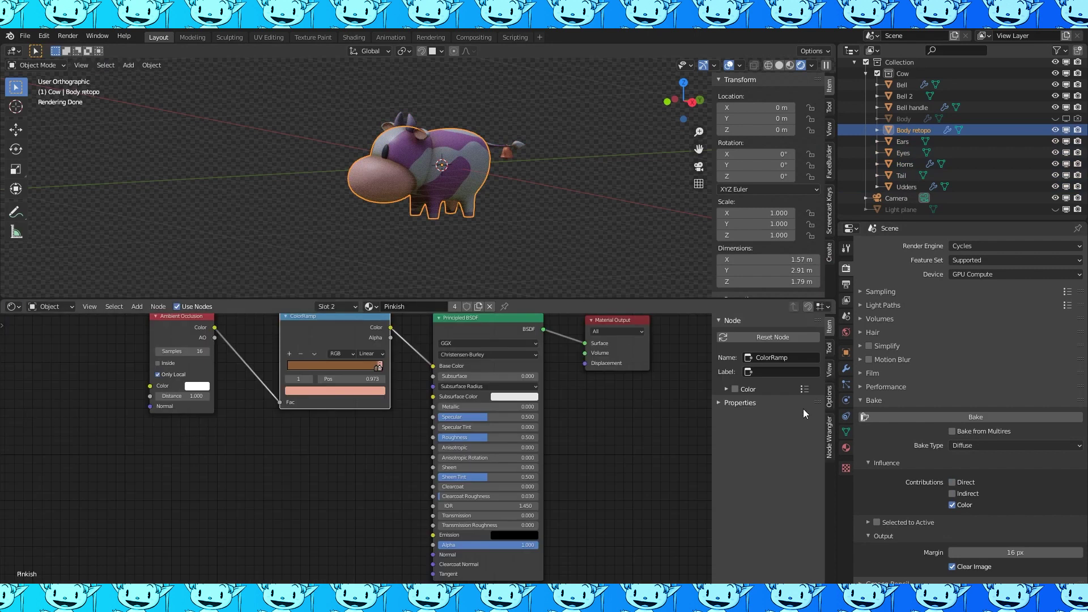
{"action": "left_click", "coordinate": [846, 448]}
{"action": "left_click", "coordinate": [900, 248]}
{"action": "key", "text": "shift+a"}
{"action": "mouse_move", "coordinate": [195, 500]}
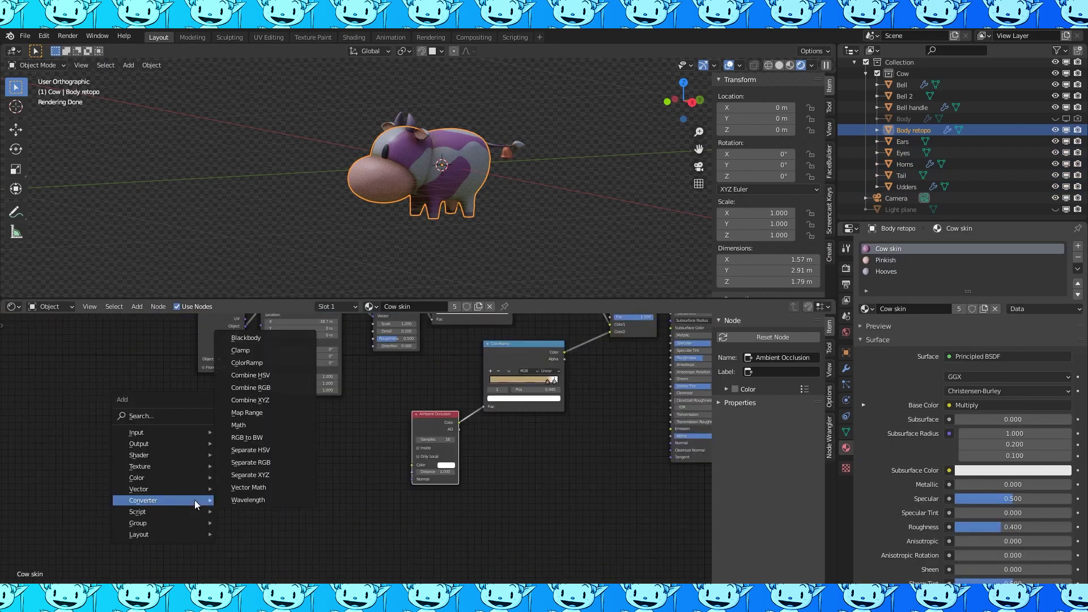
{"action": "mouse_move", "coordinate": [145, 466]}
{"action": "left_click", "coordinate": [248, 366]}
{"action": "left_click", "coordinate": [267, 481]}
- Create a new 2048 × 2048 px image named Cow Texture 02 in the Image Texture node
{"action": "left_click", "coordinate": [276, 492]}
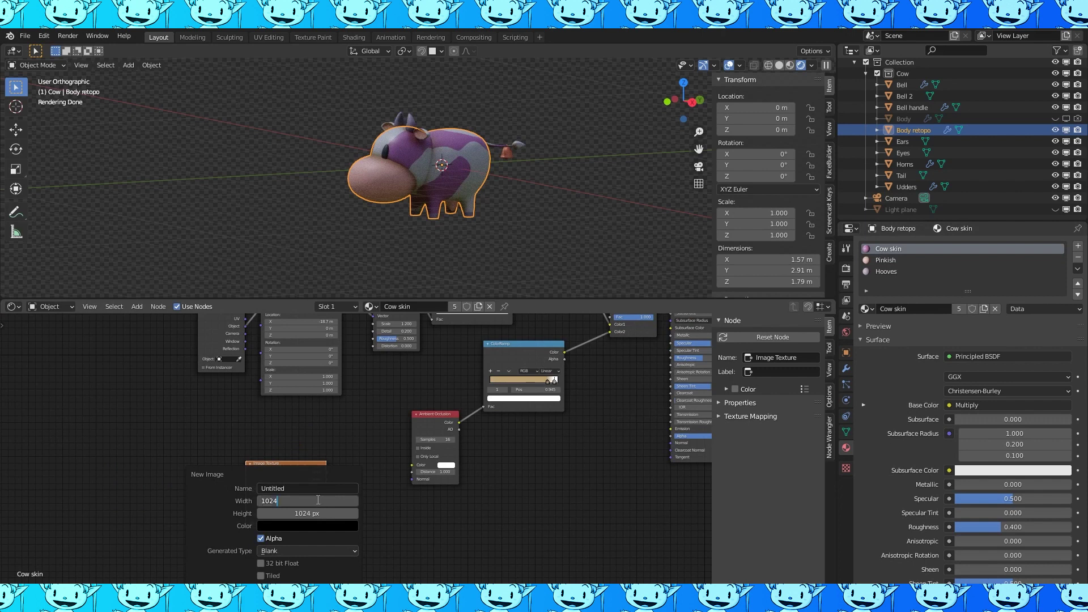
{"action": "key", "text": "Return"}
{"action": "left_click", "coordinate": [295, 491]}
{"action": "type", "text": "Cow Texture"}
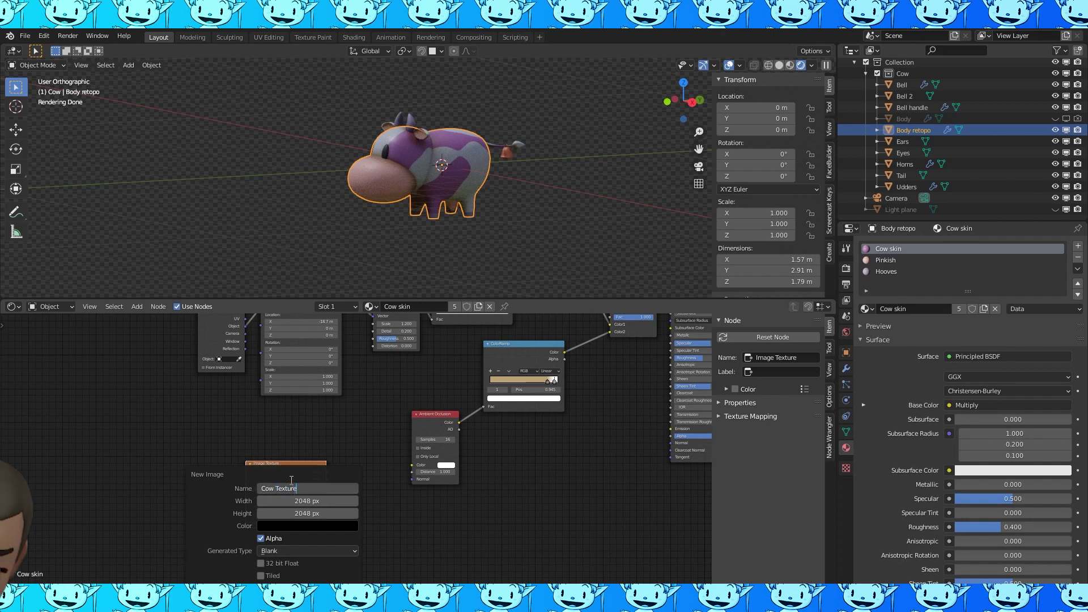
{"action": "type", "text": " 02"}
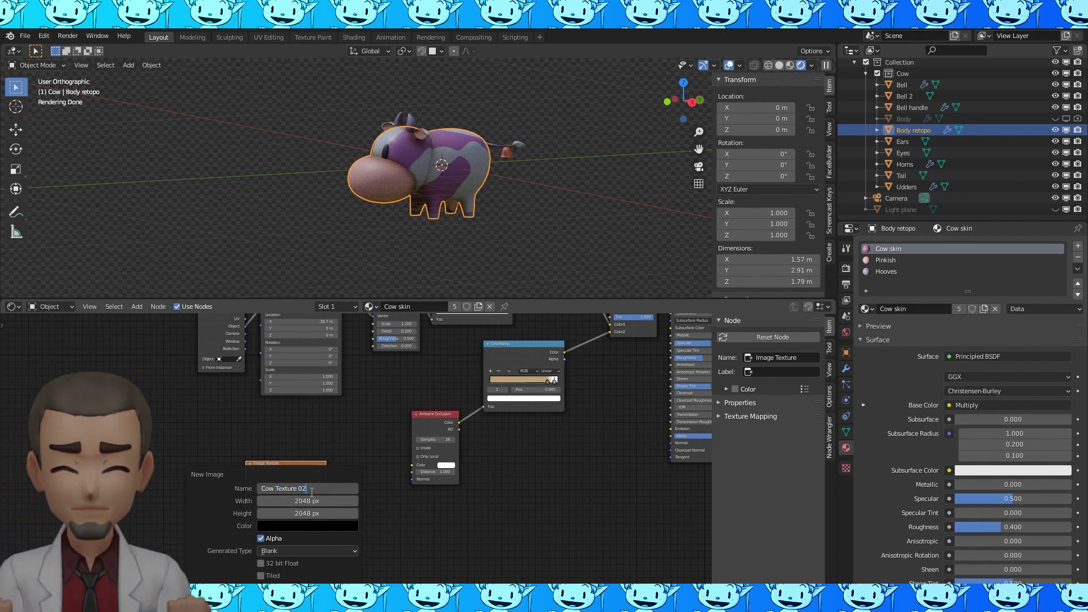
{"action": "key", "text": "Return"}
- Copy the Cow Texture 02 node into the Pinkish material and place it beside that material's nodes
{"action": "scroll", "coordinate": [308, 496], "scroll_direction": "up", "scroll_amount": 2}
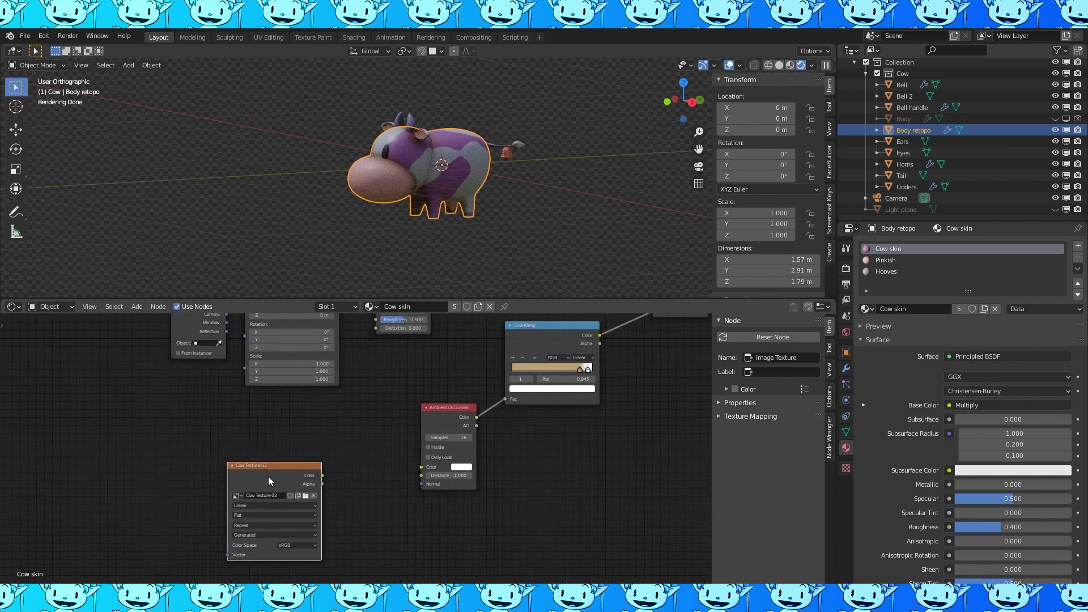
{"action": "key", "text": "ctrl+c"}
{"action": "left_click", "coordinate": [934, 261]}
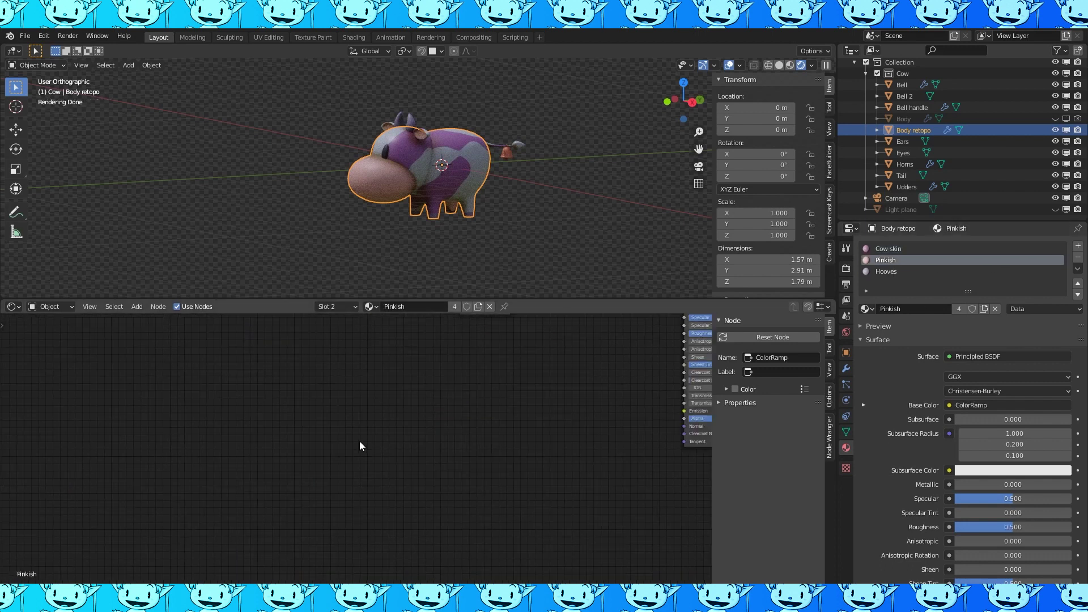
{"action": "scroll", "coordinate": [380, 448], "scroll_direction": "down", "scroll_amount": 3}
{"action": "key", "text": "ctrl+v"}
{"action": "left_click_drag", "start_coordinate": [301, 462], "coordinate": [460, 413]}
- Paste the Cow Texture 02 node into the Hooves material and place it below the Ambient Occlusion node
{"action": "left_click", "coordinate": [907, 272]}
{"action": "key", "text": "ctrl+v"}
{"action": "left_click_drag", "start_coordinate": [300, 461], "coordinate": [497, 430]}
{"action": "middle_click_drag", "start_coordinate": [551, 422], "coordinate": [508, 439]}
- Paste the Cow Texture 02 node into the eyes' Black material and switch the viewport to material preview
{"action": "left_click", "coordinate": [867, 310]}
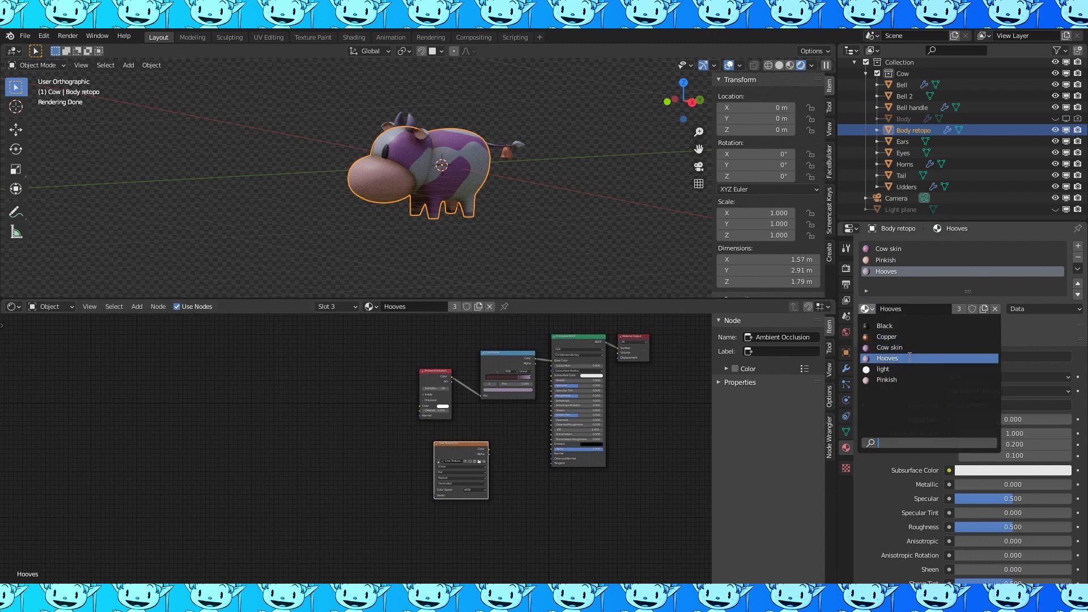
{"action": "left_click", "coordinate": [380, 152]}
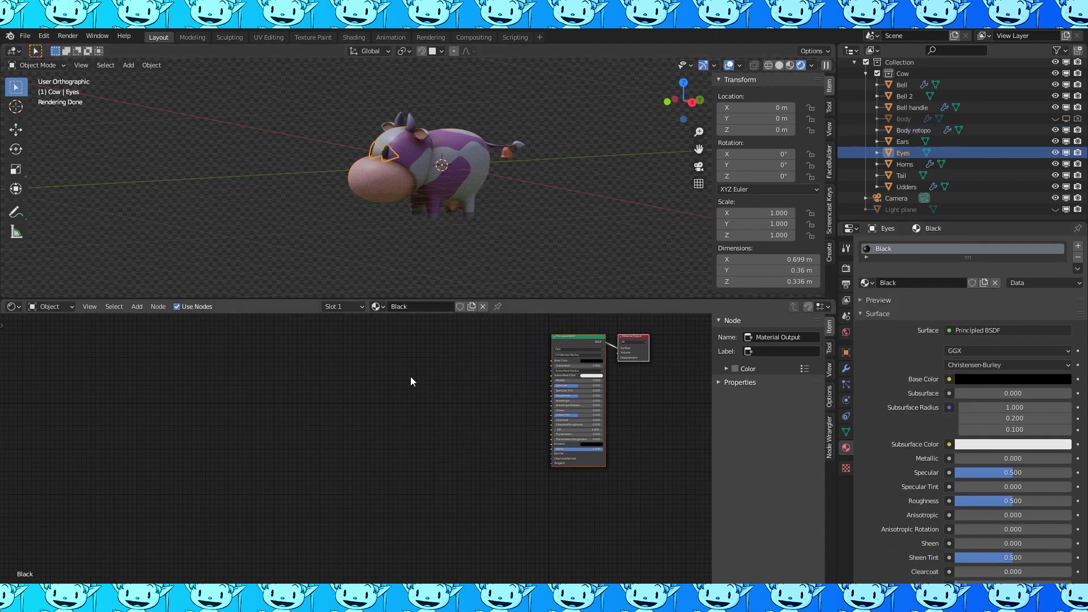
{"action": "key", "text": "ctrl+v"}
{"action": "left_click_drag", "start_coordinate": [265, 485], "coordinate": [457, 431]}
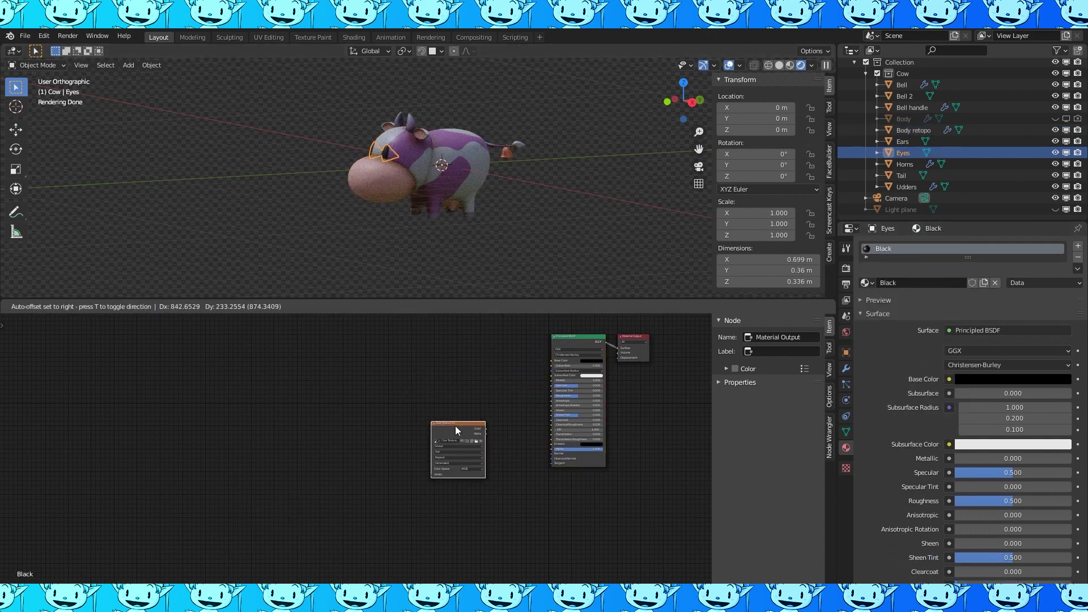
{"action": "left_click", "coordinate": [790, 67]}
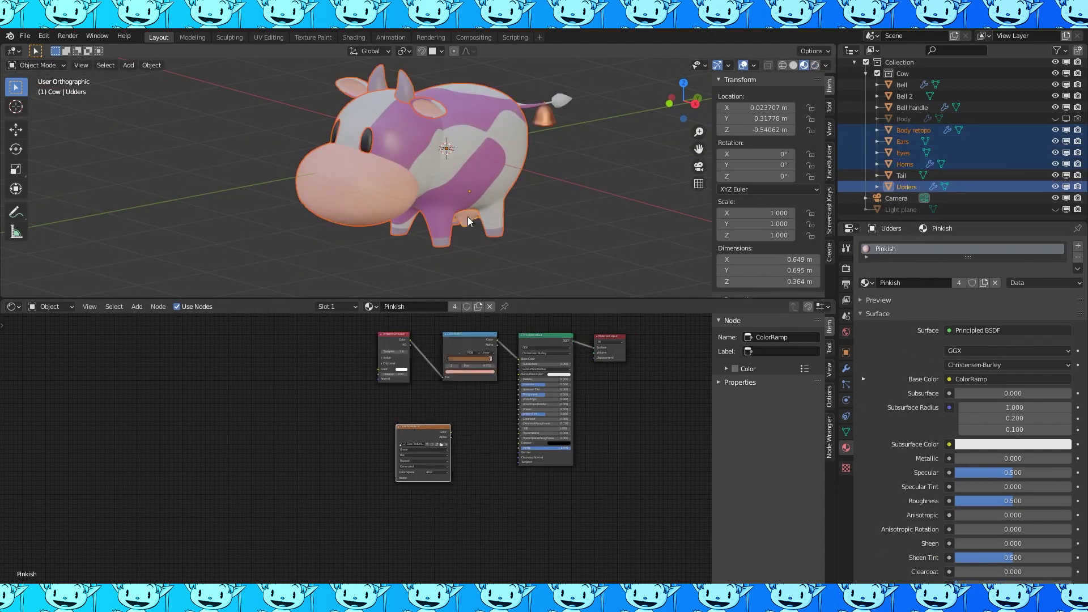
- Bake the selected cow parts' diffuse colour into Cow Texture 02 with a 4 px margin and save the image
{"action": "key", "text": "Tab"}
{"action": "key", "text": "shift+F10"}
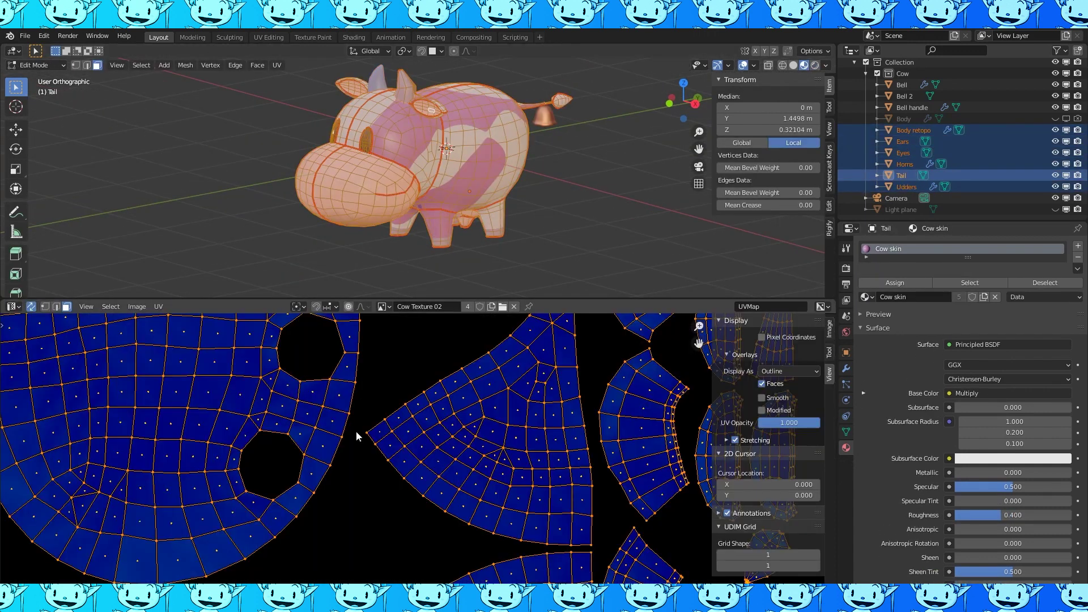
{"action": "key", "text": "Home"}
{"action": "left_click", "coordinate": [846, 264]}
{"action": "key", "text": "Tab"}
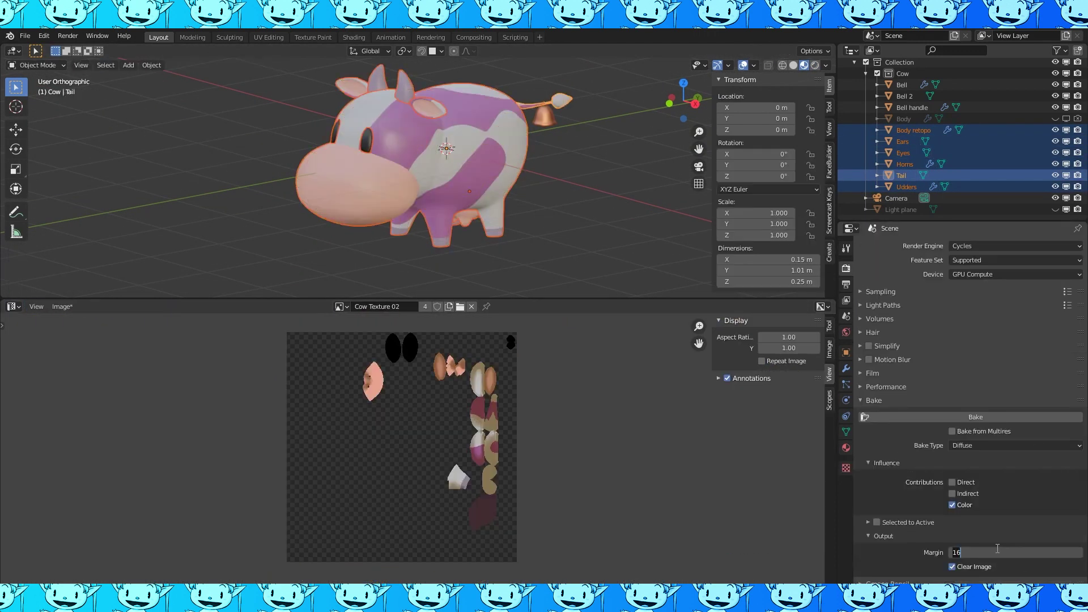
{"action": "scroll", "coordinate": [907, 493], "scroll_direction": "down", "scroll_amount": 1}
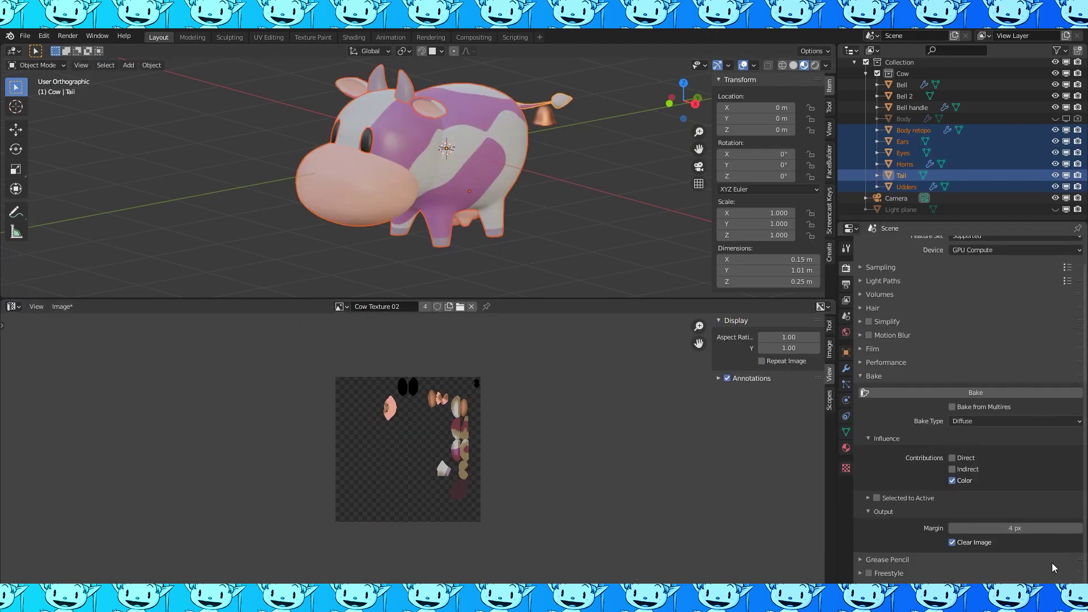
{"action": "left_click", "coordinate": [976, 392]}
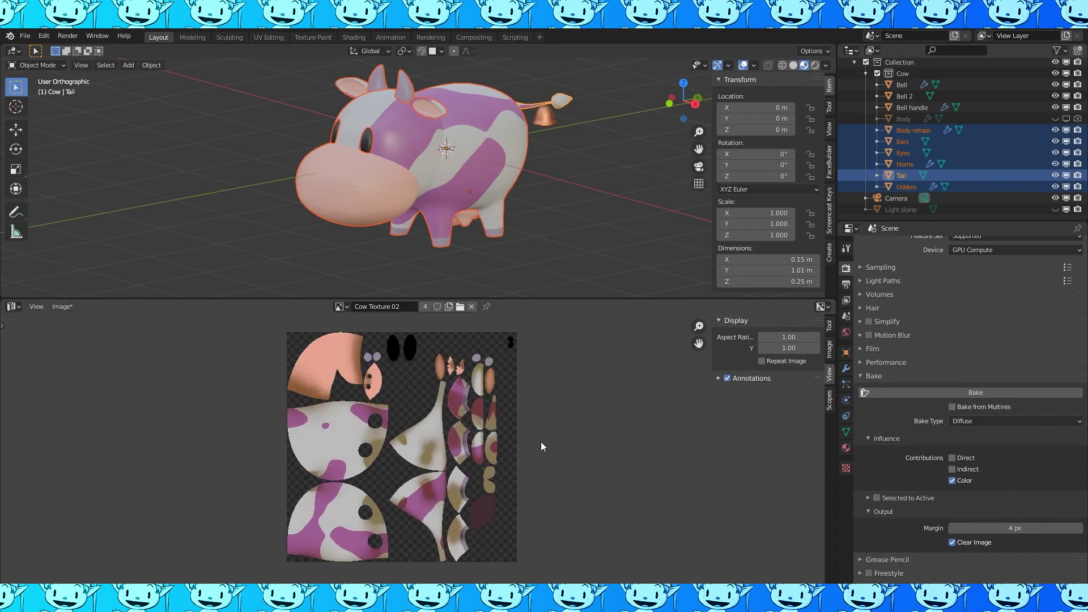
{"action": "left_click", "coordinate": [62, 307]}
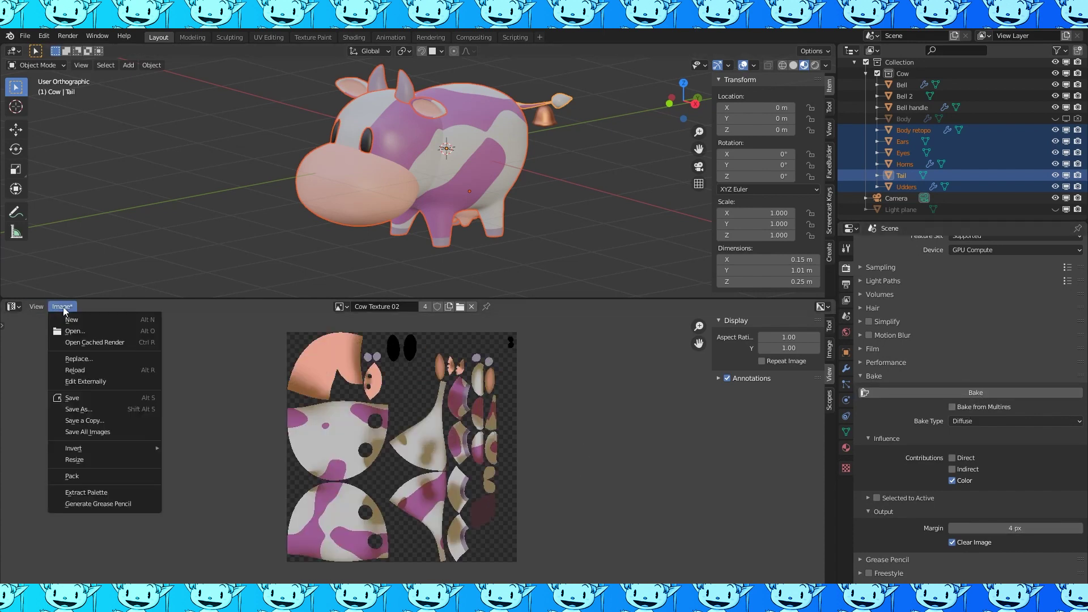
{"action": "left_click", "coordinate": [72, 398]}
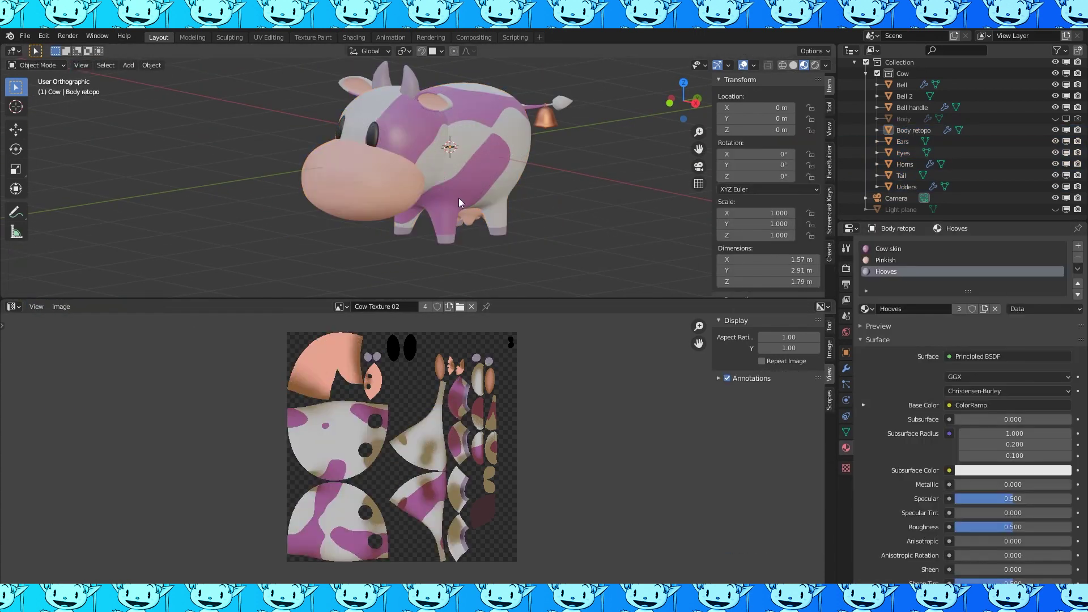
- Remove the existing material slots from the horns, ears and eyes
{"action": "left_click", "coordinate": [402, 77]}
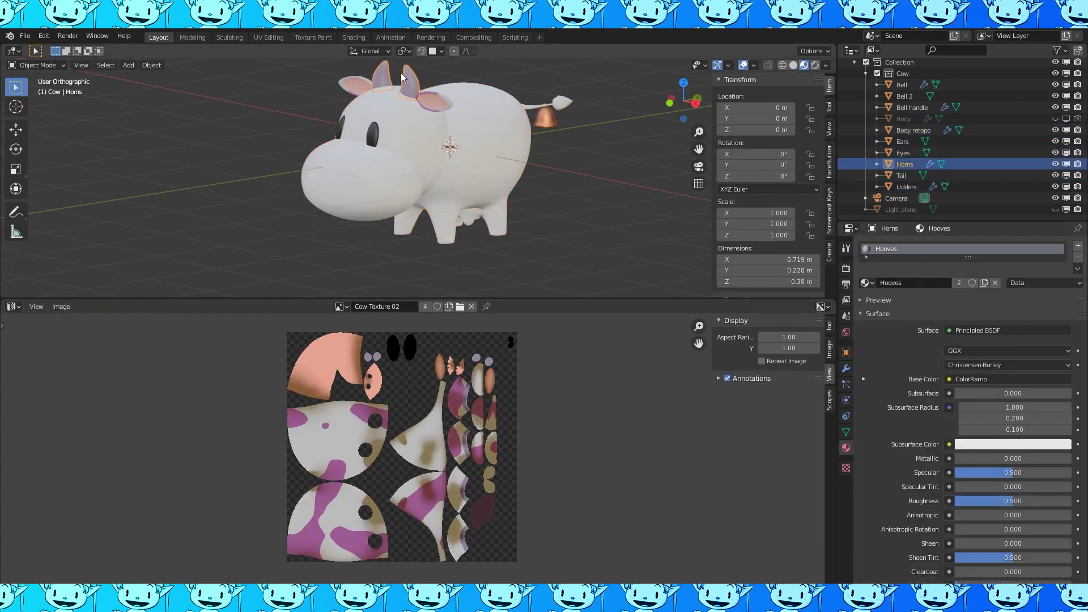
{"action": "left_click", "coordinate": [1078, 257]}
{"action": "left_click", "coordinate": [435, 102]}
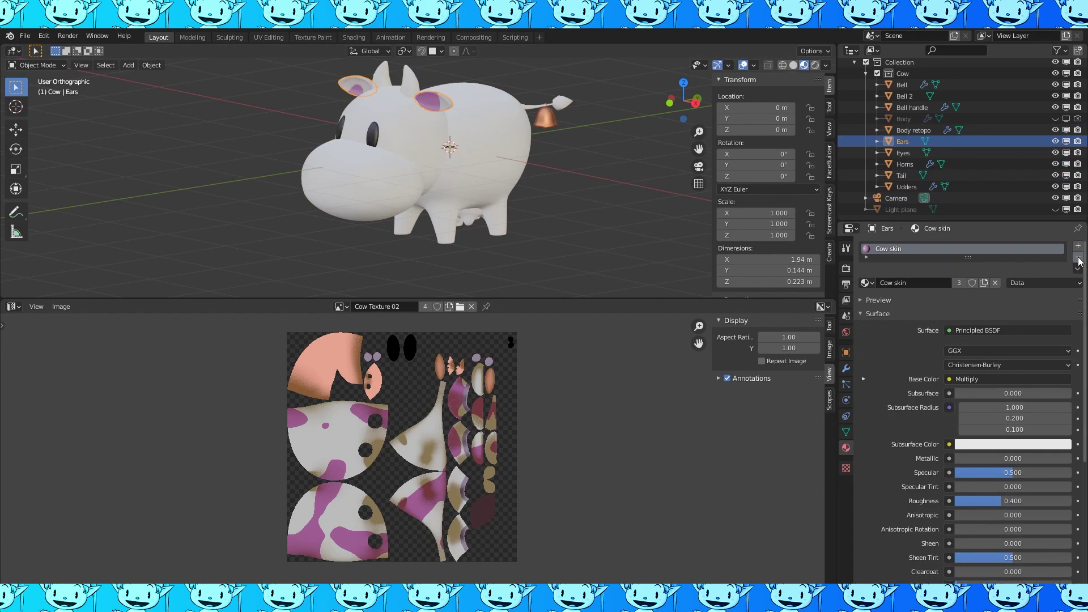
{"action": "left_click", "coordinate": [1078, 257]}
{"action": "left_click", "coordinate": [373, 134]}
{"action": "left_click", "coordinate": [1078, 258]}
- Open the Shader Editor and create a new material named Cow Texture on the eyes
{"action": "left_click", "coordinate": [14, 306]}
{"action": "left_click", "coordinate": [63, 411]}
{"action": "left_click", "coordinate": [939, 284]}
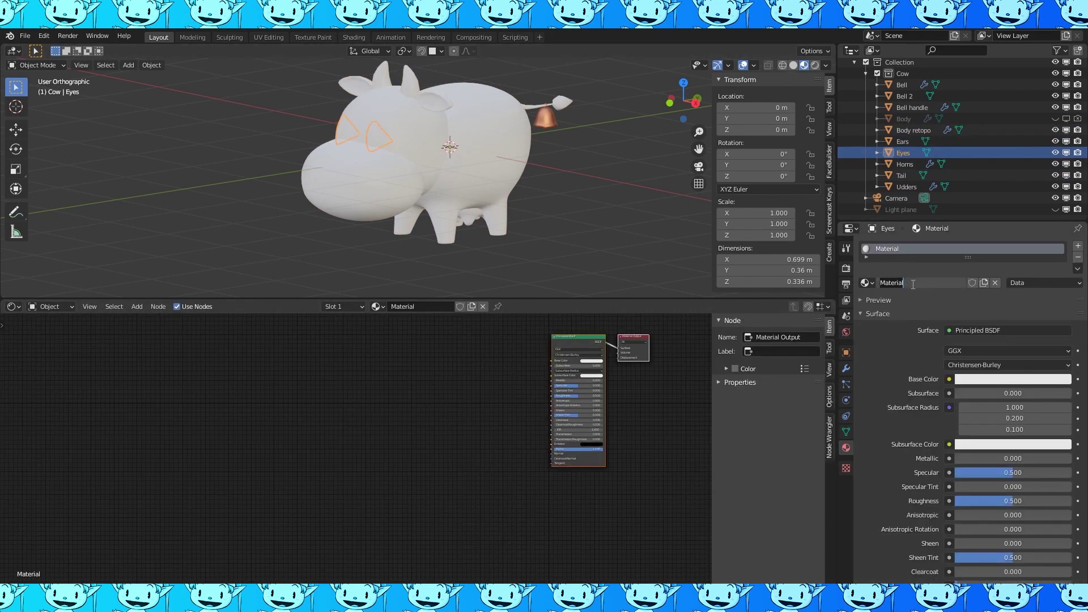
{"action": "key", "text": "Return"}
- Add an Image Texture node using Cow Texture 02 and connect its Color to the Principled BSDF's Base Color
{"action": "middle_click_drag", "start_coordinate": [431, 436], "coordinate": [370, 488]}
{"action": "scroll", "coordinate": [368, 443], "scroll_direction": "up", "scroll_amount": 4}
{"action": "key", "text": "shift+a"}
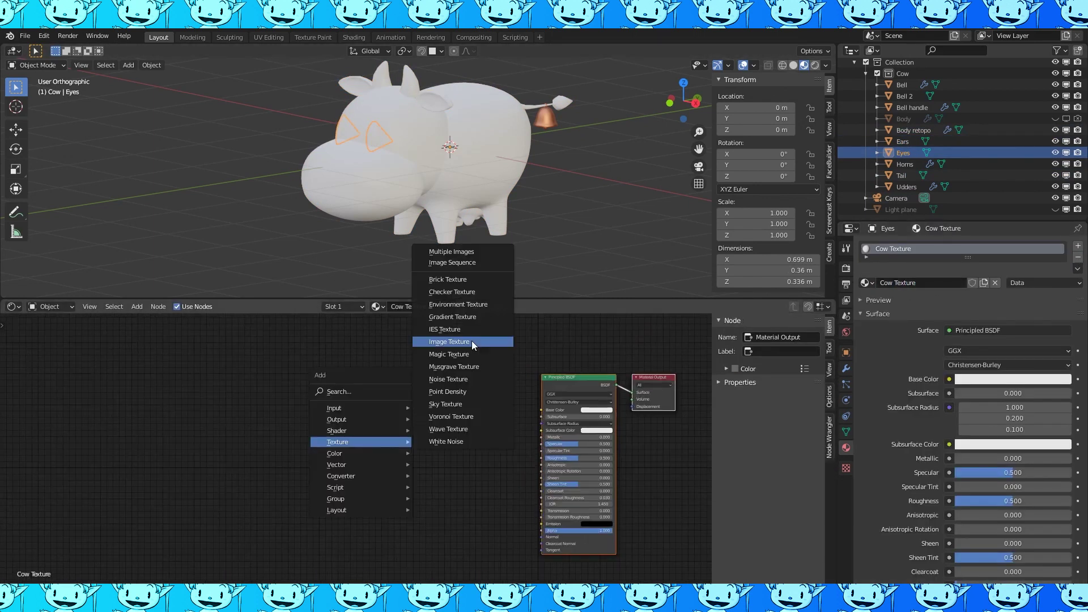
{"action": "left_click", "coordinate": [471, 341]}
{"action": "left_click", "coordinate": [424, 395]}
{"action": "middle_click_drag", "start_coordinate": [492, 369], "coordinate": [294, 364]}
{"action": "scroll", "coordinate": [279, 378], "scroll_direction": "up", "scroll_amount": 3}
{"action": "scroll", "coordinate": [279, 384], "scroll_direction": "up", "scroll_amount": 1}
{"action": "left_click_drag", "start_coordinate": [357, 391], "coordinate": [428, 401]}
{"action": "left_click", "coordinate": [247, 417]}
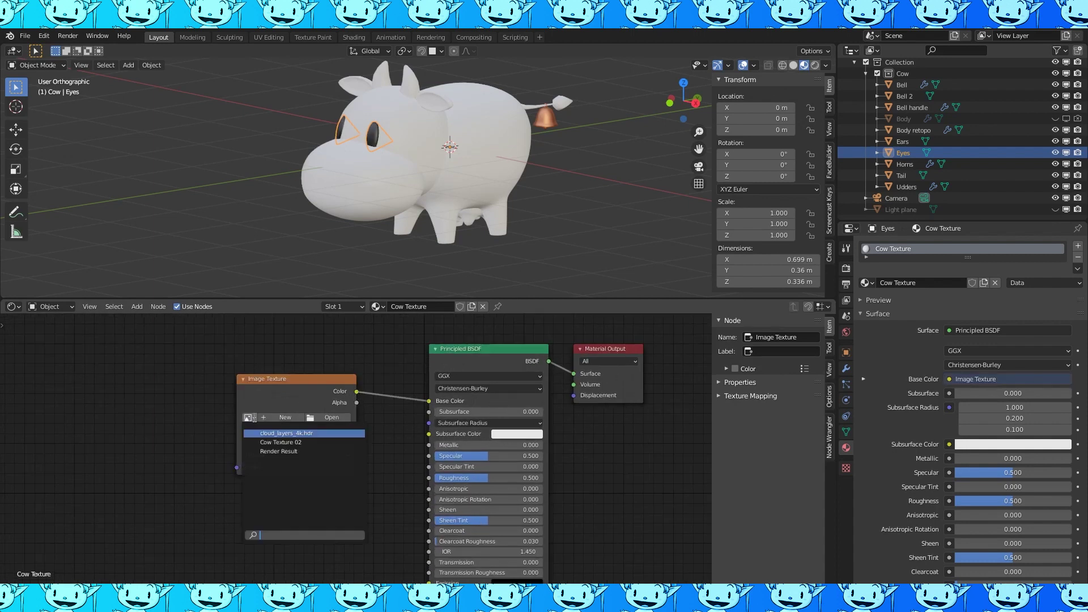
{"action": "left_click", "coordinate": [292, 444]}
- Assign the existing Cow Texture material to the body, horns, ears and the other cow parts
{"action": "left_click", "coordinate": [451, 161]}
{"action": "left_click", "coordinate": [867, 283]}
{"action": "left_click", "coordinate": [901, 307]}
{"action": "left_click", "coordinate": [412, 81]}
{"action": "left_click", "coordinate": [868, 283]}
{"action": "left_click", "coordinate": [902, 307]}
{"action": "left_click", "coordinate": [442, 104]}
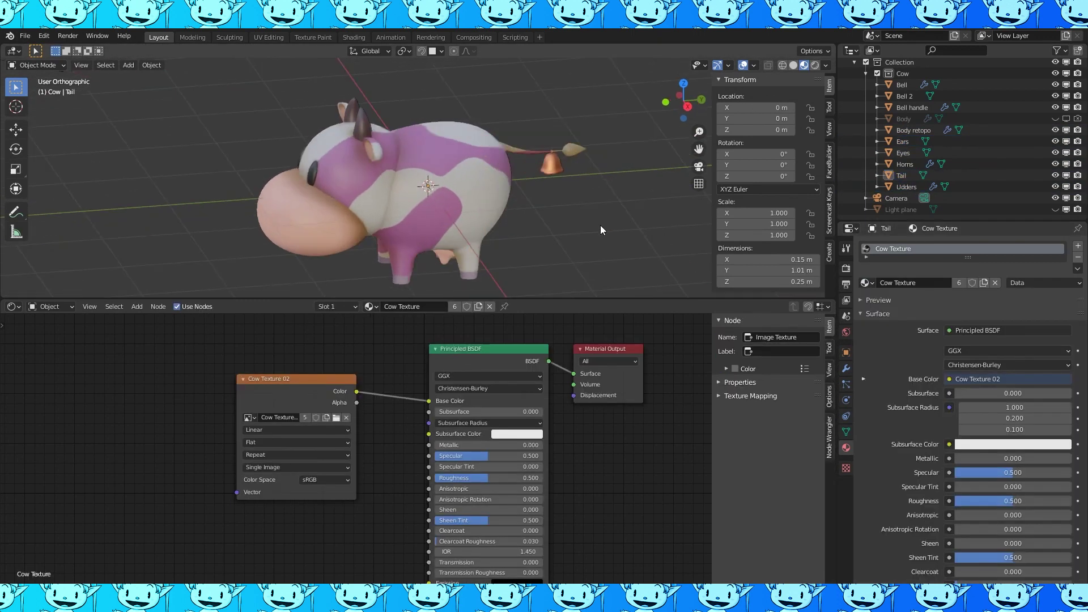
- Show Cow Texture 02 in an enlarged Image Editor below the viewport and set that editor to Paint mode
{"action": "middle_click_drag", "start_coordinate": [600, 226], "coordinate": [448, 107]}
{"action": "scroll", "coordinate": [606, 162], "scroll_direction": "up", "scroll_amount": 2}
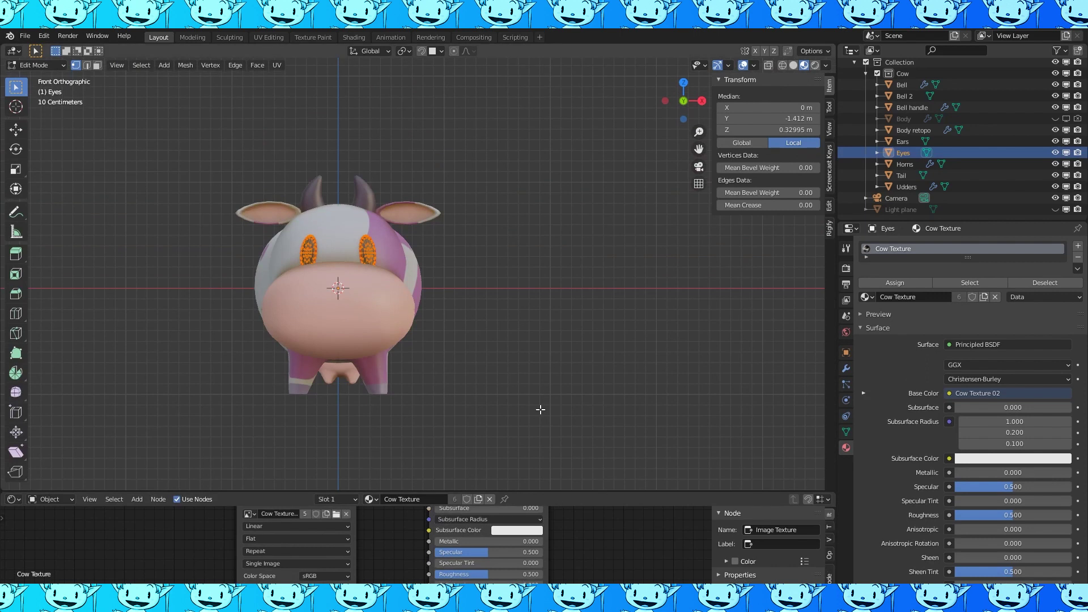
{"action": "left_click", "coordinate": [12, 498]}
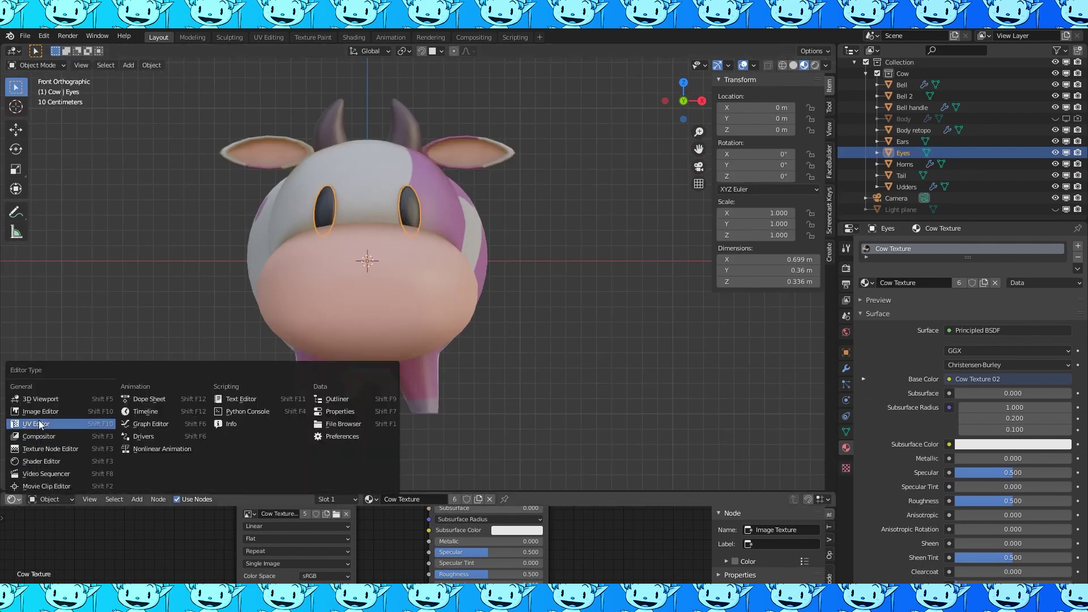
{"action": "left_click", "coordinate": [41, 412]}
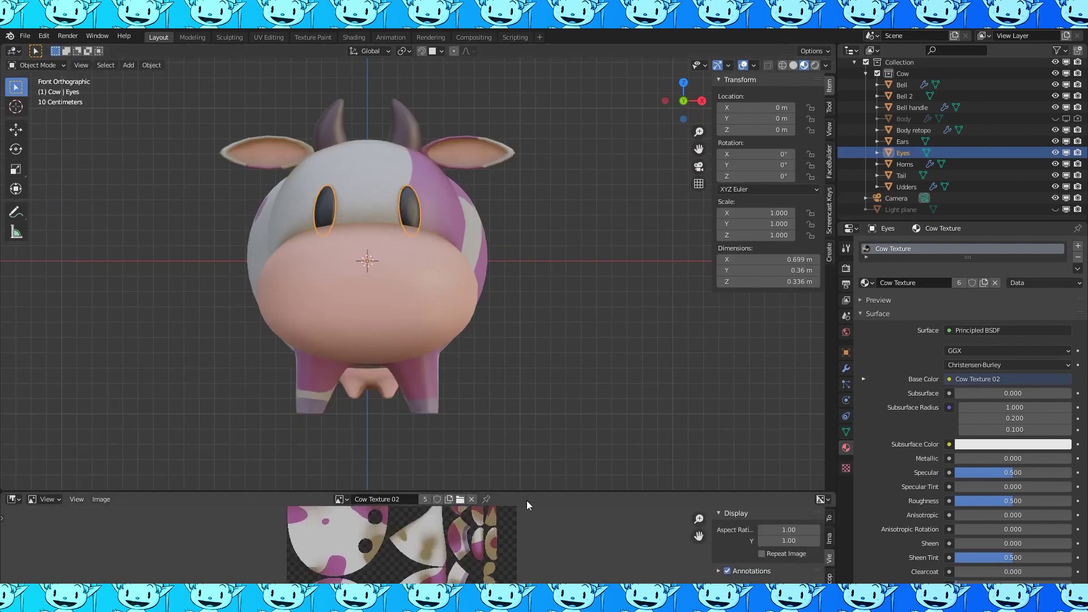
{"action": "left_click_drag", "start_coordinate": [526, 492], "coordinate": [488, 297]}
{"action": "scroll", "coordinate": [415, 372], "scroll_direction": "up", "scroll_amount": 3}
{"action": "middle_click_drag", "start_coordinate": [408, 366], "coordinate": [441, 550]}
{"action": "left_click", "coordinate": [55, 305]}
{"action": "left_click", "coordinate": [51, 330]}
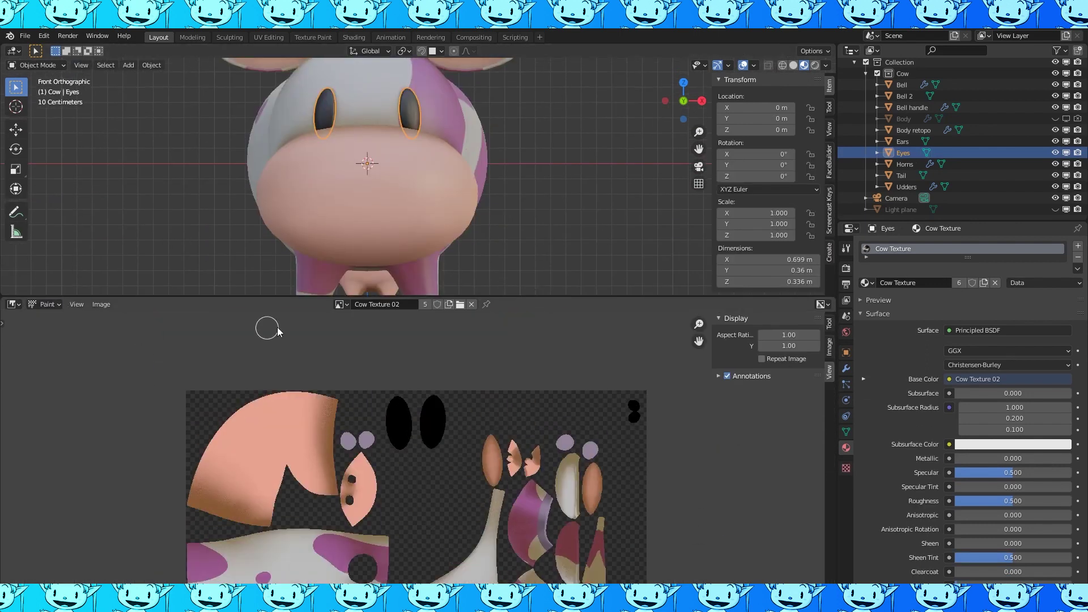
- Put the eyes in Texture Paint mode and set the white Draw brush's radius to 19 px
{"action": "left_click", "coordinate": [55, 66]}
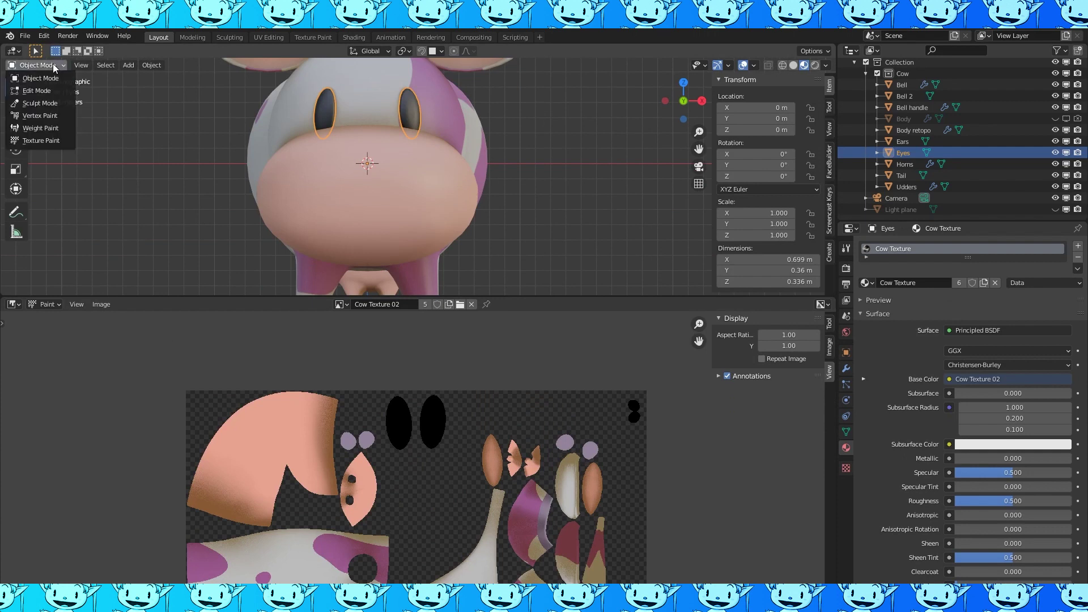
{"action": "left_click", "coordinate": [57, 140]}
{"action": "middle_click_drag", "start_coordinate": [419, 144], "coordinate": [432, 206], "text": "shift"}
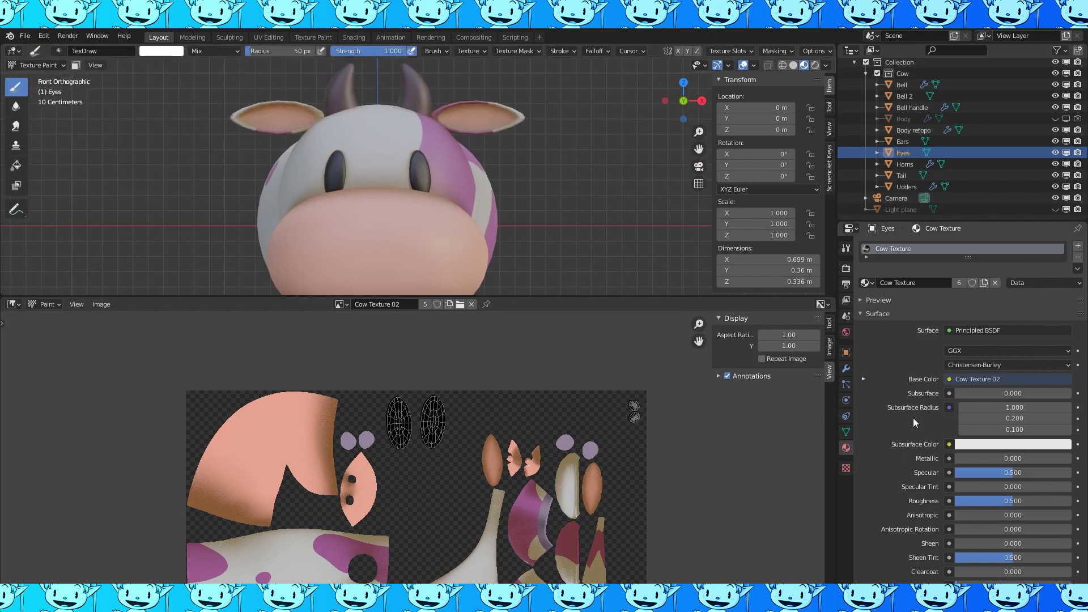
{"action": "left_click", "coordinate": [845, 249]}
{"action": "scroll", "coordinate": [934, 436], "scroll_direction": "down", "scroll_amount": 8}
{"action": "left_click", "coordinate": [942, 446]}
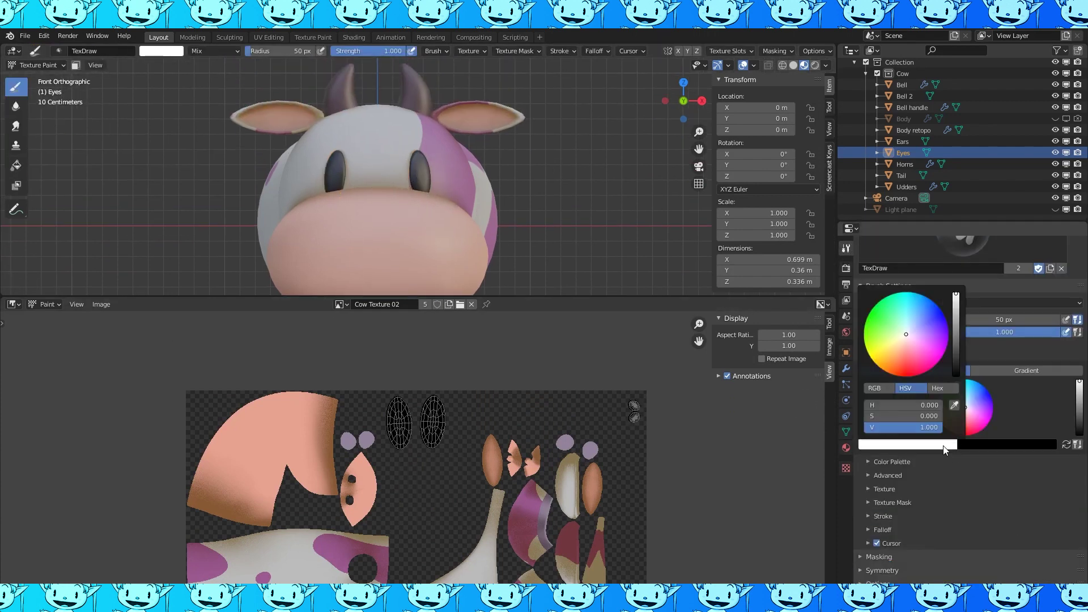
{"action": "scroll", "coordinate": [432, 168], "scroll_direction": "up", "scroll_amount": 6}
{"action": "key", "text": "f"}
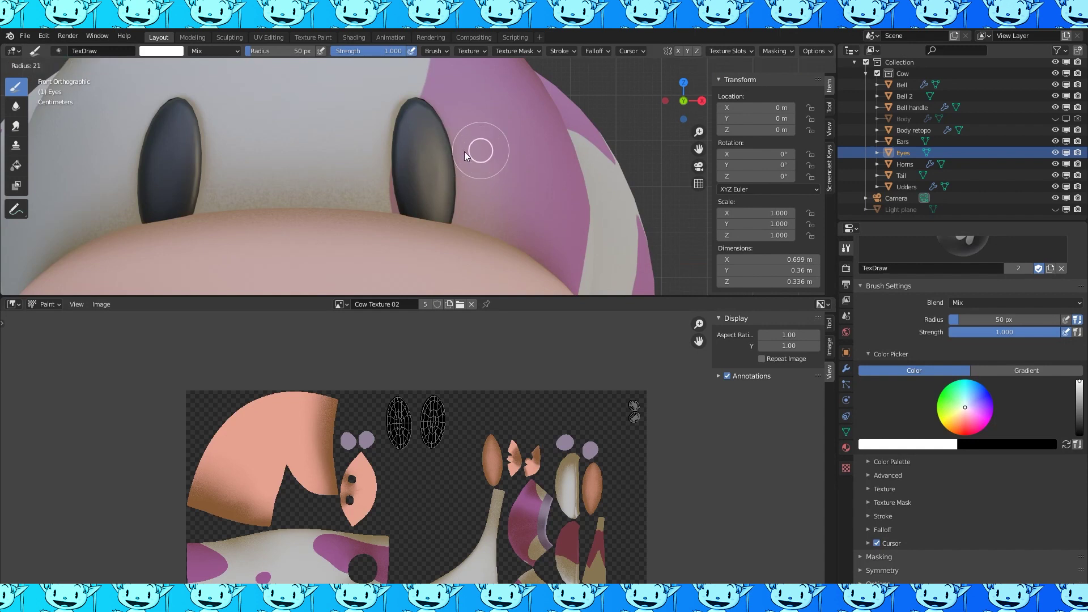
{"action": "left_click", "coordinate": [463, 150]}
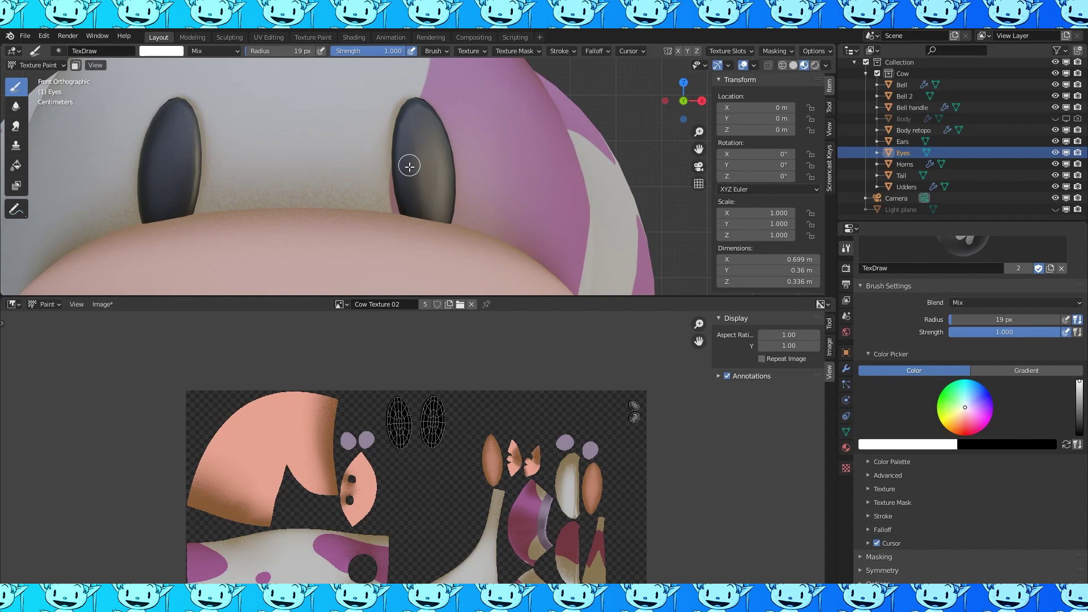
- Recalculate the eyes' normals to the outside in Edit Mode and return to Texture Paint
{"action": "key", "text": "Tab"}
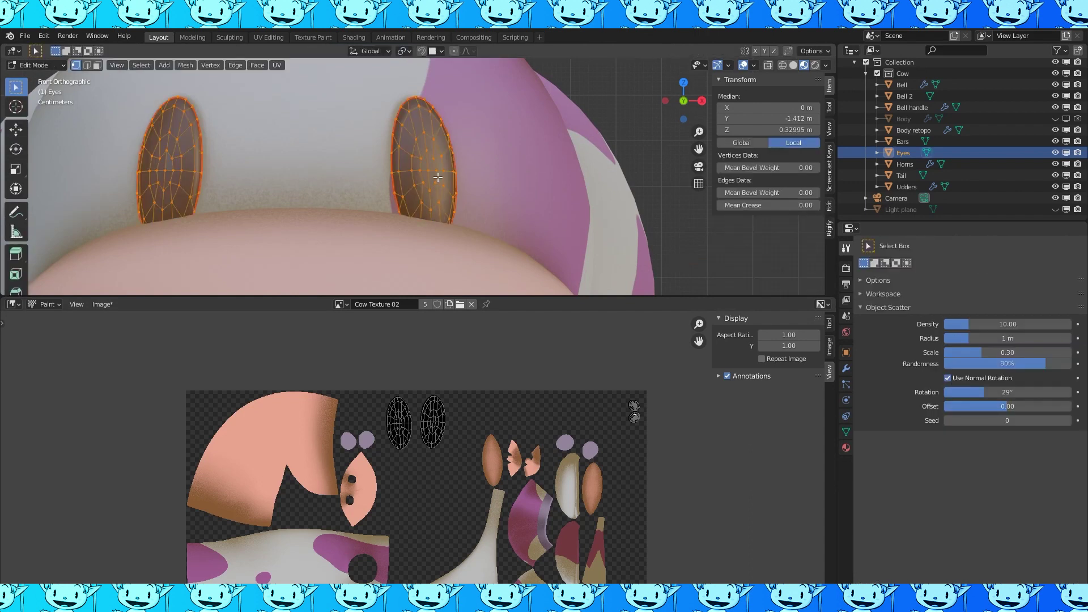
{"action": "key", "text": "alt+n"}
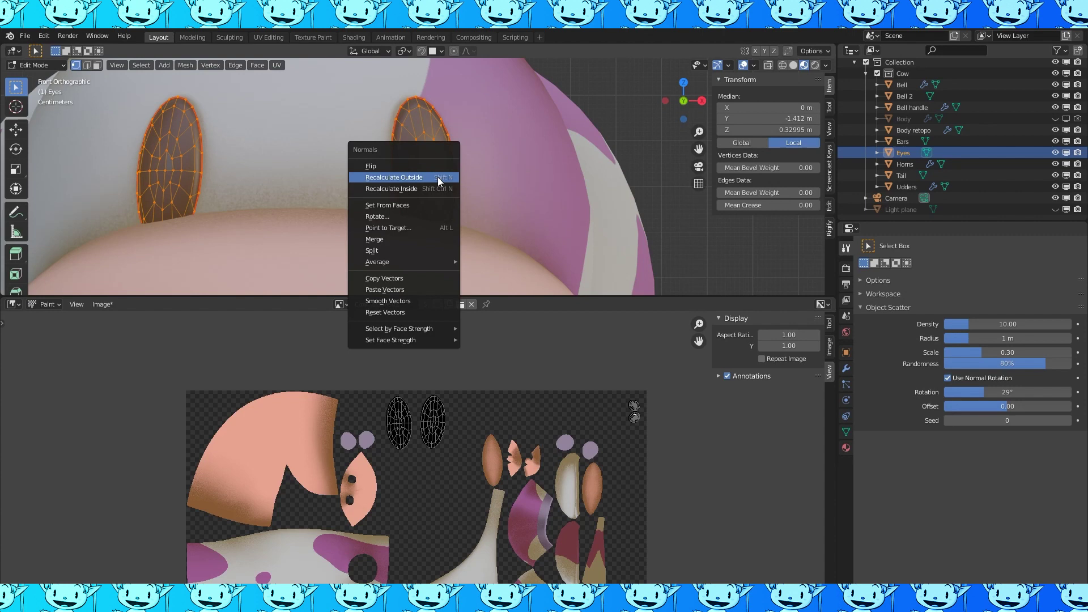
{"action": "left_click", "coordinate": [438, 177]}
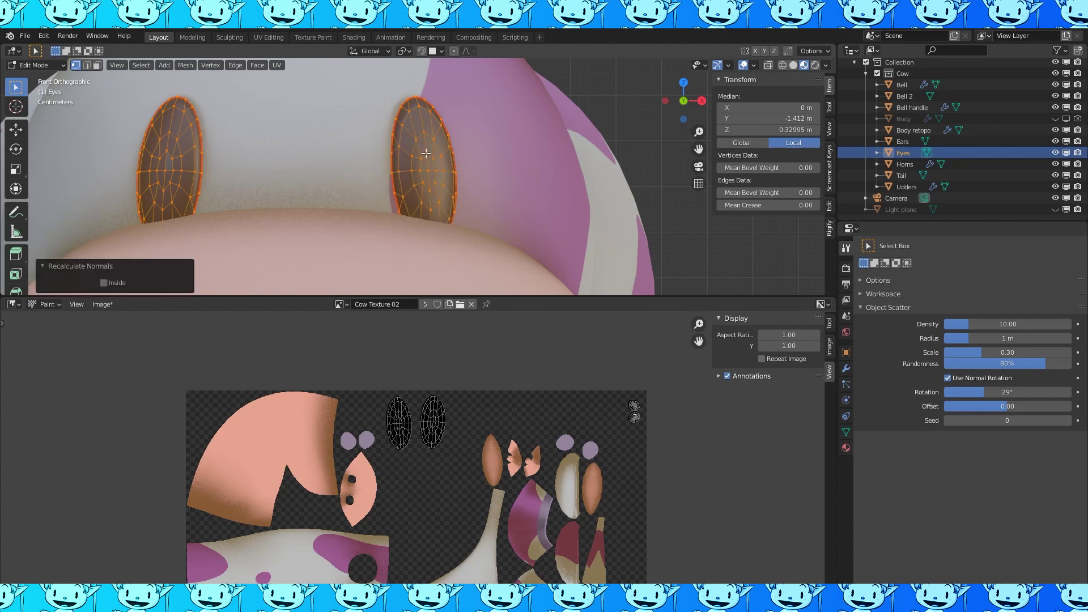
{"action": "key", "text": "Tab"}
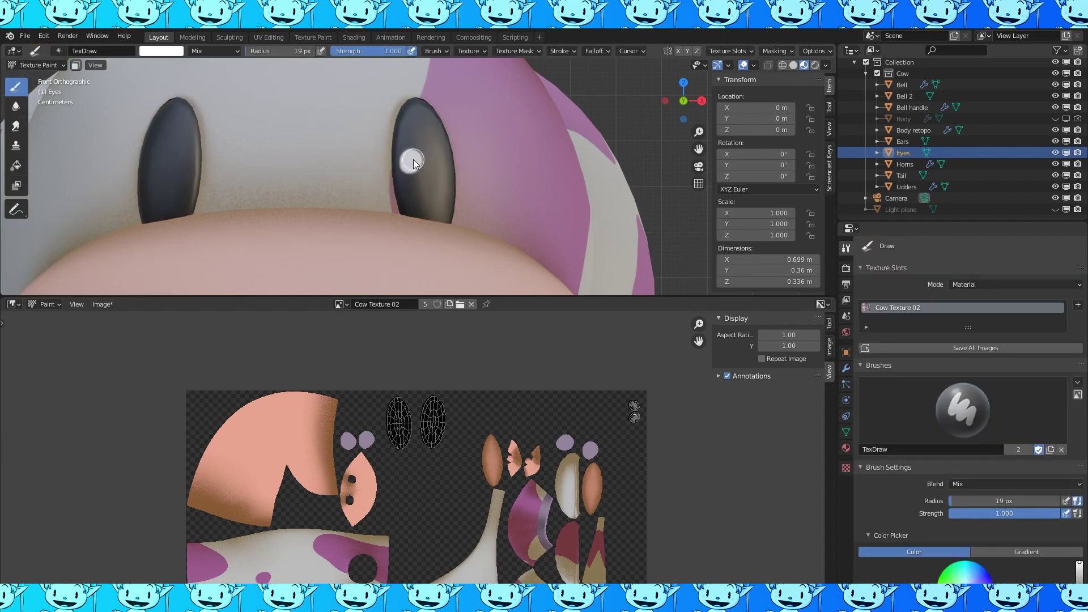
- Enlarge the brush to 28 px and paint a white highlight dot on the inner side of each eye
{"action": "scroll", "coordinate": [918, 438], "scroll_direction": "down", "scroll_amount": 8}
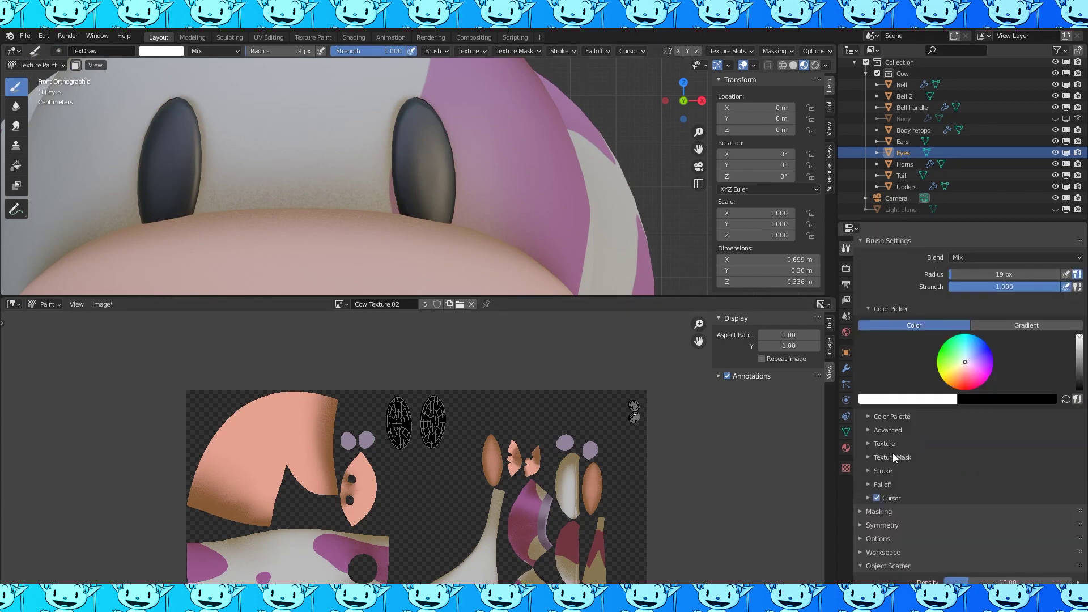
{"action": "scroll", "coordinate": [428, 161], "scroll_direction": "up", "scroll_amount": 3}
{"action": "scroll", "coordinate": [499, 173], "scroll_direction": "down", "scroll_amount": 4}
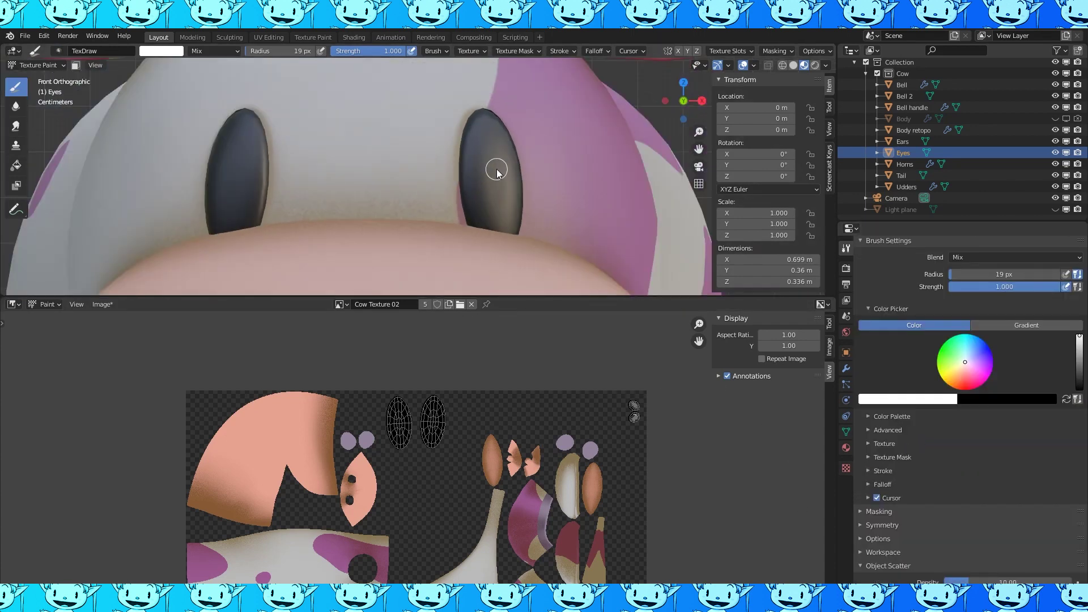
{"action": "key", "text": "bracketright"}
{"action": "key", "text": "bracketright"}
{"action": "key", "text": "bracketright"}
{"action": "key", "text": "bracketright"}
{"action": "left_click", "coordinate": [477, 173]}
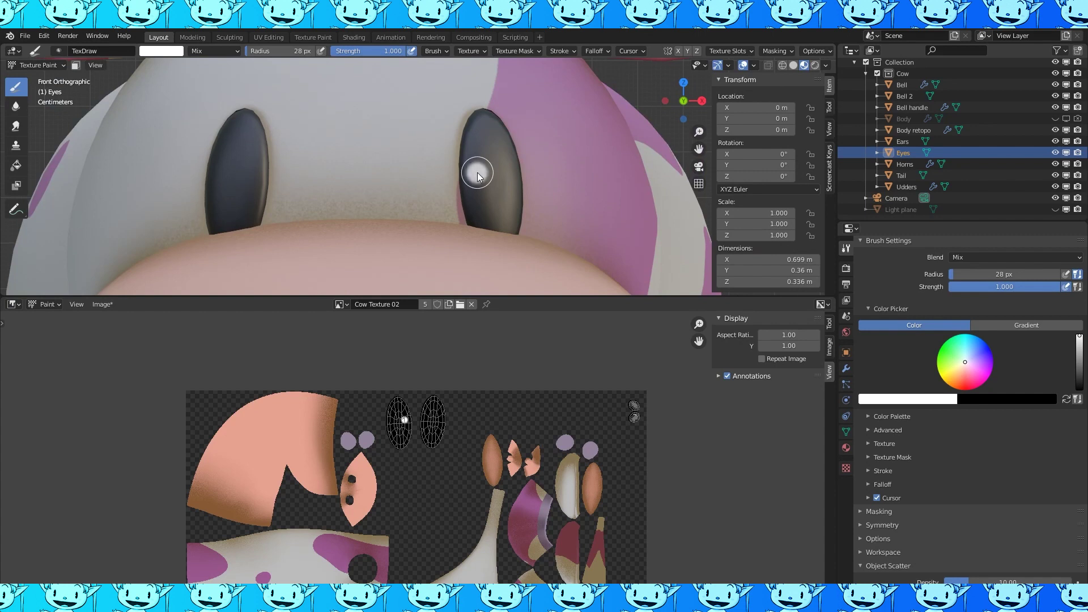
{"action": "left_click", "coordinate": [223, 175]}
{"action": "scroll", "coordinate": [256, 185], "scroll_direction": "down", "scroll_amount": 5}
{"action": "mouse_move", "coordinate": [615, 199]}
{"action": "middle_mouse_down"}
{"action": "mouse_move", "coordinate": [590, 216]}
{"action": "mouse_move", "coordinate": [641, 217]}
{"action": "mouse_move", "coordinate": [508, 219]}
{"action": "mouse_move", "coordinate": [515, 231]}
{"action": "middle_mouse_up"}
{"action": "scroll", "coordinate": [515, 230], "scroll_direction": "up", "scroll_amount": 2}
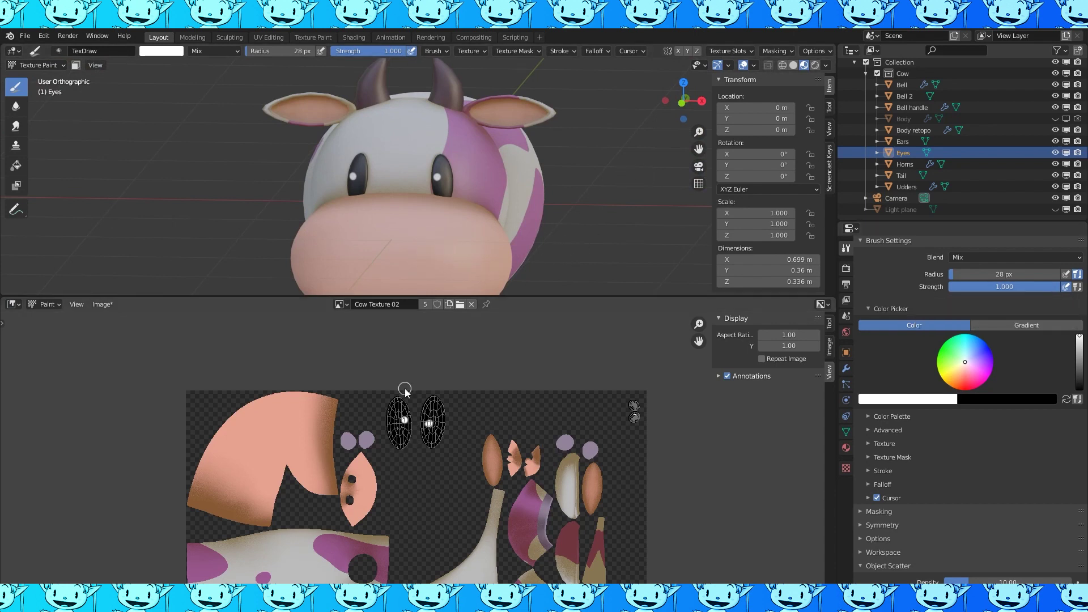
- Leave texture painting of the eyes, select the retopologised body and put it in Texture Paint mode
{"action": "key", "text": "Tab"}
{"action": "key", "text": "Tab"}
{"action": "left_click", "coordinate": [55, 66]}
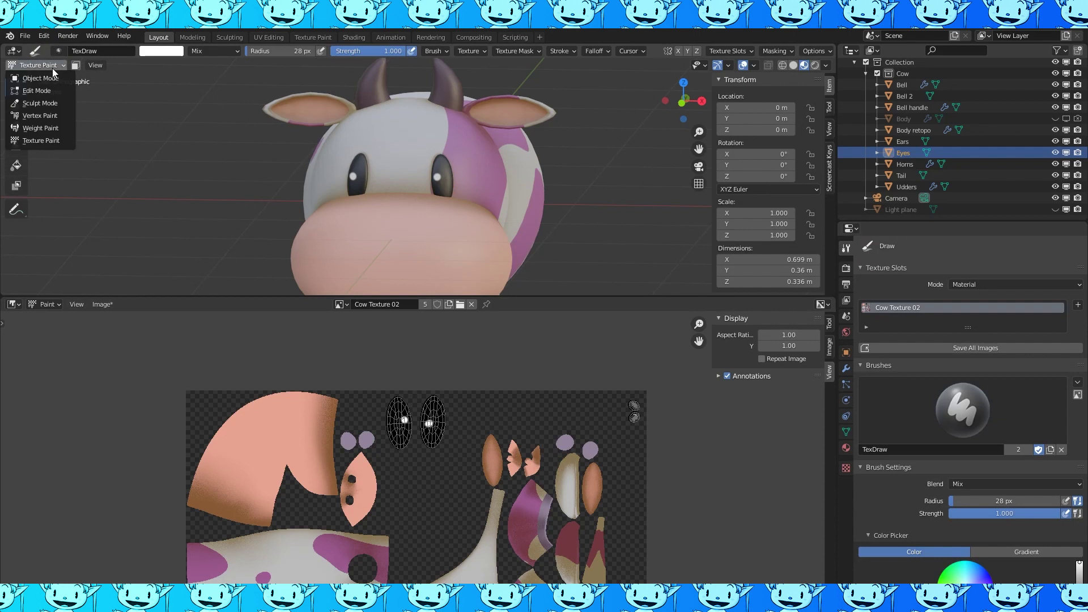
{"action": "left_click", "coordinate": [34, 78]}
{"action": "left_click", "coordinate": [431, 243]}
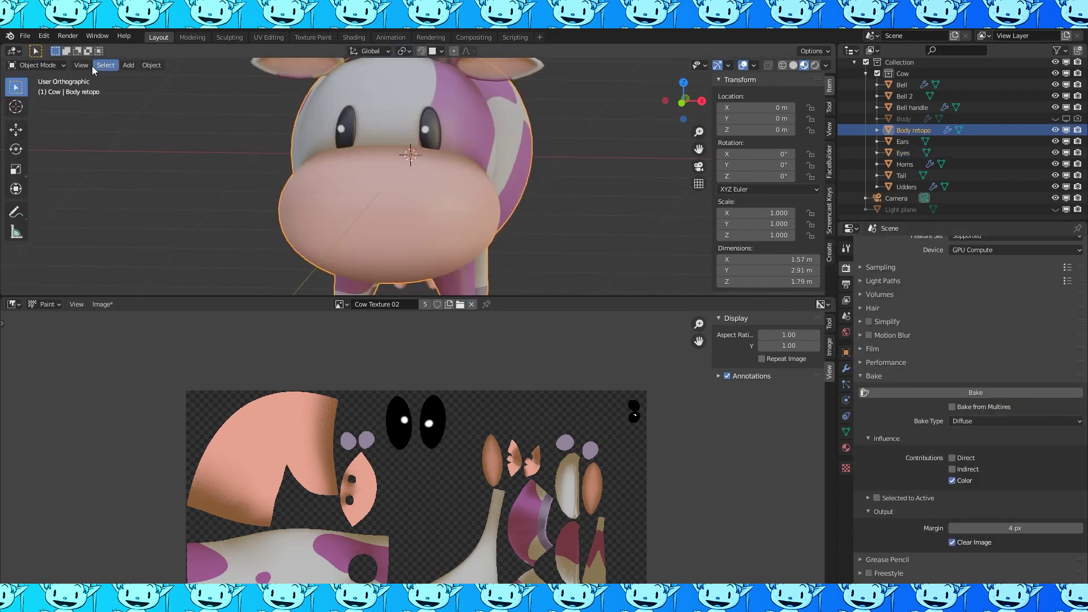
{"action": "left_click", "coordinate": [38, 65]}
{"action": "left_click", "coordinate": [40, 134]}
- Swap the brush colour to black and paint a nostril dot on the snout's UV island in Cow Texture 02
{"action": "left_click", "coordinate": [846, 248]}
{"action": "scroll", "coordinate": [998, 522], "scroll_direction": "down", "scroll_amount": 4}
{"action": "left_click", "coordinate": [1068, 421]}
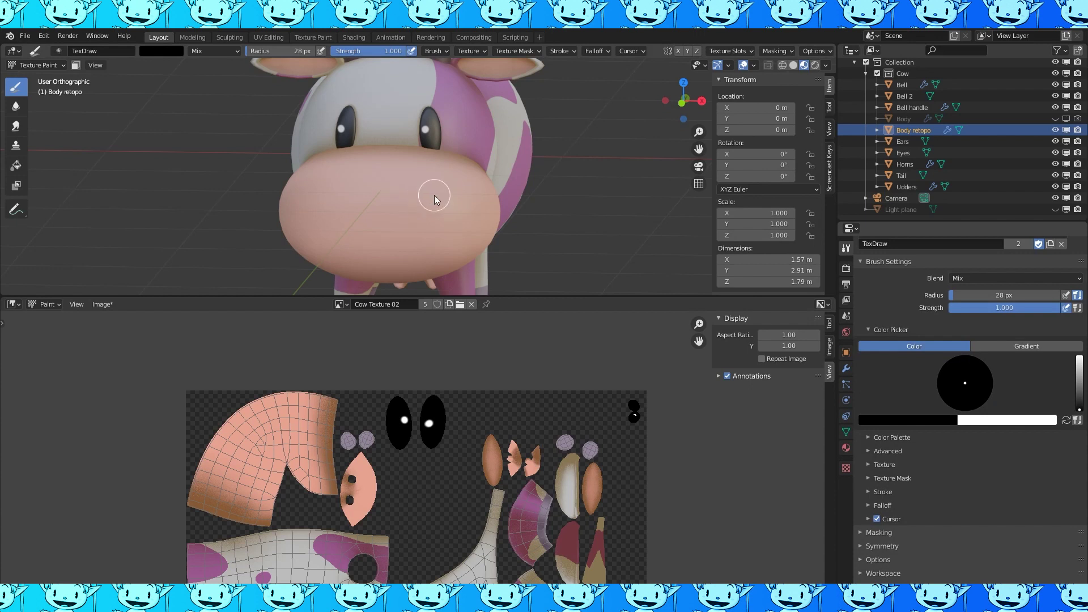
{"action": "key", "text": "KP_1"}
{"action": "scroll", "coordinate": [434, 195], "scroll_direction": "up", "scroll_amount": 4}
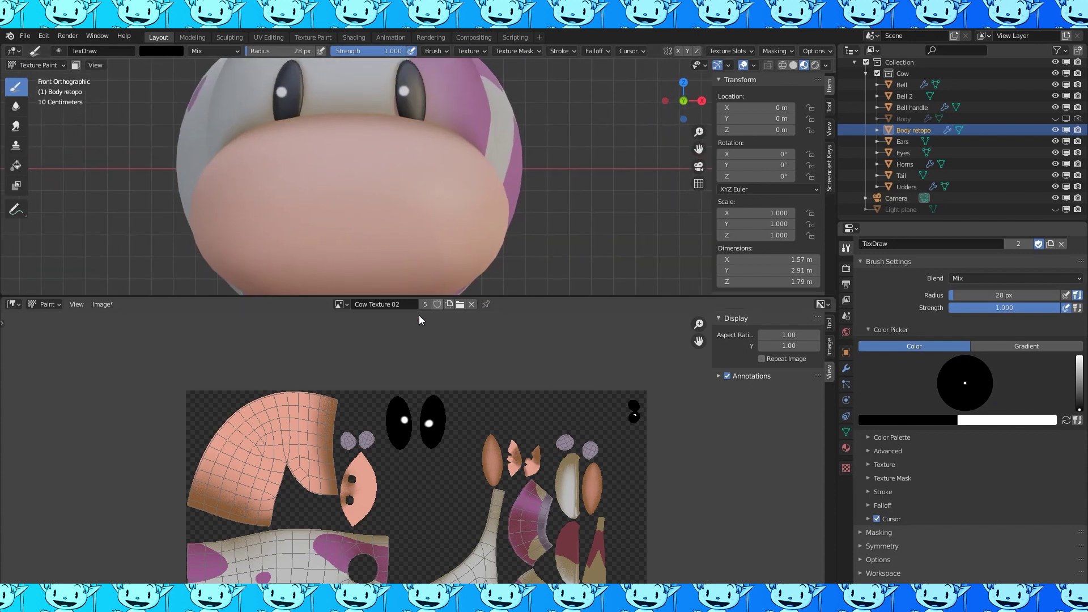
{"action": "scroll", "coordinate": [354, 450], "scroll_direction": "up", "scroll_amount": 2}
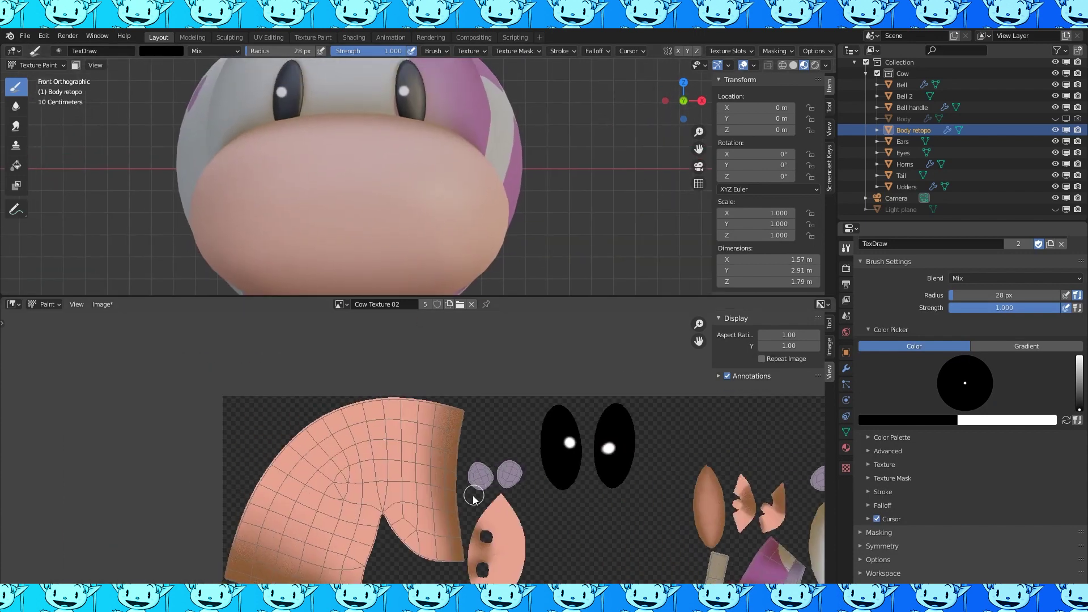
{"action": "left_click", "coordinate": [387, 460]}
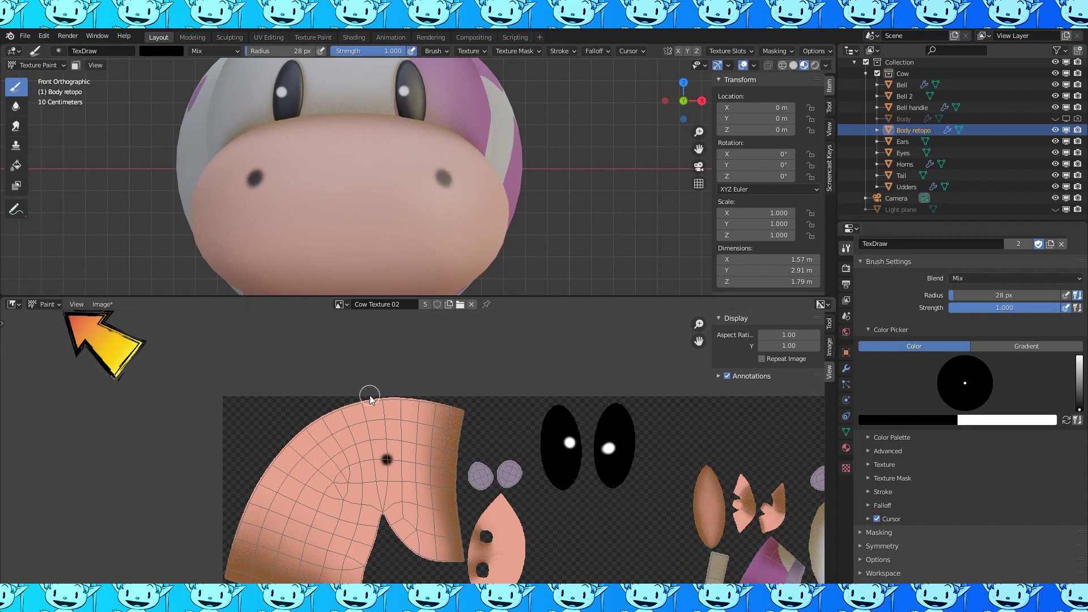
- Undo the soft nostril dot and repaint it hard-edged in black with a constant brush falloff and a 17 px radius
{"action": "left_click", "coordinate": [869, 506]}
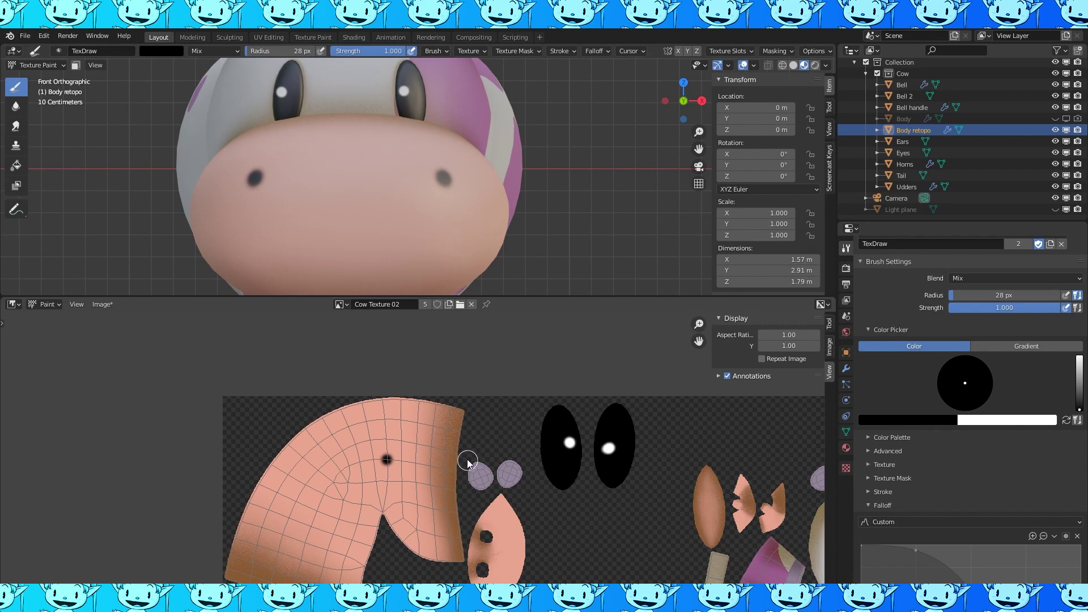
{"action": "key", "text": "ctrl+z"}
{"action": "scroll", "coordinate": [967, 528], "scroll_direction": "down", "scroll_amount": 7}
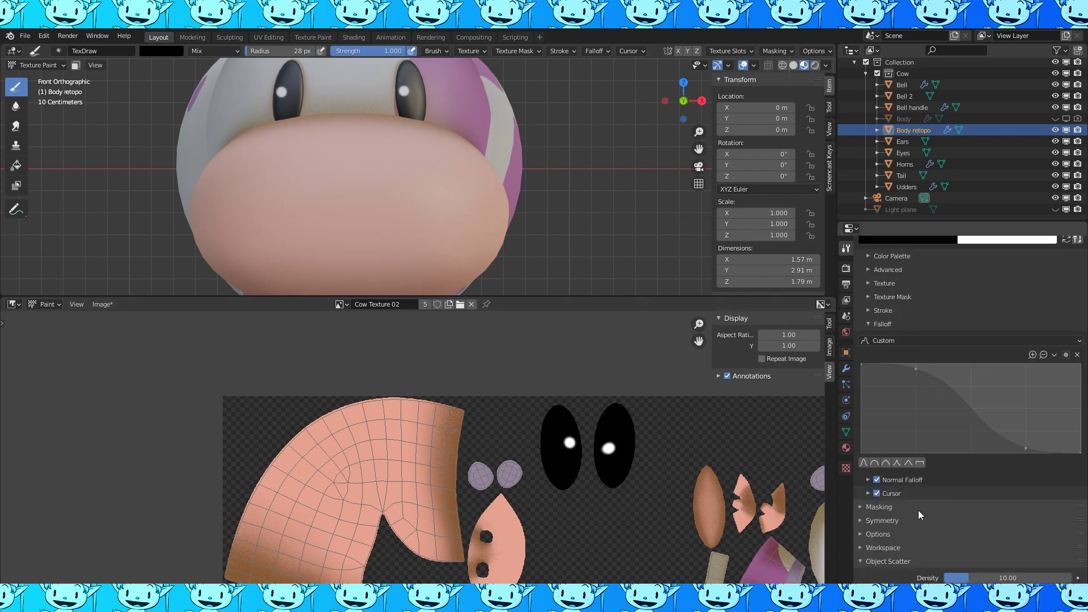
{"action": "scroll", "coordinate": [423, 460], "scroll_direction": "up", "scroll_amount": 2}
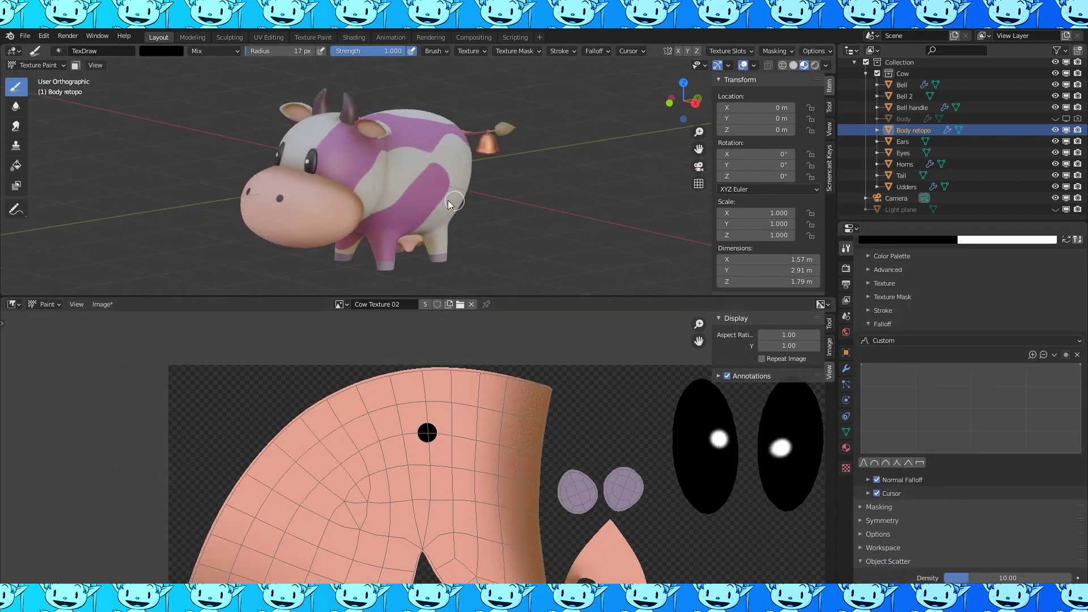
{"action": "mouse_move", "coordinate": [451, 205]}
{"action": "middle_mouse_down"}
{"action": "mouse_move", "coordinate": [376, 202]}
{"action": "mouse_move", "coordinate": [487, 210]}
{"action": "middle_mouse_up"}
{"action": "scroll", "coordinate": [488, 211], "scroll_direction": "down", "scroll_amount": 2}
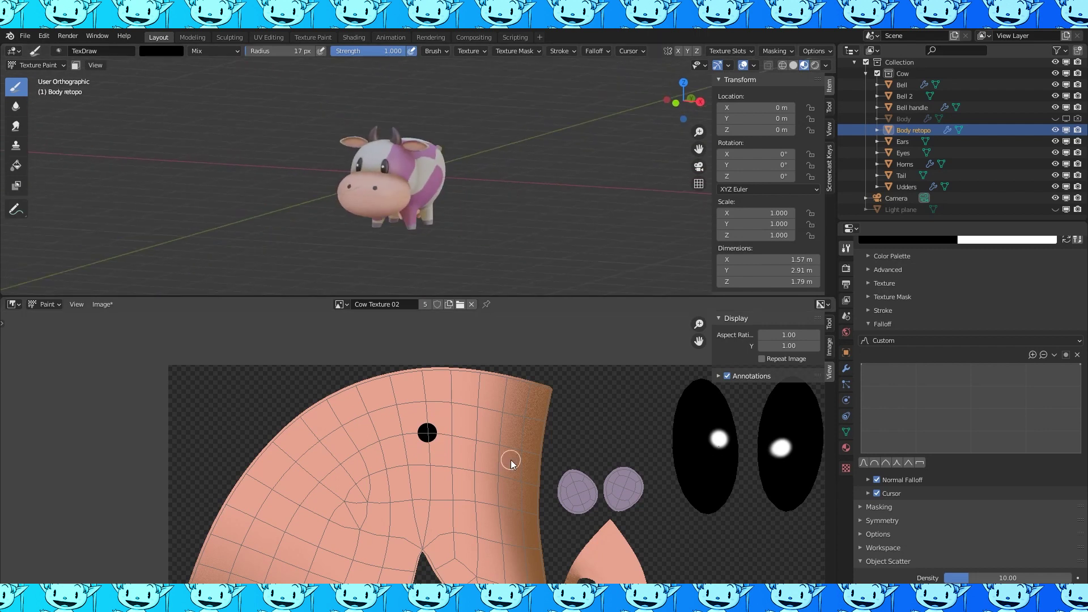
- Paint a second black nostril dot beside the first on the snout's UV island
{"action": "left_click", "coordinate": [451, 436]}
{"action": "scroll", "coordinate": [408, 227], "scroll_direction": "up", "scroll_amount": 2}
{"action": "middle_click_drag", "start_coordinate": [408, 226], "coordinate": [392, 249]}
{"action": "scroll", "coordinate": [420, 450], "scroll_direction": "down", "scroll_amount": 3}
{"action": "scroll", "coordinate": [867, 287], "scroll_direction": "down", "scroll_amount": 4}
{"action": "scroll", "coordinate": [867, 289], "scroll_direction": "up", "scroll_amount": 10}
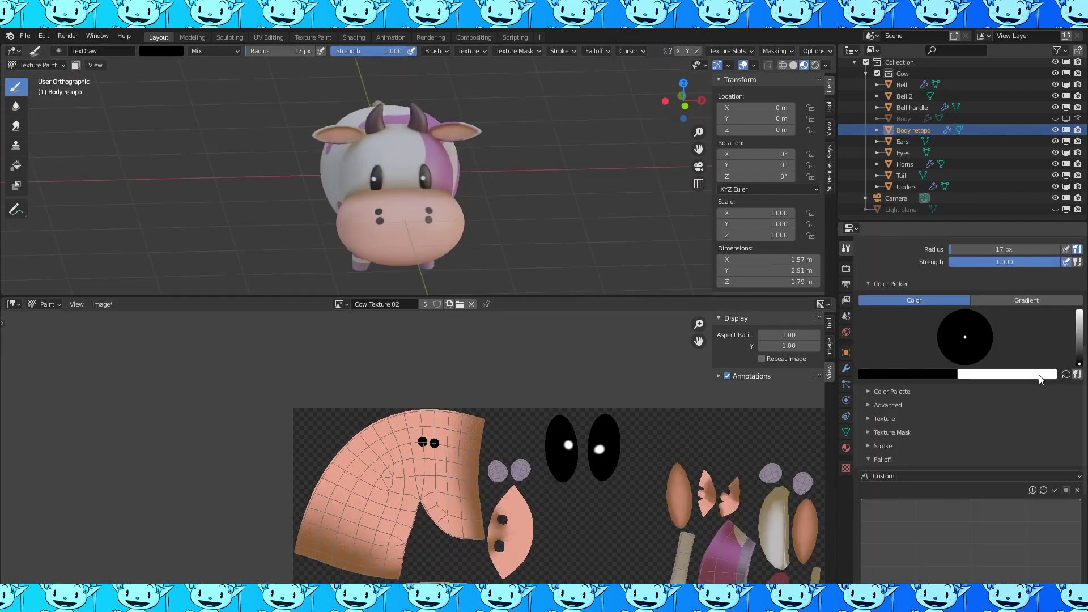
- Sample the snout's pink as the brush colour and try painting over the original nostril dot
{"action": "left_click", "coordinate": [1067, 374]}
{"action": "left_click", "coordinate": [942, 378]}
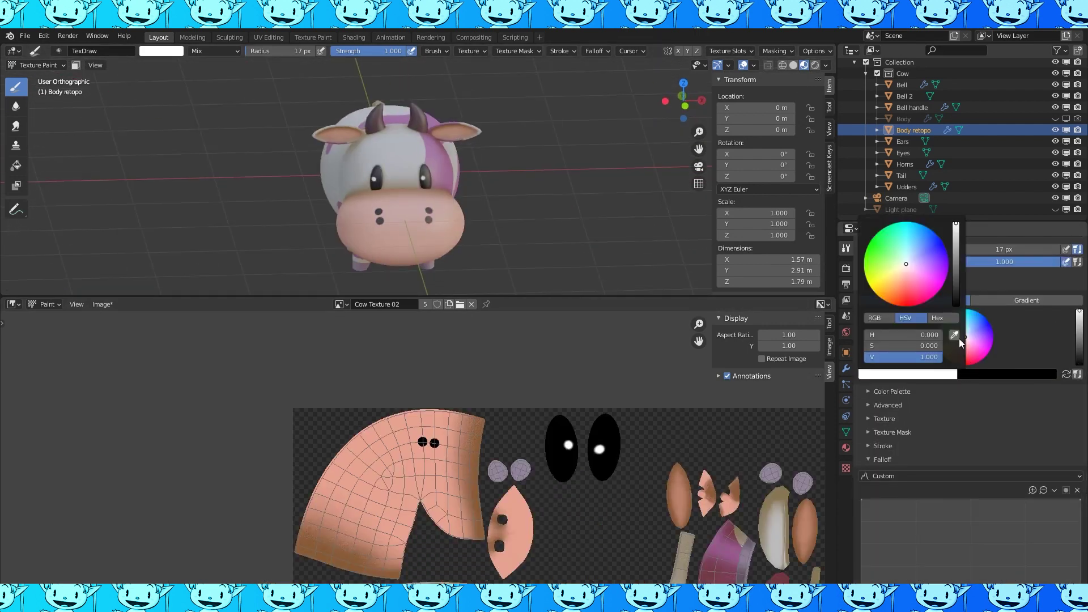
{"action": "left_click", "coordinate": [957, 337]}
{"action": "left_click", "coordinate": [416, 436]}
{"action": "scroll", "coordinate": [417, 450], "scroll_direction": "up", "scroll_amount": 4}
{"action": "mouse_move", "coordinate": [419, 430]}
{"action": "left_mouse_down"}
{"action": "mouse_move", "coordinate": [427, 440]}
{"action": "mouse_move", "coordinate": [439, 431]}
{"action": "left_mouse_up"}
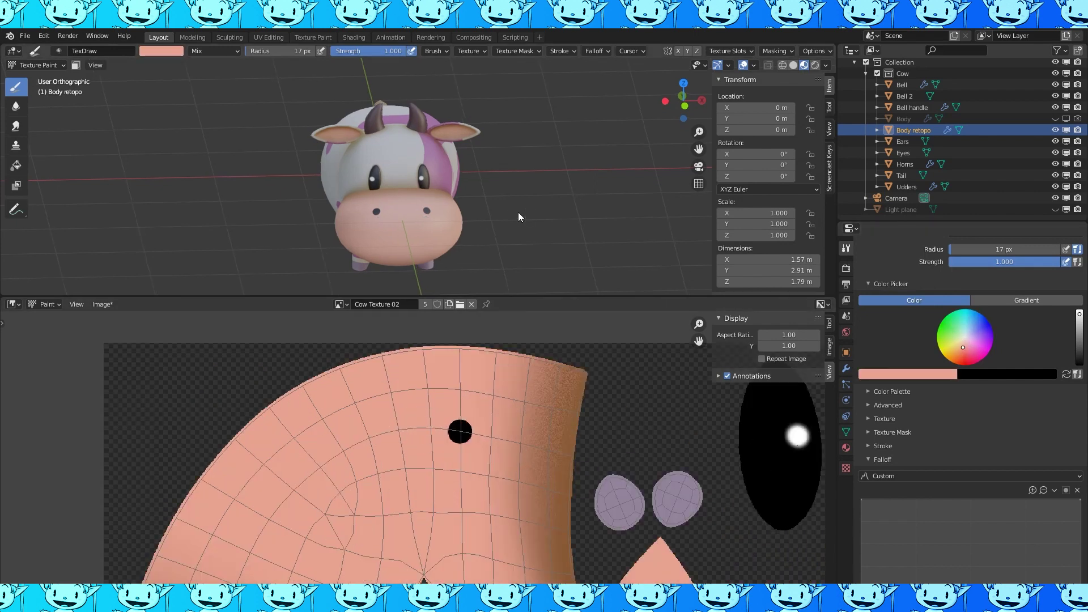
{"action": "mouse_move", "coordinate": [517, 214]}
{"action": "middle_mouse_down"}
{"action": "mouse_move", "coordinate": [466, 233]}
{"action": "mouse_move", "coordinate": [376, 232]}
{"action": "mouse_move", "coordinate": [486, 209]}
{"action": "middle_mouse_up"}
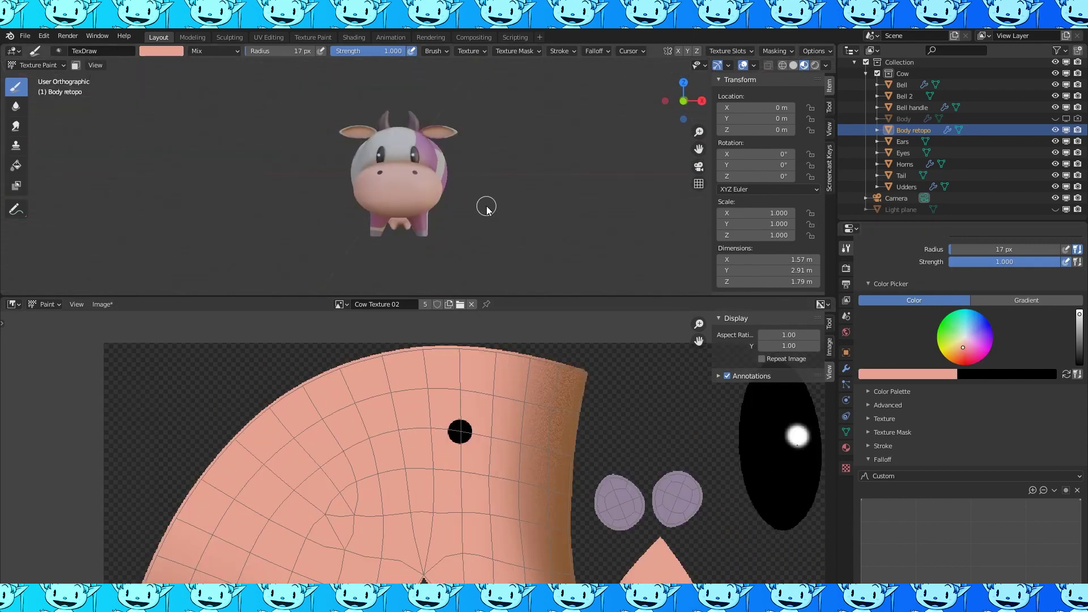
- Undo the pink paint-over and cover the newer nostril dot in pink instead
{"action": "key", "text": "ctrl+z"}
{"action": "left_click_drag", "start_coordinate": [457, 425], "coordinate": [465, 438]}
{"action": "middle_click_drag", "start_coordinate": [515, 206], "coordinate": [433, 214]}
{"action": "scroll", "coordinate": [479, 206], "scroll_direction": "down", "scroll_amount": 5}
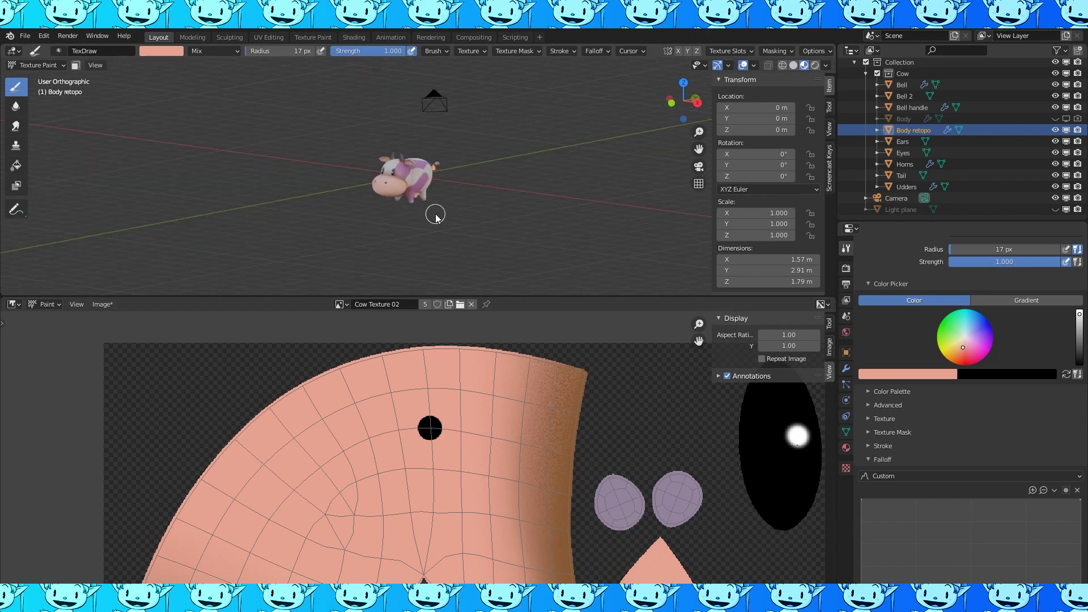
- Save the painted Cow Texture 02 image, return the body to Object Mode and deselect it
{"action": "left_click", "coordinate": [102, 304]}
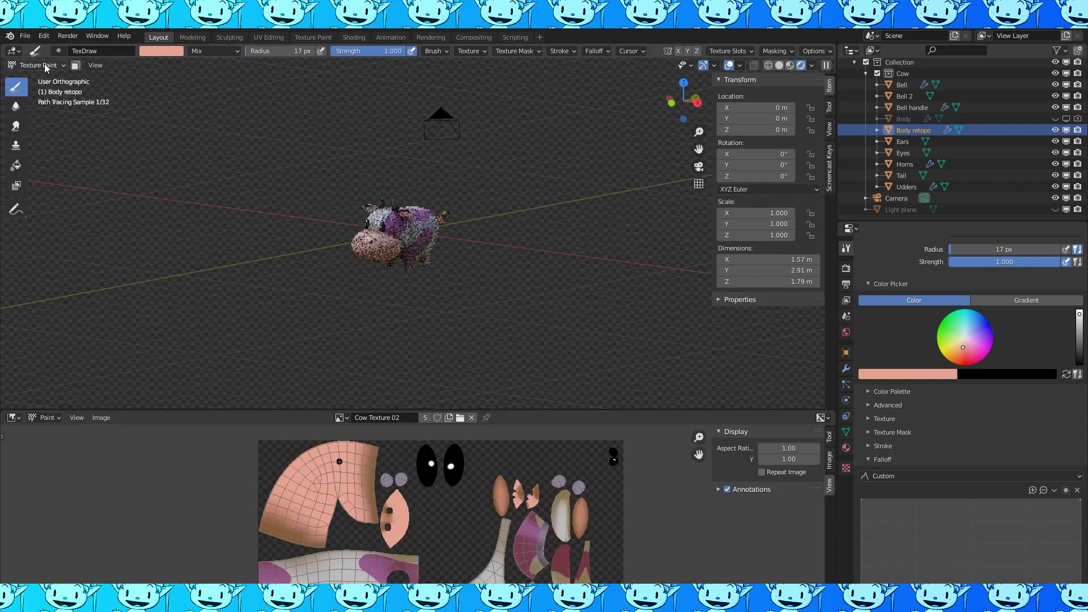
{"action": "left_click", "coordinate": [38, 65]}
{"action": "left_click", "coordinate": [40, 74]}
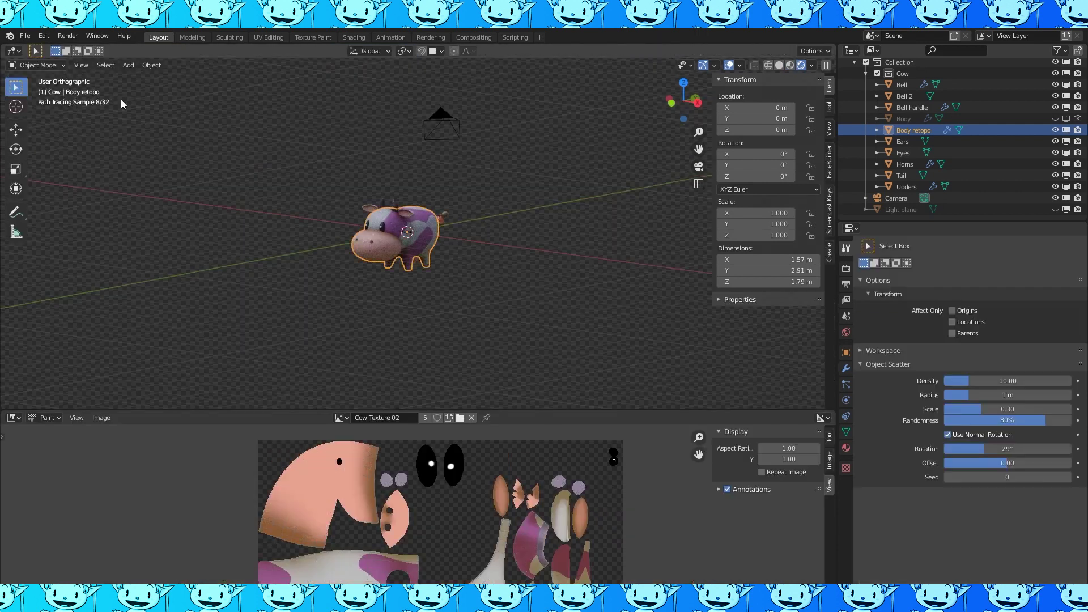
{"action": "left_click", "coordinate": [507, 299]}
- Add a plane mesh and, in the right side view, lower it to about Z -1.0 m beneath the cow's hooves
{"action": "mouse_move", "coordinate": [513, 298]}
{"action": "middle_mouse_down"}
{"action": "mouse_move", "coordinate": [535, 294]}
{"action": "mouse_move", "coordinate": [495, 305]}
{"action": "middle_mouse_up"}
{"action": "scroll", "coordinate": [493, 301], "scroll_direction": "up", "scroll_amount": 2}
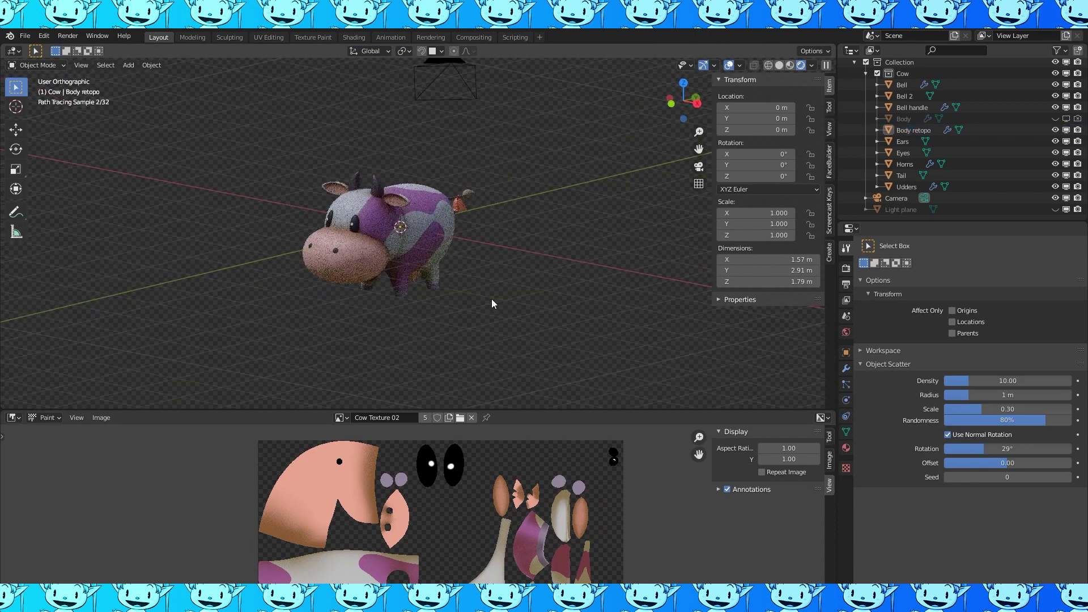
{"action": "key", "text": "shift+a"}
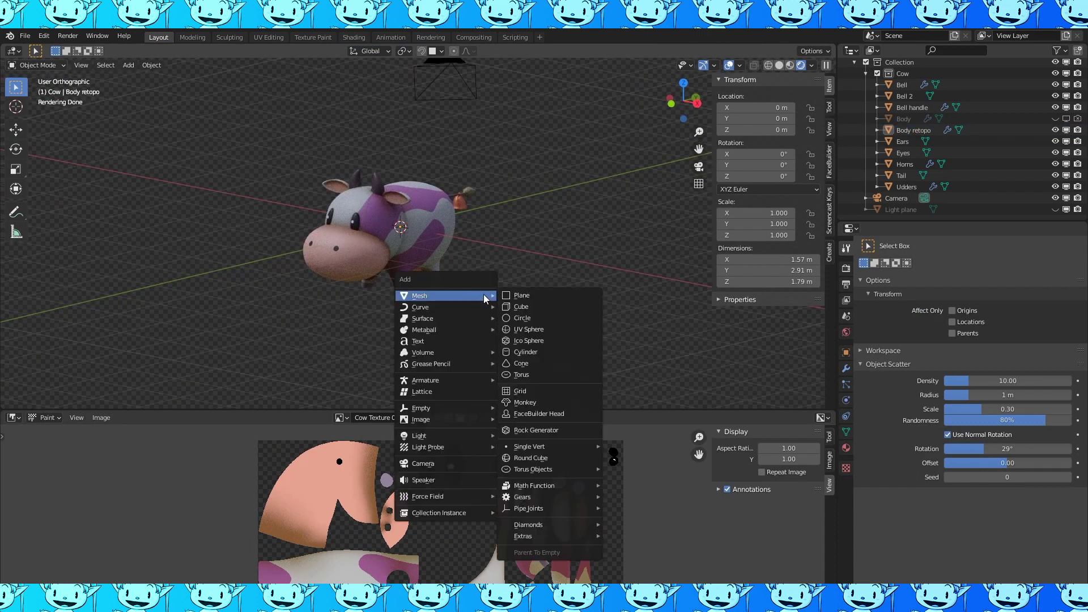
{"action": "left_click", "coordinate": [542, 294]}
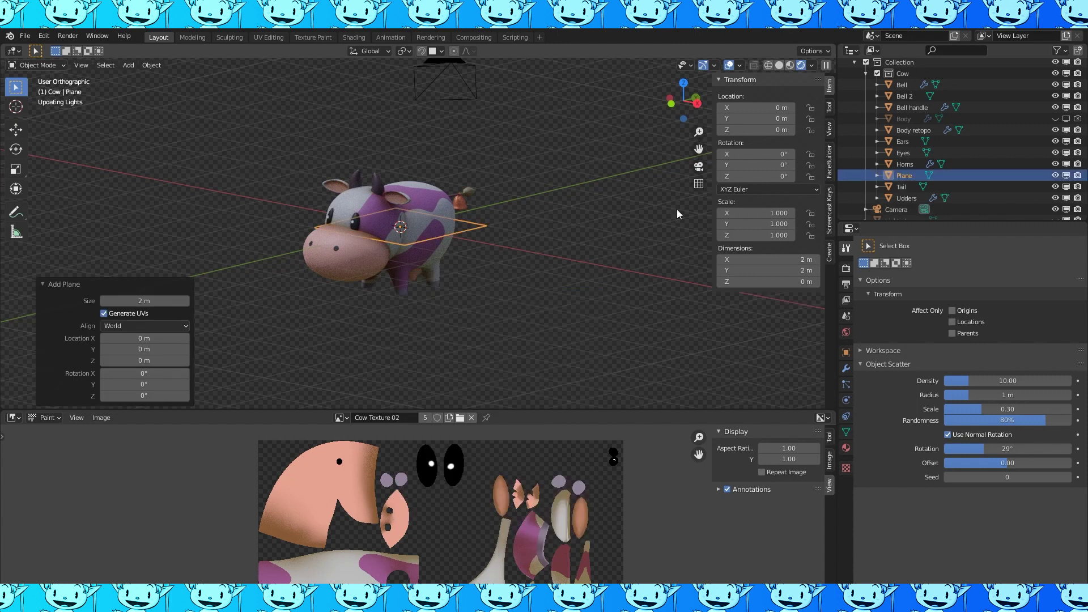
{"action": "left_click", "coordinate": [778, 65]}
{"action": "key", "text": "KP_3"}
{"action": "key", "text": "g"}
{"action": "key", "text": "z"}
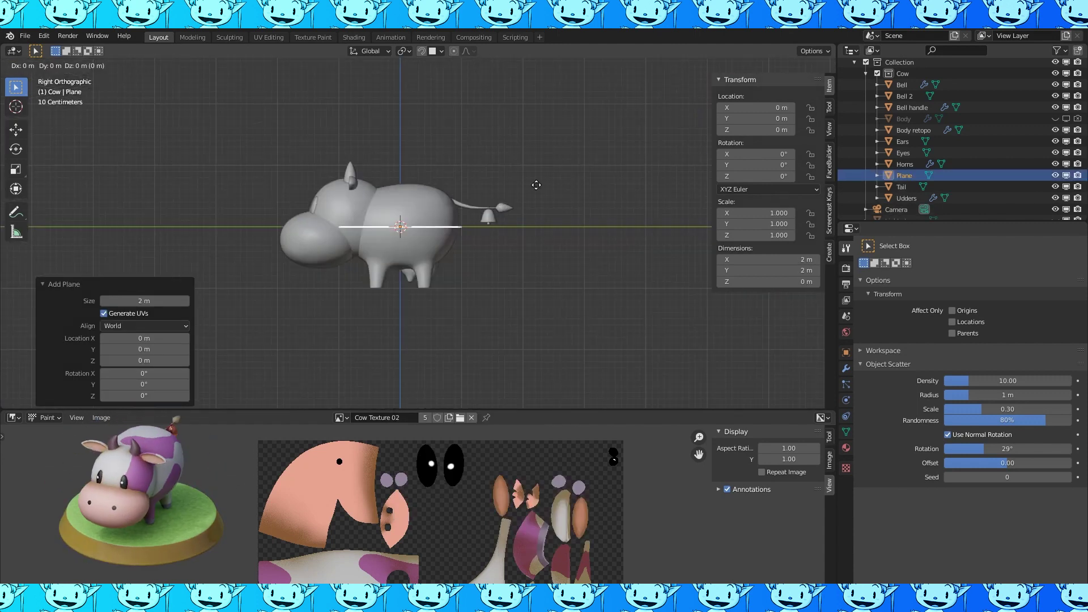
{"action": "left_click", "coordinate": [526, 247]}
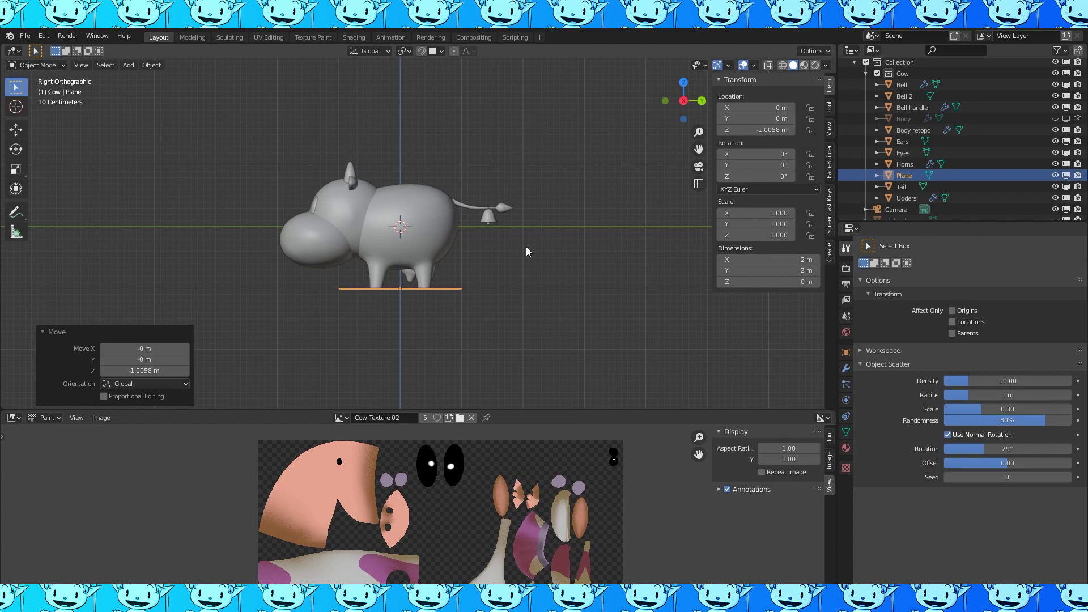
- Scale the ground plane to about 3.94 and view the scene with rendered shading
{"action": "key", "text": "s"}
{"action": "left_click", "coordinate": [146, 286]}
{"action": "mouse_move", "coordinate": [412, 233]}
{"action": "middle_mouse_down"}
{"action": "mouse_move", "coordinate": [520, 260]}
{"action": "mouse_move", "coordinate": [397, 249]}
{"action": "middle_mouse_up"}
{"action": "key", "text": "z"}
{"action": "middle_click_drag", "start_coordinate": [523, 234], "coordinate": [551, 247]}
- Enlarge the lower area, turn it into a Shader Editor and create a new material on the ground plane
{"action": "left_click_drag", "start_coordinate": [599, 410], "coordinate": [602, 269]}
{"action": "left_click", "coordinate": [846, 448]}
{"action": "left_click", "coordinate": [14, 277]}
{"action": "left_click", "coordinate": [44, 379]}
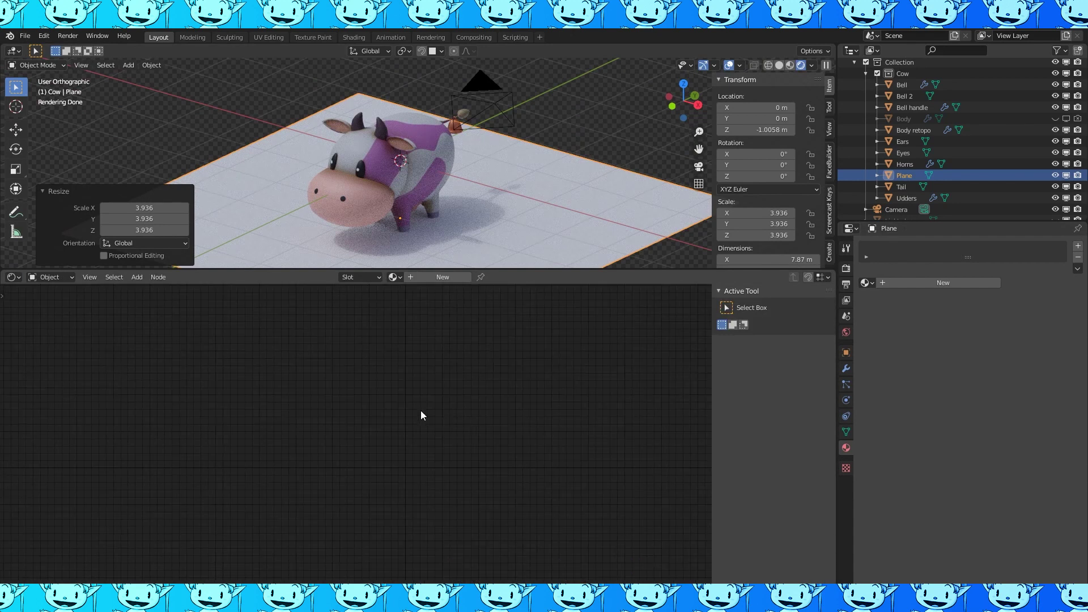
{"action": "left_click", "coordinate": [958, 284]}
- Add a Noise Texture node to the plane's material with connected Mapping and Texture Coordinate nodes
{"action": "key", "text": "shift+a"}
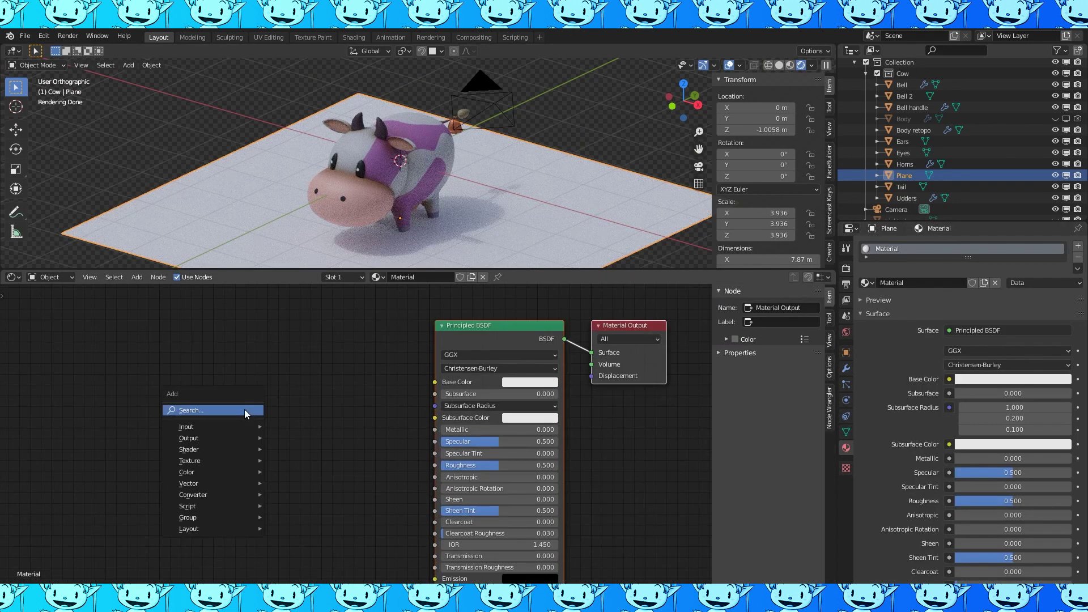
{"action": "mouse_move", "coordinate": [243, 460]}
{"action": "left_click", "coordinate": [308, 400]}
{"action": "left_click", "coordinate": [168, 369]}
{"action": "key", "text": "ctrl+t"}
{"action": "left_click_drag", "start_coordinate": [200, 382], "coordinate": [194, 363]}
- Add a ColorRamp node between the Noise Texture and the Principled BSDF
{"action": "key", "text": "shift+a"}
{"action": "mouse_move", "coordinate": [340, 452]}
{"action": "left_click", "coordinate": [423, 318]}
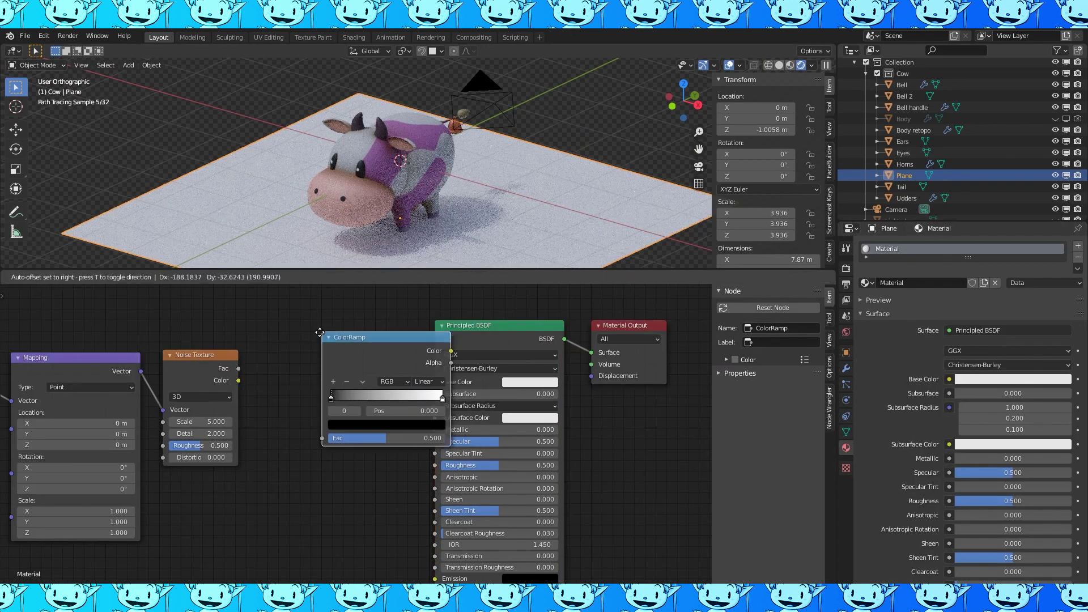
{"action": "left_click", "coordinate": [279, 333]}
- Colour the ColorRamp's dark stop green and shift the stops inward, placing one at about 0.655
{"action": "left_click", "coordinate": [350, 425]}
{"action": "left_click", "coordinate": [378, 312]}
{"action": "left_click", "coordinate": [306, 302]}
{"action": "left_click_drag", "start_coordinate": [293, 400], "coordinate": [327, 400]}
{"action": "mouse_move", "coordinate": [356, 400]}
{"action": "left_mouse_down"}
{"action": "mouse_move", "coordinate": [402, 399]}
{"action": "mouse_move", "coordinate": [362, 399]}
{"action": "left_mouse_up"}
- Wire the noise Fac through the ColorRamp into Base Color and set the light stop to light green (H 0.238, S 0.470)
{"action": "left_click_drag", "start_coordinate": [239, 369], "coordinate": [281, 438]}
{"action": "left_click_drag", "start_coordinate": [410, 351], "coordinate": [435, 382]}
{"action": "left_click", "coordinate": [362, 425]}
{"action": "left_click", "coordinate": [313, 311]}
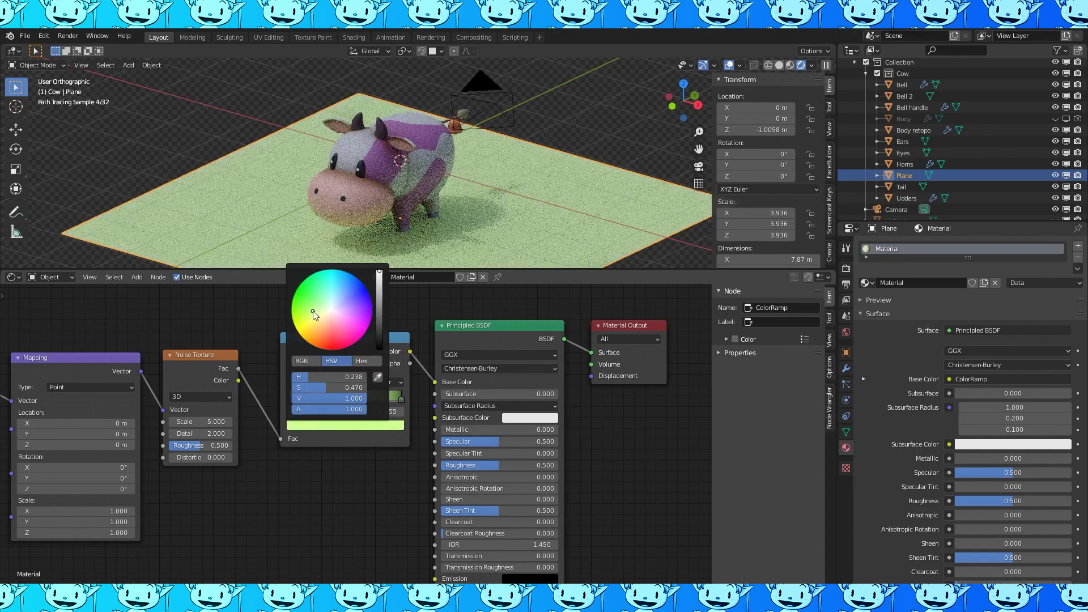
- Feed the ColorRamp from the noise Color output instead and set the noise scale to 23
{"action": "middle_click_drag", "start_coordinate": [346, 221], "coordinate": [343, 231]}
{"action": "left_click_drag", "start_coordinate": [238, 380], "coordinate": [281, 439]}
{"action": "left_click_drag", "start_coordinate": [217, 357], "coordinate": [241, 356]}
{"action": "left_click_drag", "start_coordinate": [227, 420], "coordinate": [255, 421]}
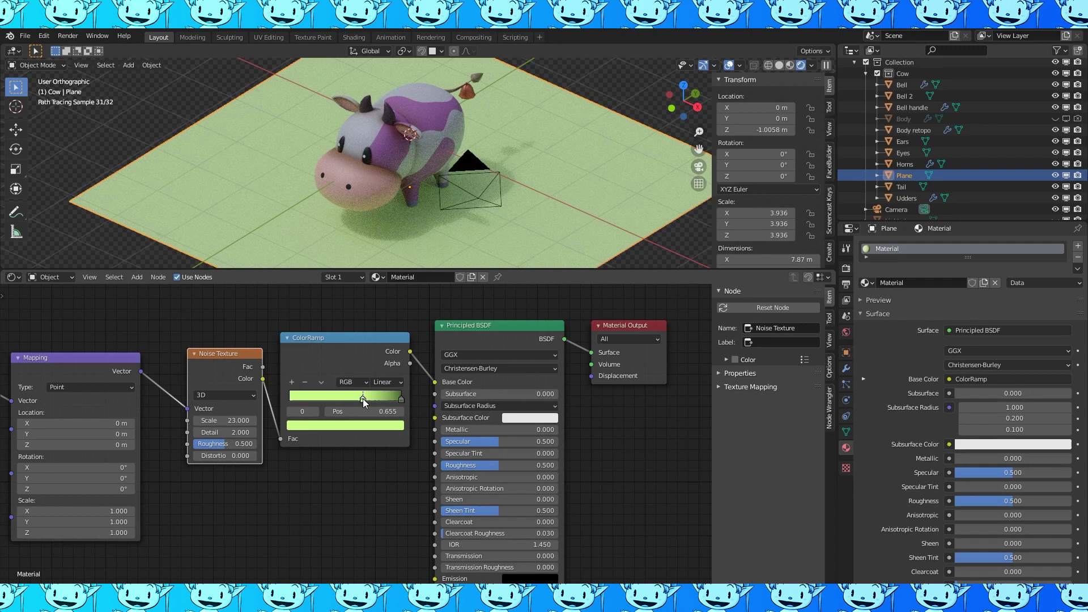
- Move the ColorRamp's light green stop to position 0 and set its colour to H 0.248, S 0.581
{"action": "left_click_drag", "start_coordinate": [363, 400], "coordinate": [288, 400]}
{"action": "left_click_drag", "start_coordinate": [341, 338], "coordinate": [352, 334]}
{"action": "scroll", "coordinate": [374, 227], "scroll_direction": "down", "scroll_amount": 3}
{"action": "scroll", "coordinate": [352, 437], "scroll_direction": "up", "scroll_amount": 2}
{"action": "left_click", "coordinate": [354, 419]}
{"action": "left_click", "coordinate": [313, 284]}
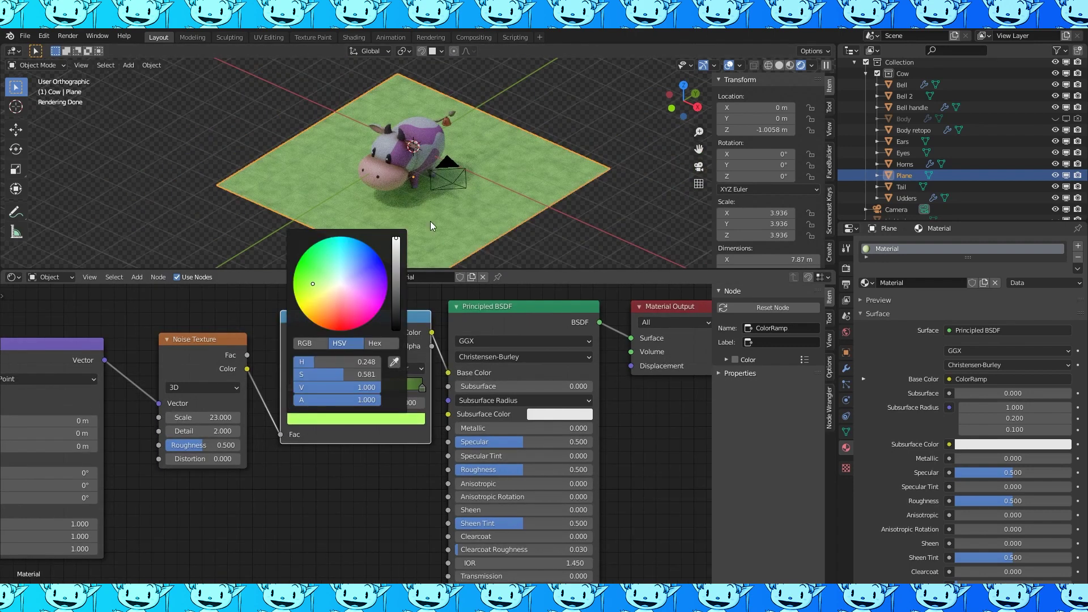
- Move the ColorRamp's middle stop toward the light end and give it a darker green
{"action": "left_click_drag", "start_coordinate": [377, 388], "coordinate": [327, 388]}
{"action": "left_click", "coordinate": [345, 419]}
{"action": "left_click_drag", "start_coordinate": [396, 247], "coordinate": [396, 290]}
{"action": "left_click_drag", "start_coordinate": [311, 284], "coordinate": [307, 302]}
{"action": "left_click", "coordinate": [309, 369]}
- Set the grass material's roughness to 0.759, unhide the light plane and check the scene from several angles
{"action": "scroll", "coordinate": [567, 219], "scroll_direction": "down", "scroll_amount": 3}
{"action": "left_click", "coordinate": [605, 216]}
{"action": "middle_click_drag", "start_coordinate": [584, 220], "coordinate": [507, 207]}
{"action": "scroll", "coordinate": [605, 216], "scroll_direction": "up", "scroll_amount": 4}
{"action": "scroll", "coordinate": [510, 207], "scroll_direction": "down", "scroll_amount": 4}
{"action": "scroll", "coordinate": [987, 177], "scroll_direction": "down", "scroll_amount": 1}
{"action": "scroll", "coordinate": [488, 176], "scroll_direction": "up", "scroll_amount": 3}
{"action": "middle_click_drag", "start_coordinate": [471, 172], "coordinate": [511, 170]}
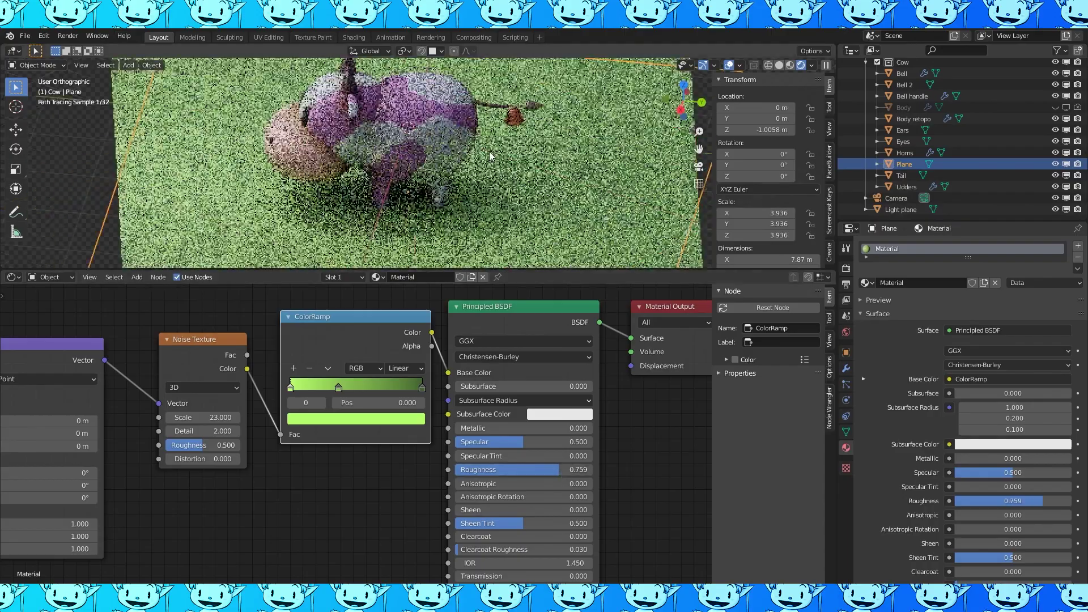
- Look through the camera and scale the grass plane up to about 28.7 m so it fills the frame
{"action": "left_click", "coordinate": [517, 131]}
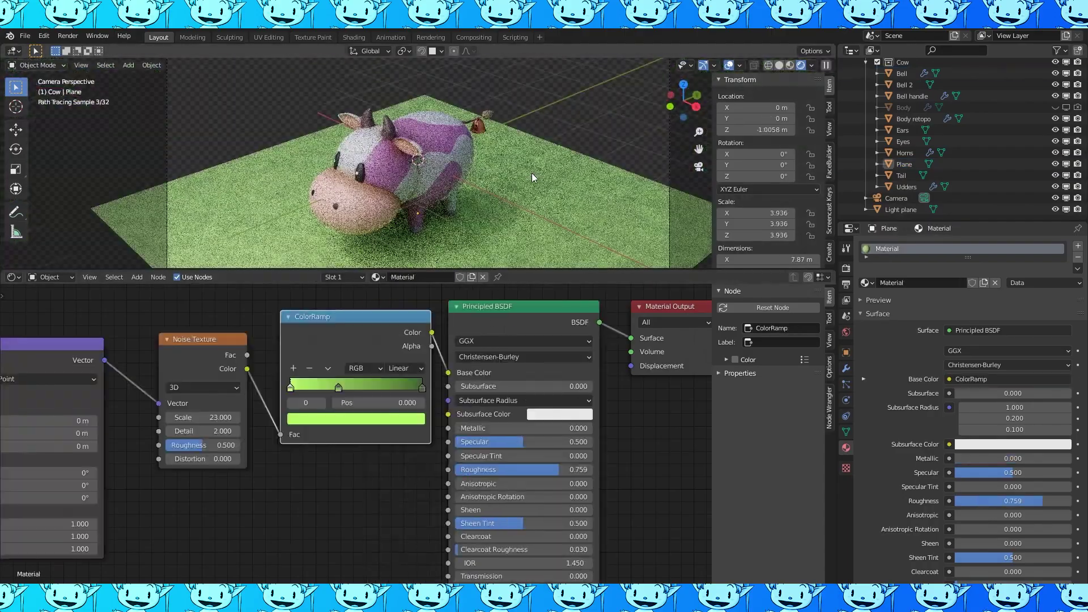
{"action": "scroll", "coordinate": [532, 172], "scroll_direction": "down", "scroll_amount": 3}
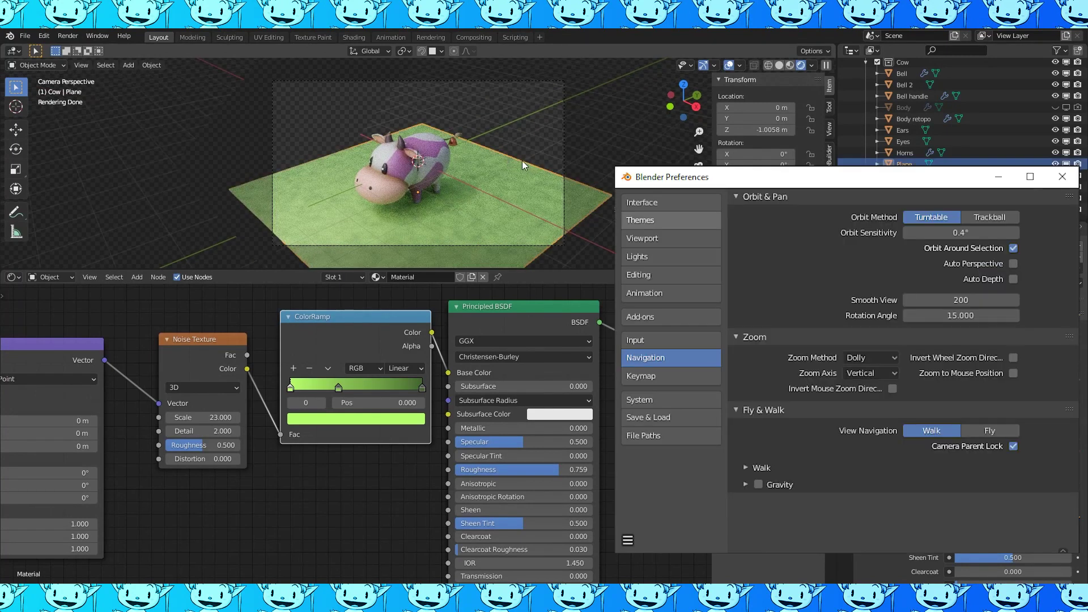
{"action": "scroll", "coordinate": [522, 161], "scroll_direction": "down", "scroll_amount": 2}
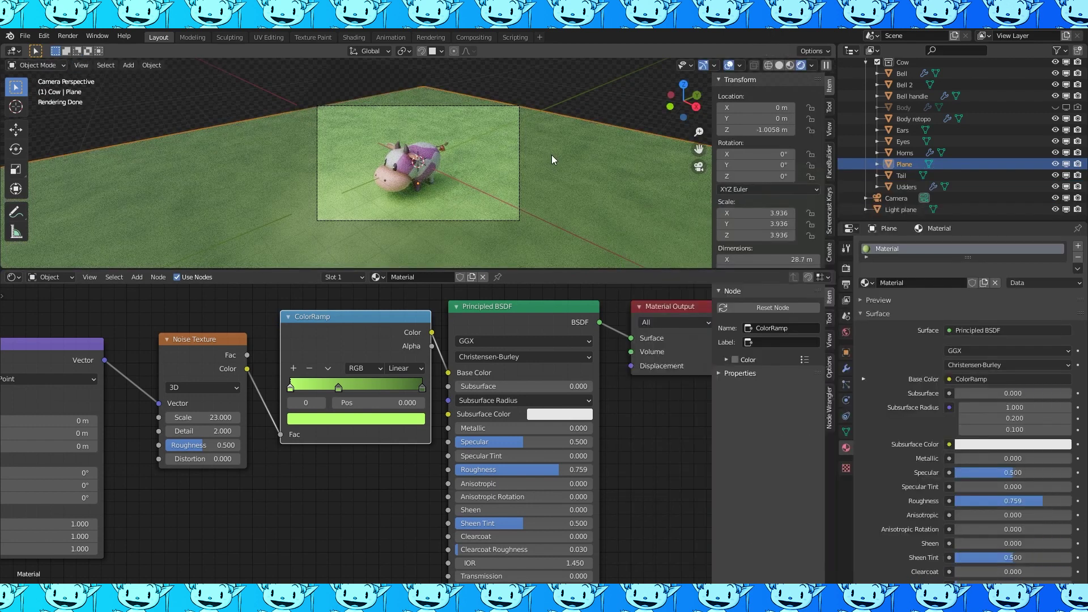
- Select the camera, cancel a trial move in walk navigation and set the lens type to Orthographic
{"action": "left_click", "coordinate": [491, 104]}
{"action": "key", "text": "shift+grave"}
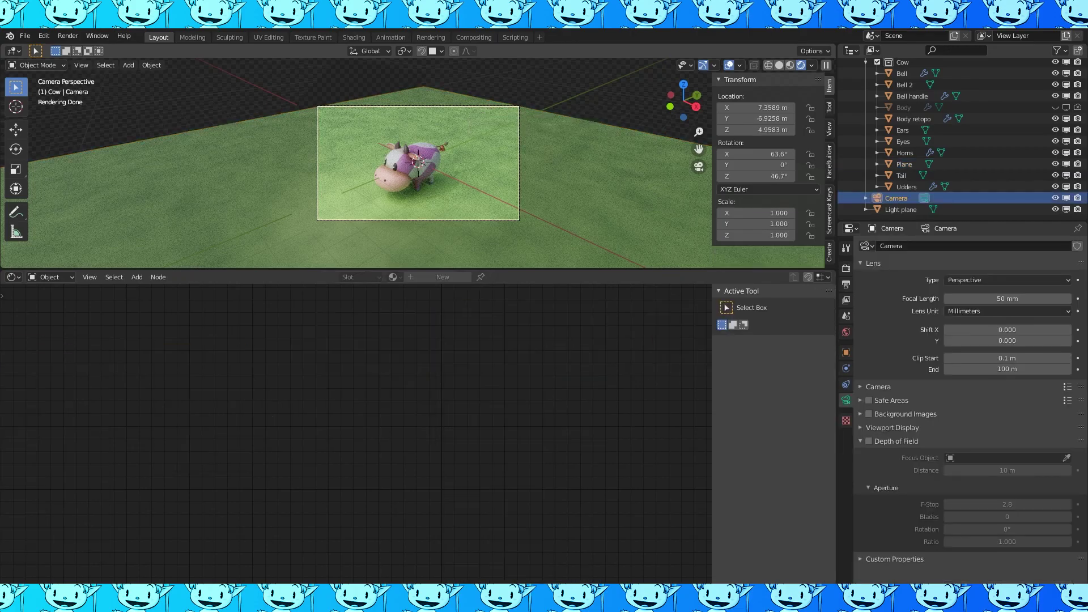
{"action": "key", "text": "w"}
{"action": "key", "text": "w"}
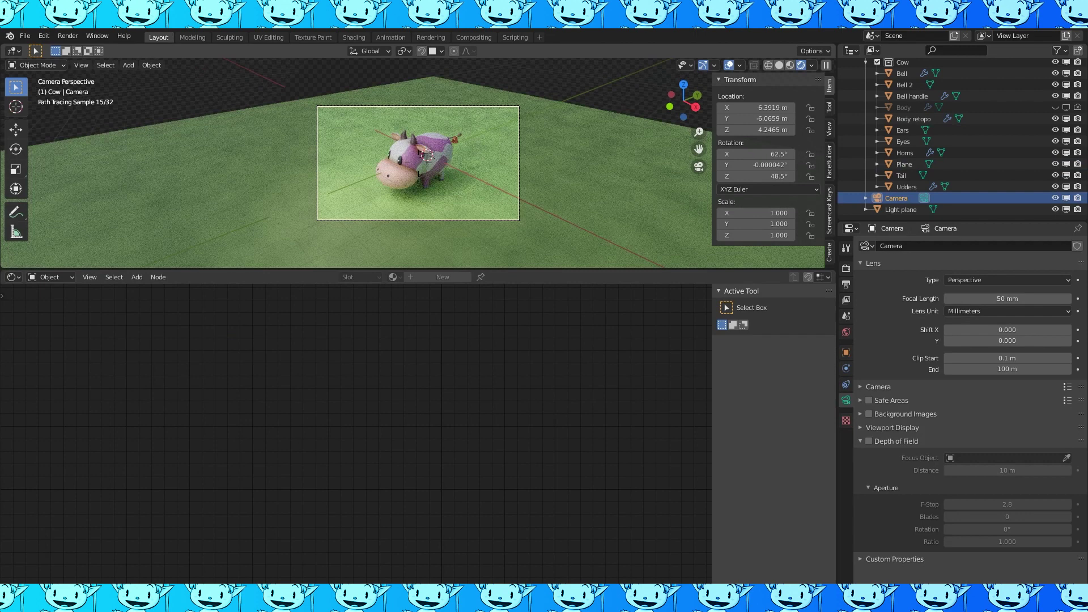
{"action": "key", "text": "s"}
{"action": "right_click", "coordinate": [431, 166]}
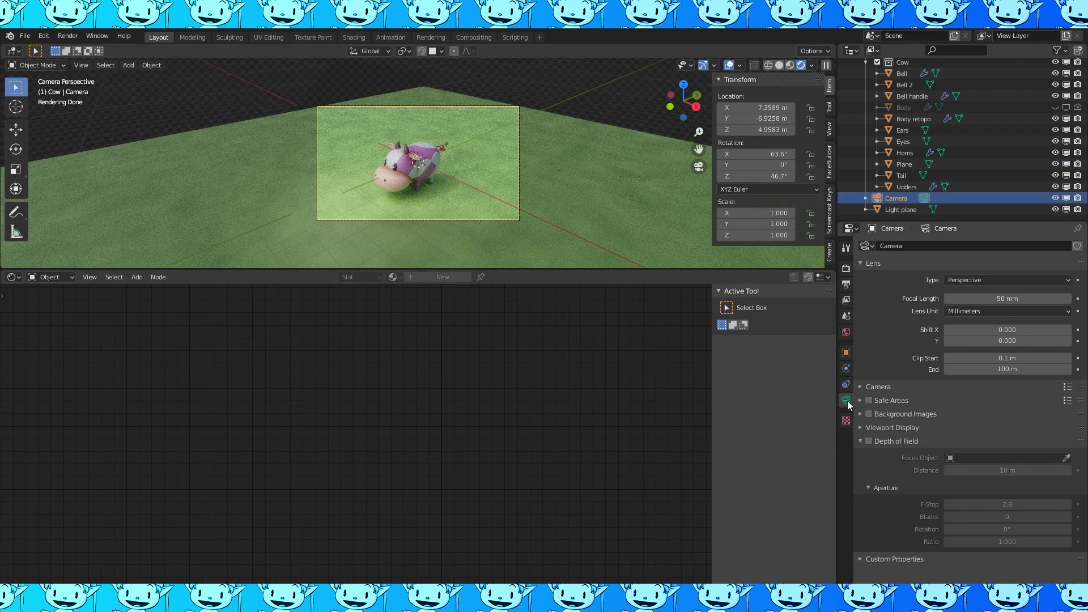
{"action": "left_click", "coordinate": [975, 309]}
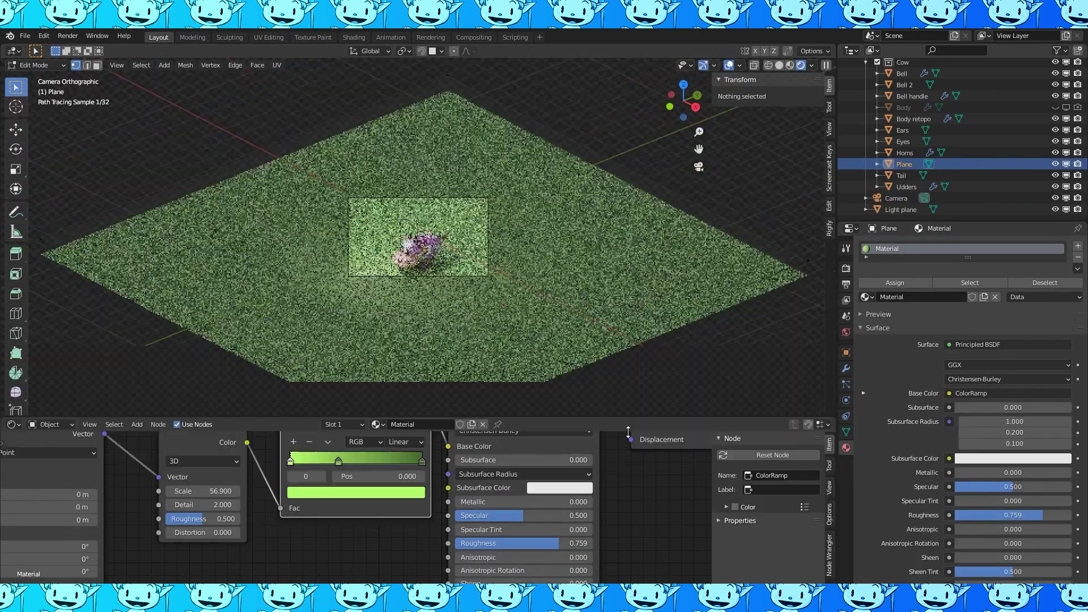
- Review the Cycles sampling settings and open the light path settings in the render properties
{"action": "left_click", "coordinate": [846, 269]}
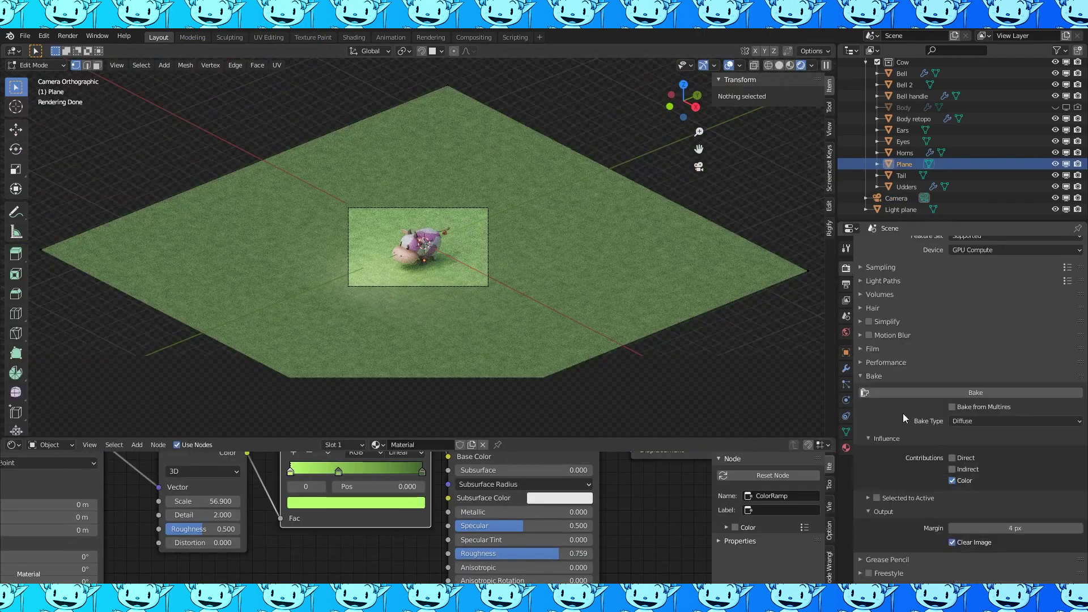
{"action": "left_click", "coordinate": [862, 376]}
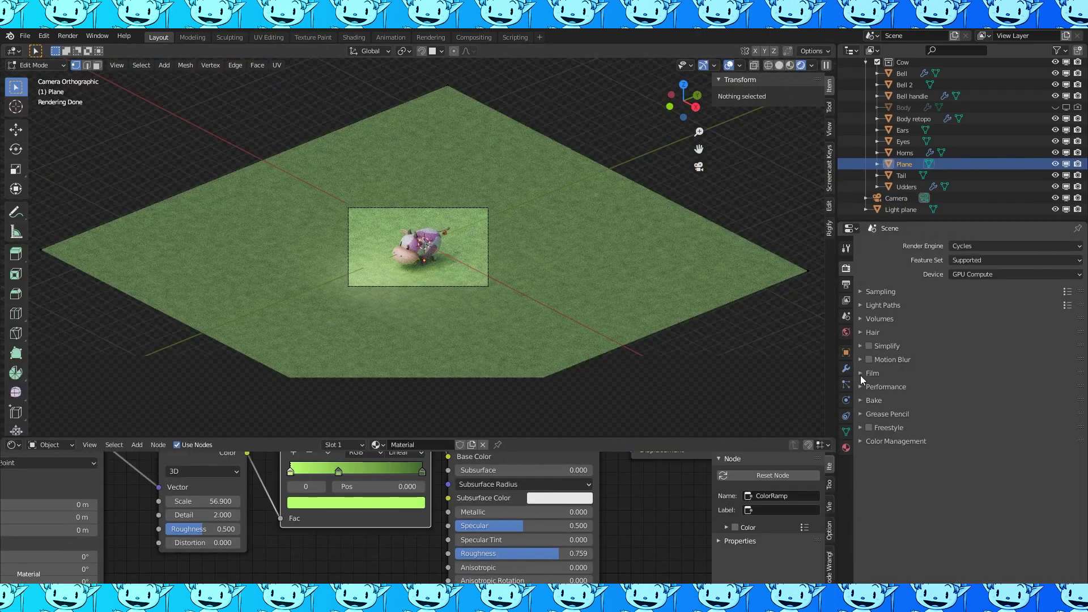
{"action": "left_click", "coordinate": [862, 291]}
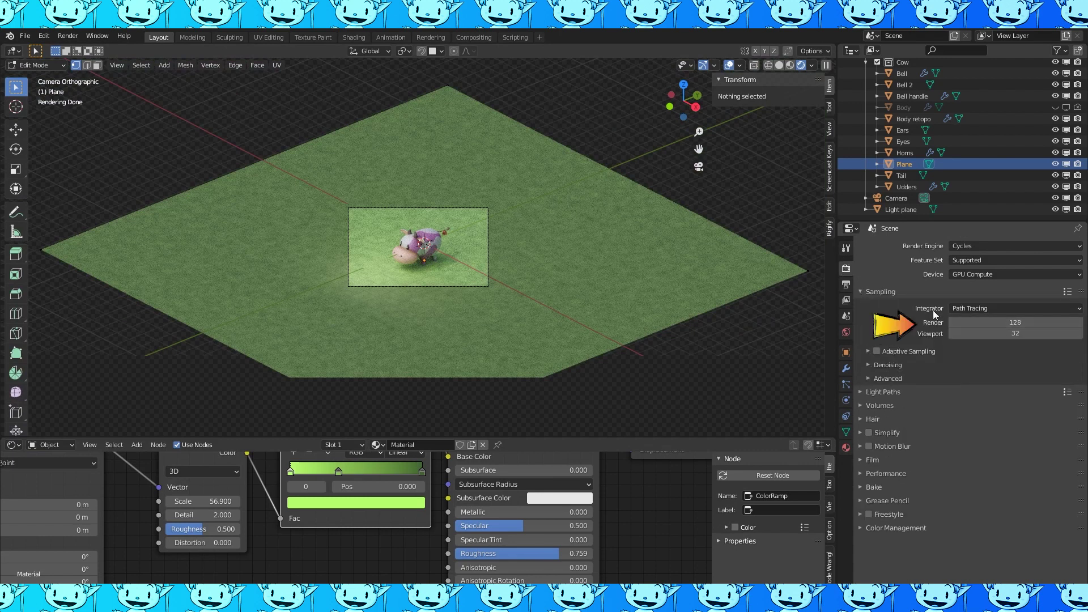
{"action": "left_click", "coordinate": [862, 291]}
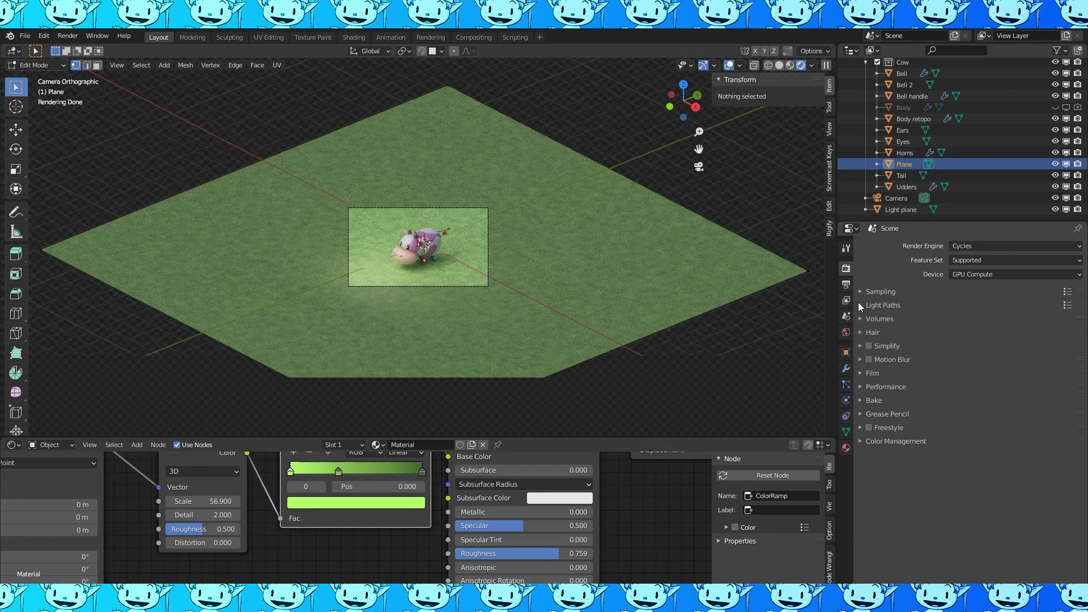
{"action": "left_click", "coordinate": [860, 305]}
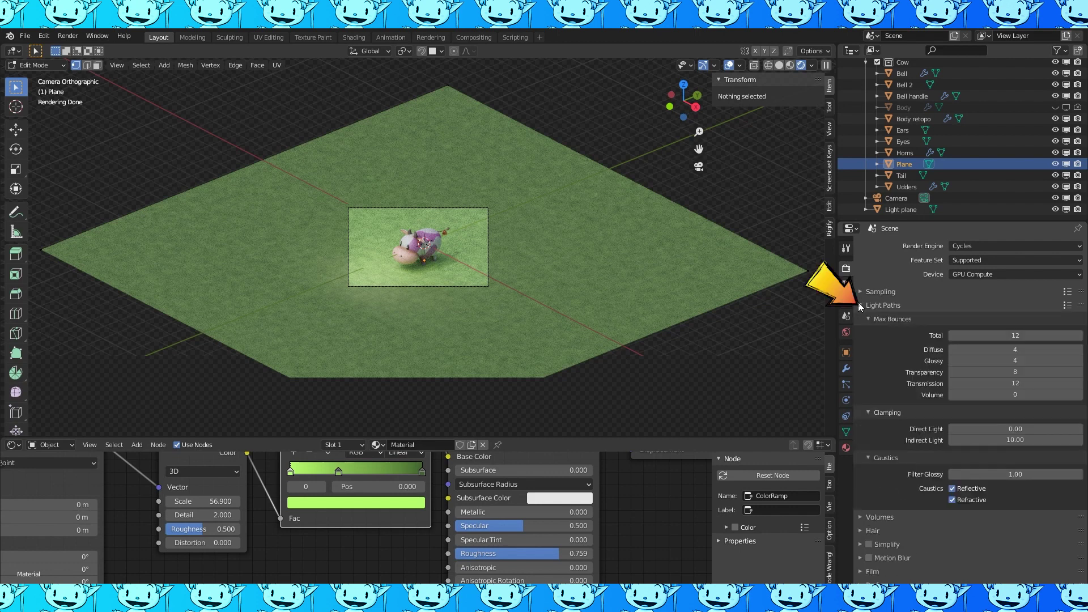
- Collapse the light path settings and set the render output folder to C:\Users\Public\Pictures\
{"action": "left_click", "coordinate": [860, 305]}
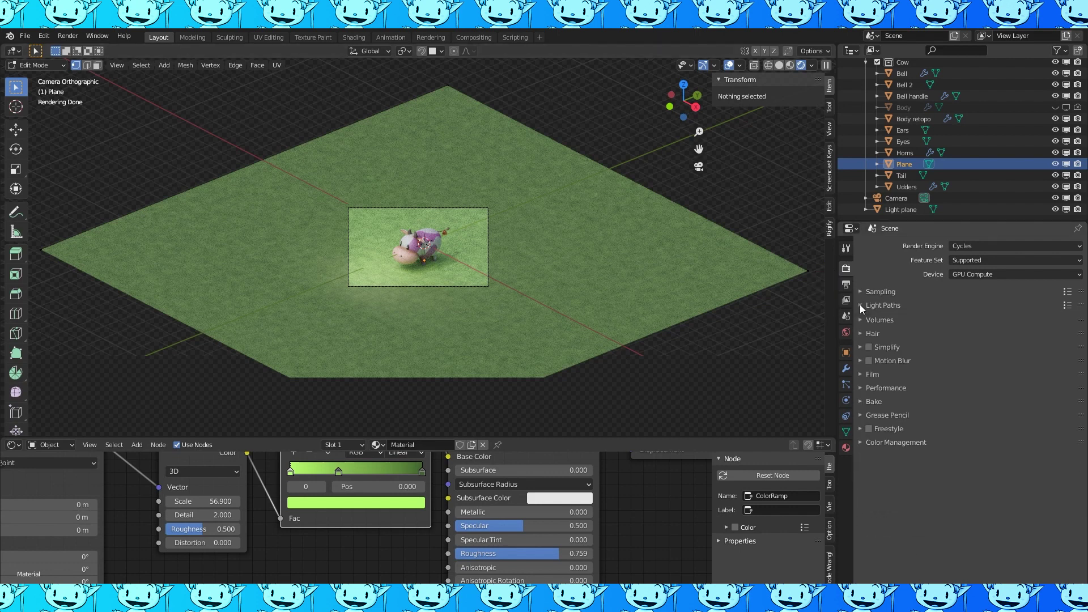
{"action": "left_click", "coordinate": [846, 284]}
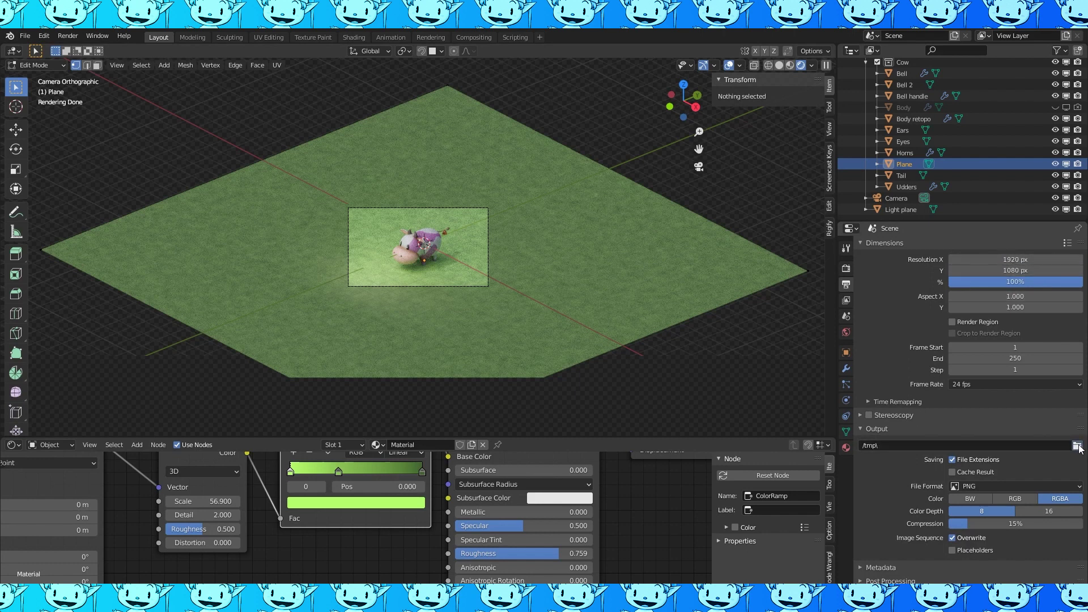
{"action": "type", "text": "C:\\Users\\Public\\Pictures\\"}
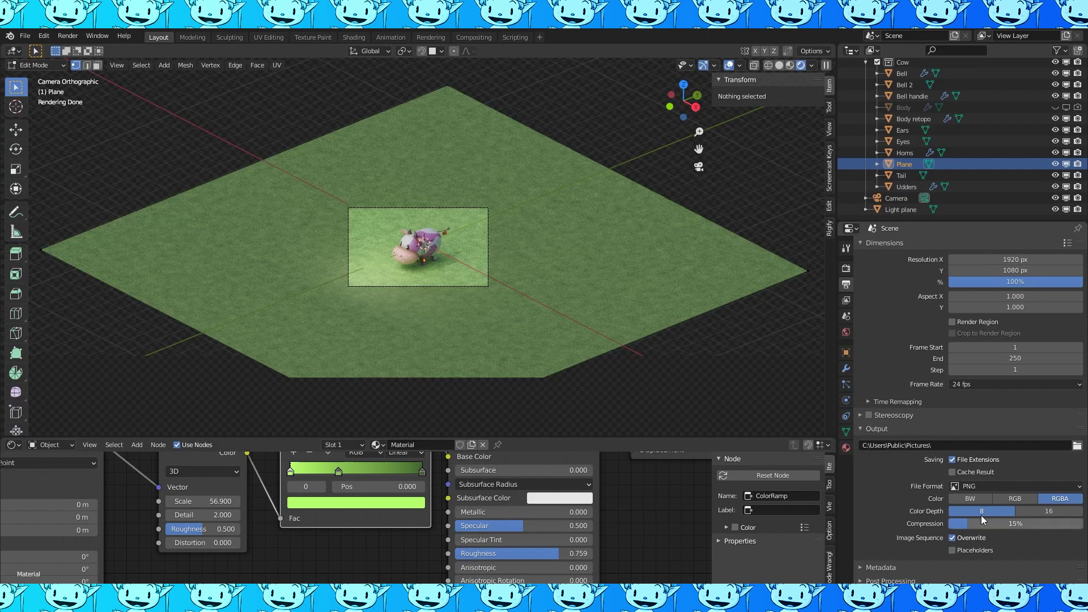
- Try FFmpeg video as the output file format with an MPEG-4 container
{"action": "left_click", "coordinate": [1014, 486]}
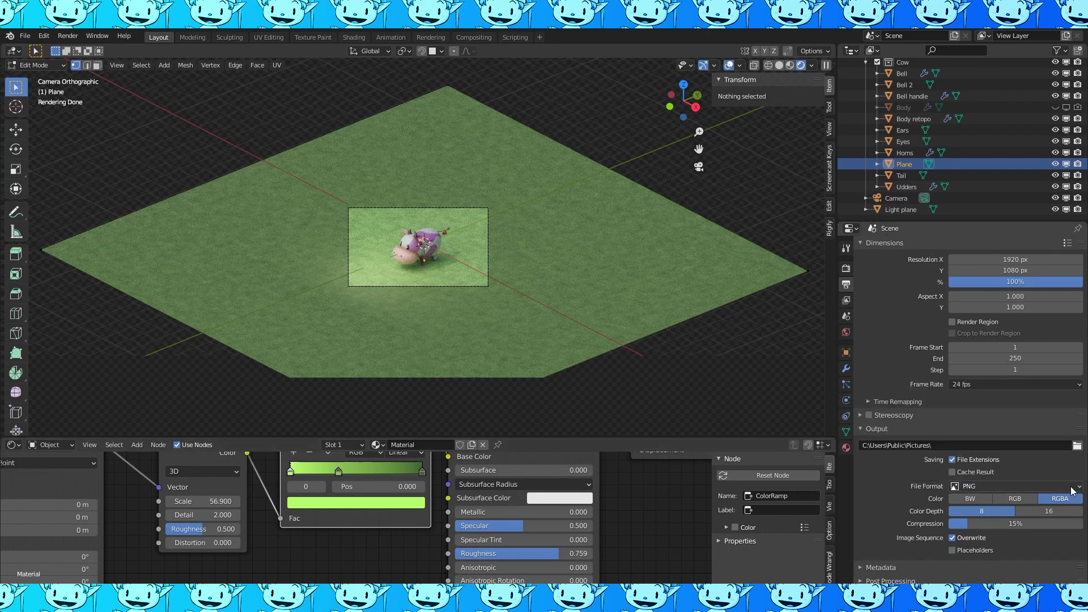
{"action": "left_click", "coordinate": [1015, 486]}
{"action": "left_click", "coordinate": [1033, 424]}
{"action": "scroll", "coordinate": [1023, 470], "scroll_direction": "down", "scroll_amount": 3}
{"action": "left_click", "coordinate": [1023, 465]}
{"action": "left_click", "coordinate": [1009, 451]}
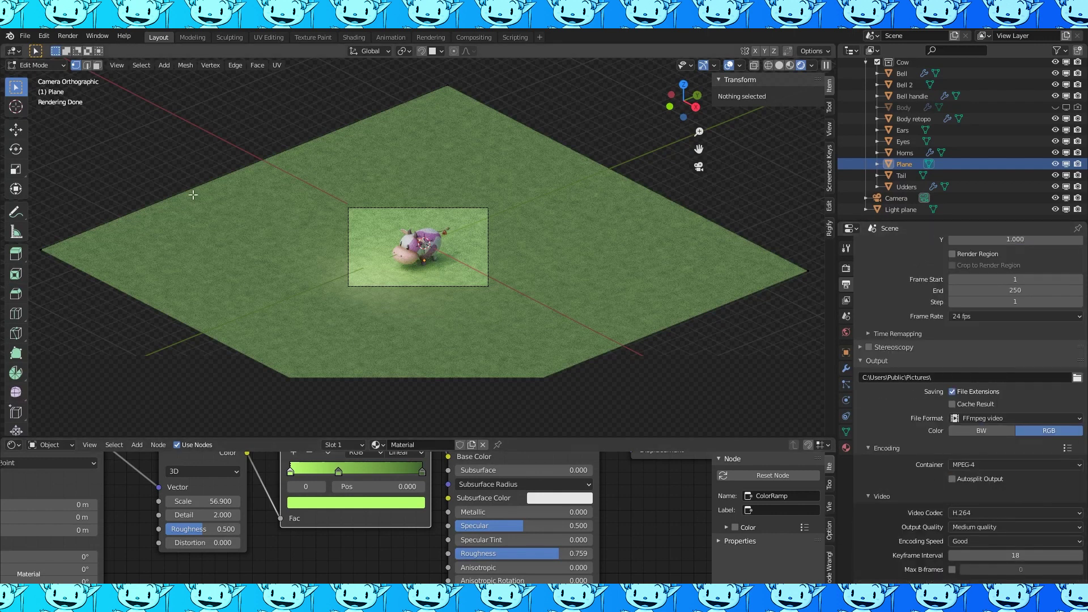
{"action": "left_click", "coordinate": [68, 36]}
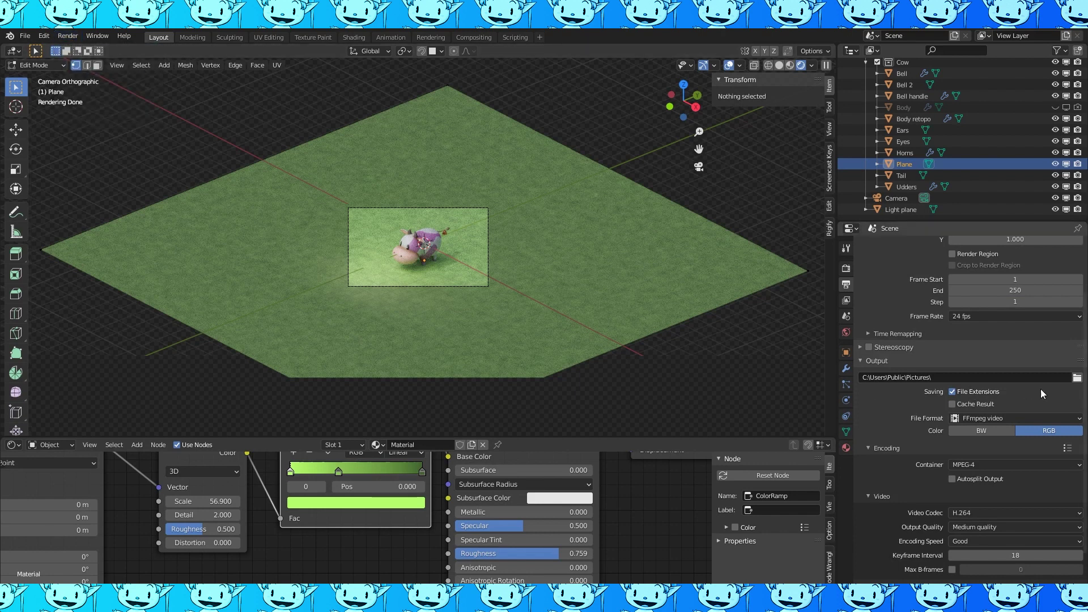
- Return the output file format to PNG with RGBA color
{"action": "left_click", "coordinate": [1056, 419]}
{"action": "left_click", "coordinate": [882, 481]}
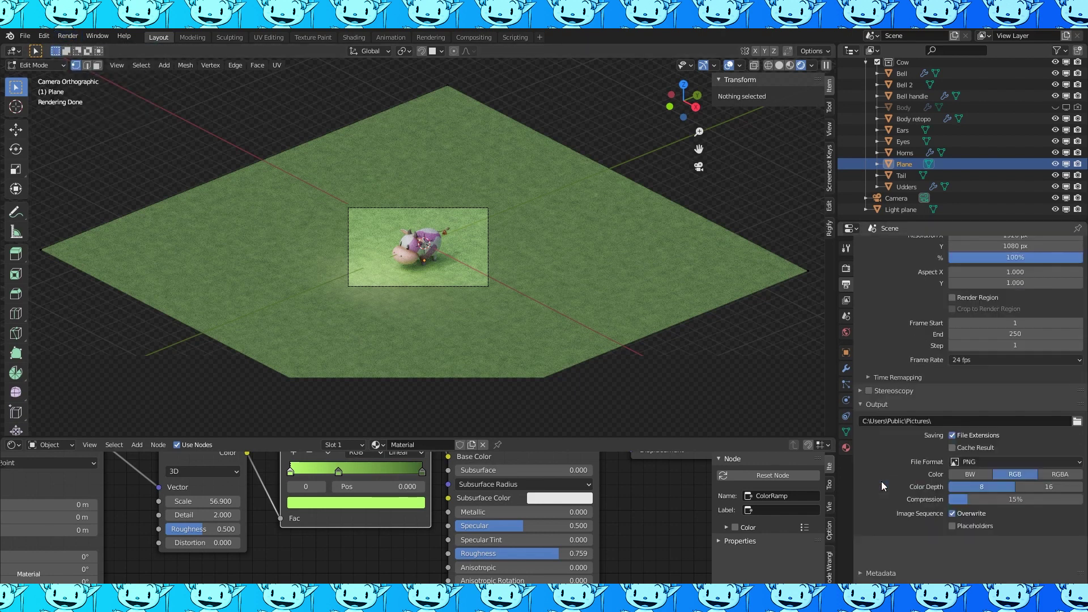
{"action": "left_click", "coordinate": [1064, 498]}
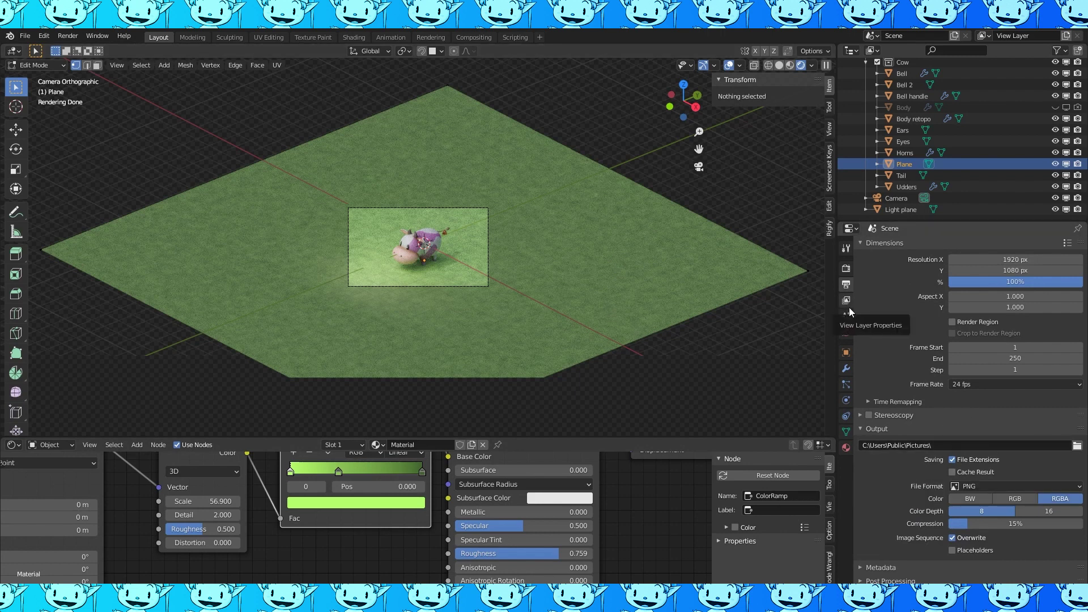
- Check the available render devices in the render properties and keep GPU Compute
{"action": "left_click", "coordinate": [846, 268]}
{"action": "left_click", "coordinate": [1002, 274]}
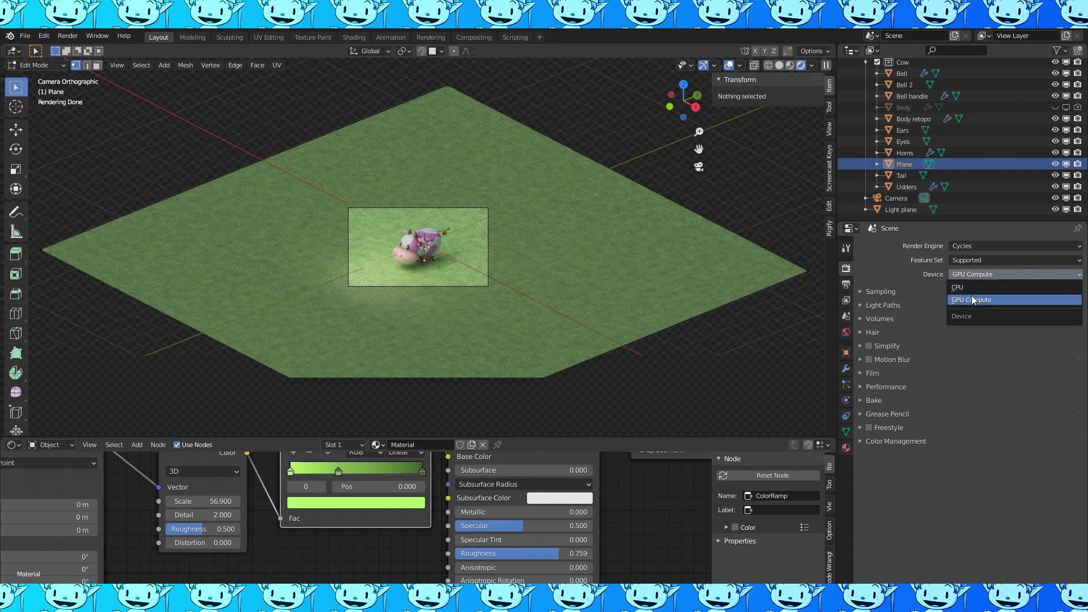
{"action": "left_click", "coordinate": [1008, 272]}
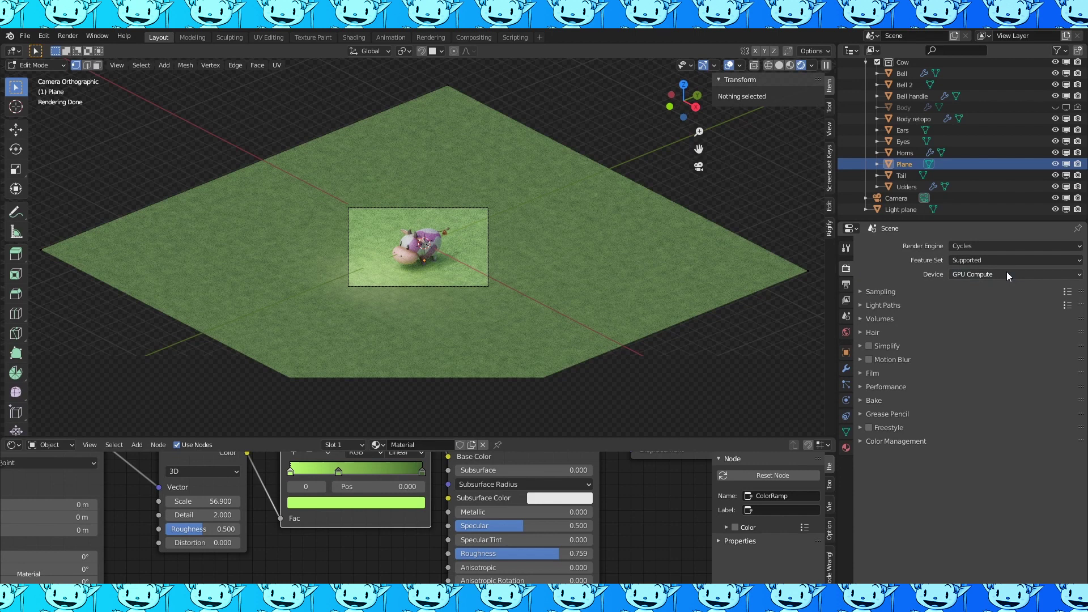
- Preview the scene with the Eevee render engine for comparison and set the engine back to Cycles
{"action": "left_click", "coordinate": [1006, 246]}
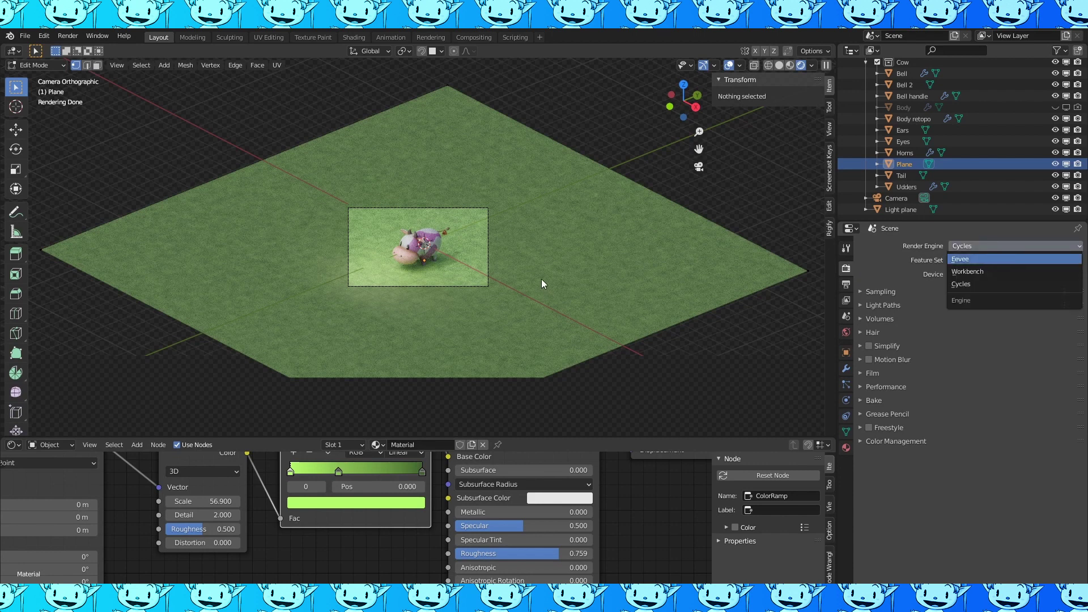
{"action": "left_click", "coordinate": [1014, 259]}
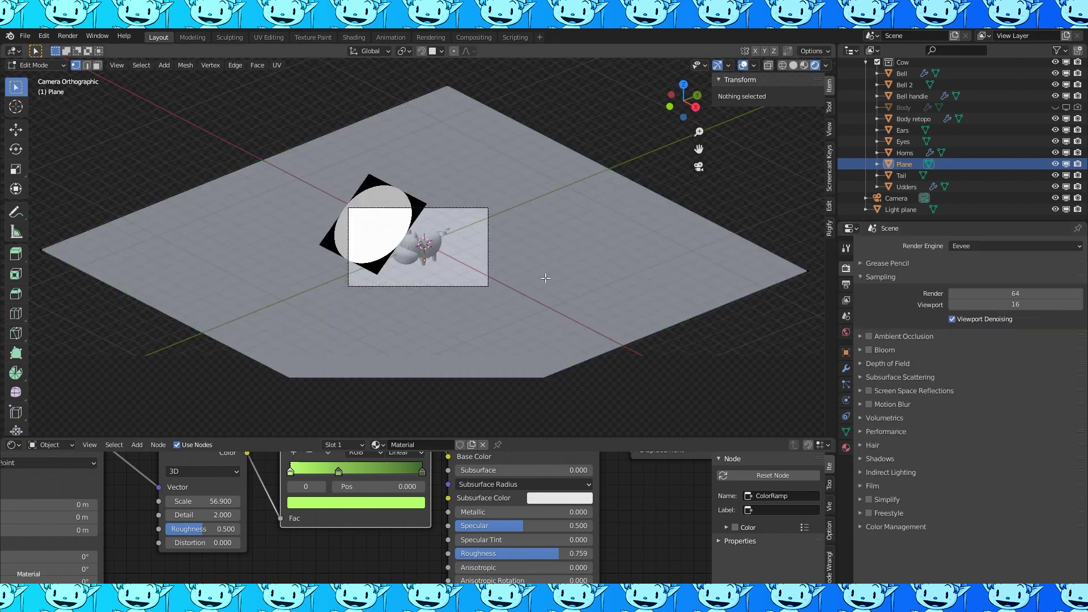
{"action": "scroll", "coordinate": [497, 293], "scroll_direction": "up", "scroll_amount": 2}
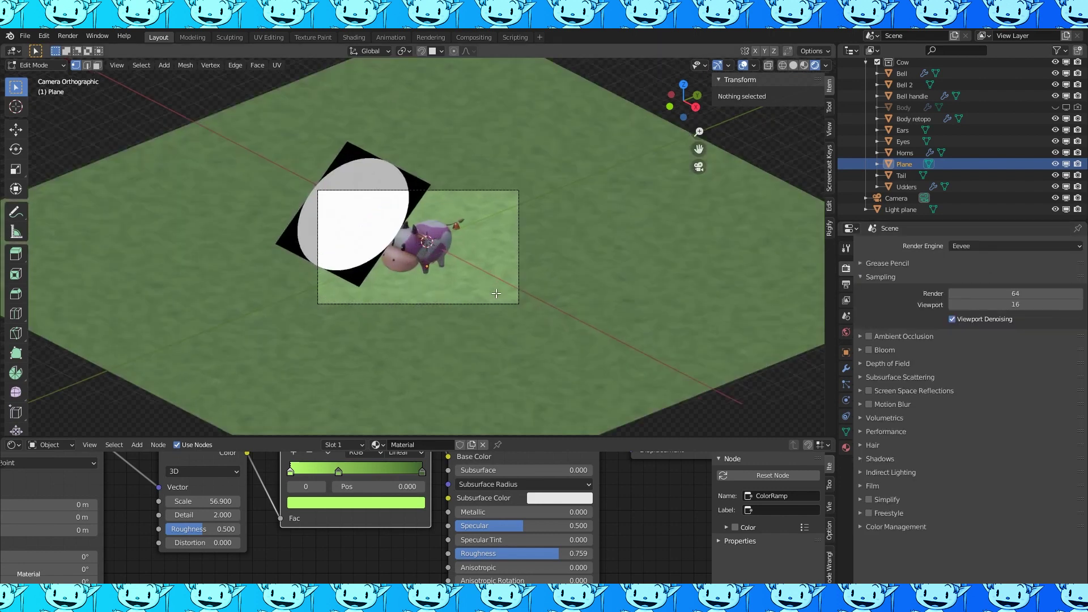
{"action": "left_click", "coordinate": [1026, 244]}
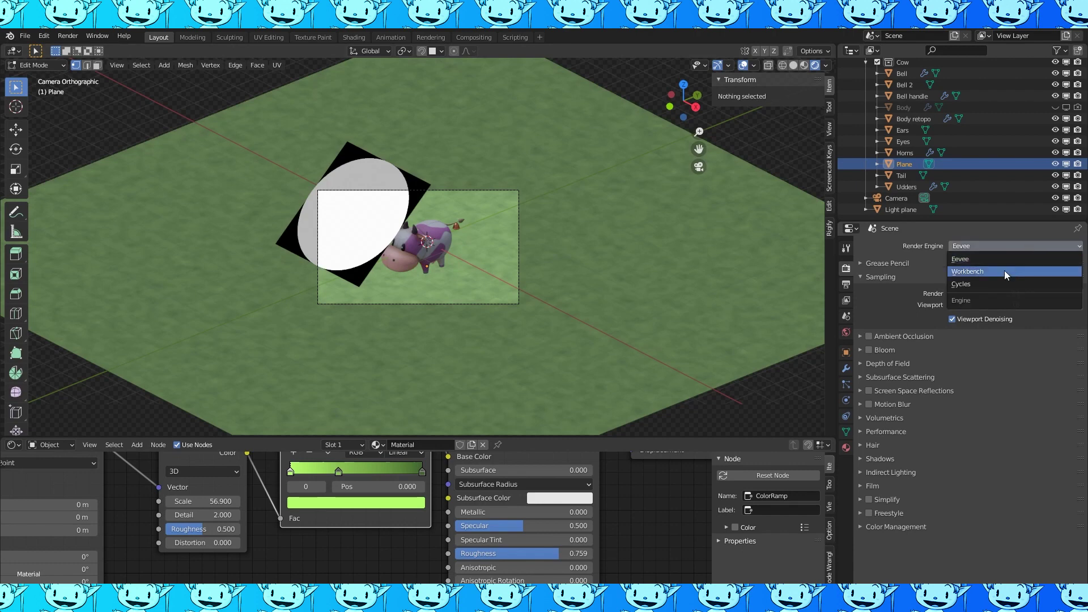
{"action": "left_click", "coordinate": [997, 282]}
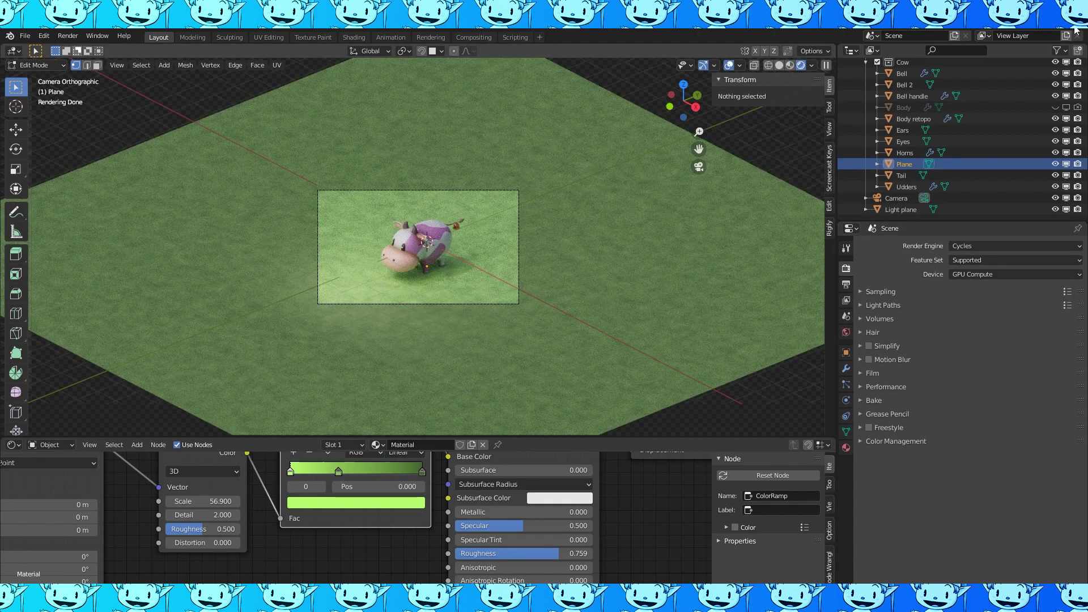
- Leave edit mode, switch the viewport to material preview and delete the grass plane
{"action": "key", "text": "Tab"}
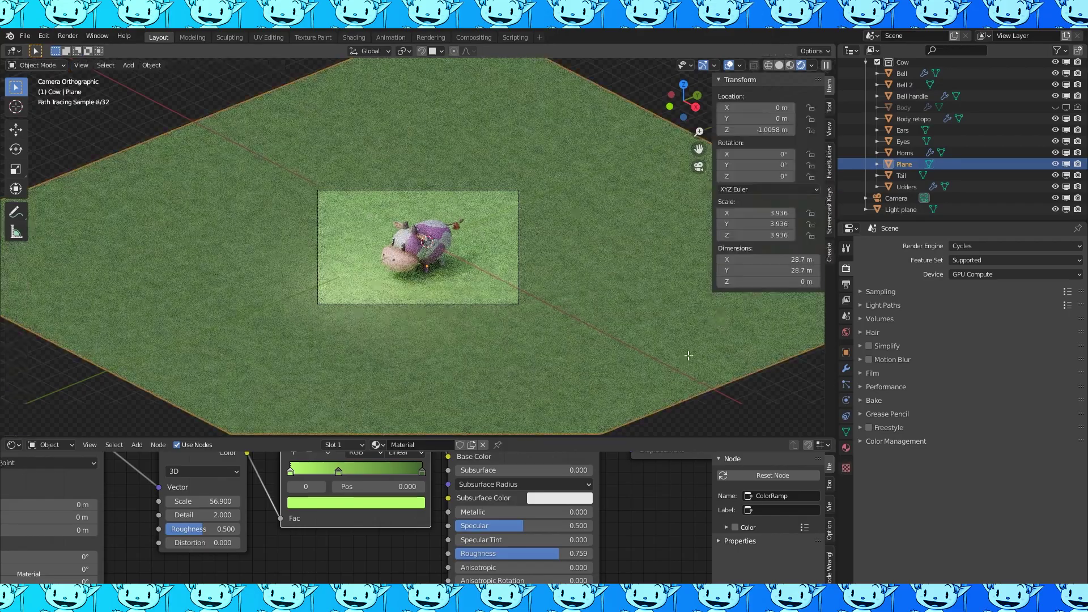
{"action": "scroll", "coordinate": [689, 355], "scroll_direction": "down", "scroll_amount": 1}
{"action": "key", "text": "Tab"}
{"action": "key", "text": "z"}
{"action": "key", "text": "Tab"}
{"action": "key", "text": "z"}
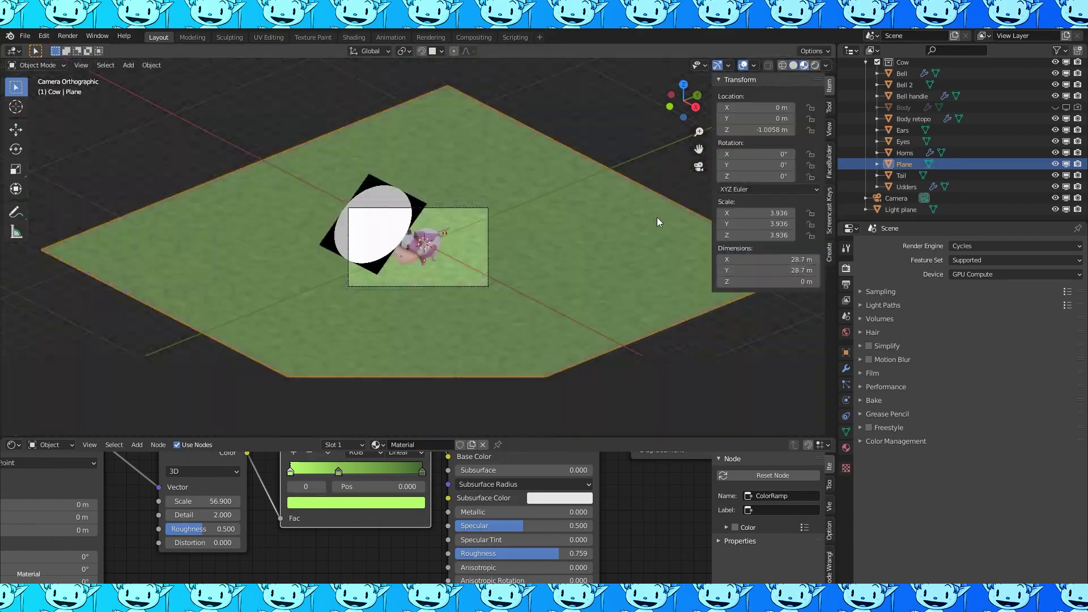
{"action": "key", "text": "x"}
{"action": "left_click", "coordinate": [668, 295]}
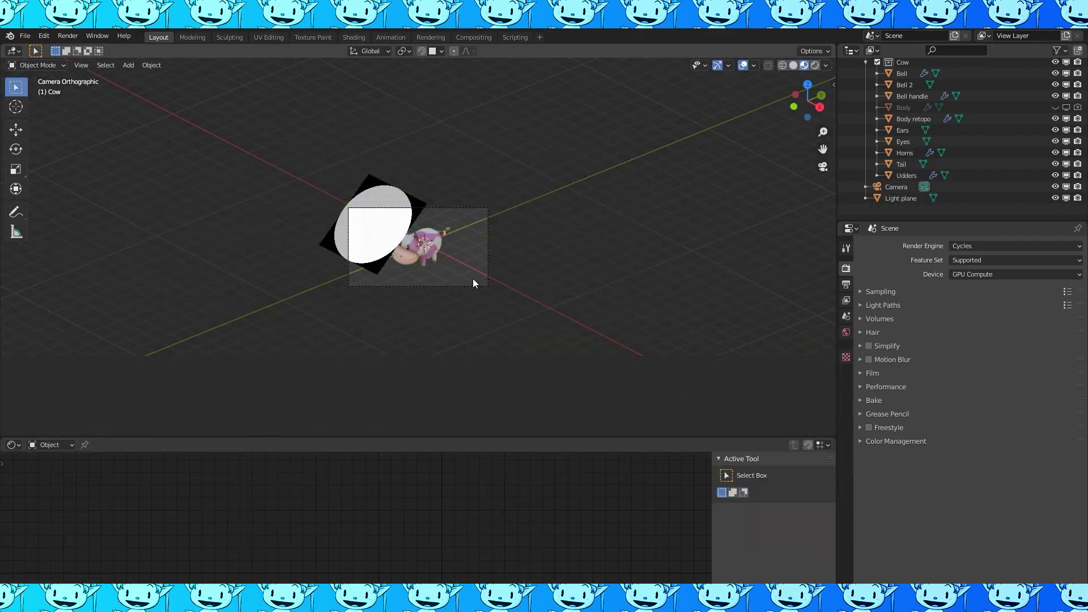
- Model a round flared base from a circle 1.0243 m below the origin, with brown sides and the Grass material on top
{"action": "key", "text": "shift+a"}
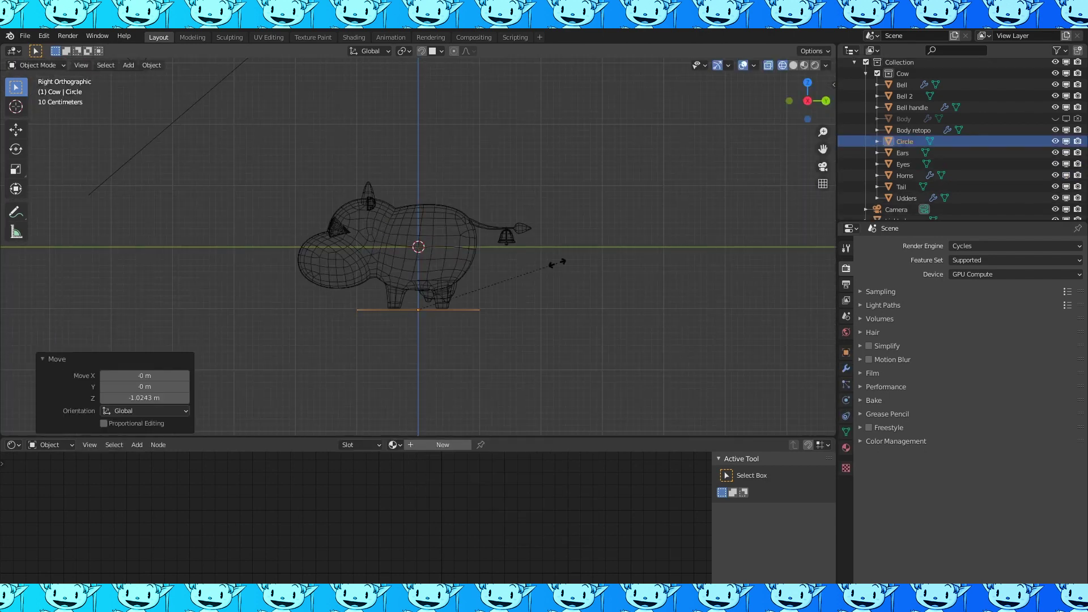
{"action": "key", "text": "e"}
{"action": "key", "text": "s"}
{"action": "left_click", "coordinate": [578, 325]}
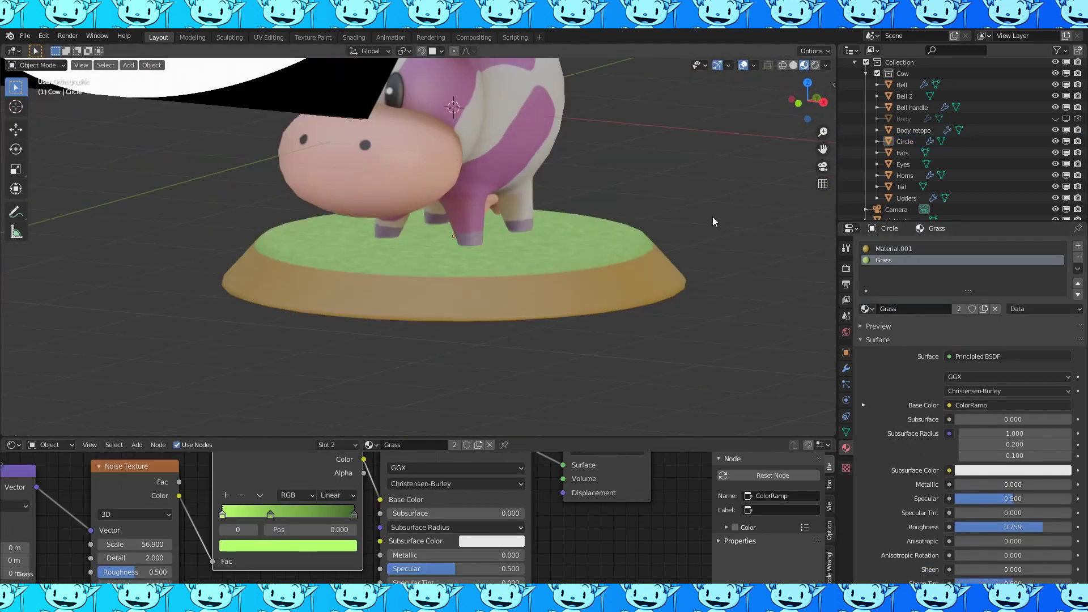
- View the base through the camera in rendered shading and set the roughness of Material.001 to 0.073
{"action": "key", "text": "Tab"}
{"action": "scroll", "coordinate": [715, 222], "scroll_direction": "up", "scroll_amount": 3}
{"action": "key", "text": "Tab"}
{"action": "scroll", "coordinate": [660, 260], "scroll_direction": "down", "scroll_amount": 5}
{"action": "key", "text": "KP_0"}
{"action": "left_click", "coordinate": [815, 66]}
{"action": "left_click", "coordinate": [894, 248]}
{"action": "left_click_drag", "start_coordinate": [466, 564], "coordinate": [407, 565]}
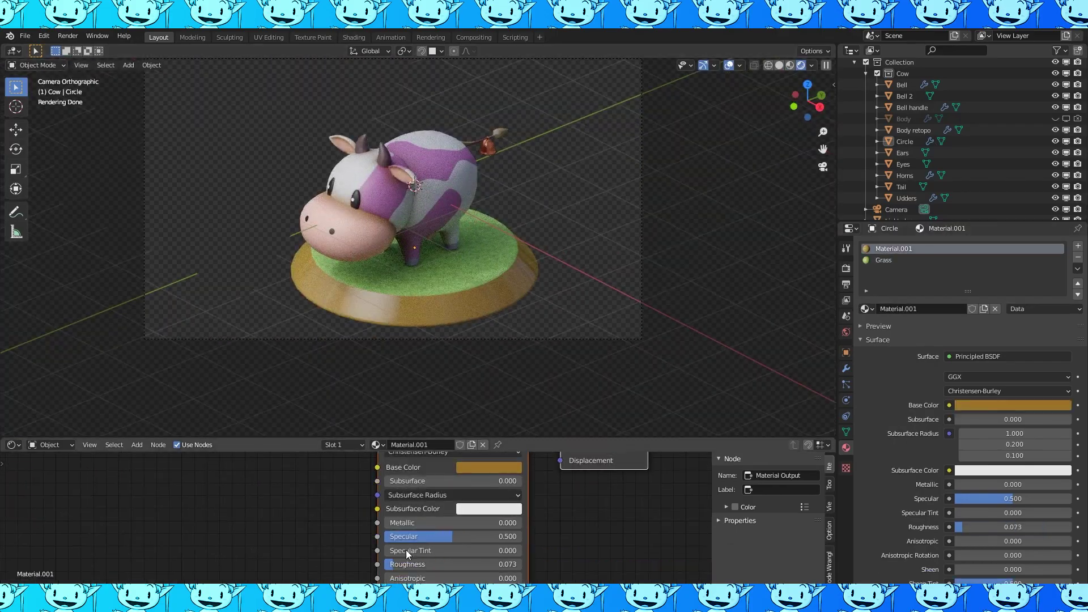
- Scale the base's lower edge loop slightly inward for steeper sides and check the result in the camera view
{"action": "left_click", "coordinate": [847, 368]}
{"action": "scroll", "coordinate": [595, 278], "scroll_direction": "up", "scroll_amount": 4}
{"action": "key", "text": "Tab"}
{"action": "left_click", "coordinate": [642, 291], "text": "alt"}
{"action": "key", "text": "s"}
{"action": "left_click", "coordinate": [629, 283]}
{"action": "key", "text": "Tab"}
{"action": "scroll", "coordinate": [705, 267], "scroll_direction": "down", "scroll_amount": 4}
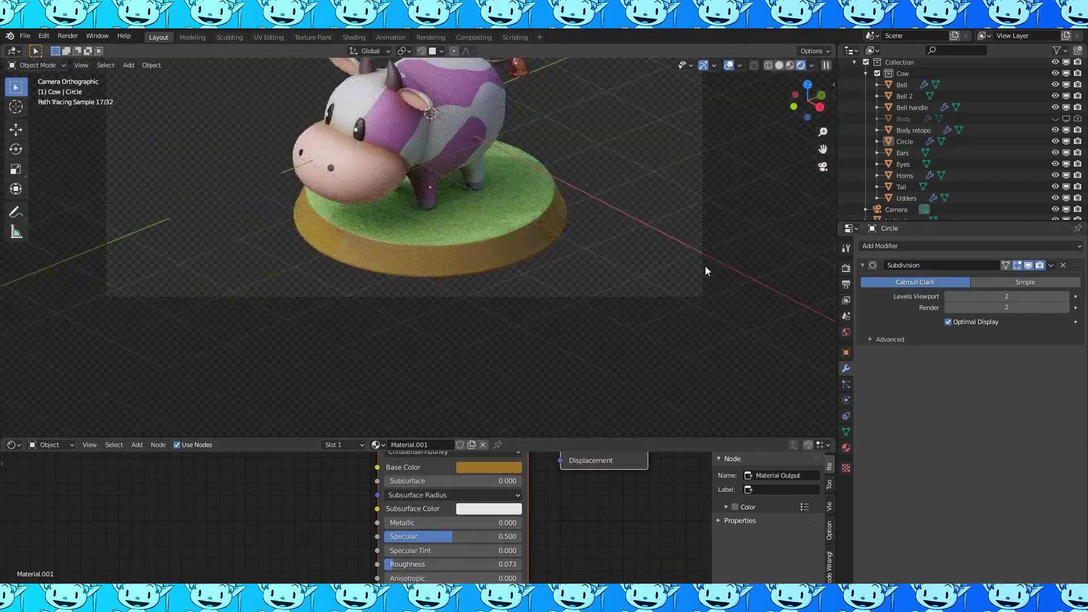
{"action": "scroll", "coordinate": [707, 271], "scroll_direction": "up", "scroll_amount": 3}
{"action": "scroll", "coordinate": [651, 252], "scroll_direction": "down", "scroll_amount": 6}
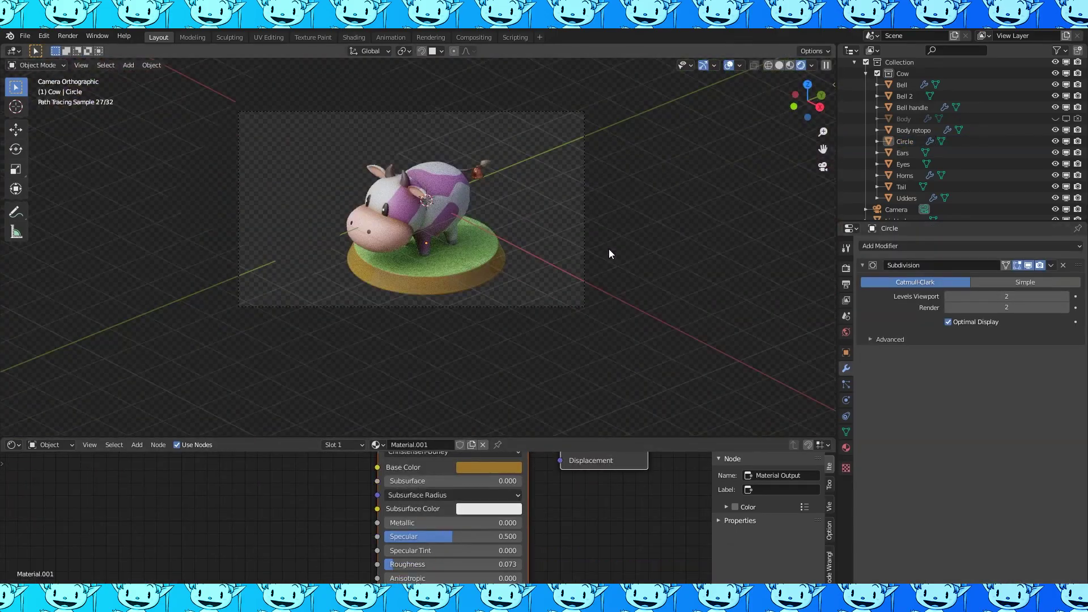
- Switch to a wireframe right side view and add a Plain Axes empty at the cow's center
{"action": "left_click", "coordinate": [768, 65]}
{"action": "key", "text": "KP_3"}
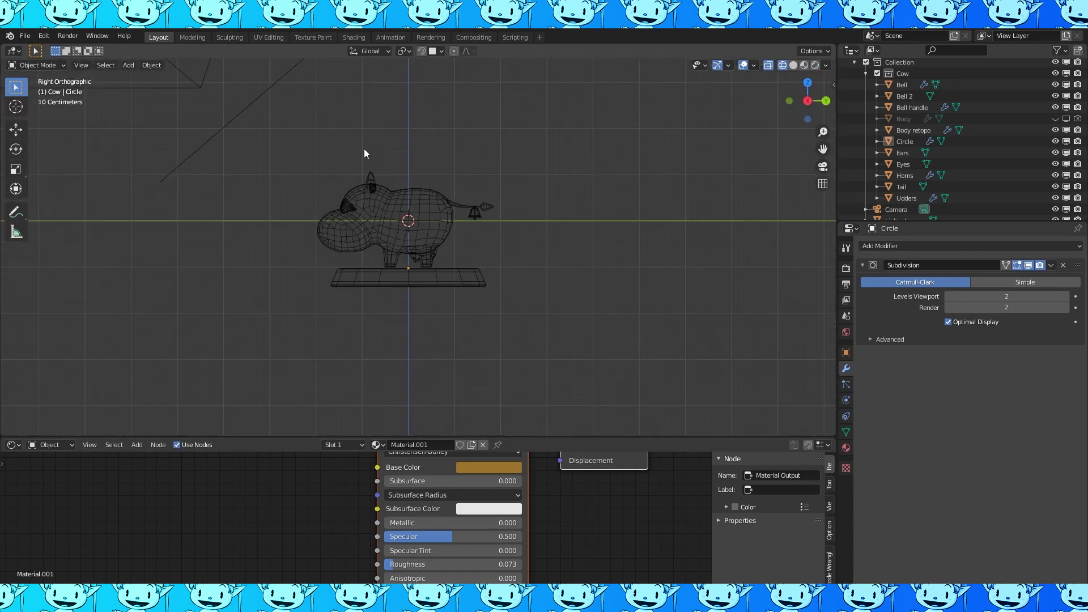
{"action": "key", "text": "shift+a"}
{"action": "mouse_move", "coordinate": [399, 311]}
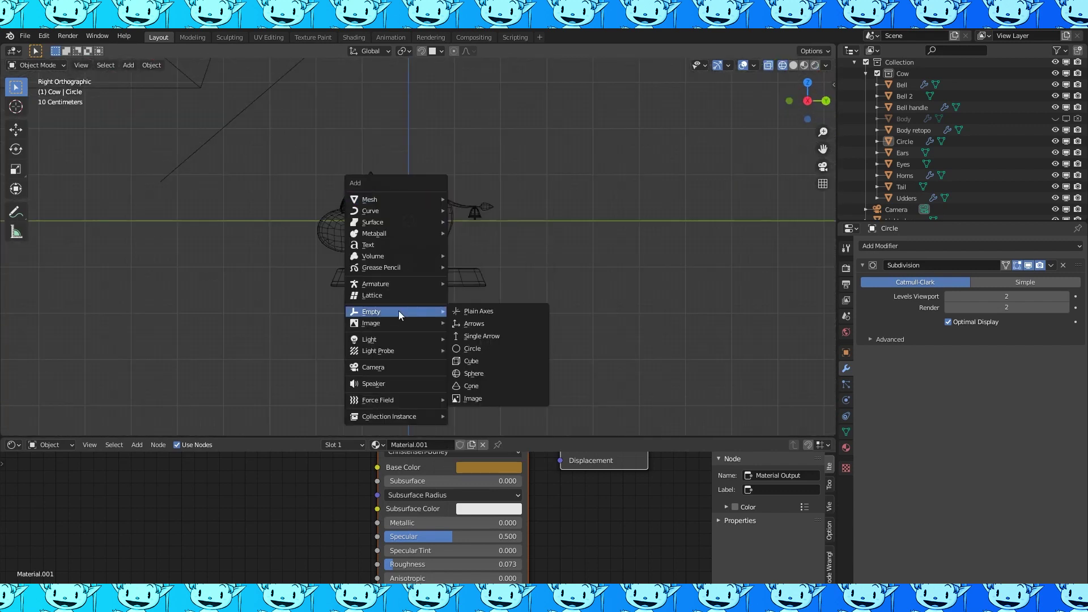
{"action": "left_click", "coordinate": [498, 313]}
- Select the camera by its frame, leave the camera view and try to add the empty to the selection
{"action": "middle_click_drag", "start_coordinate": [490, 188], "coordinate": [349, 200]}
{"action": "key", "text": "KP_0"}
{"action": "left_click", "coordinate": [583, 211]}
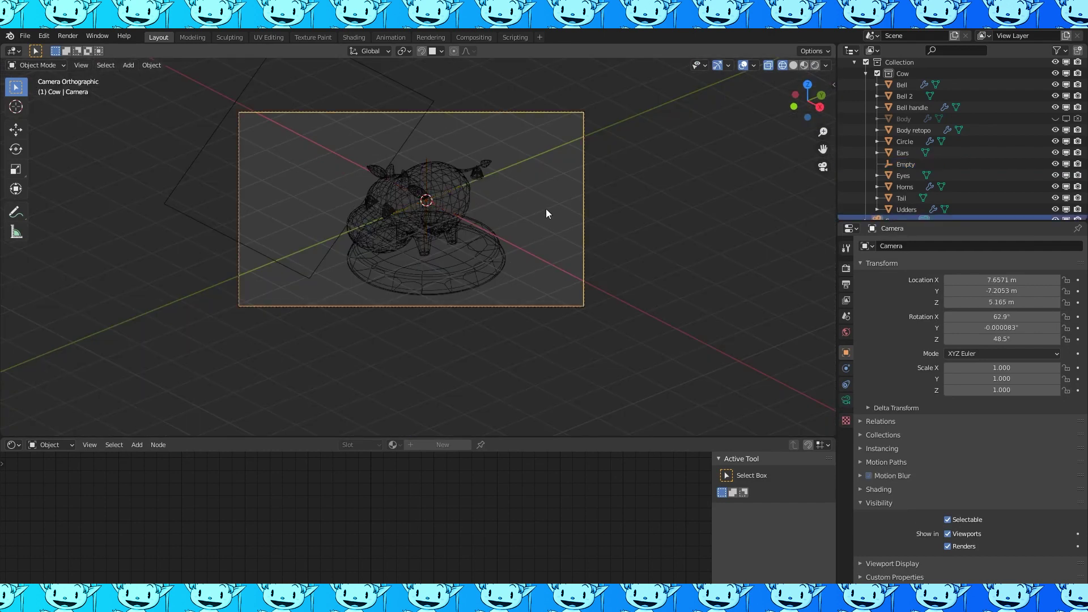
{"action": "key", "text": "KP_0"}
{"action": "left_click", "coordinate": [695, 179], "text": "shift"}
{"action": "key", "text": "ctrl+z"}
{"action": "scroll", "coordinate": [902, 198], "scroll_direction": "down", "scroll_amount": 1}
{"action": "scroll", "coordinate": [907, 182], "scroll_direction": "up", "scroll_amount": 2}
{"action": "scroll", "coordinate": [926, 127], "scroll_direction": "down", "scroll_amount": 2}
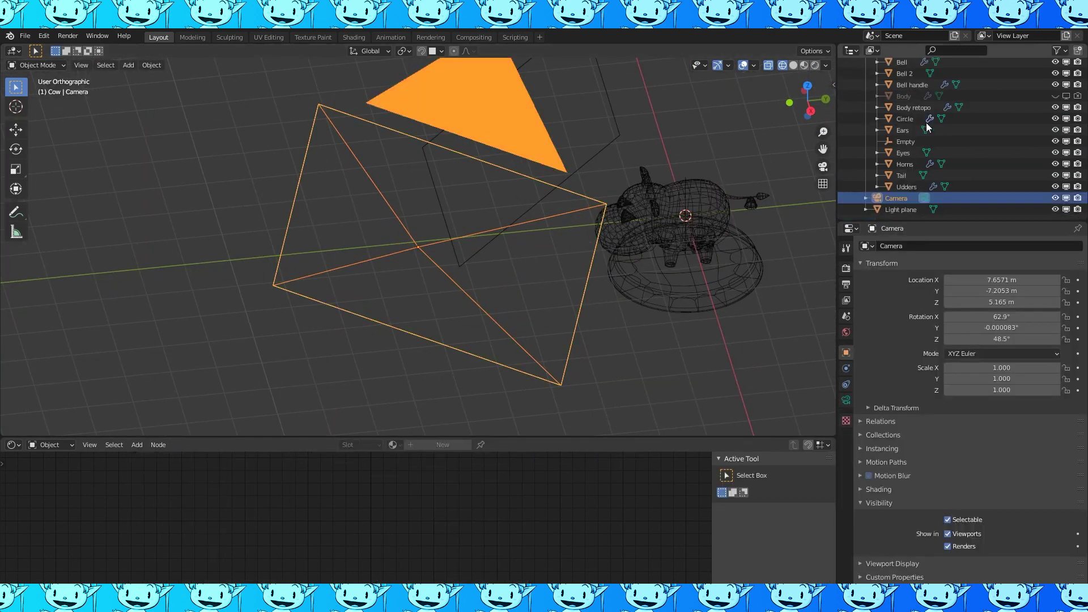
- Move the empty out of the Cow collection and parent the camera to it using the Object option
{"action": "left_click_drag", "start_coordinate": [907, 141], "coordinate": [905, 205]}
{"action": "left_click", "coordinate": [900, 198], "text": "ctrl"}
{"action": "key", "text": "ctrl+p"}
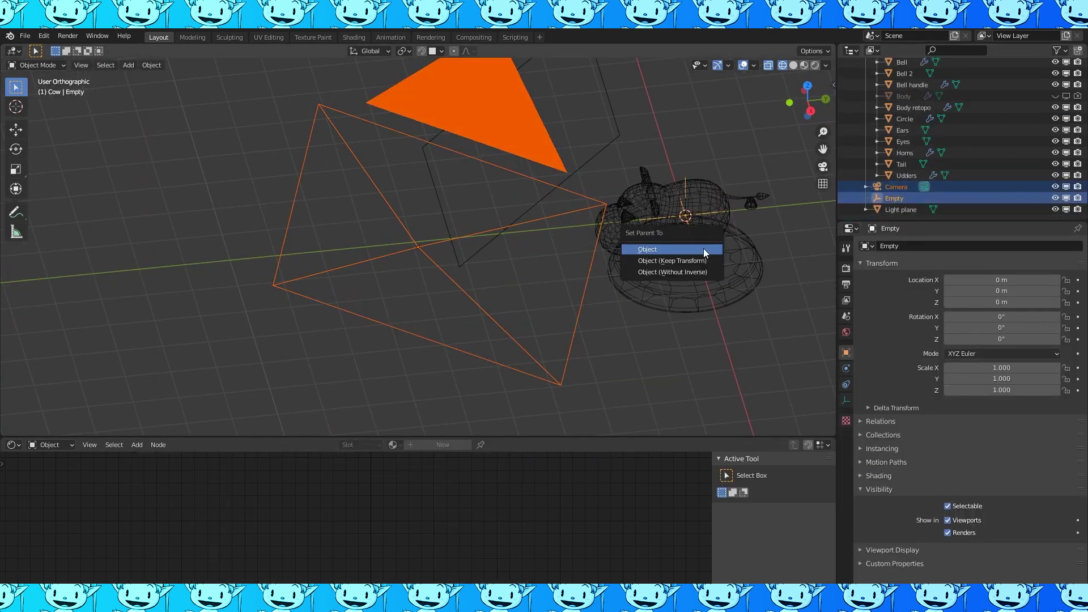
{"action": "left_click", "coordinate": [703, 248]}
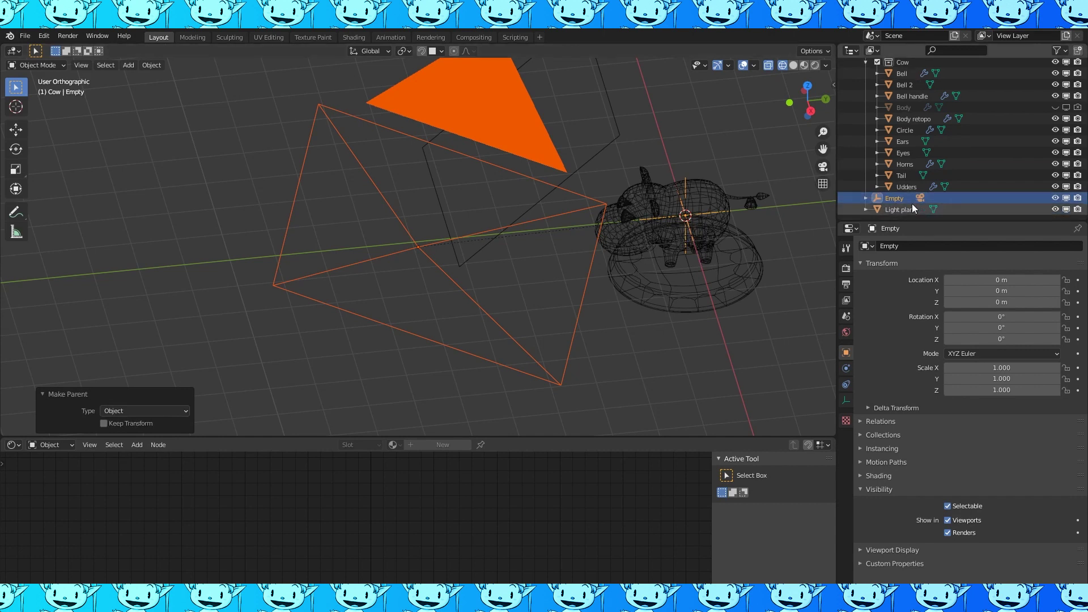
- Select only the empty, look through the camera and try rotating the empty about the global Z axis
{"action": "left_click", "coordinate": [903, 201]}
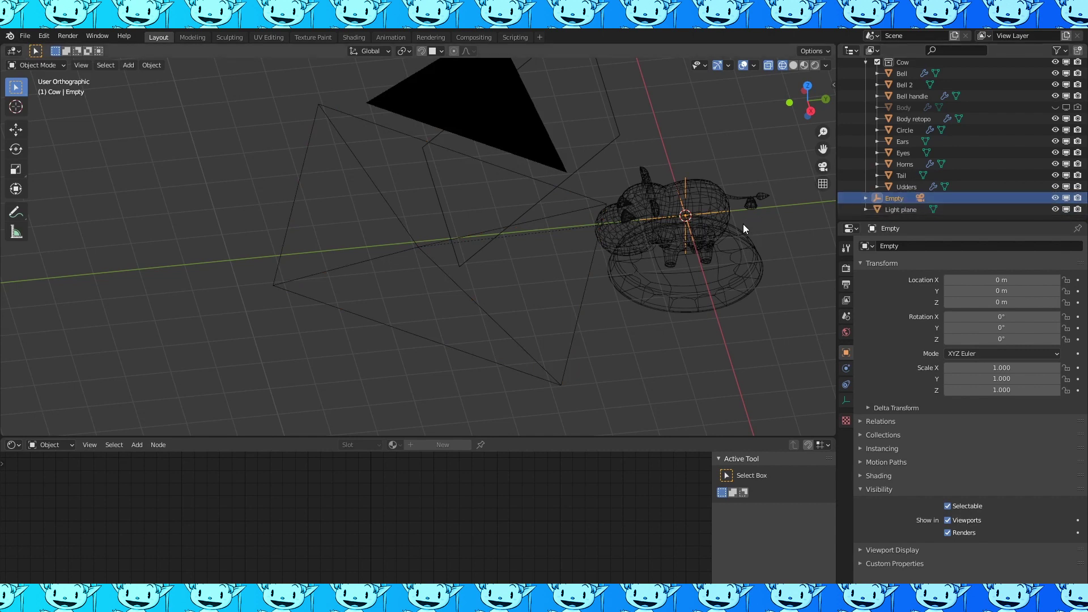
{"action": "key", "text": "KP_0"}
{"action": "key", "text": "r"}
{"action": "key", "text": "z"}
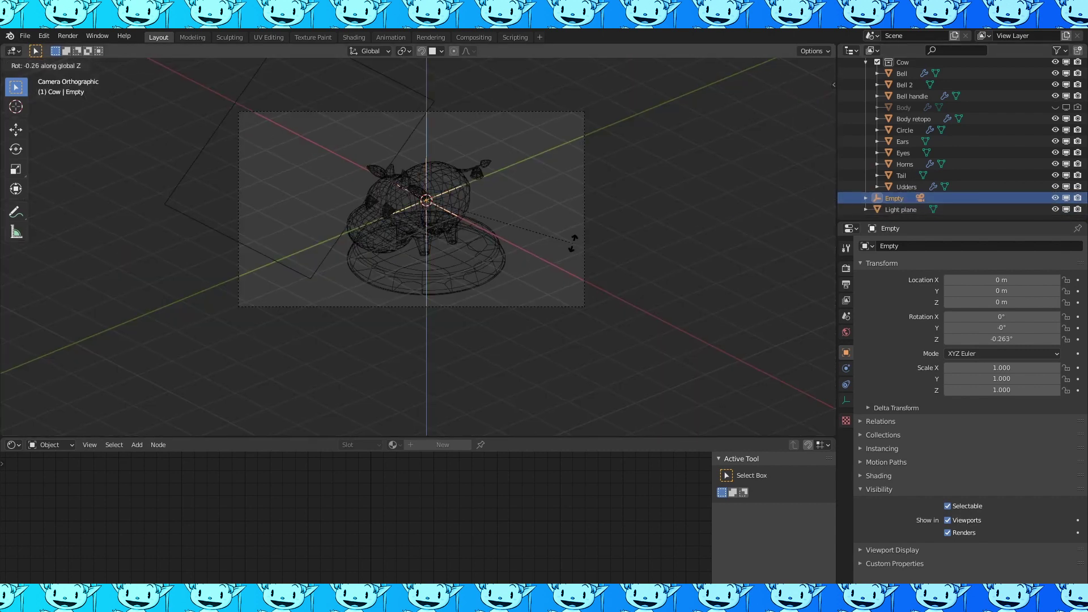
{"action": "key", "text": "Escape"}
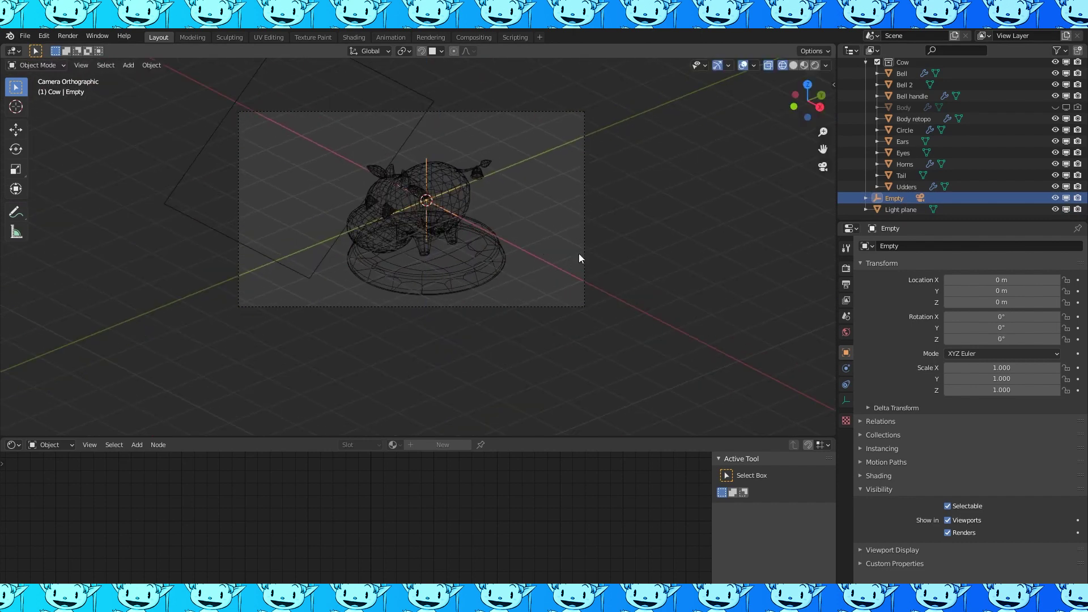
- Show rendered shading, change the node editor area to the Timeline and insert a rotation keyframe for the empty at frame 1
{"action": "left_click", "coordinate": [814, 65]}
{"action": "left_click", "coordinate": [20, 445]}
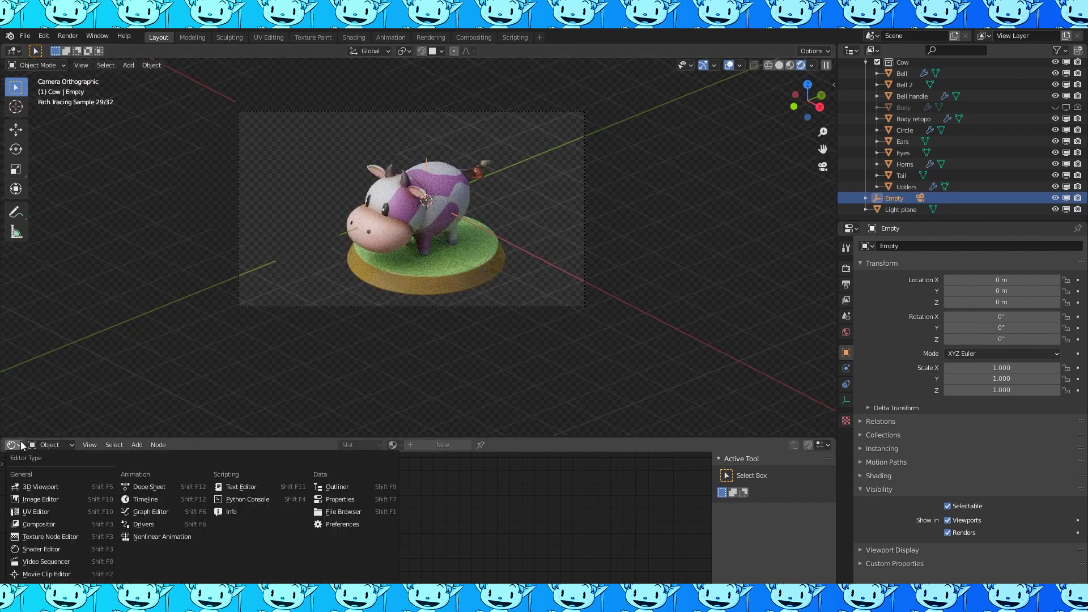
{"action": "left_click", "coordinate": [148, 501]}
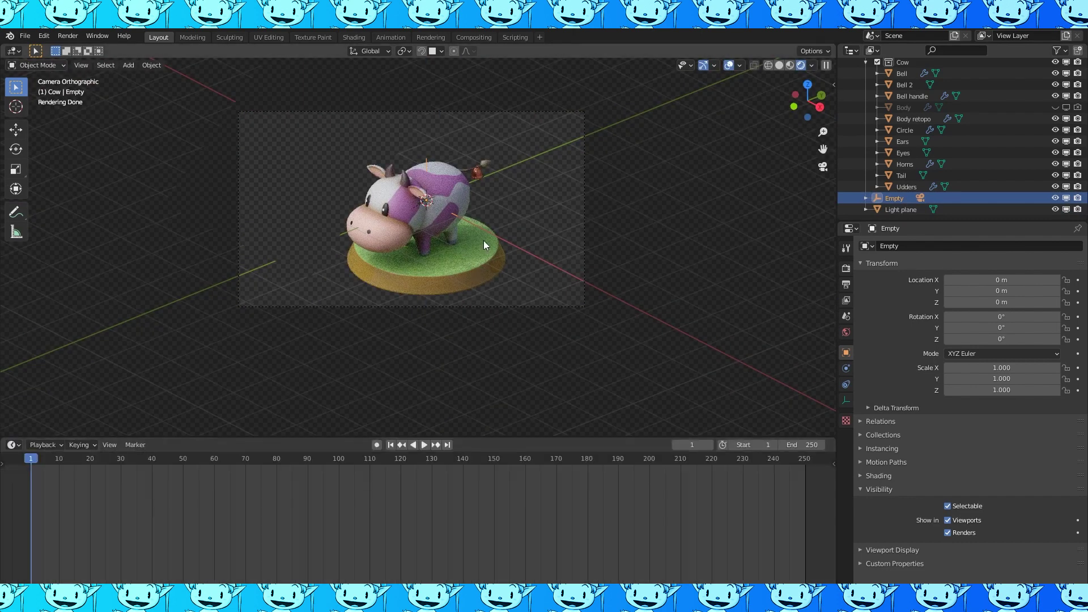
{"action": "key", "text": "i"}
{"action": "left_click", "coordinate": [416, 235]}
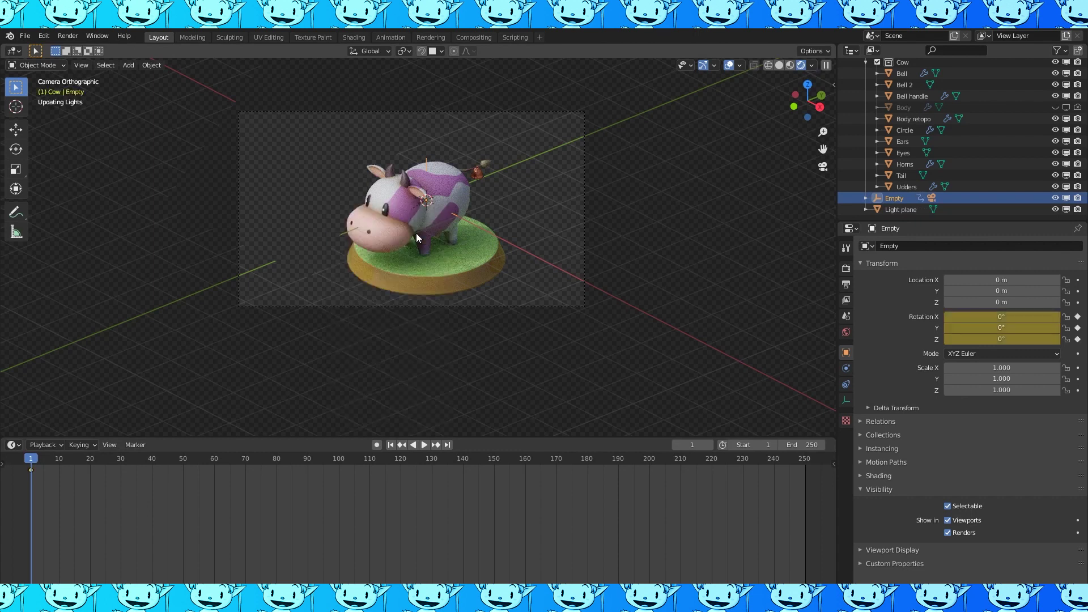
- At frame 48, rotate the empty 360° about the global Z axis and insert a rotation keyframe
{"action": "left_click_drag", "start_coordinate": [34, 458], "coordinate": [190, 456]}
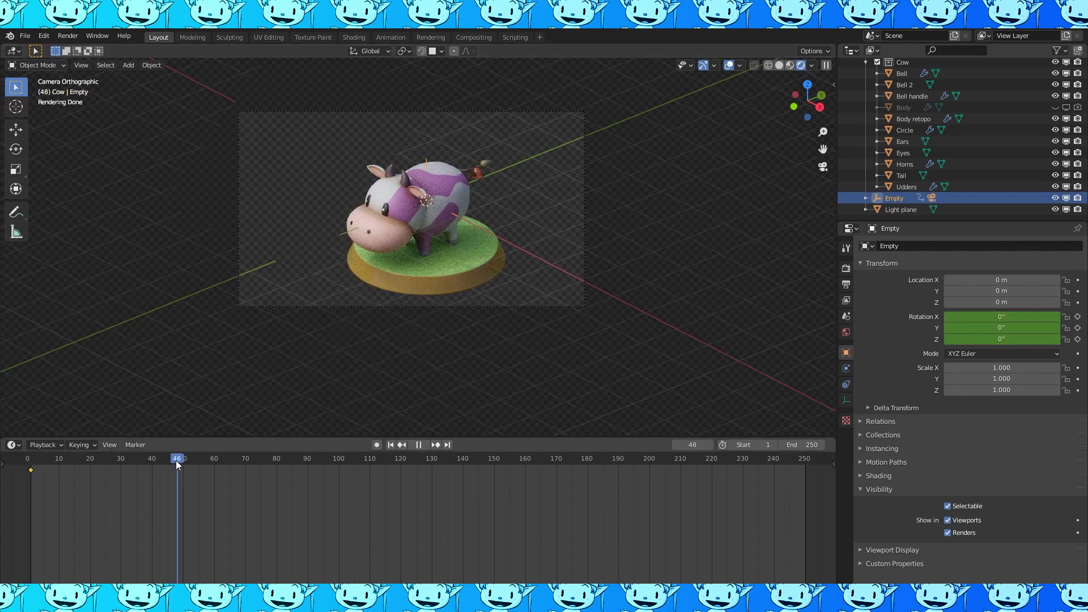
{"action": "key", "text": "space"}
{"action": "type", "text": "rz360"}
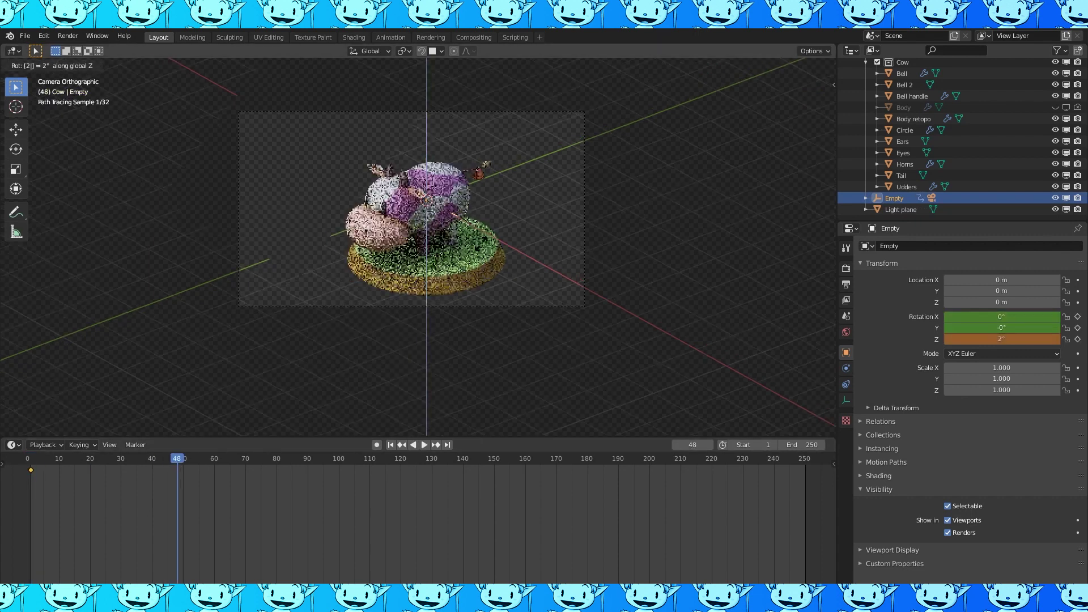
{"action": "key", "text": "Return"}
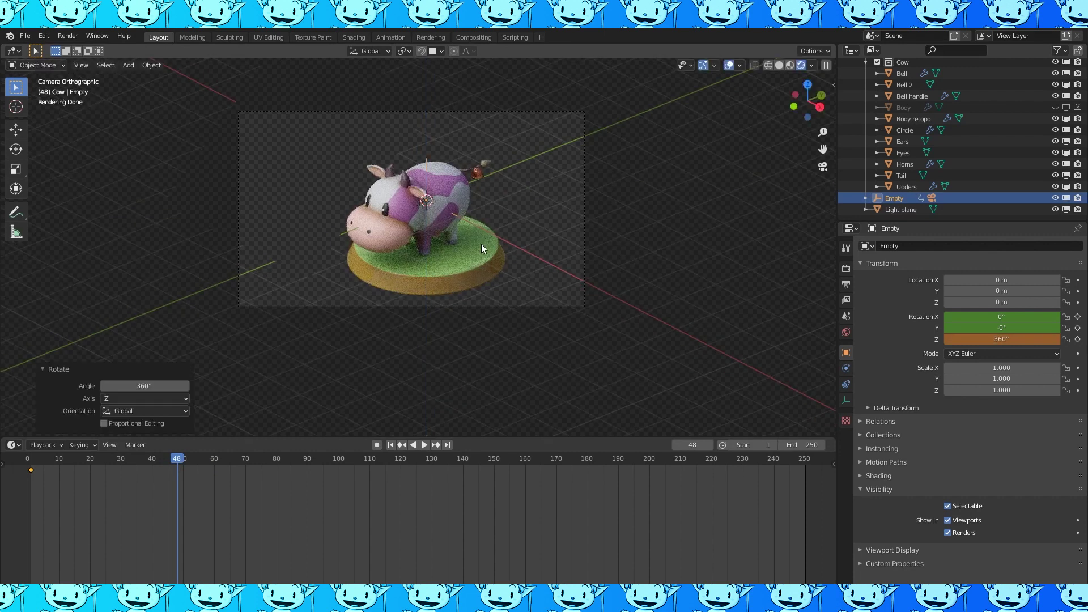
{"action": "key", "text": "i"}
{"action": "left_click", "coordinate": [482, 244]}
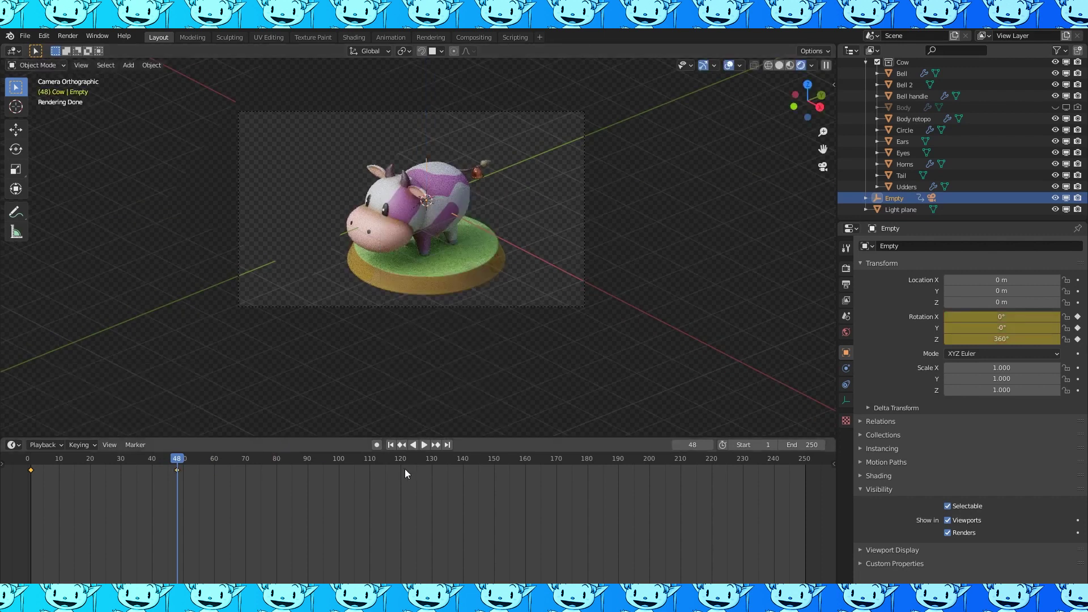
- Show solid shading, play the turntable animation and return to frame 1
{"action": "key", "text": "z"}
{"action": "key", "text": "shift+Left"}
{"action": "left_click", "coordinate": [423, 444]}
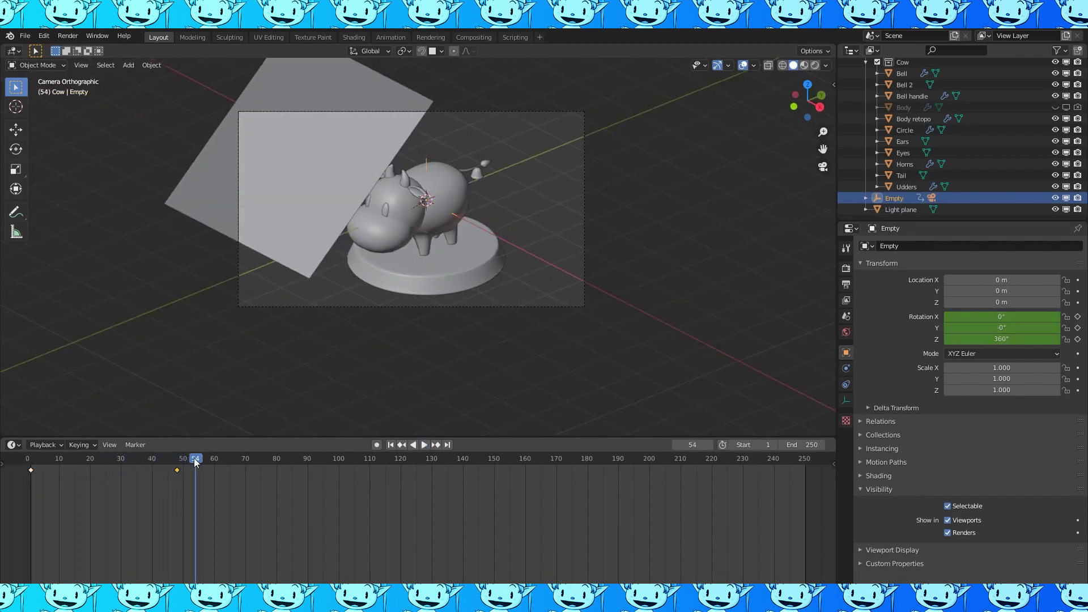
{"action": "key", "text": "Escape"}
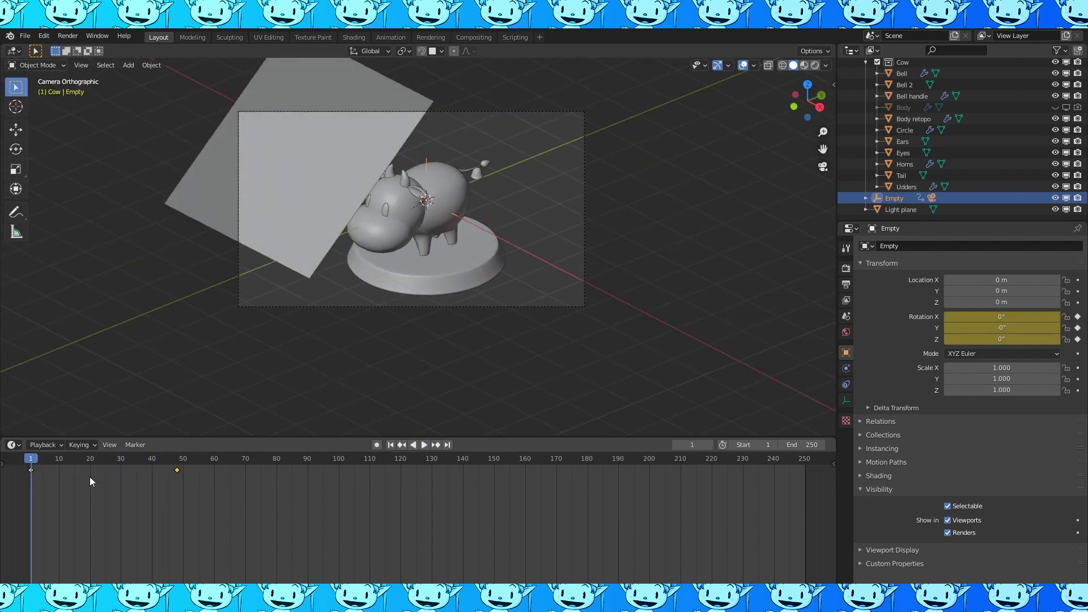
- Set the interpolation of all the empty's keyframes to Linear and play the animation
{"action": "key", "text": "a"}
{"action": "key", "text": "t"}
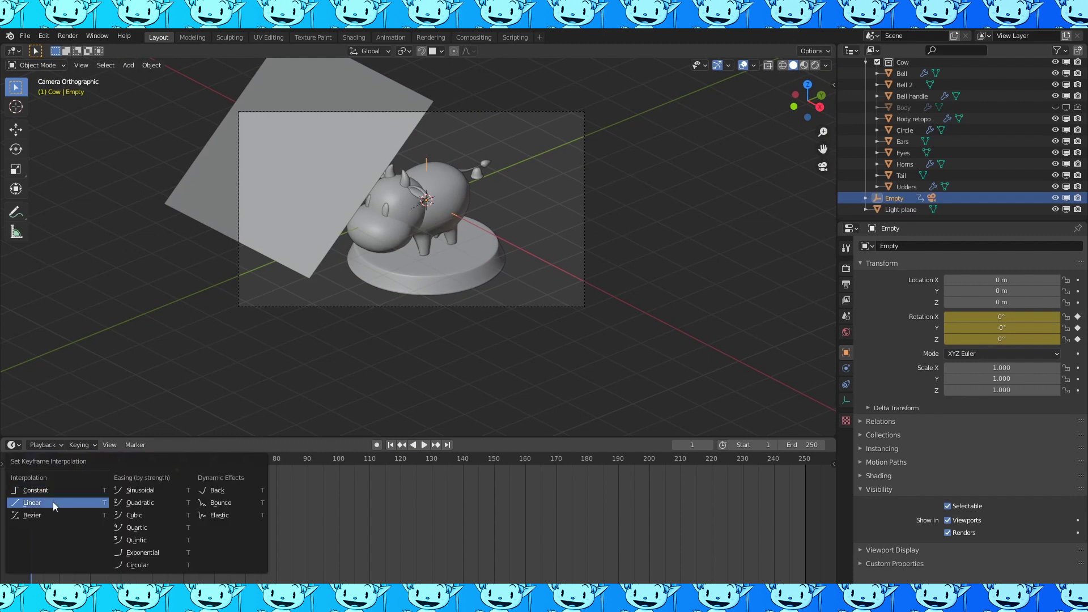
{"action": "left_click", "coordinate": [53, 501]}
{"action": "left_click", "coordinate": [424, 445]}
{"action": "left_click", "coordinate": [426, 447]}
- Scale the empty's keyframes by 2 from frame 1 to slow the rotation, and play the animation
{"action": "left_click_drag", "start_coordinate": [190, 459], "coordinate": [31, 459]}
{"action": "key", "text": "s"}
{"action": "key", "text": "2"}
{"action": "key", "text": "Return"}
{"action": "left_click", "coordinate": [422, 443]}
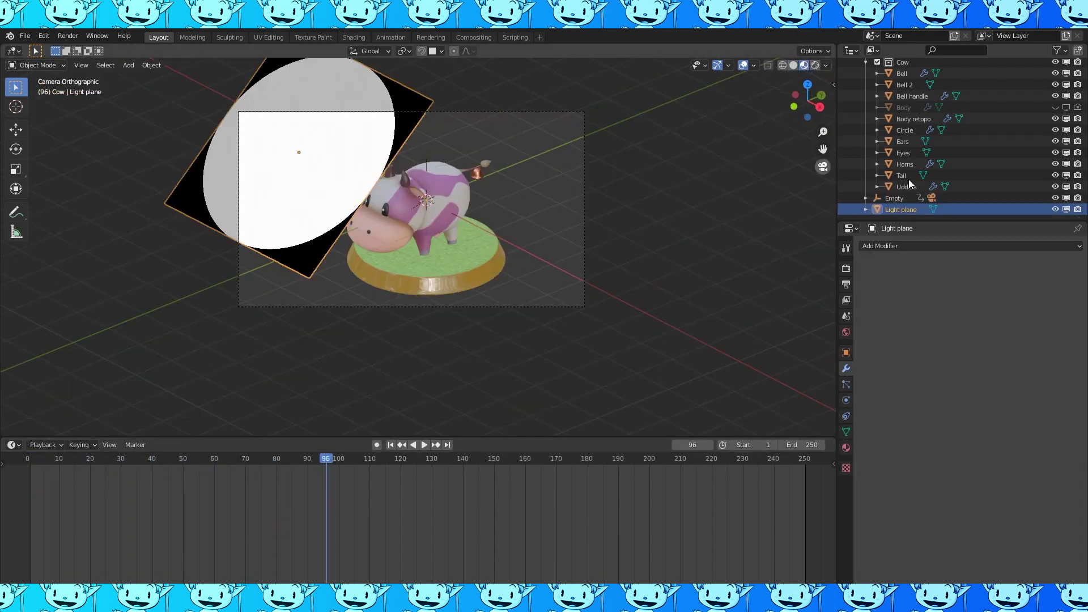
- Set the scene's end frame to 94 in the output properties and play the turntable loop
{"action": "left_click", "coordinate": [847, 285]}
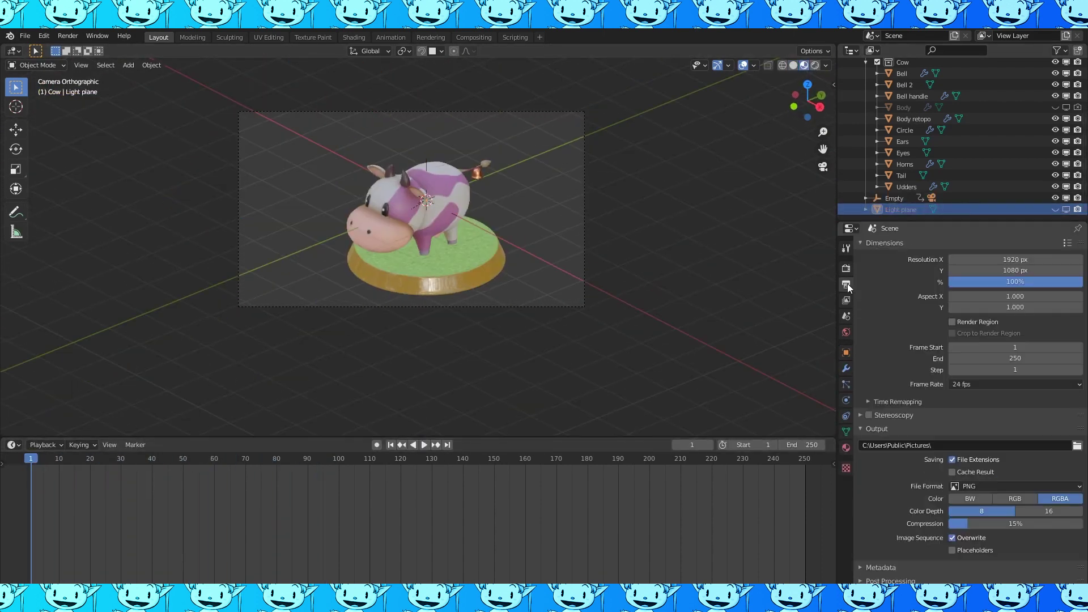
{"action": "left_click", "coordinate": [1008, 362]}
{"action": "type", "text": "94"}
{"action": "key", "text": "Return"}
{"action": "left_click", "coordinate": [424, 445]}
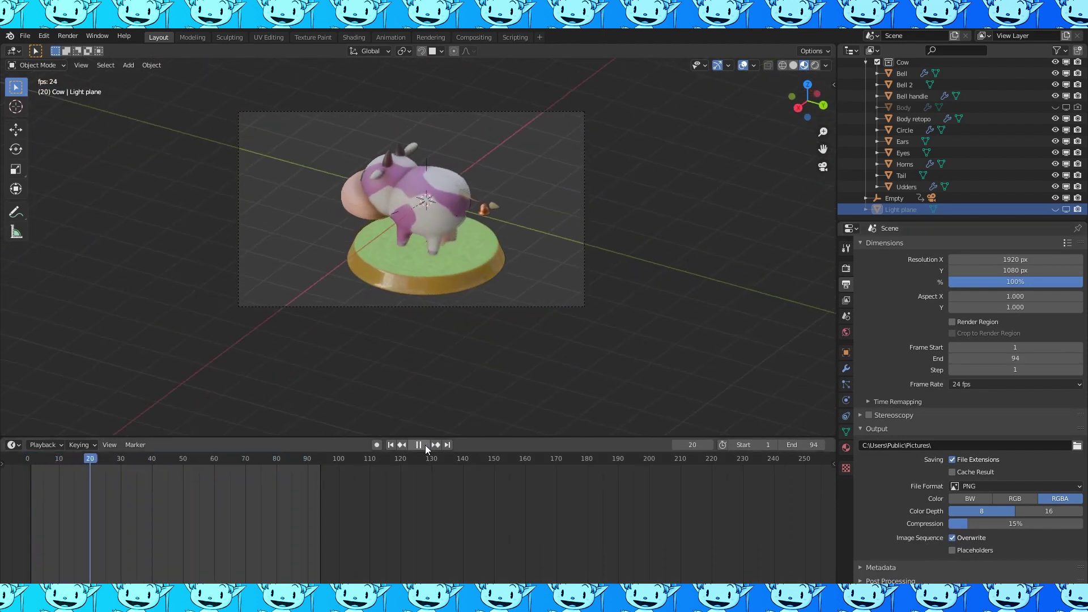
{"action": "left_click", "coordinate": [425, 444]}
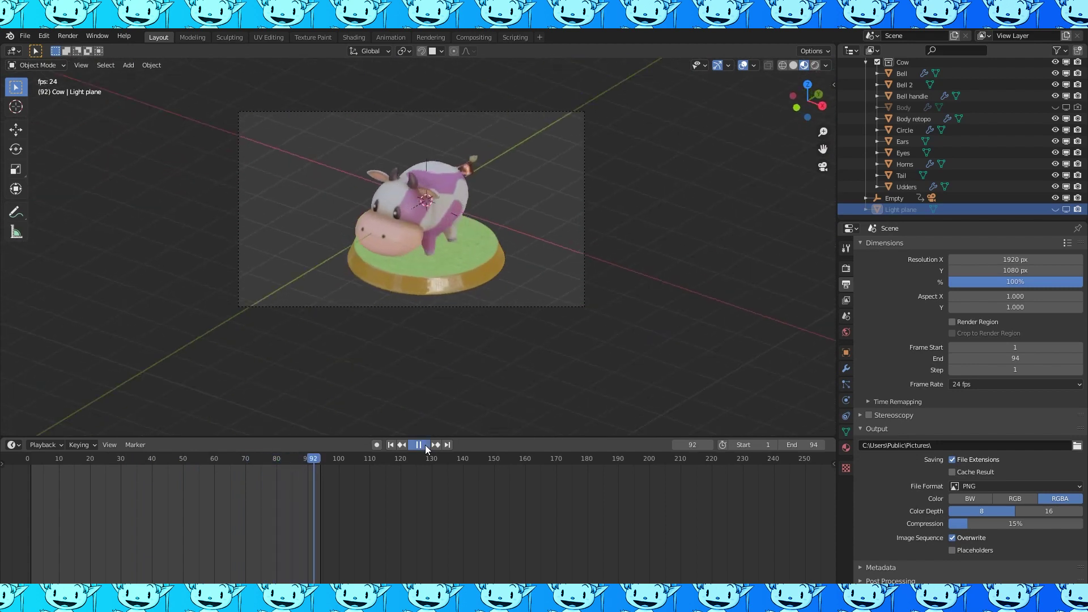
- Show rendered shading in the viewport and start rendering the animation
{"action": "left_click", "coordinate": [815, 65]}
{"action": "left_click", "coordinate": [68, 37]}
{"action": "left_click", "coordinate": [91, 61]}
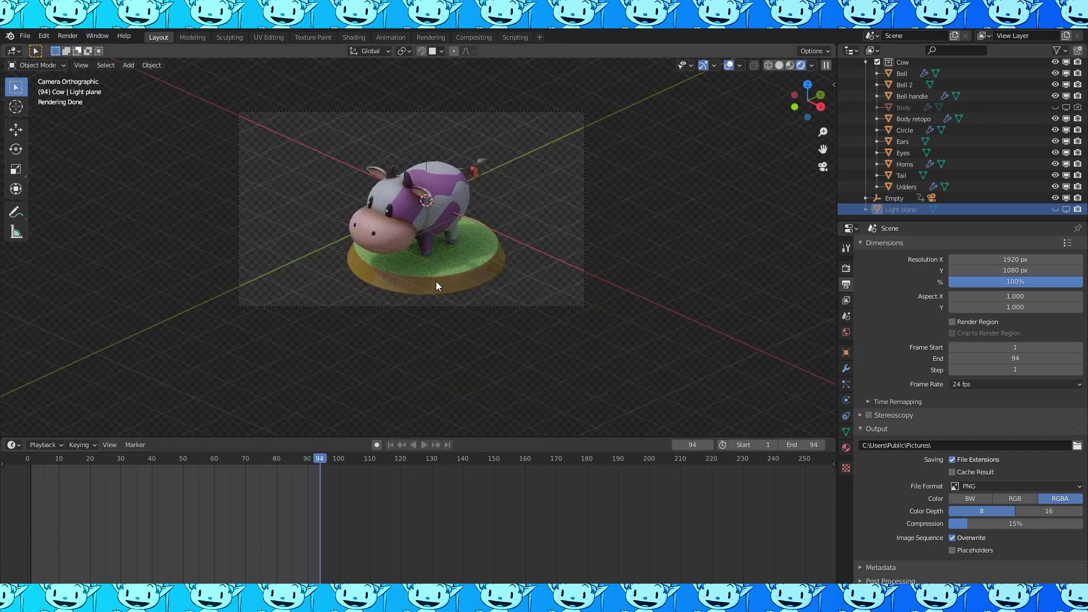